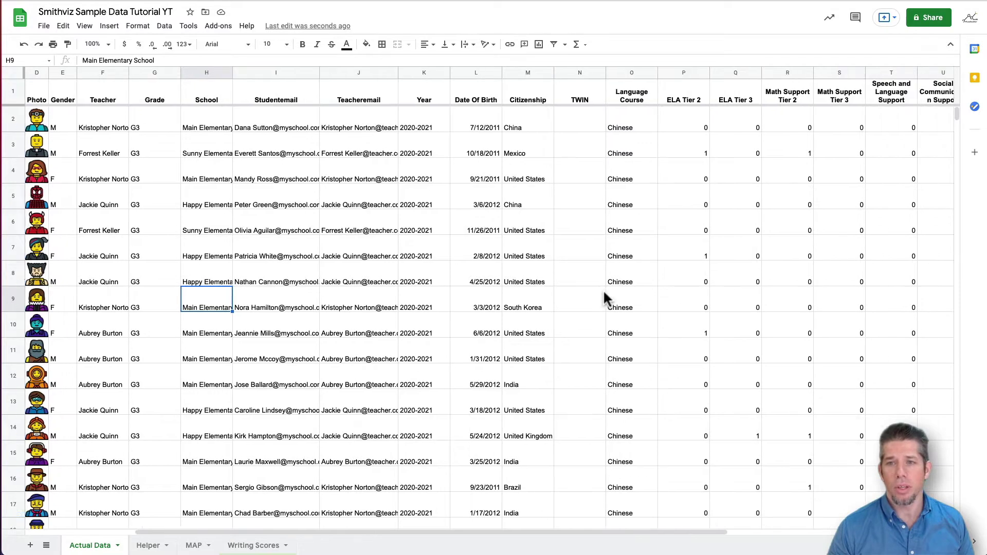
Examine the student data columns across the Actual Data sheet, from StudentID through to Math.
scroll(514, 247, left, 5)
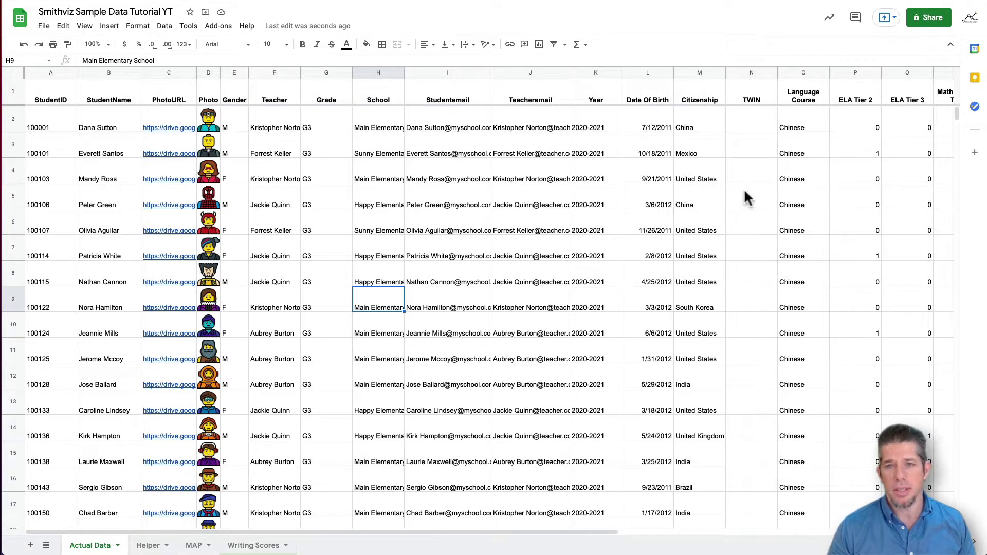
scroll(855, 205, right, 6)
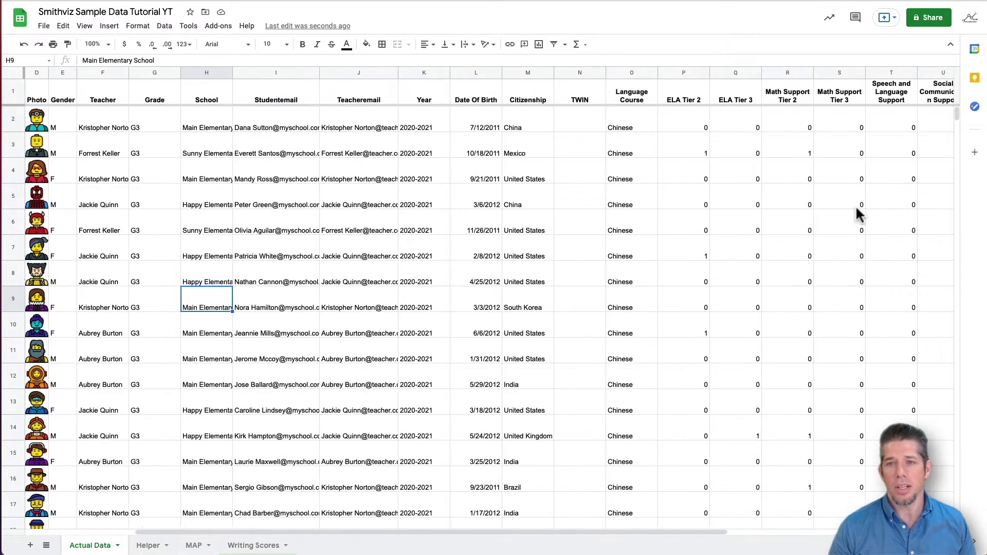
scroll(856, 205, right, 4)
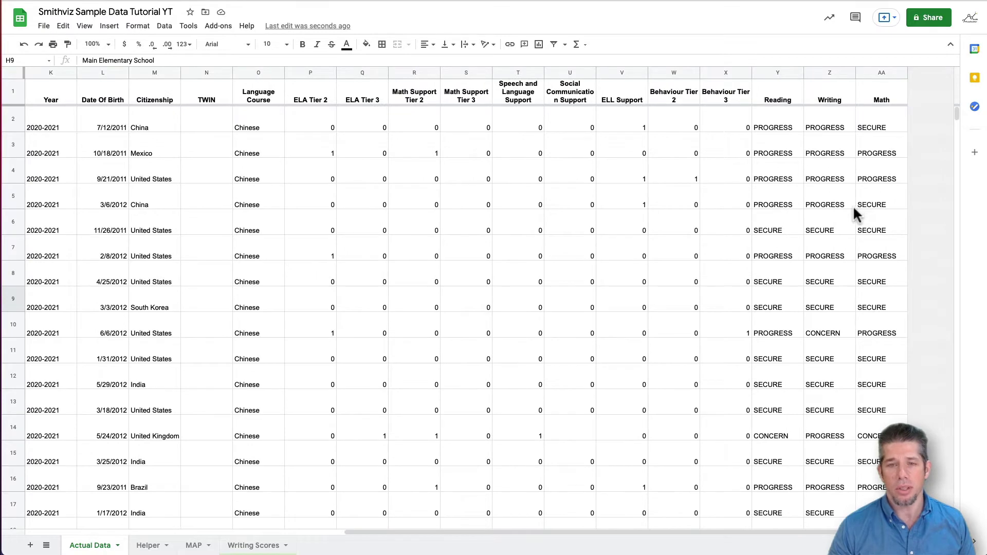
scroll(356, 250, left, 8)
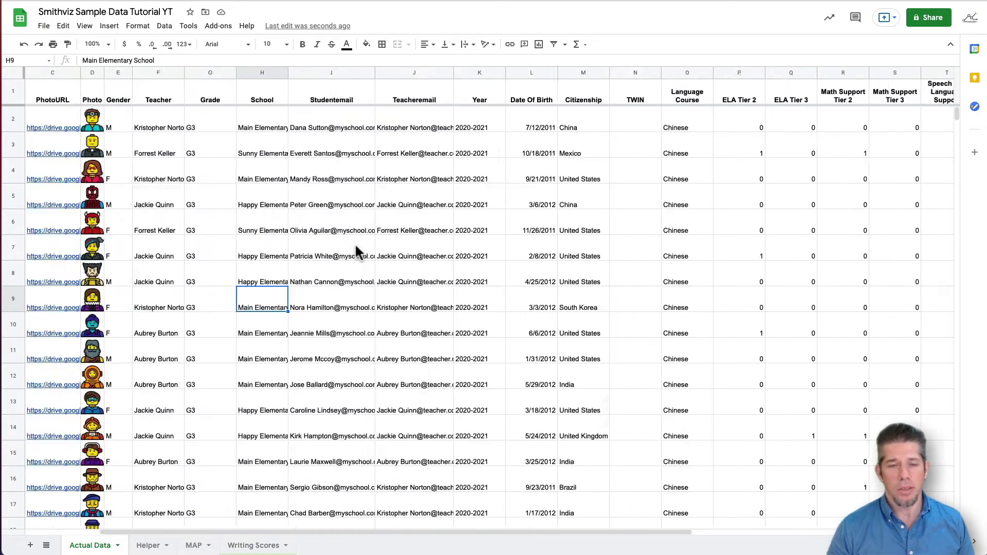
scroll(357, 250, left, 2)
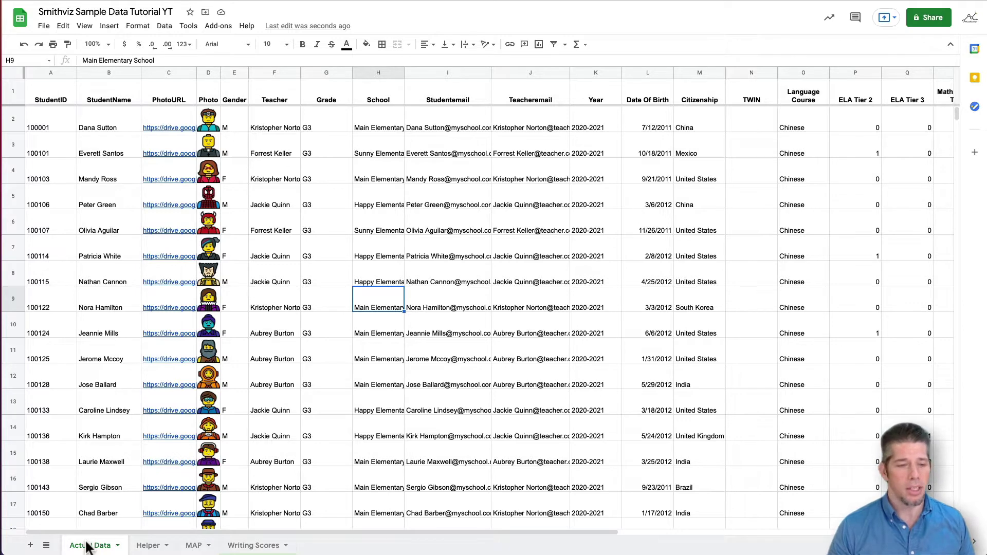
Duplicate the Actual Data sheet and rename the copy Sample Data.
click(118, 547)
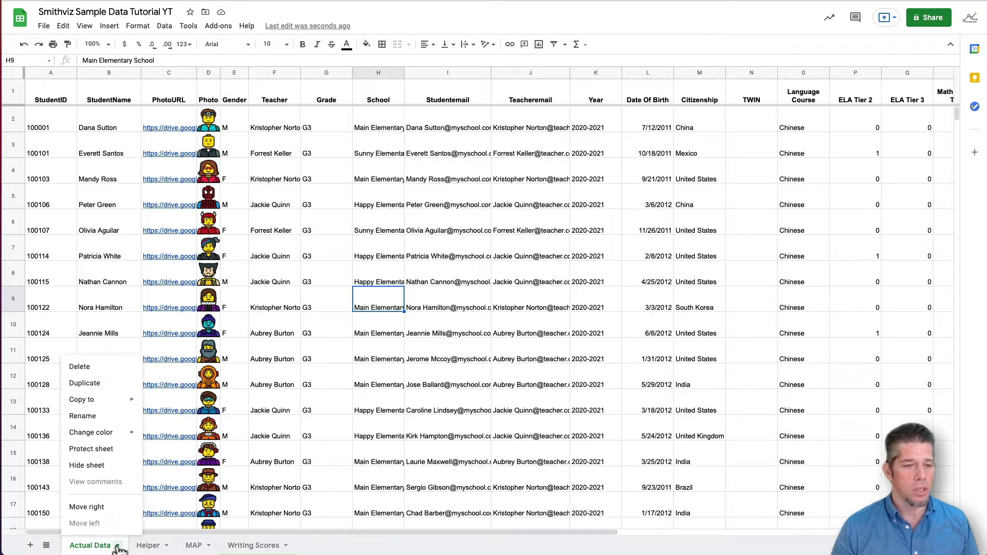
click(94, 390)
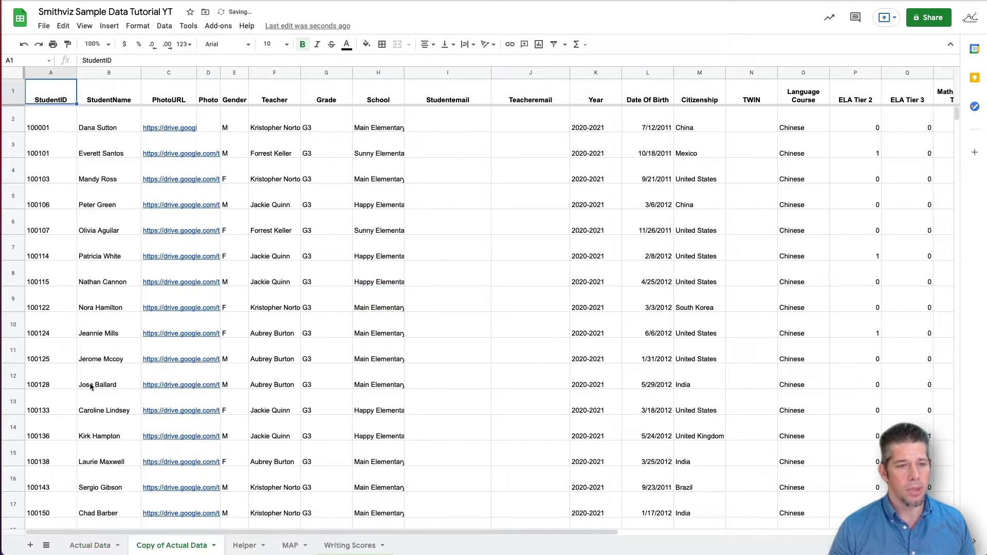
double_click(173, 546)
text(Sample Data)
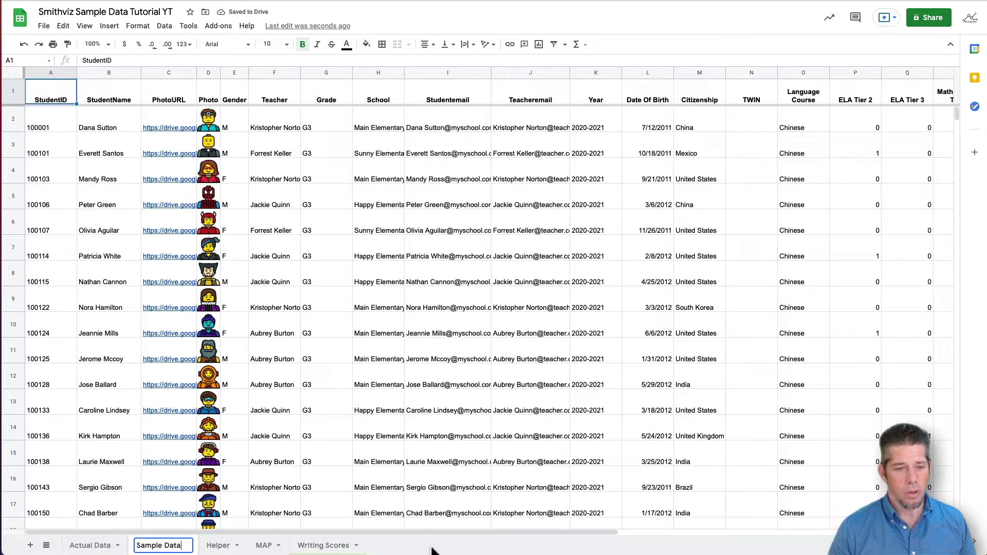
key(Return)
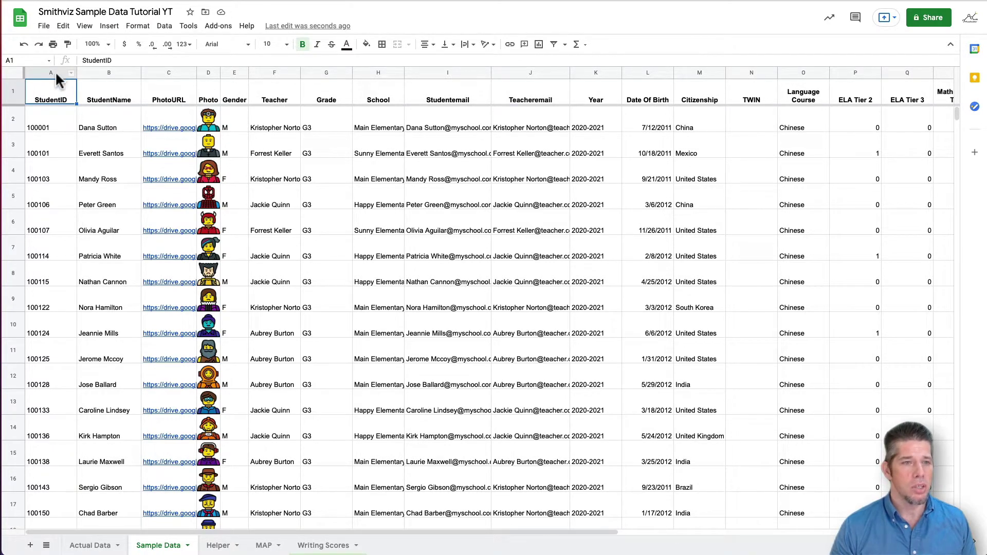
Fill the StudentID, StudentName, Teacher, School, Studentemail, Teacheremail and Date Of Birth header cells with light blue.
shift+click(107, 98)
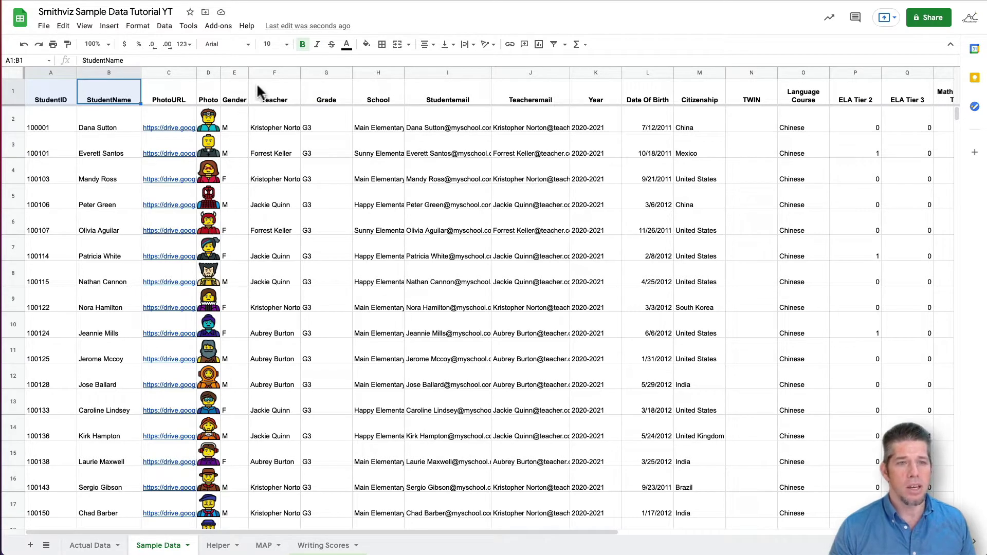
click(275, 90)
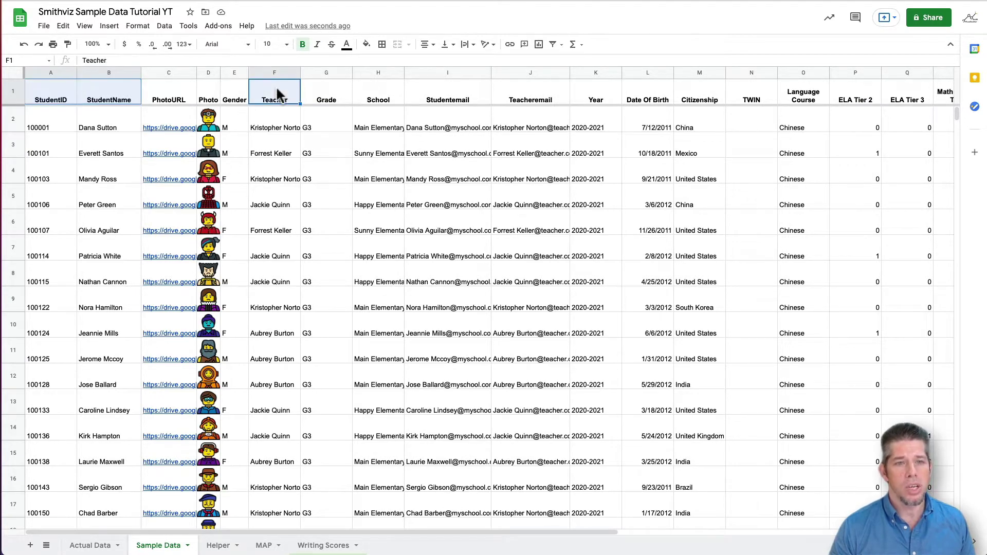
ctrl+click(387, 96)
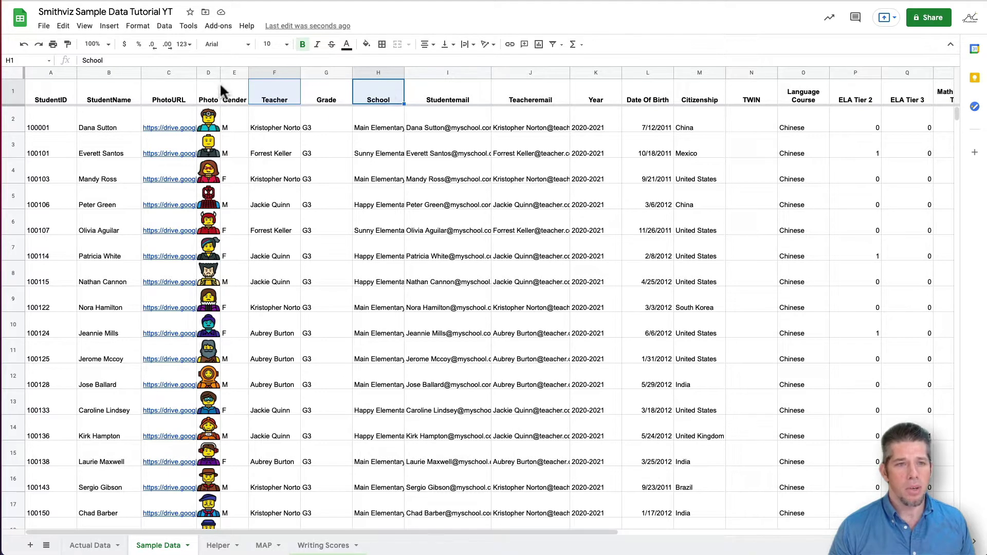
ctrl+click(51, 97)
ctrl+click(99, 99)
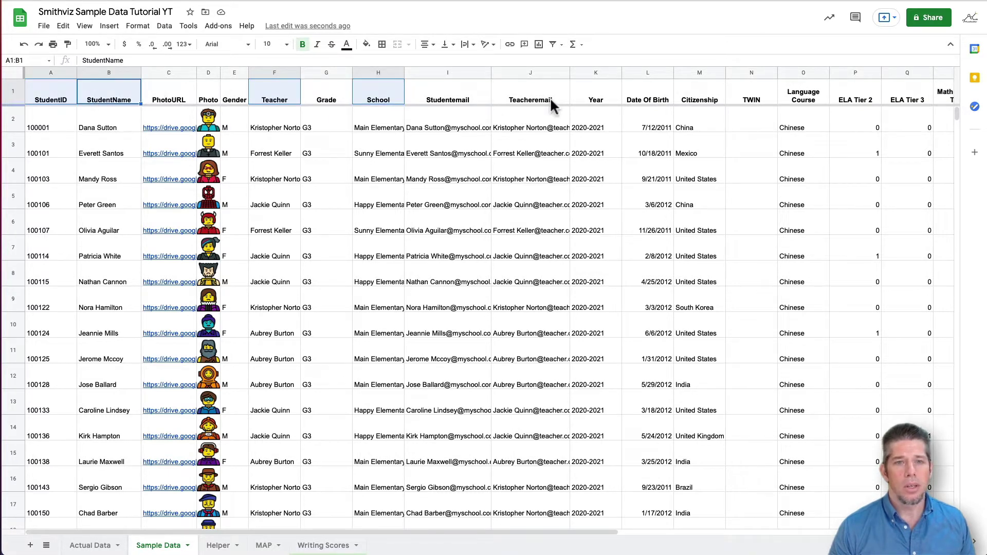
ctrl+click(463, 99)
ctrl+click(530, 98)
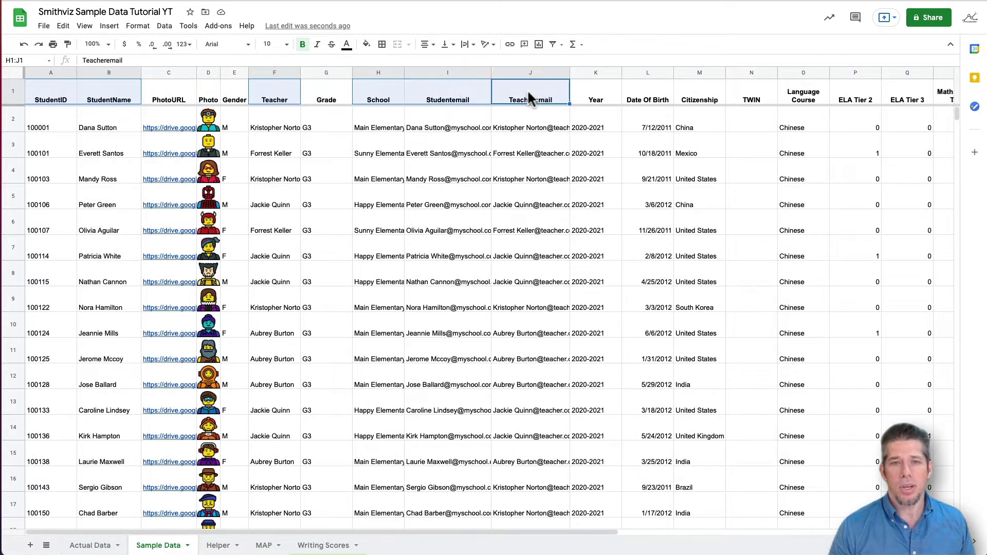
ctrl+click(645, 98)
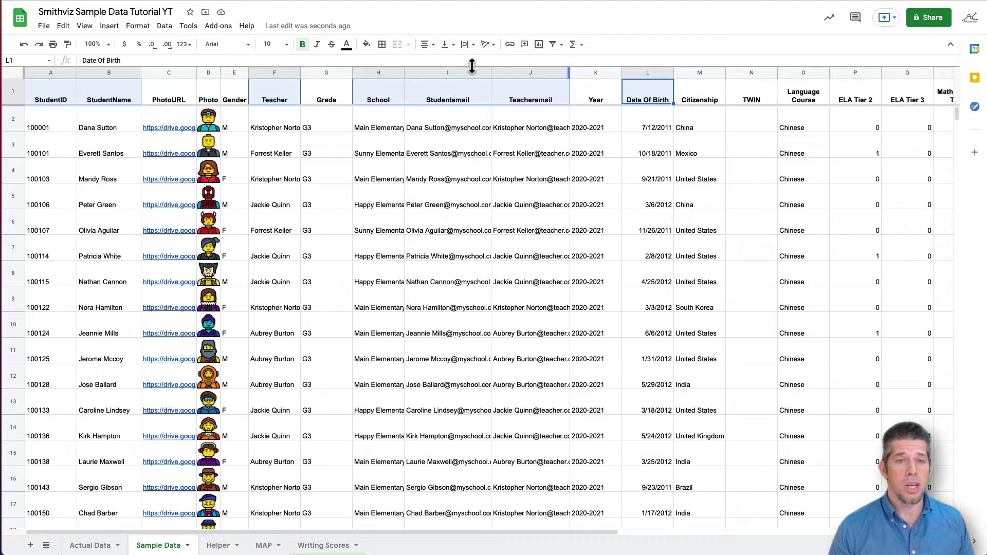
click(366, 44)
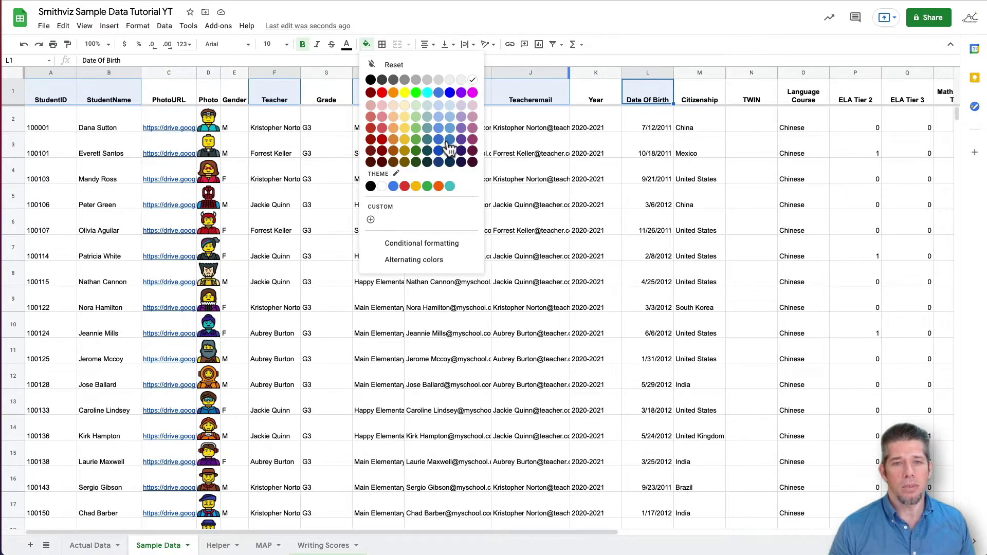
click(450, 106)
click(596, 181)
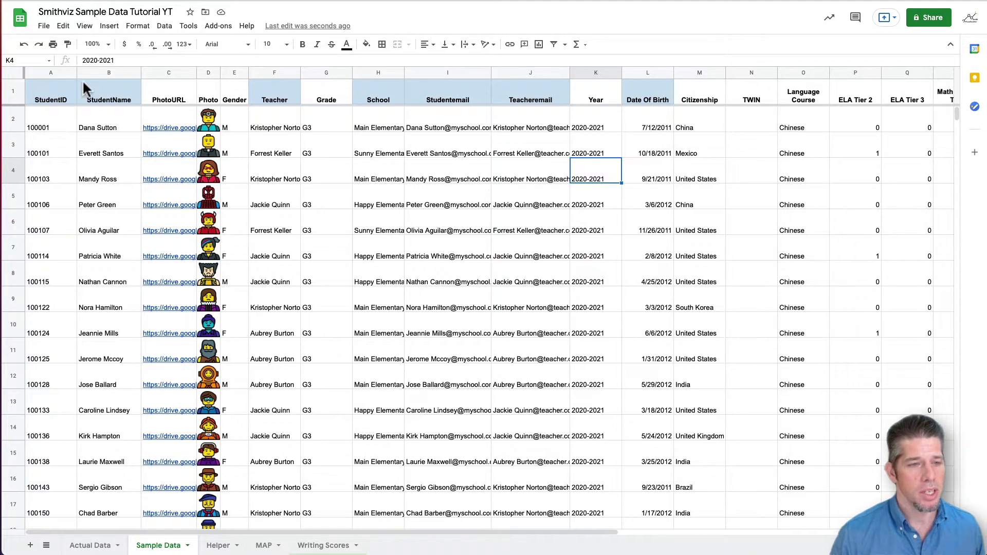
Insert one empty column directly after the StudentID column in the Sample Data sheet.
click(51, 73)
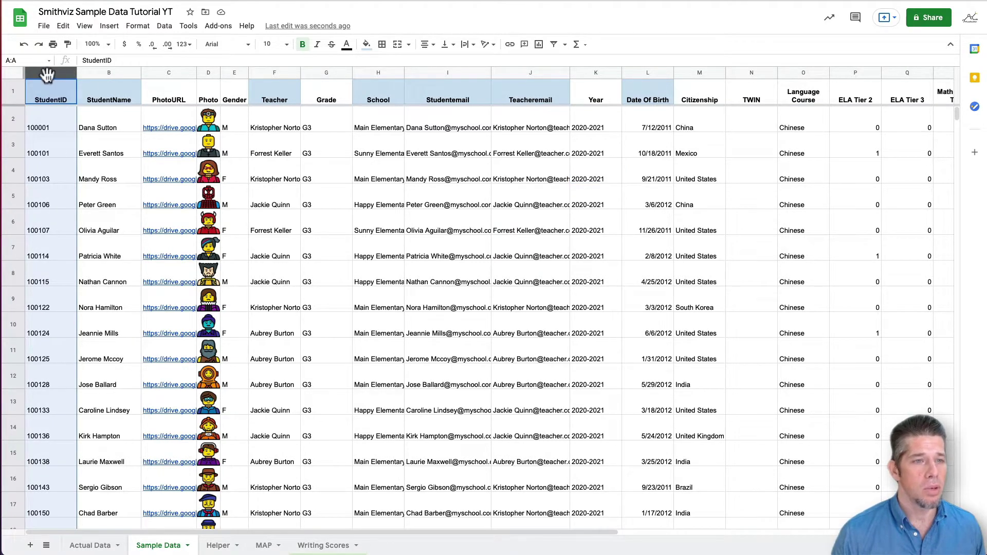
right_click(46, 76)
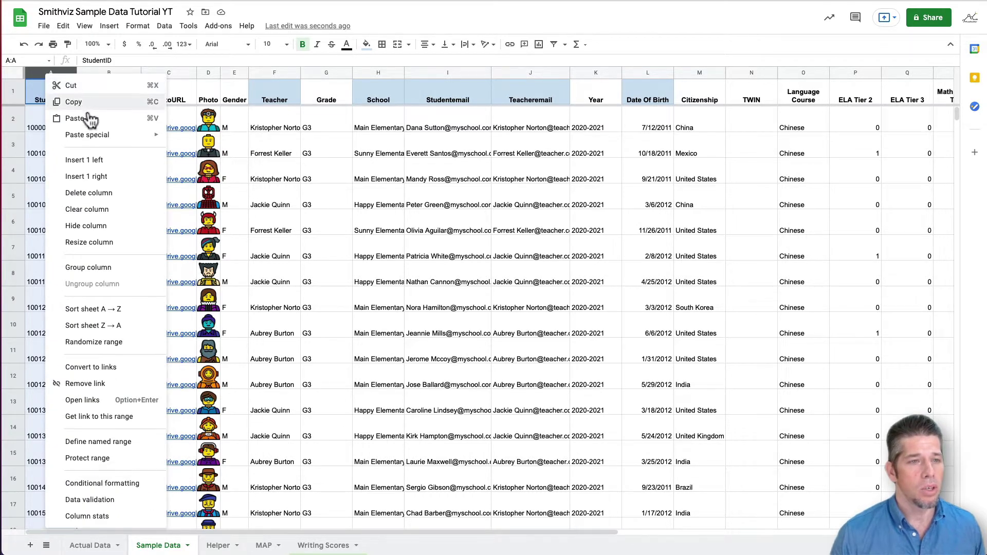
mouse_move(105, 133)
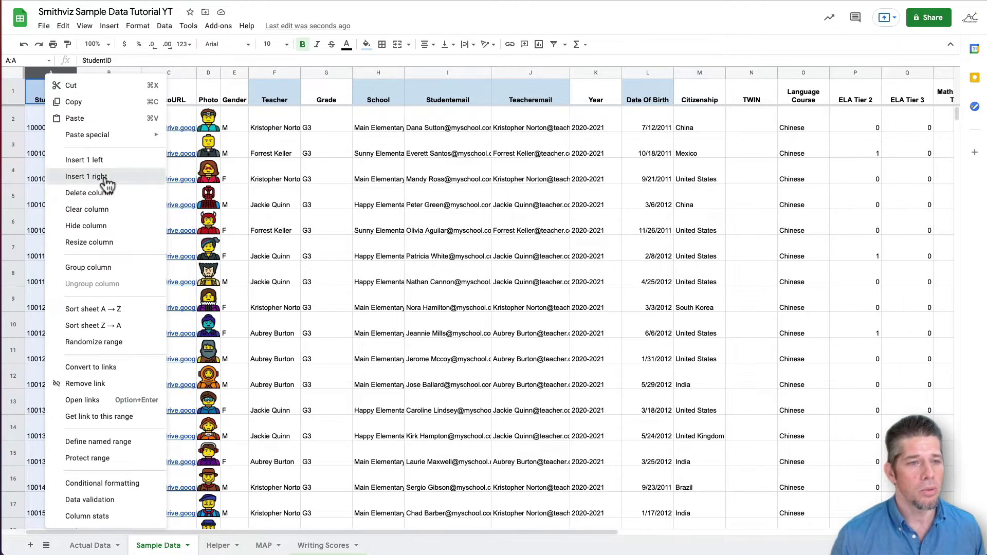
click(106, 177)
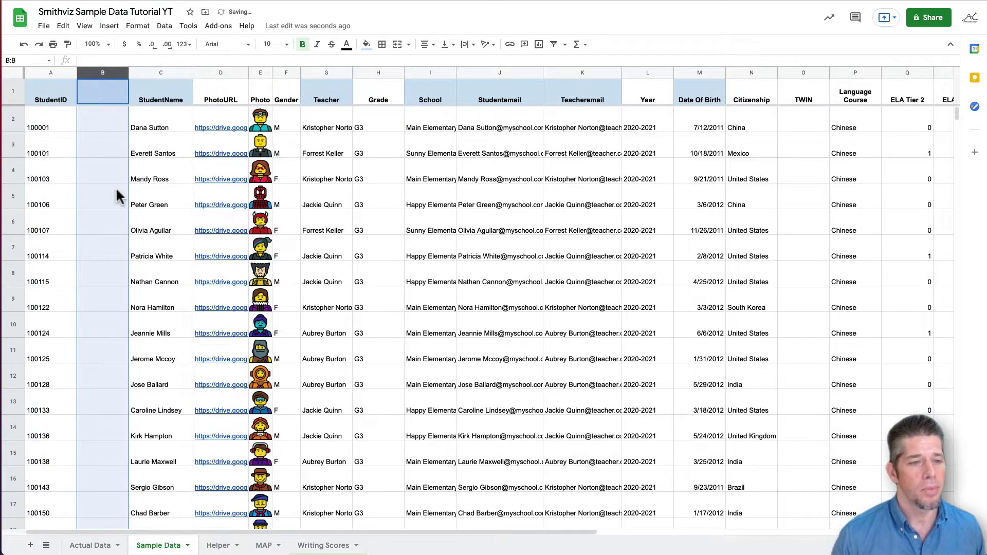
Enter two consecutive replacement student ID numbers in cells B2 and B3 of the empty column.
click(96, 125)
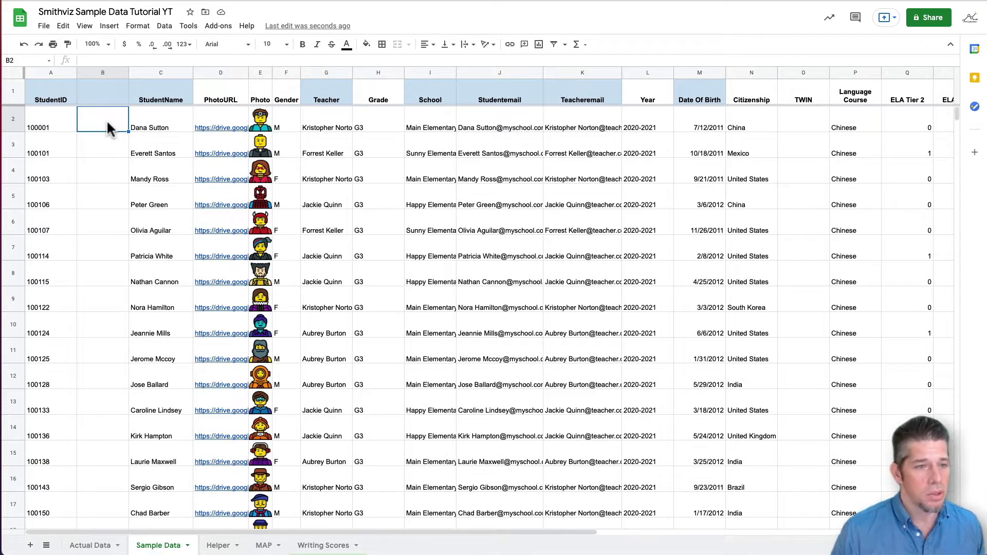
text(2)
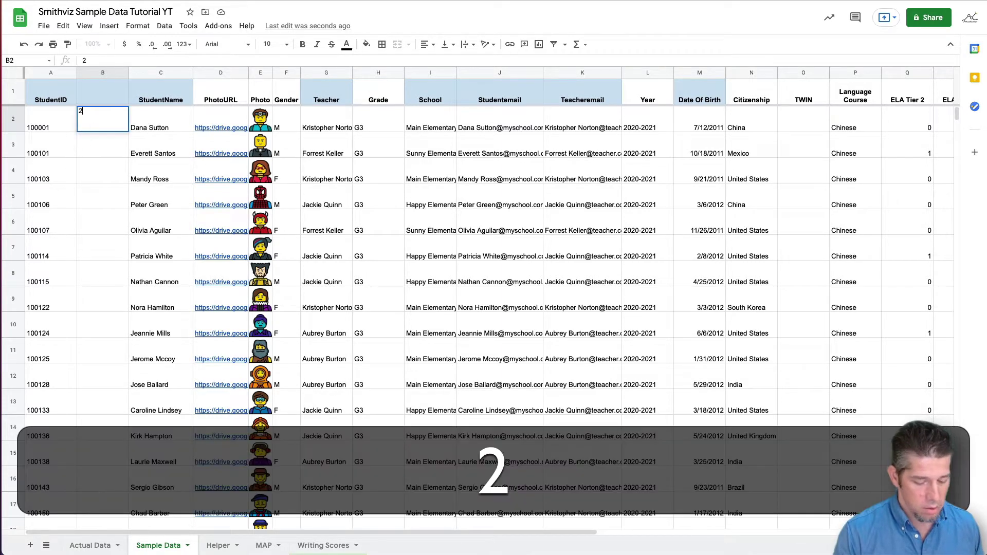
text(00)
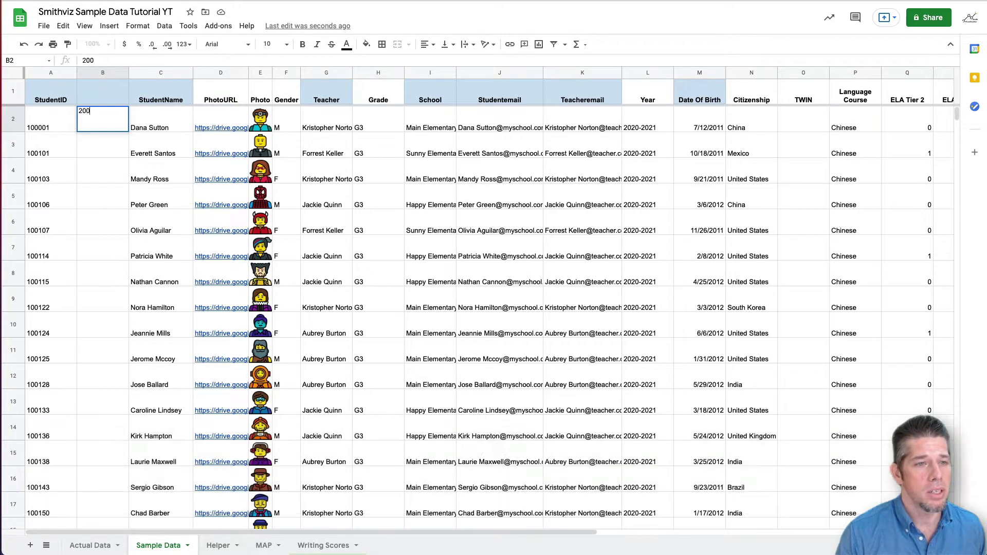
text(00)
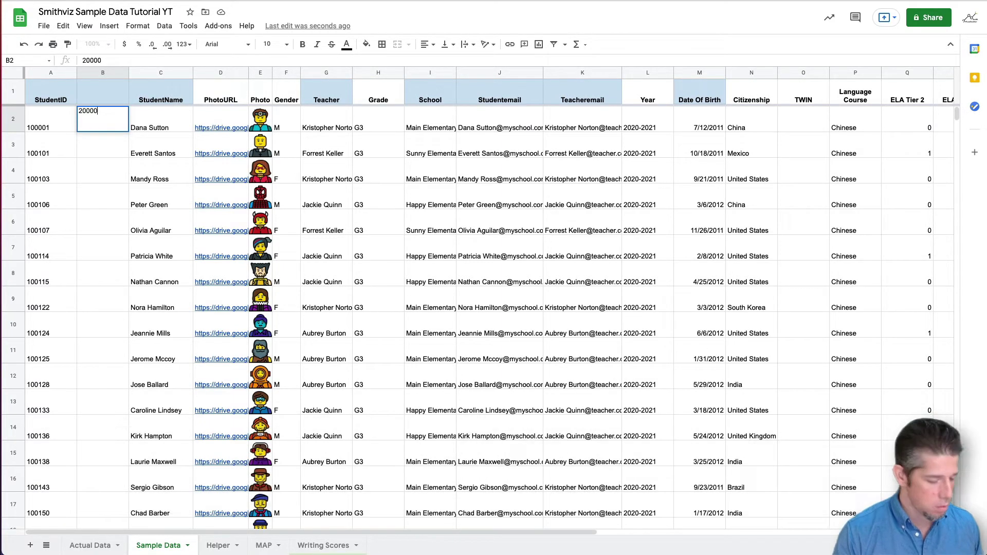
text(1)
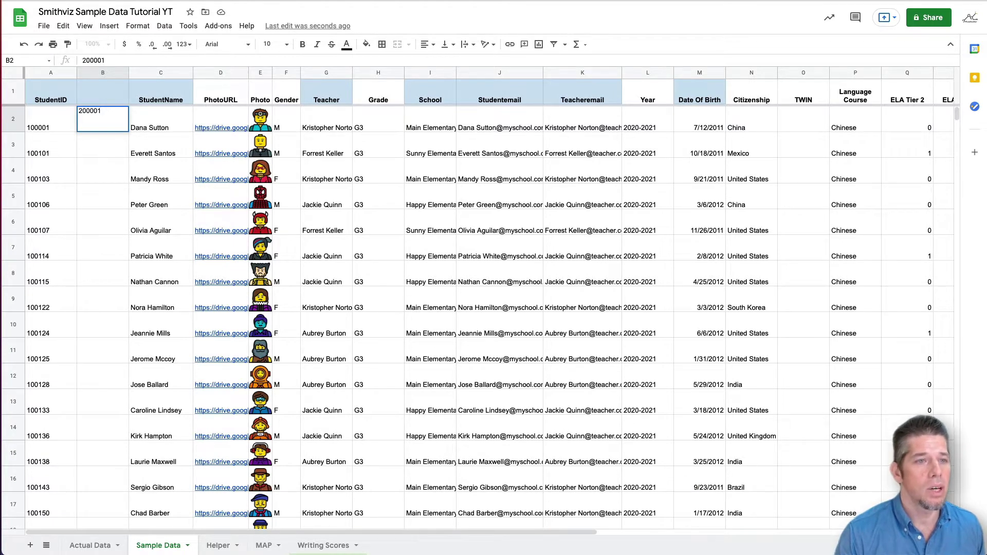
key(Return)
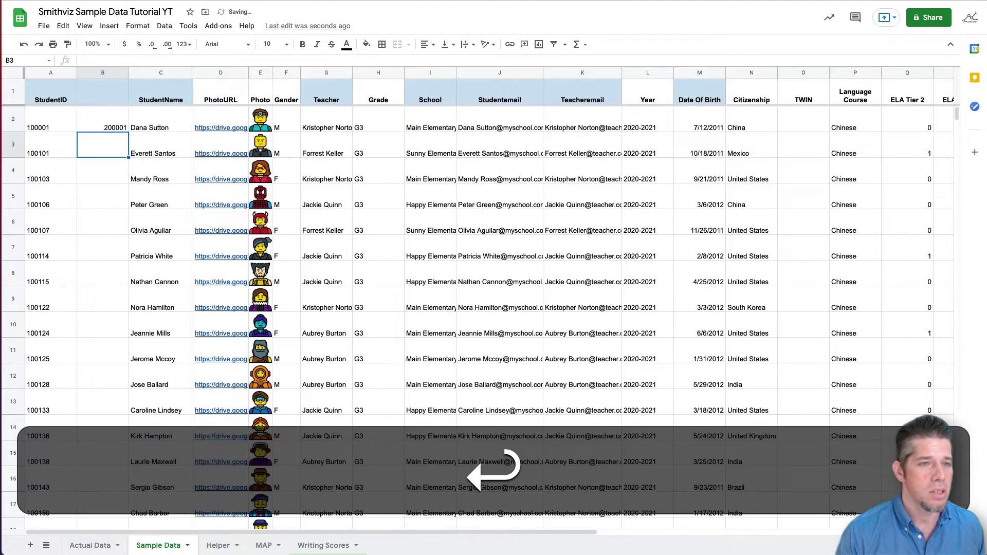
text(200)
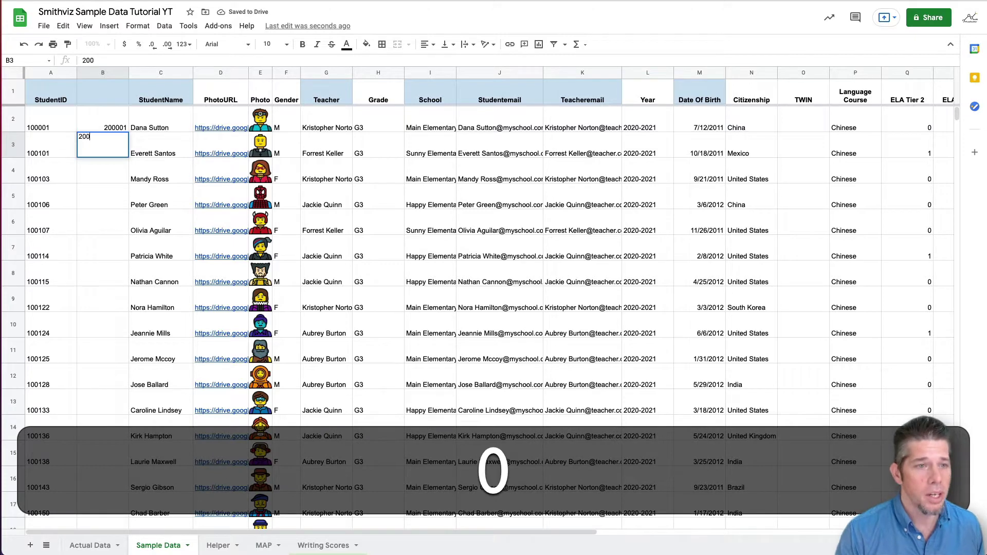
text(00)
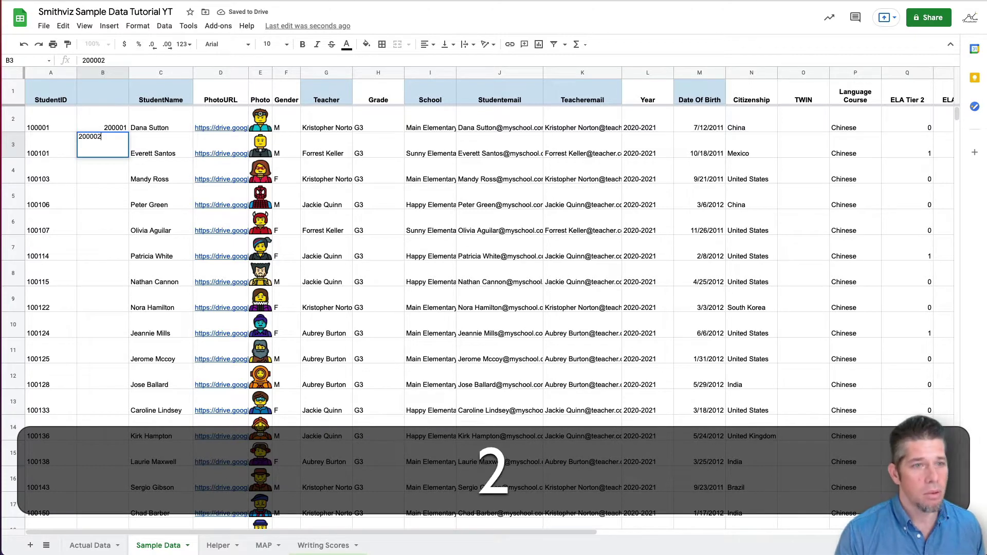
text(2)
key(Return)
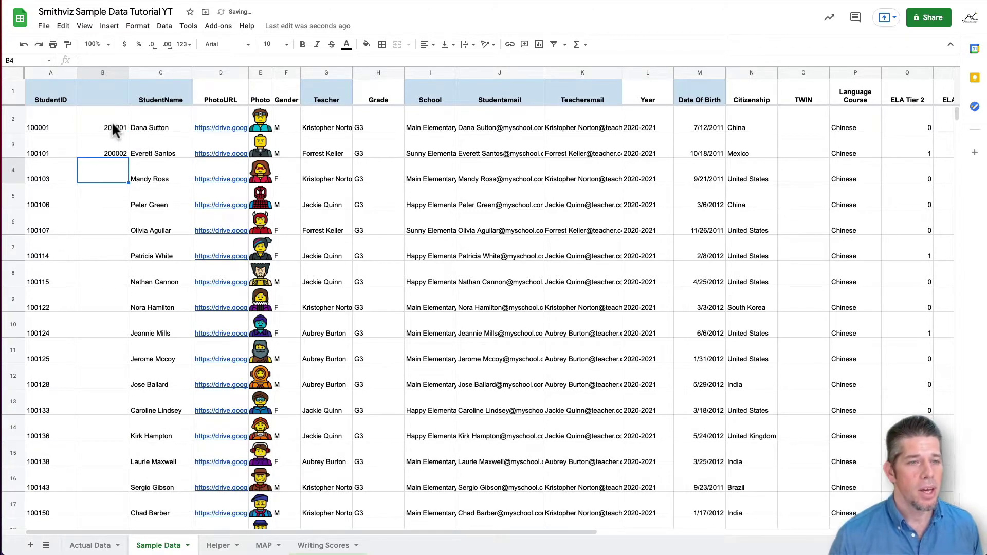
drag(112, 122, 113, 140)
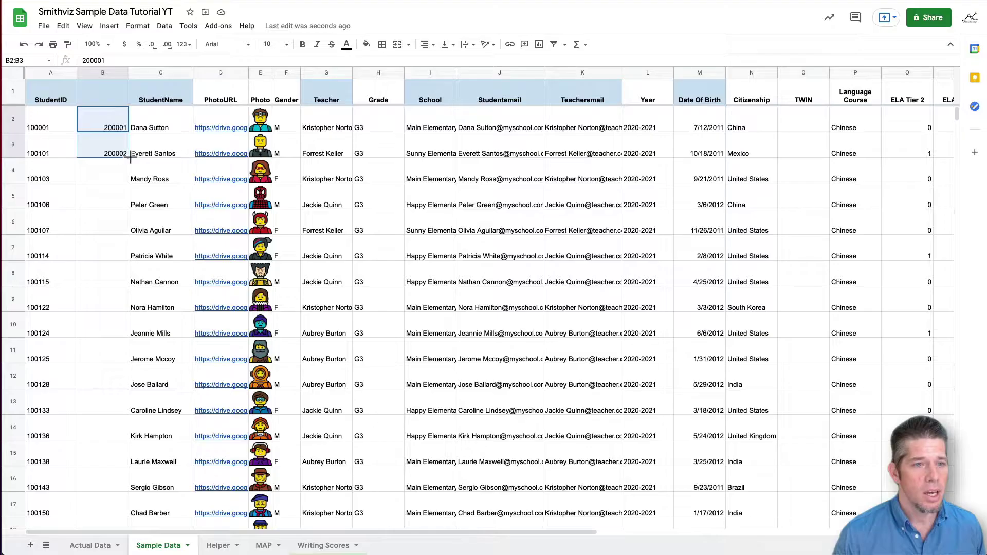
drag(129, 157, 142, 353)
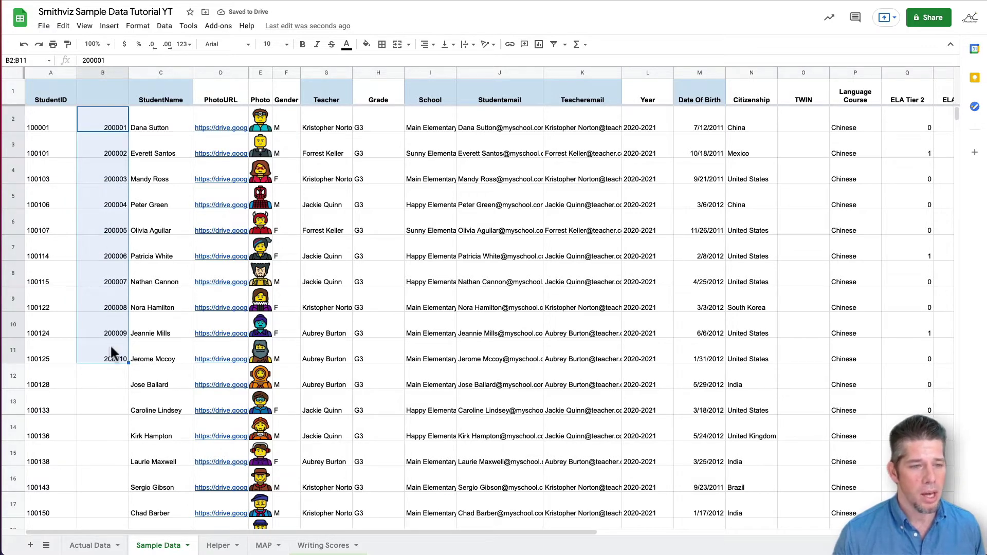
key(ctrl+z)
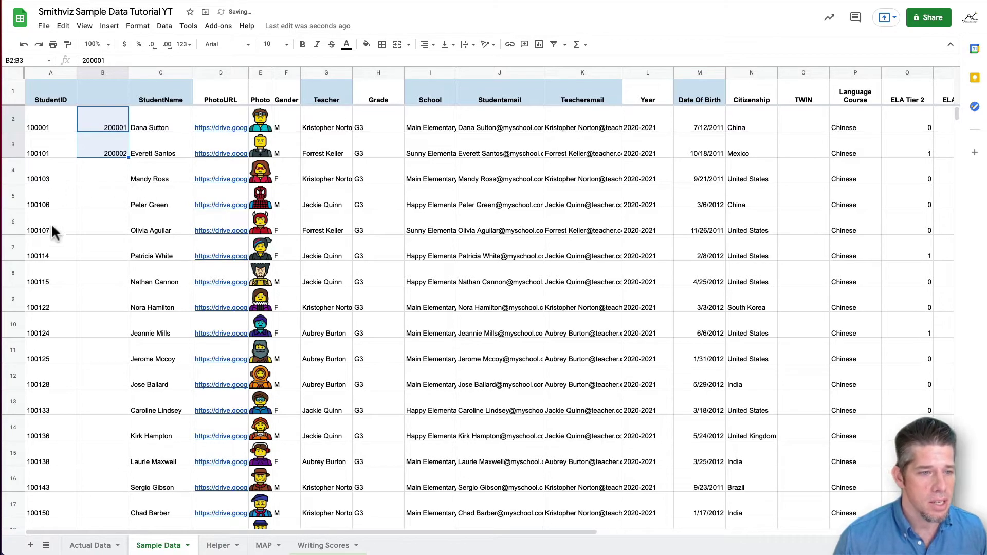
Extend the two replacement ID numbers in B2:B3 as a series down column B for all student rows.
scroll(54, 421, down, 1)
scroll(55, 421, down, 15)
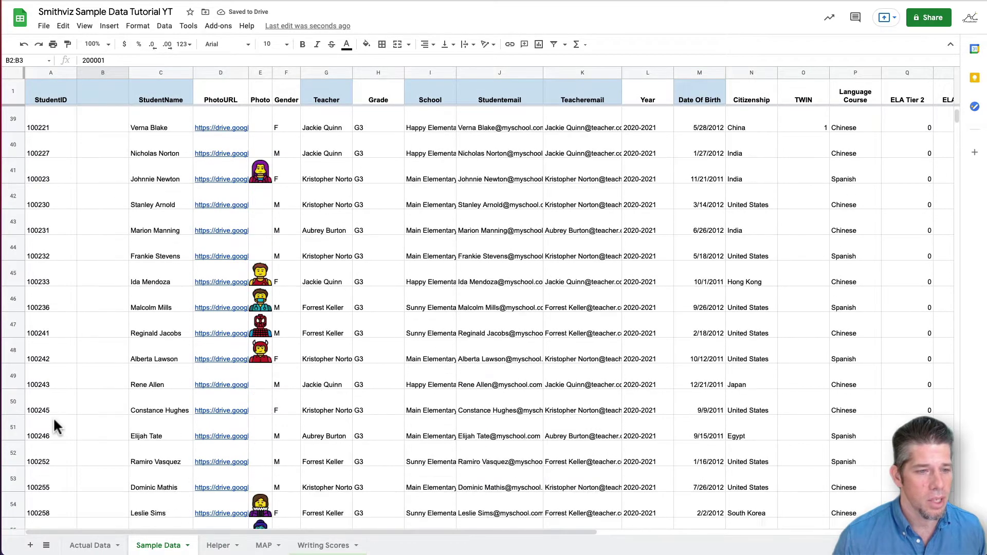
scroll(53, 420, down, 12)
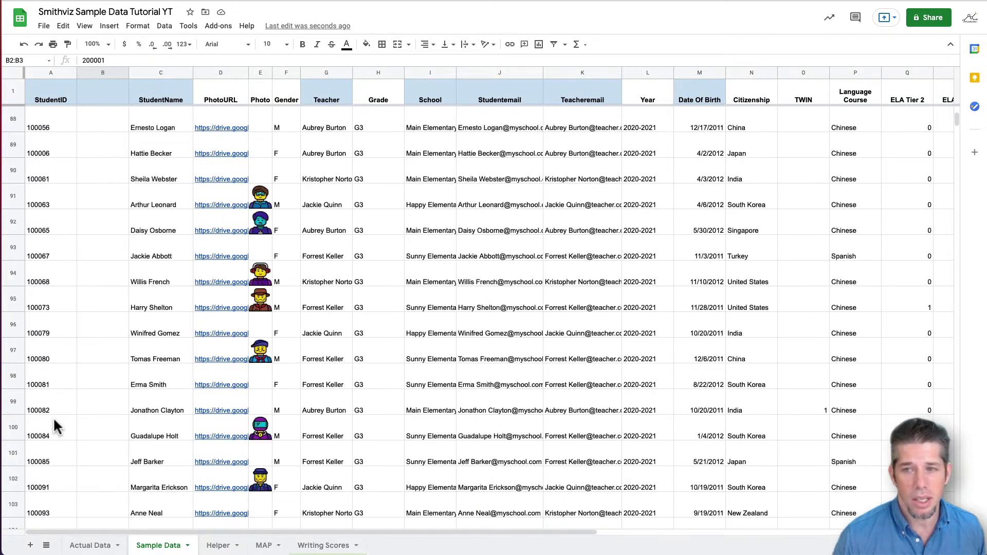
scroll(254, 259, up, 12)
scroll(255, 264, up, 20)
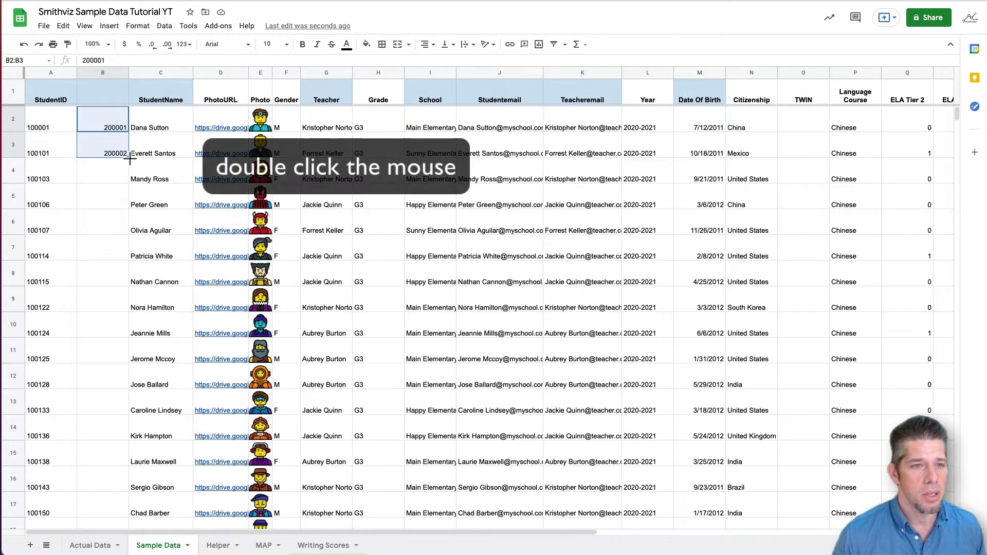
double_click(130, 160)
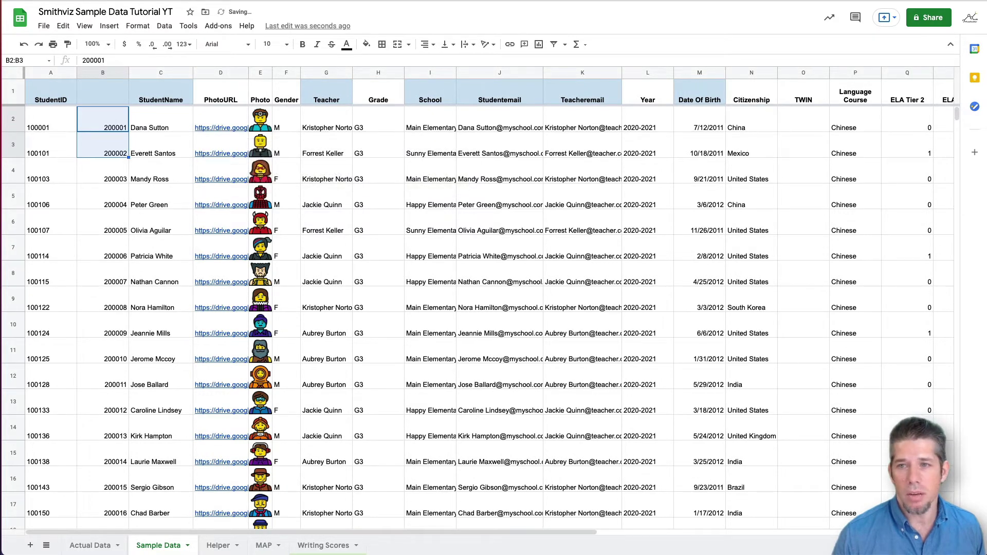
click(97, 226)
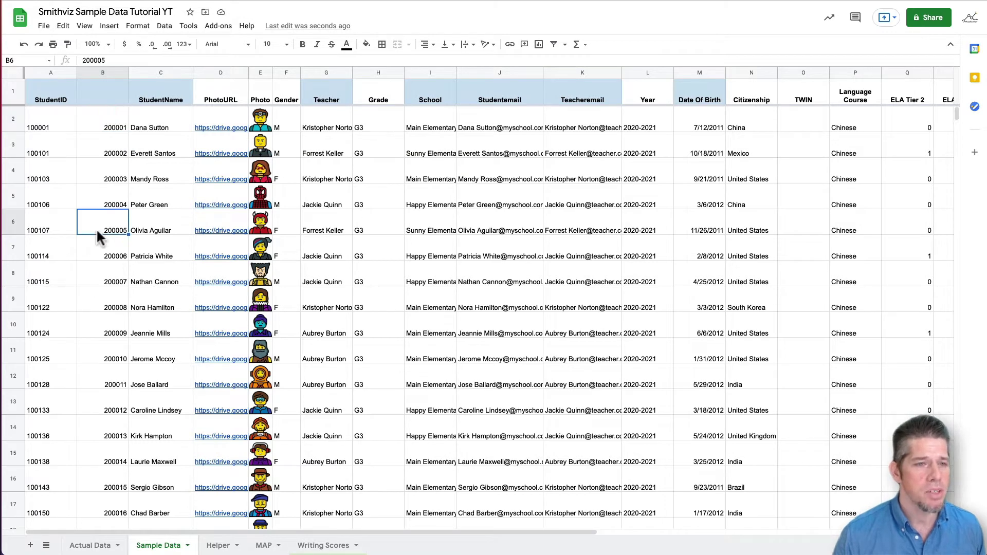
Clear all the replacement ID numbers from B2 down to the last student row, B304.
click(112, 130)
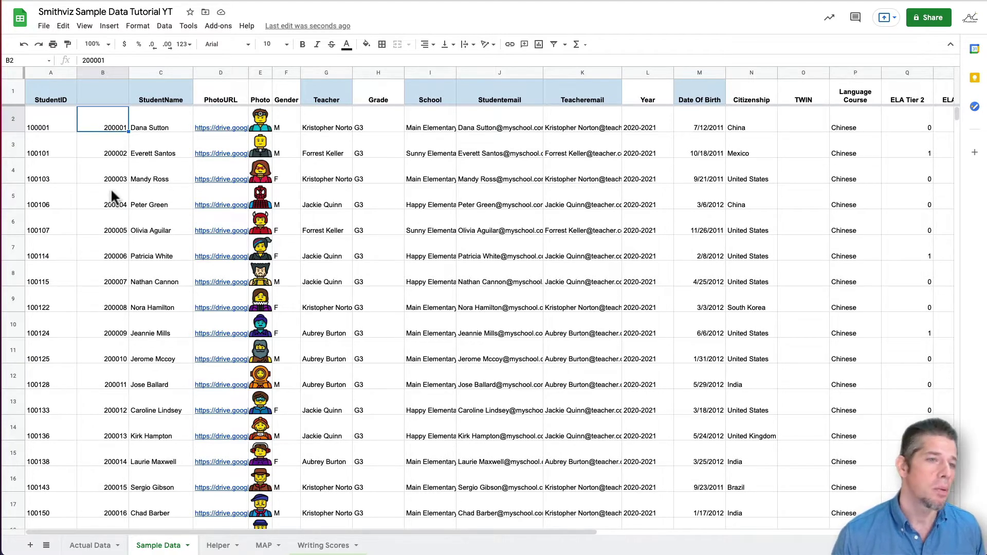
key(super+shift+Down)
key(Delete)
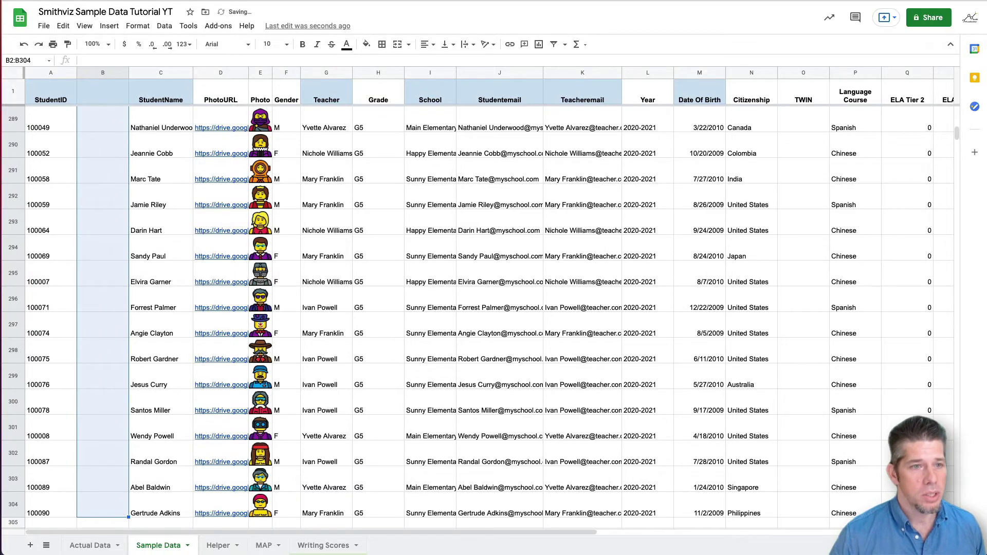
scroll(117, 131, up, 20)
scroll(118, 132, up, 20)
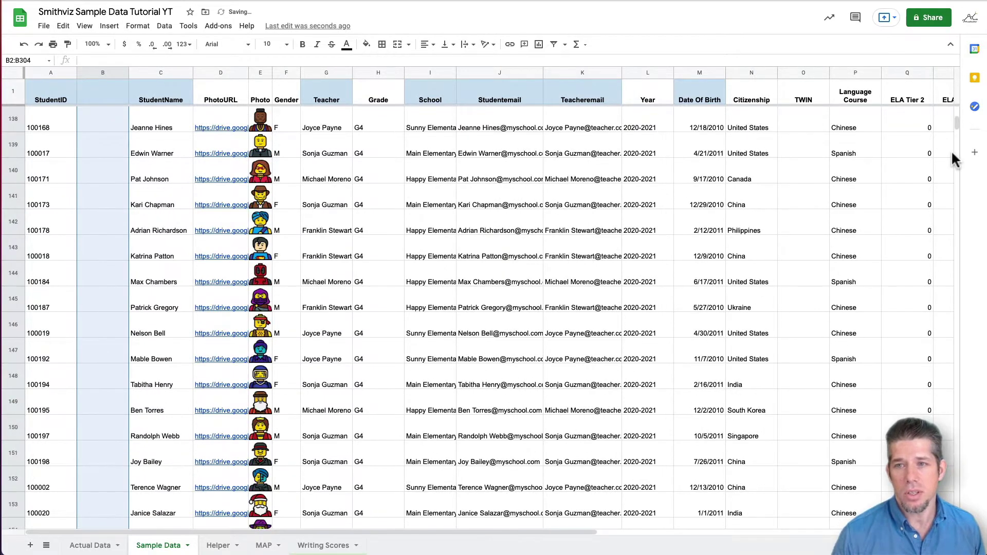
drag(956, 128, 956, 109)
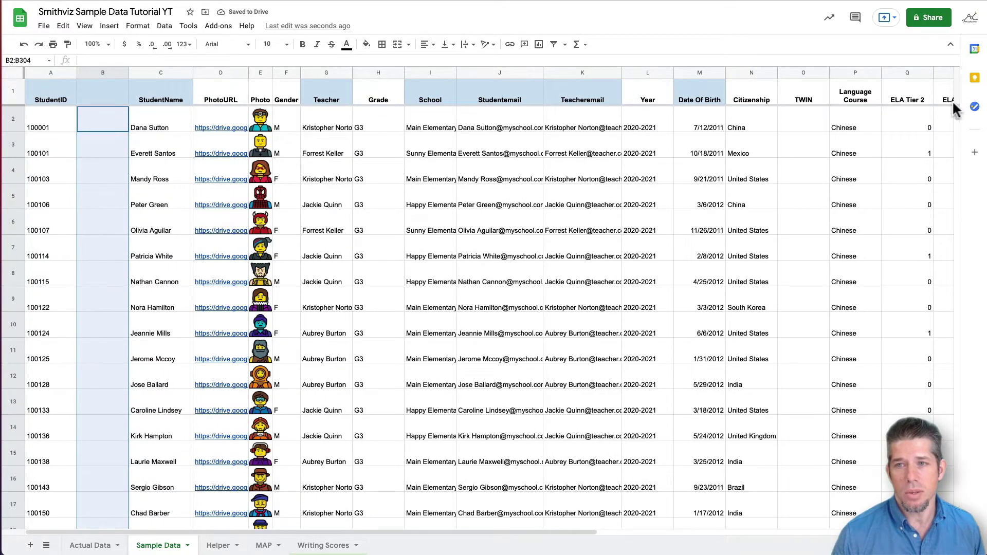
Enter =SEQUENCE(303,1,200200,1) in cell B2 to generate one sequential number for every student row.
click(101, 123)
text(=sequ)
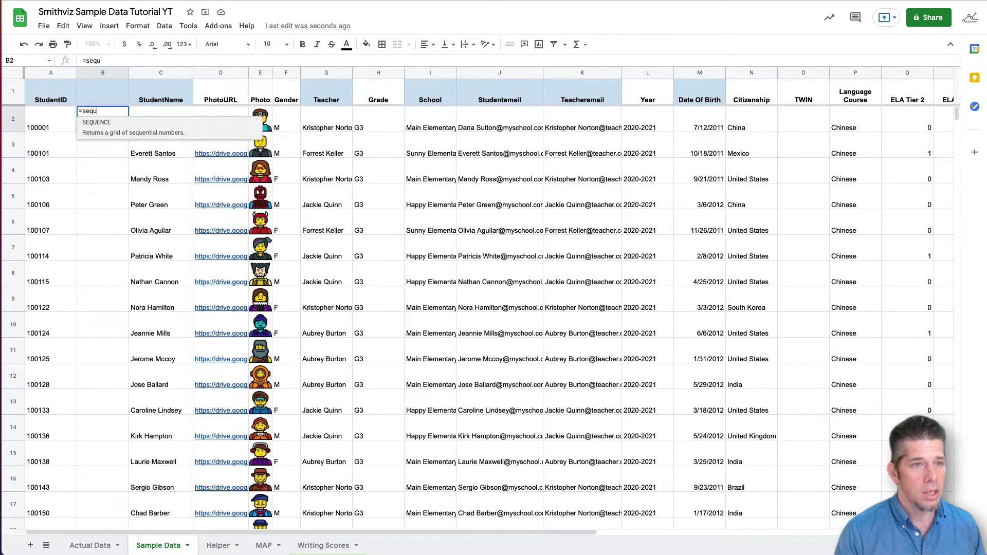
key(Tab)
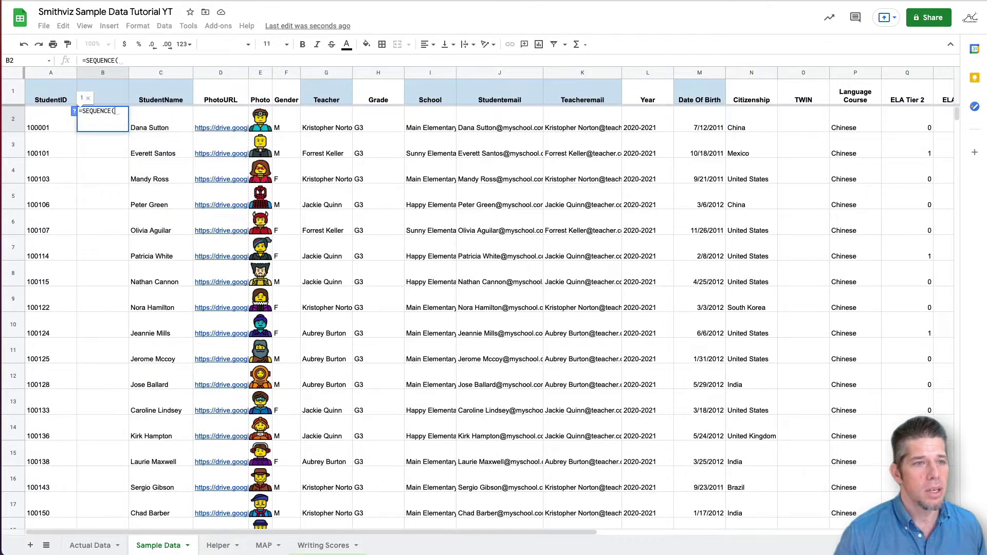
click(74, 111)
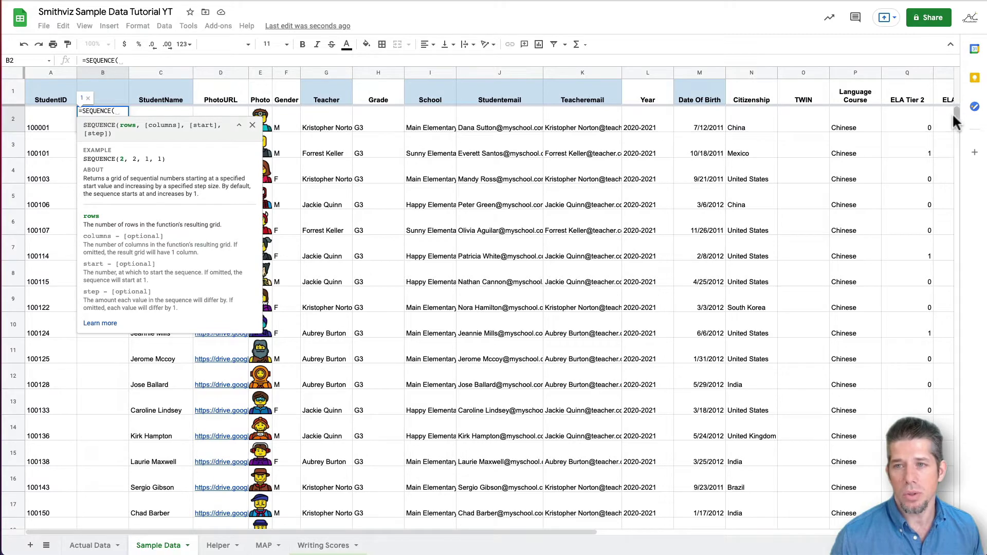
drag(952, 114, 952, 134)
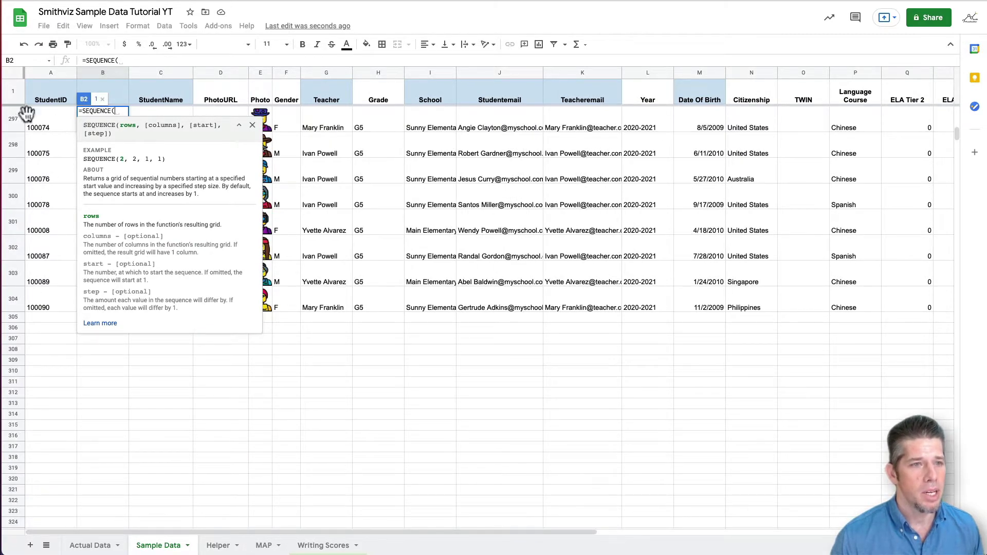
text(303)
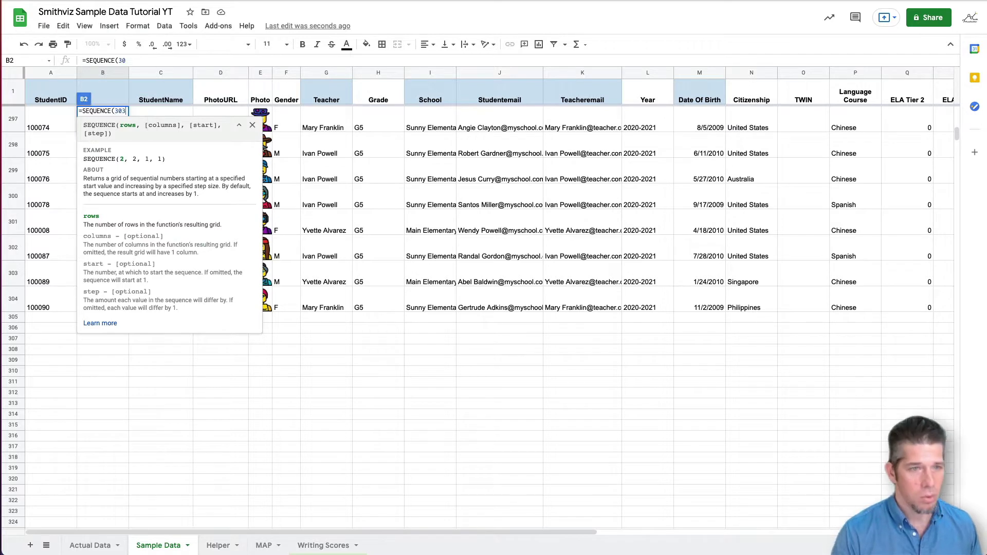
text(, )
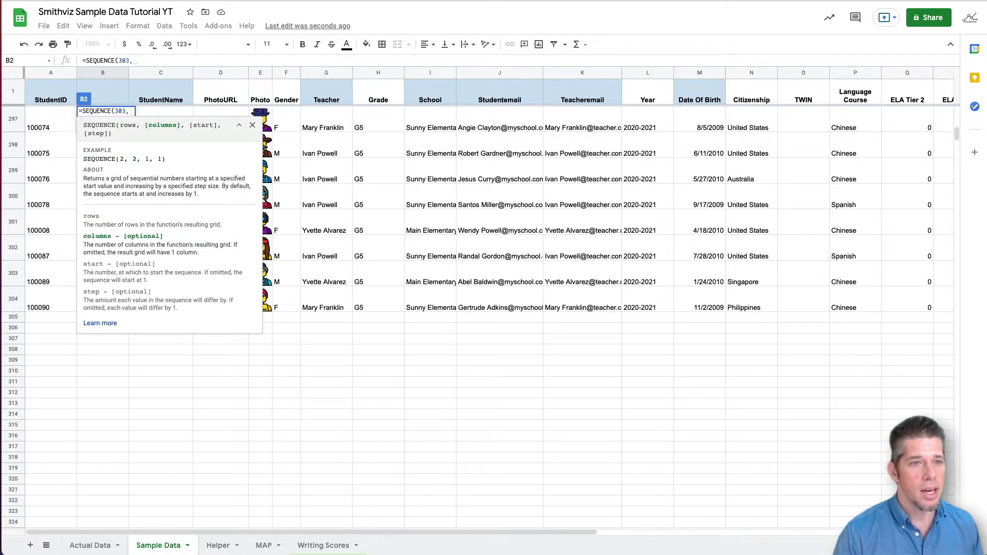
text(1,)
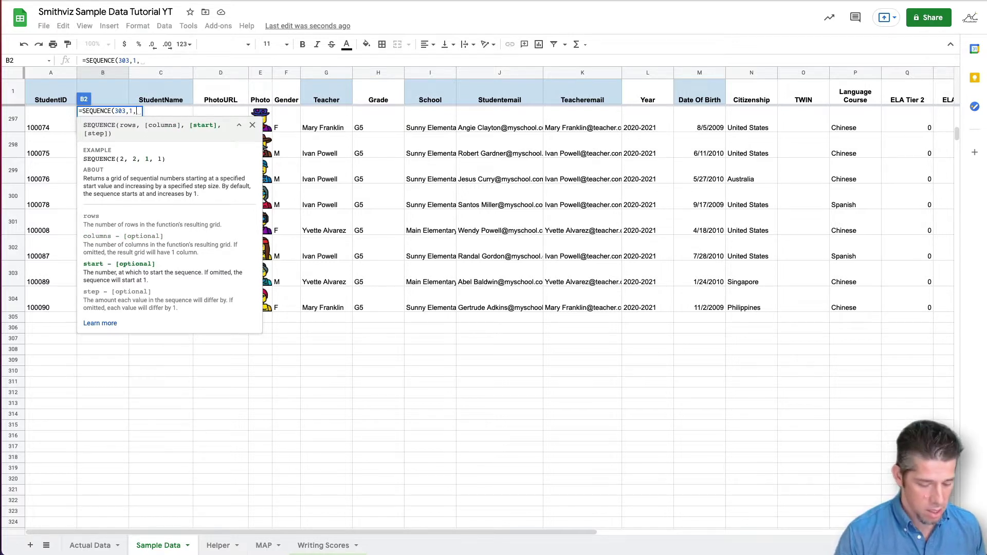
text(20020)
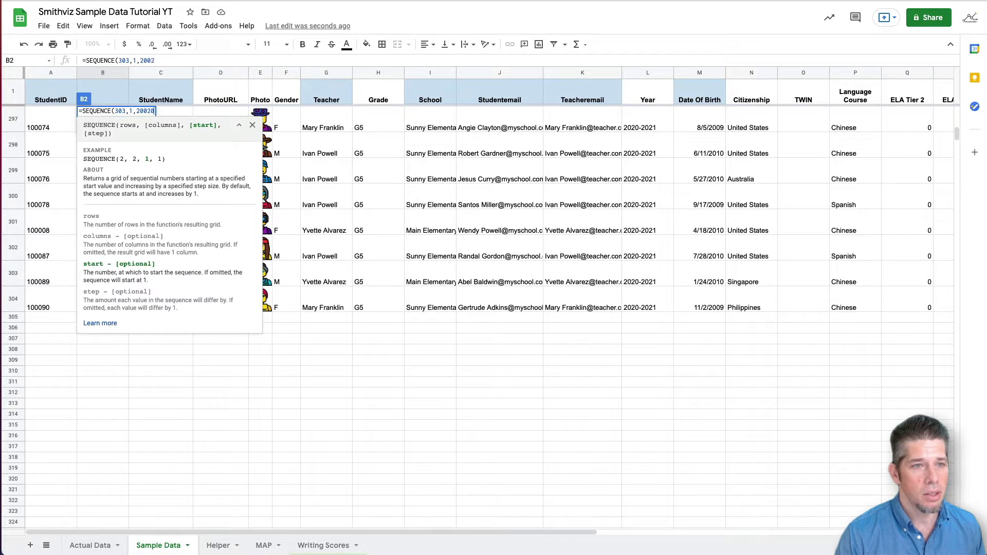
text(0)
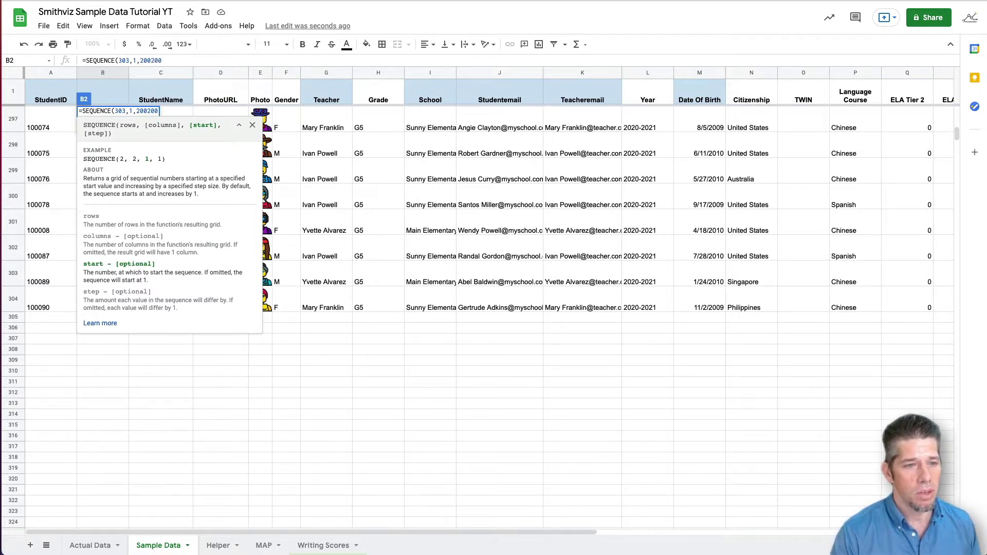
text(,)
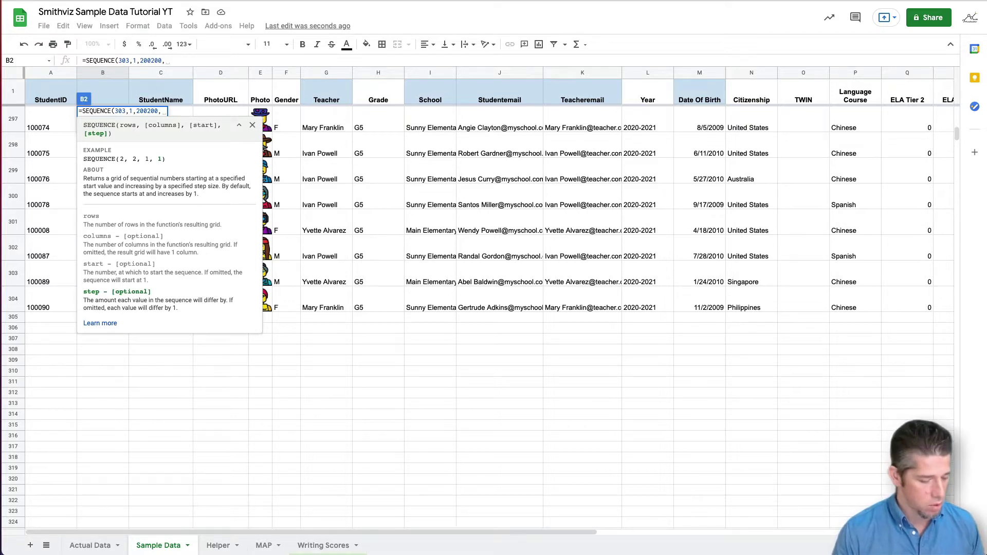
text(1)
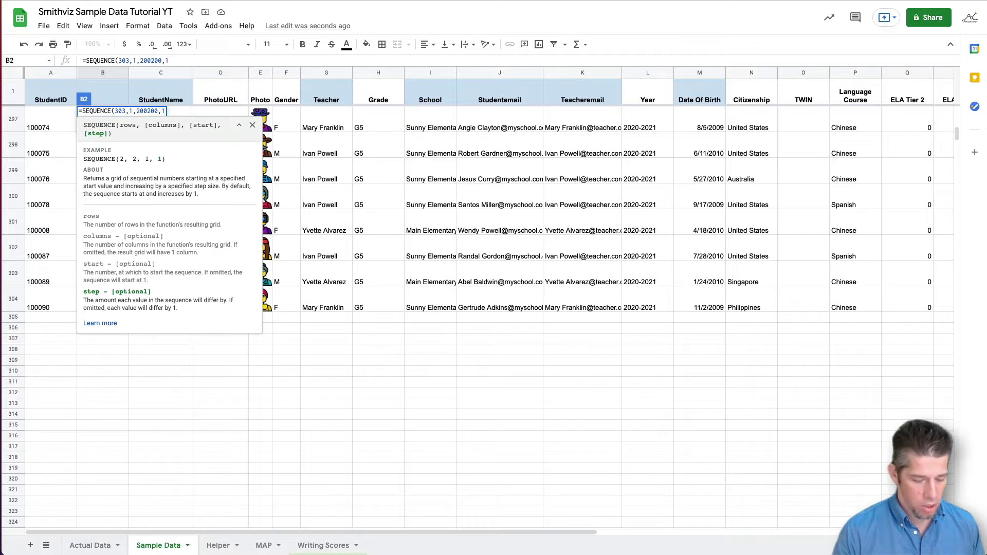
key(Return)
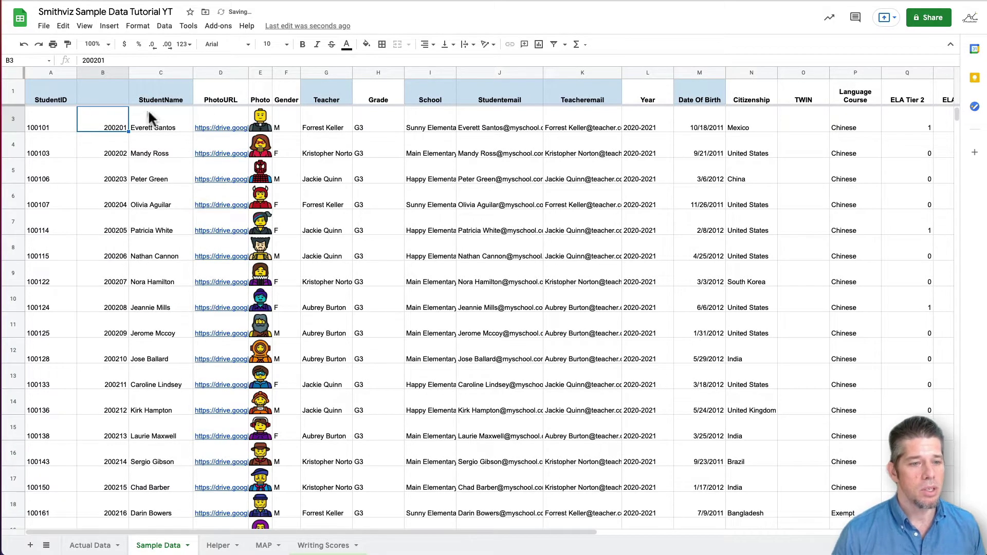
Examine the generated number sequence down column B to check that it continues through the student rows.
click(101, 229)
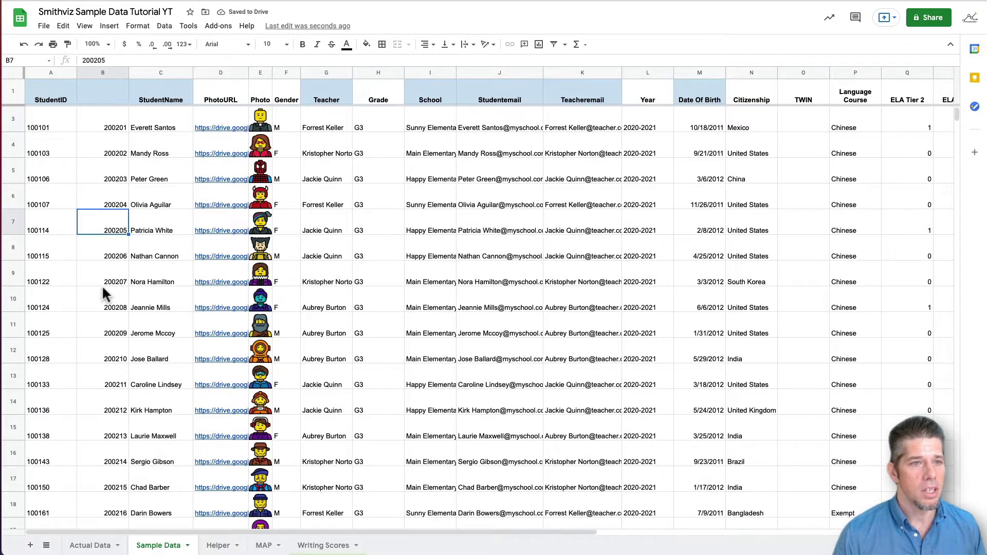
click(102, 300)
click(108, 113)
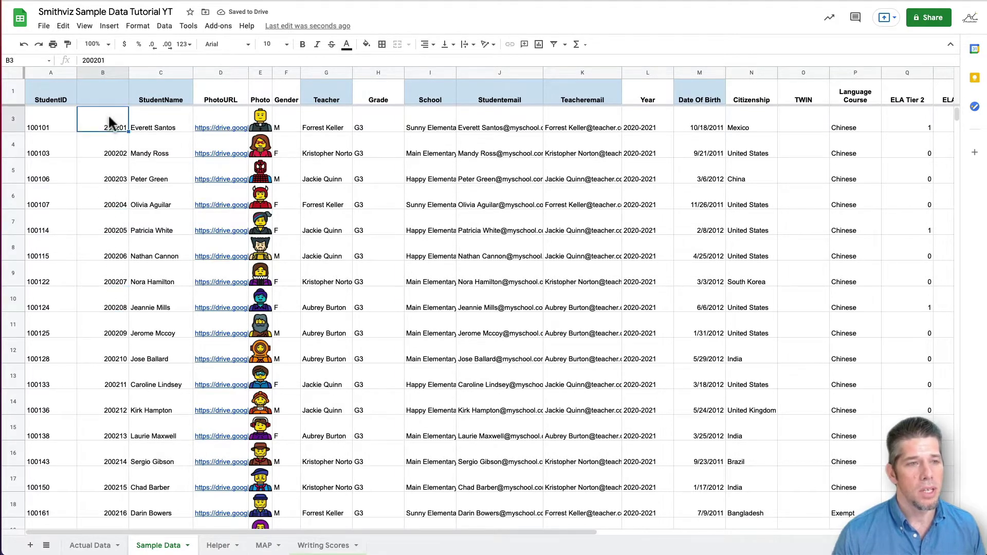
scroll(112, 257, down, 3)
scroll(112, 257, down, 15)
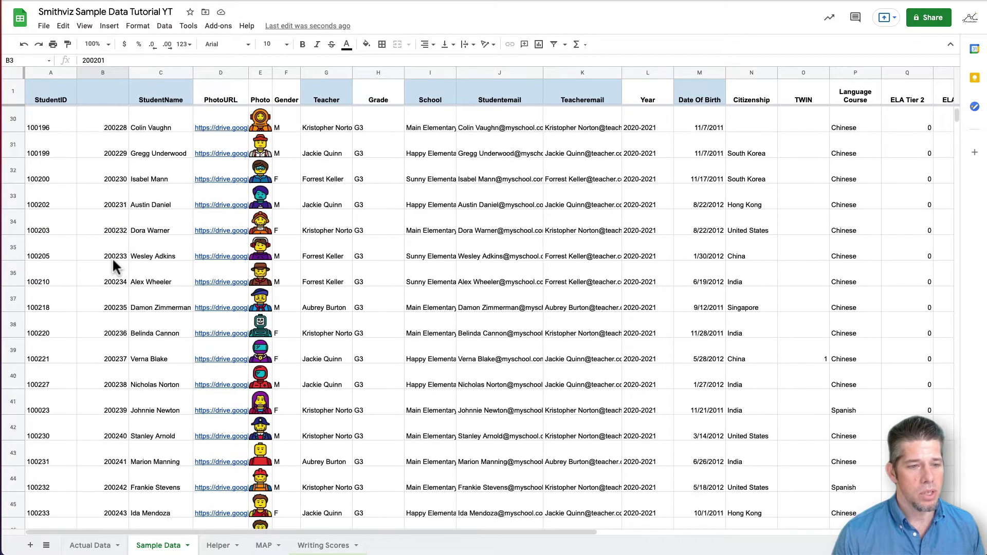
scroll(112, 258, down, 14)
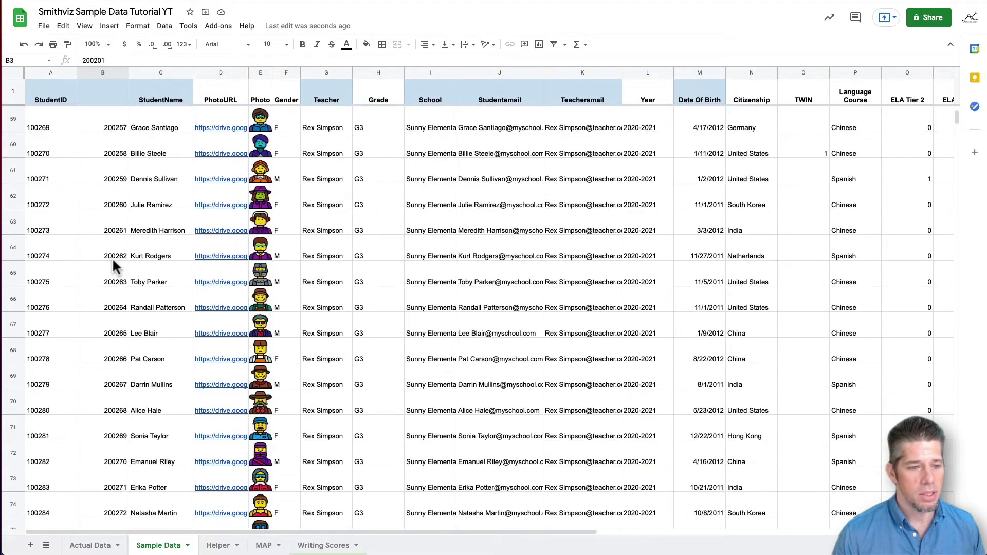
scroll(112, 258, down, 3)
scroll(112, 258, up, 20)
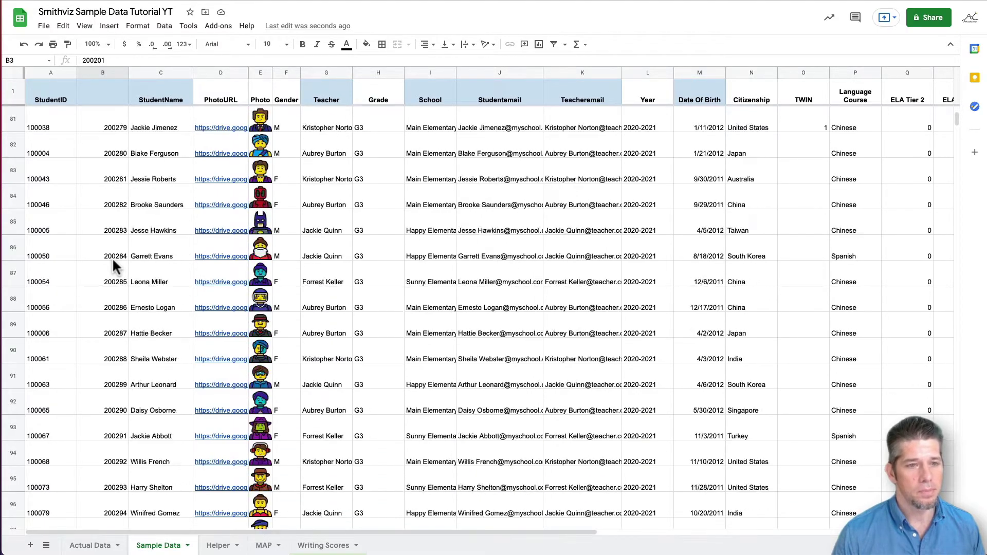
Insert one empty column directly after the StudentName column in the Sample Data sheet.
click(175, 100)
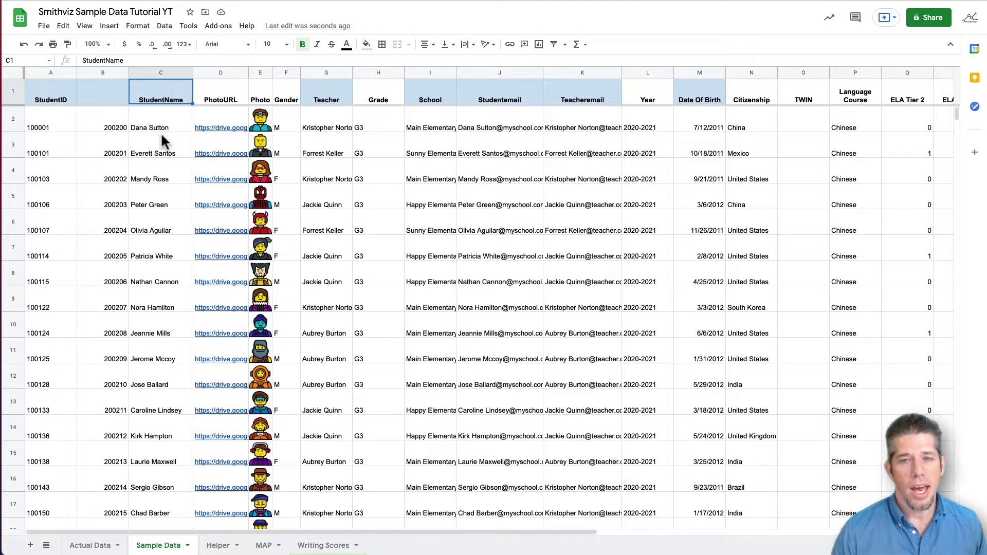
click(159, 71)
right_click(160, 71)
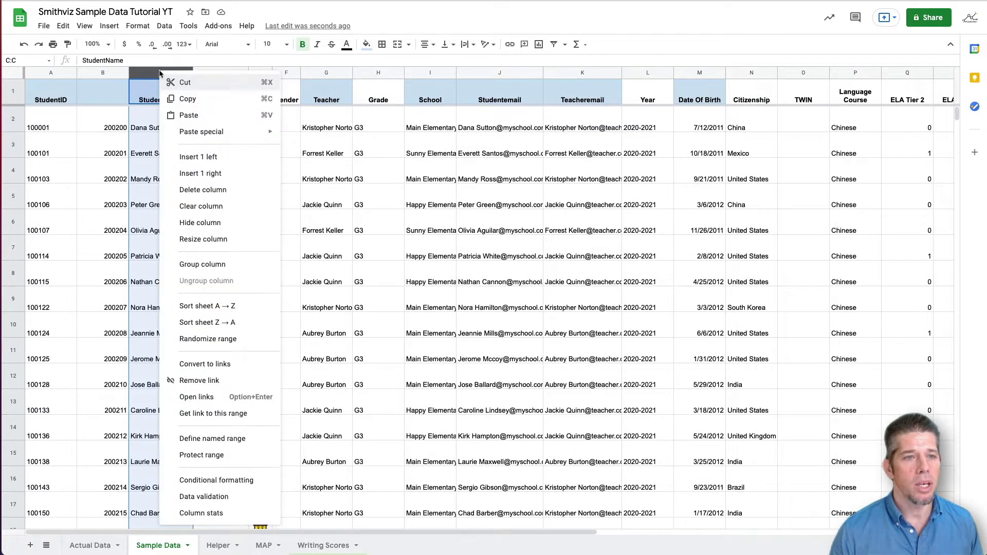
click(236, 175)
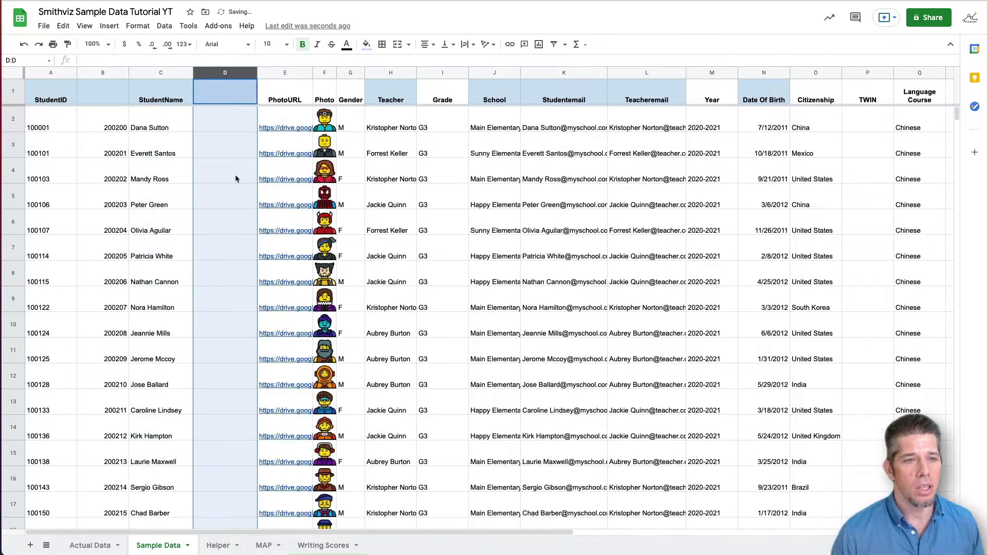
Enter the placeholder names Student200 in D2 and Student201 in D3 of the new empty column.
click(229, 128)
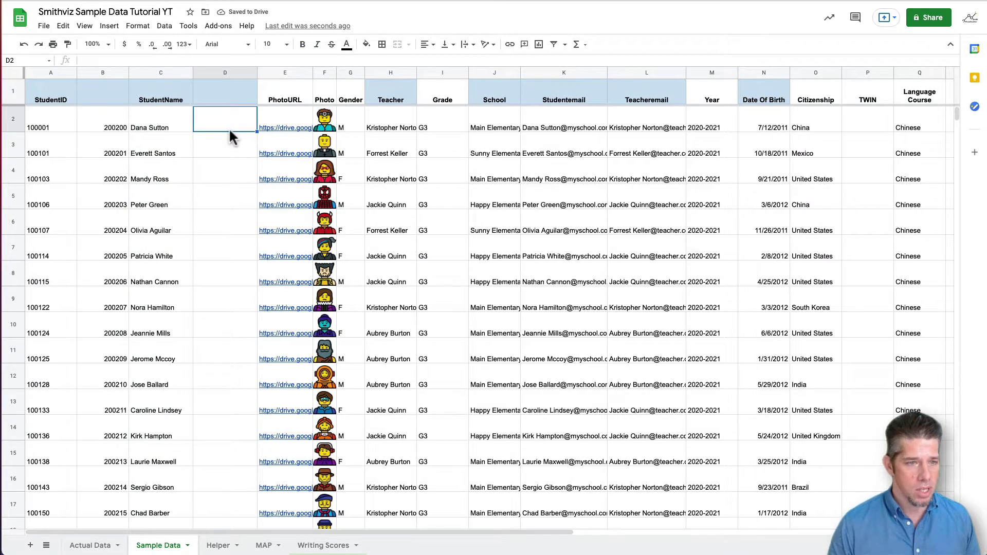
text(Student)
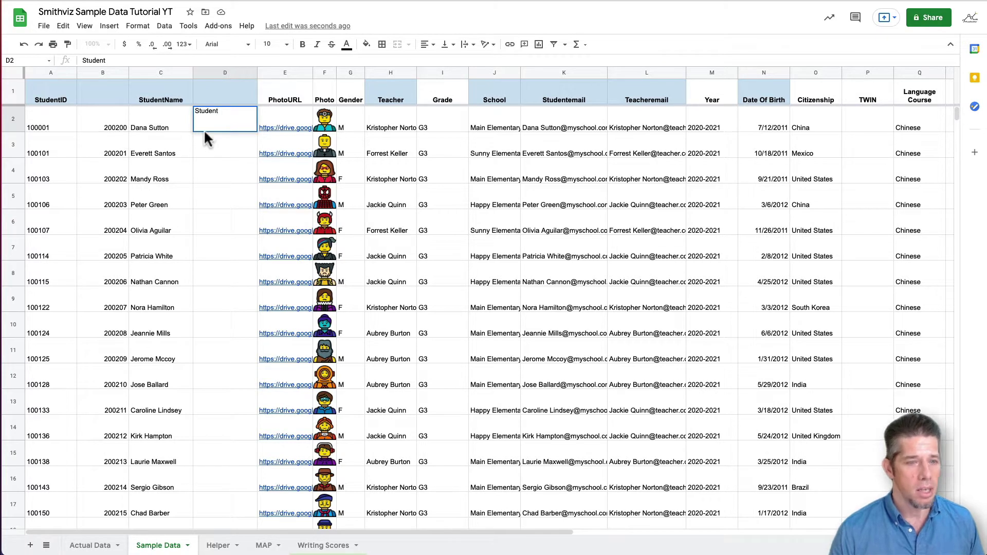
text(200)
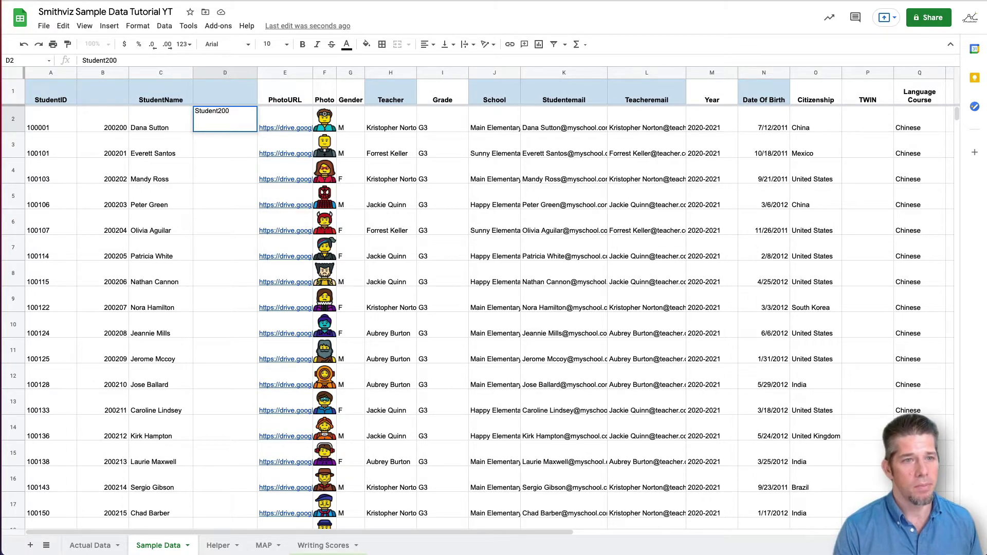
key(Return)
text(Student )
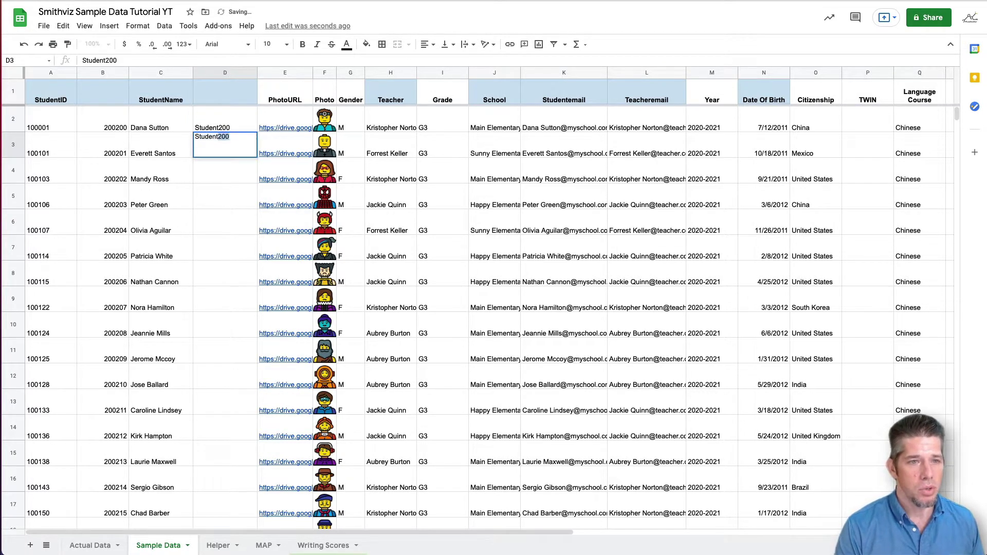
text(201)
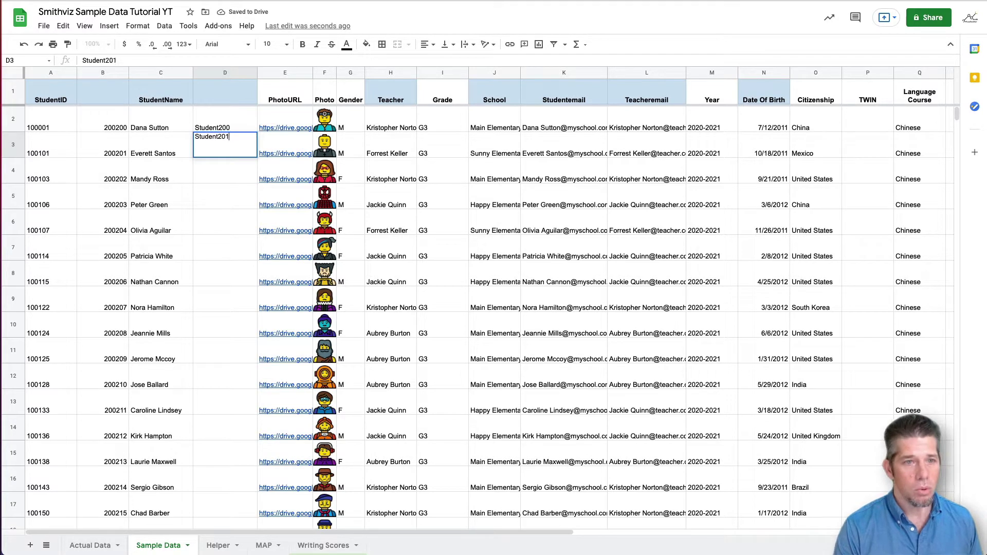
key(Return)
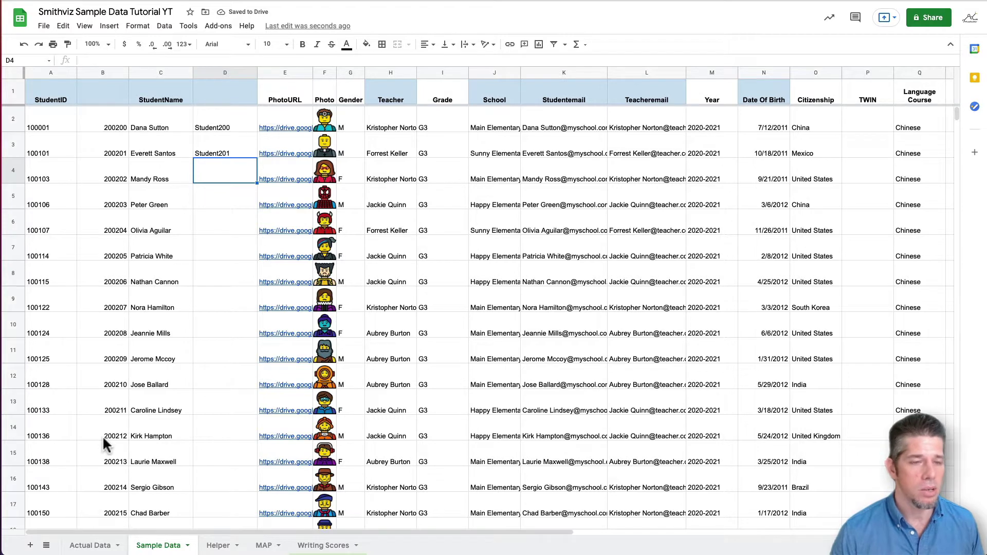
Fill the placeholder name series from D2:D3 down column D for all student rows.
drag(231, 124, 232, 154)
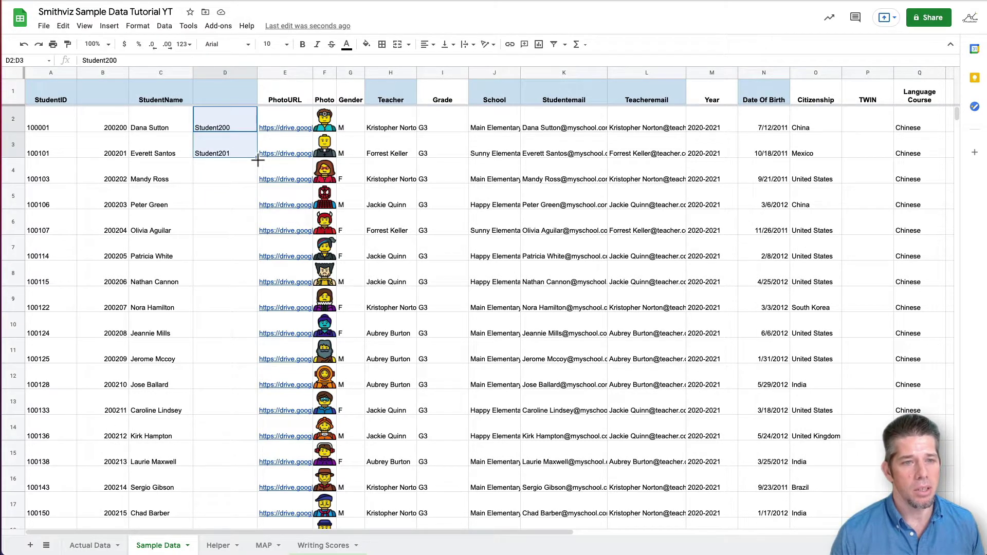
double_click(258, 160)
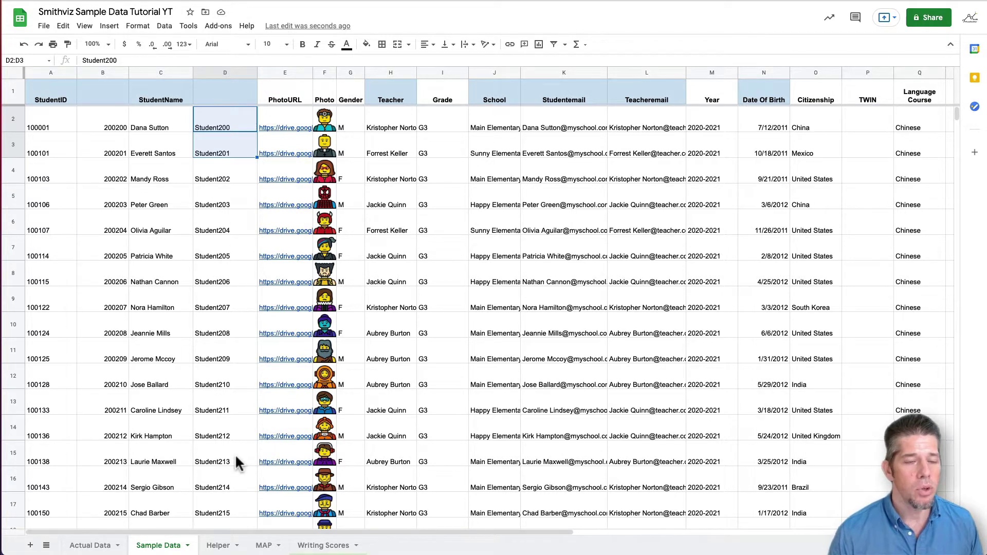
Undo the placeholder fill and the D3 entry, and clear the remaining placeholder name from D2.
key(ctrl+z)
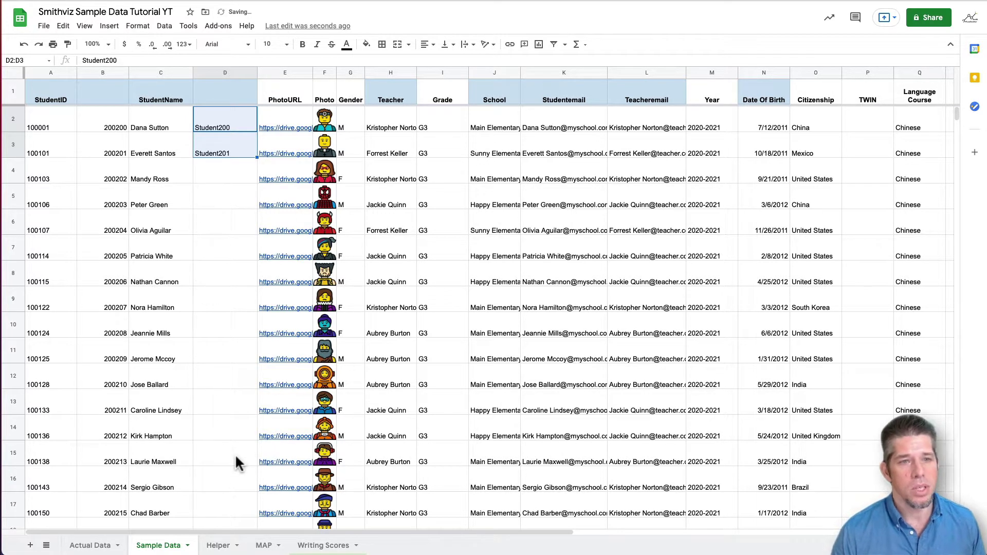
key(ctrl+z)
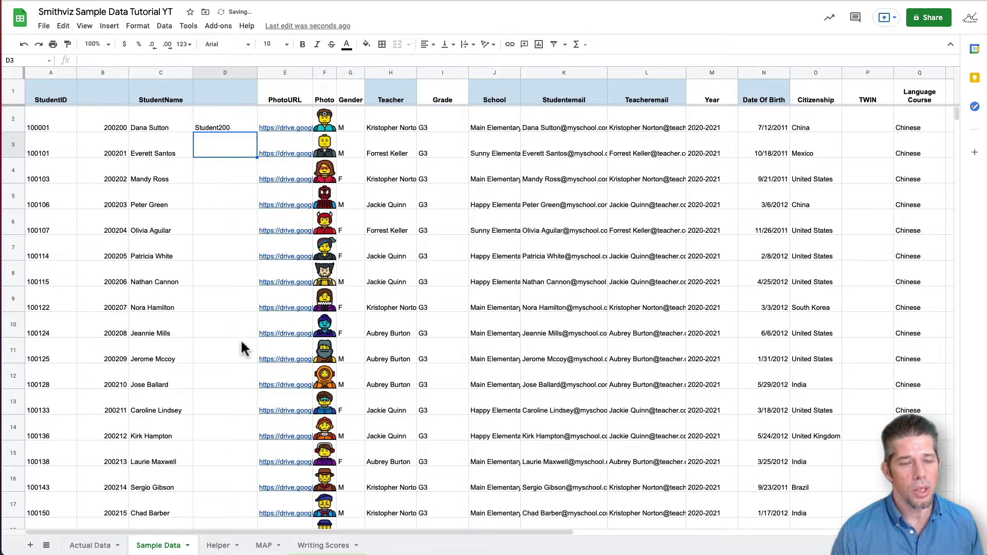
click(227, 119)
key(Delete)
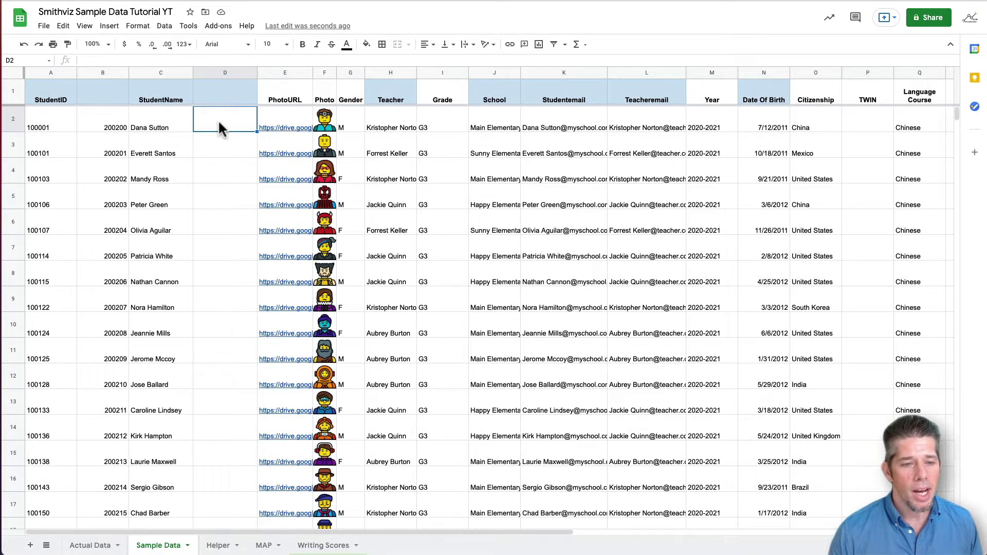
Switch to the Random Name Generator page and generate 100 male names in the Average style.
key(ctrl+Tab)
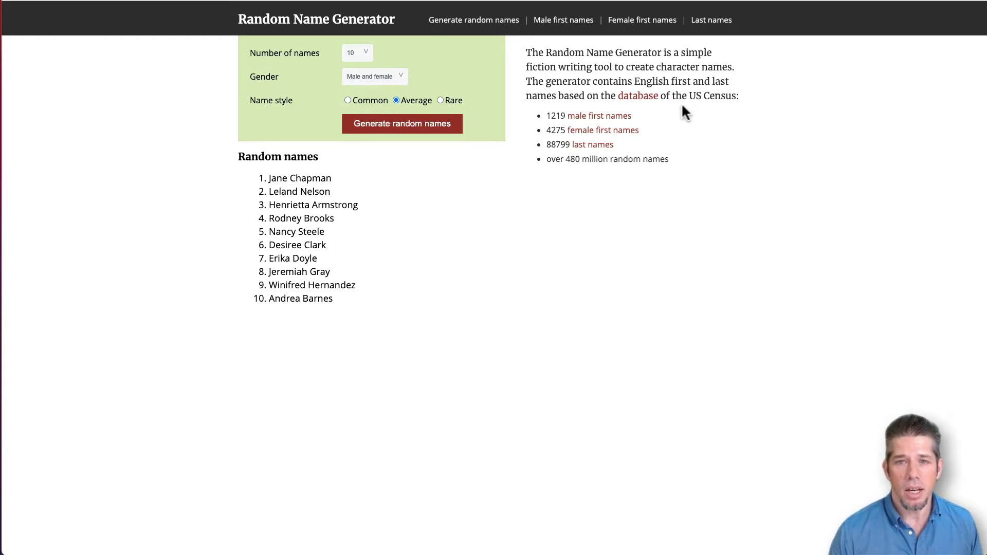
click(366, 55)
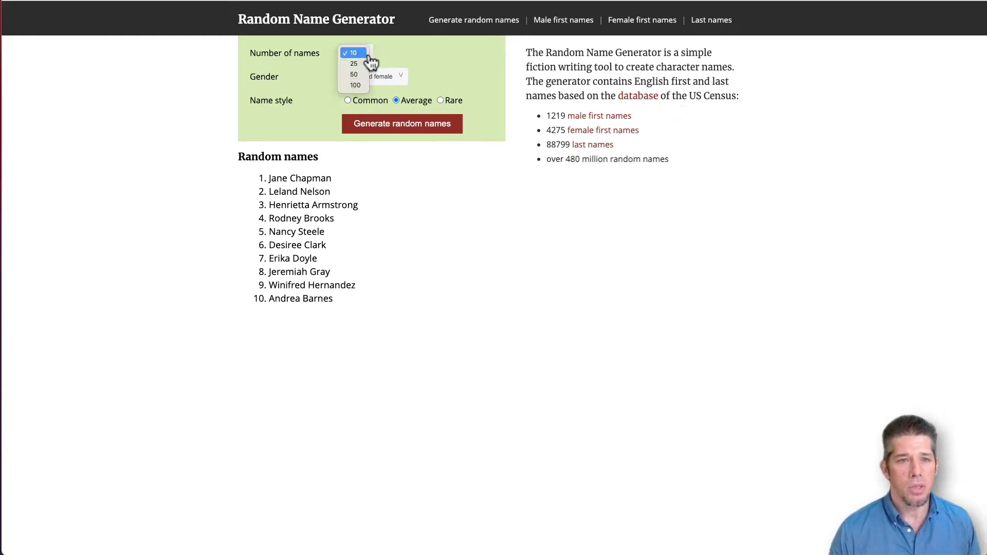
click(359, 86)
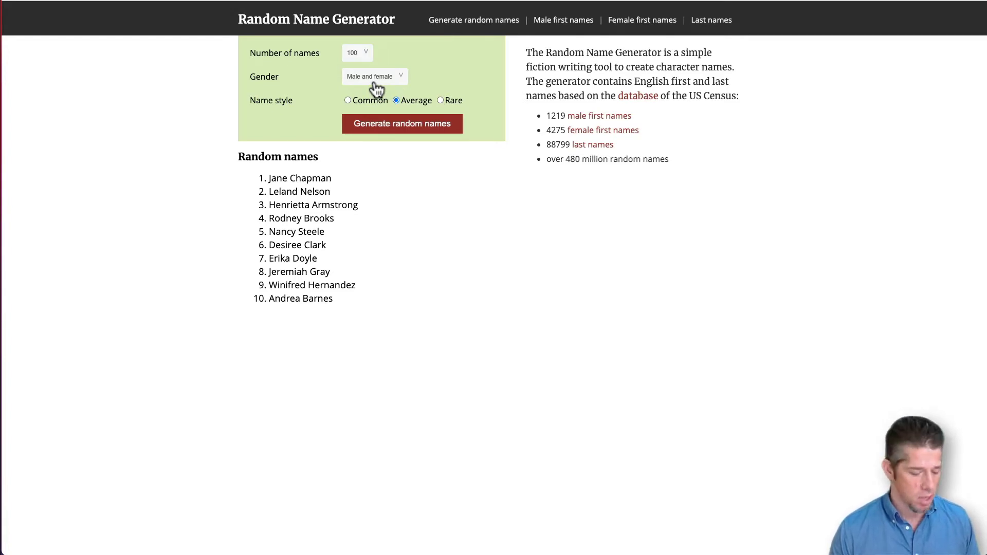
click(399, 81)
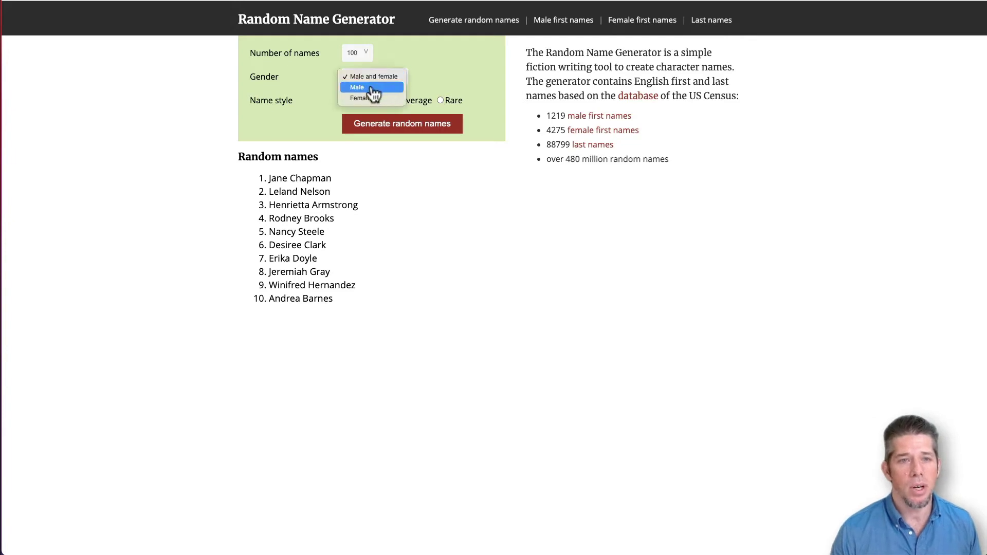
click(372, 85)
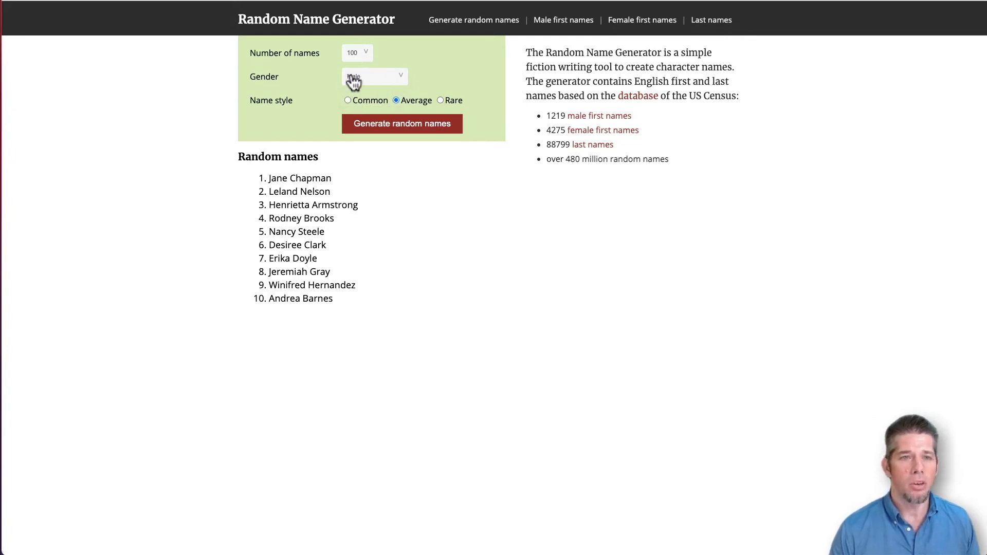
click(395, 123)
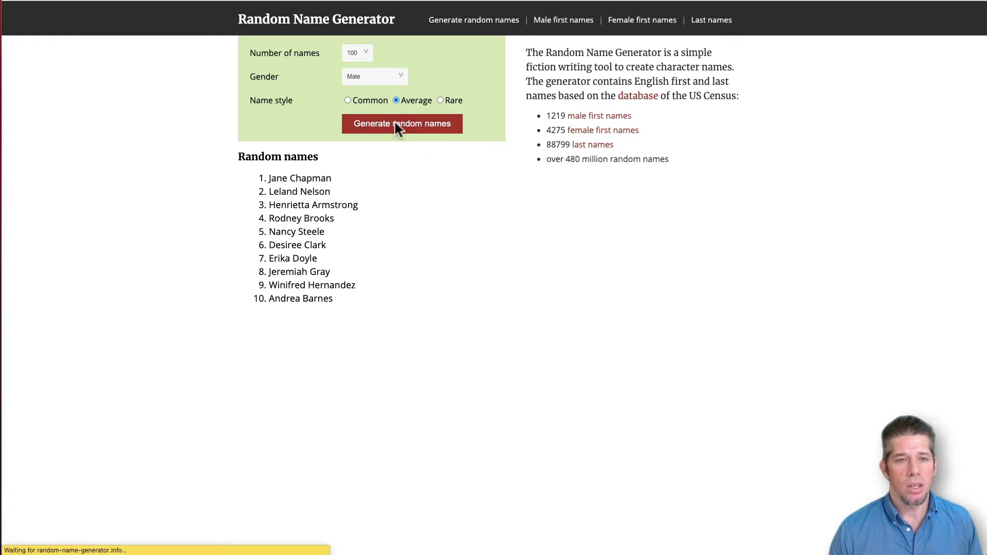
Copy the complete list of 100 generated male names, from the first entry to the last.
scroll(264, 391, down, 12)
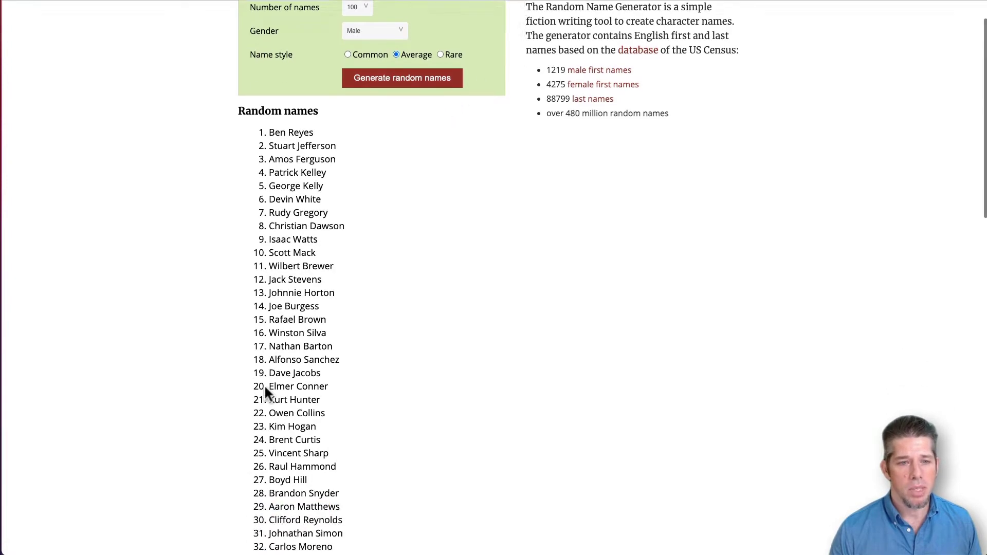
scroll(265, 391, down, 3)
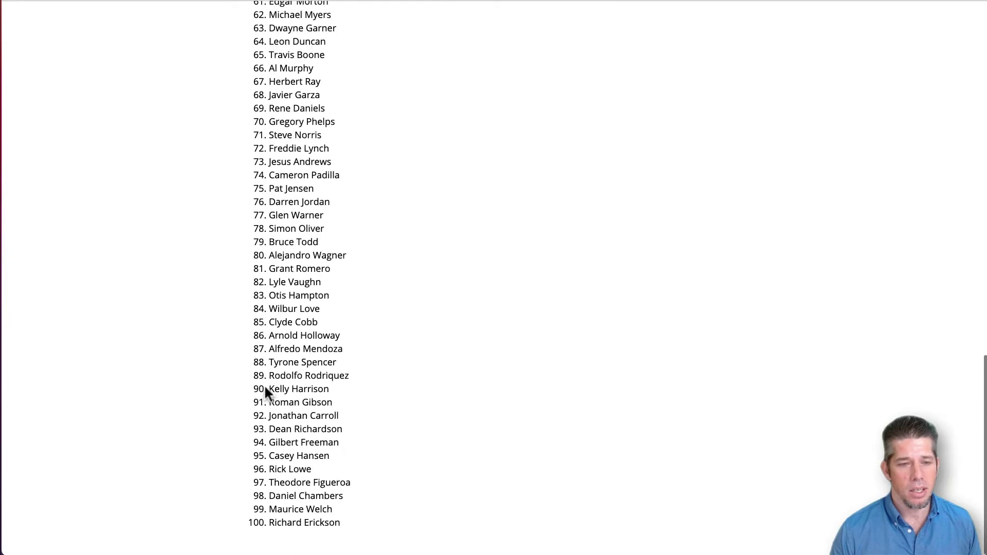
scroll(331, 275, up, 20)
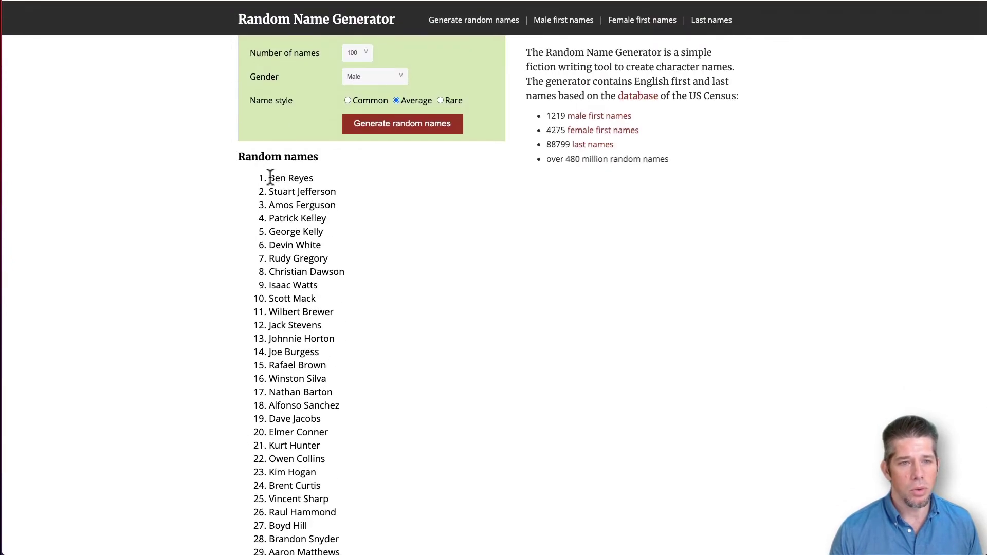
drag(270, 178, 350, 544)
scroll(316, 344, down, 10)
scroll(315, 345, down, 9)
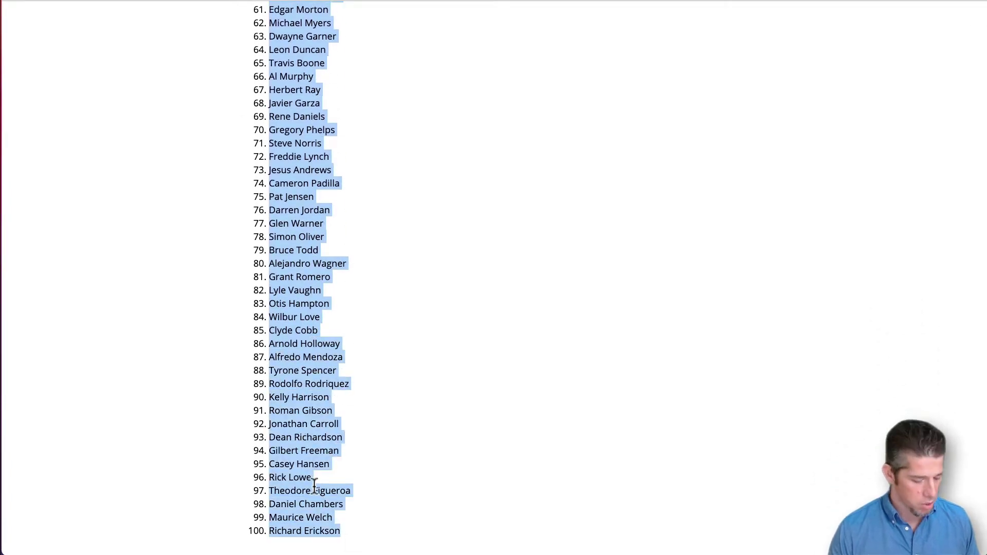
key(super+c)
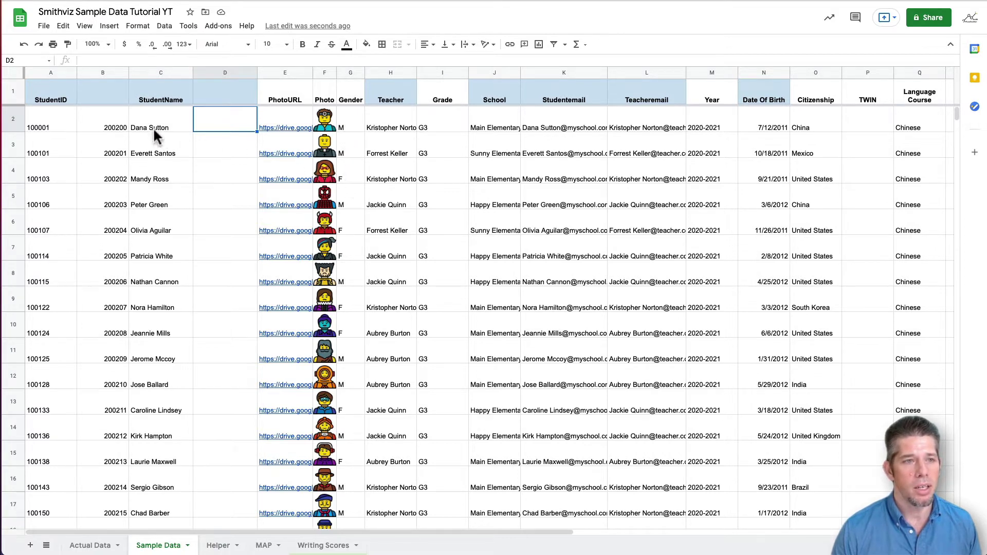
Create a filter on the Gender column of the Sample Data sheet that shows only the M rows.
click(347, 72)
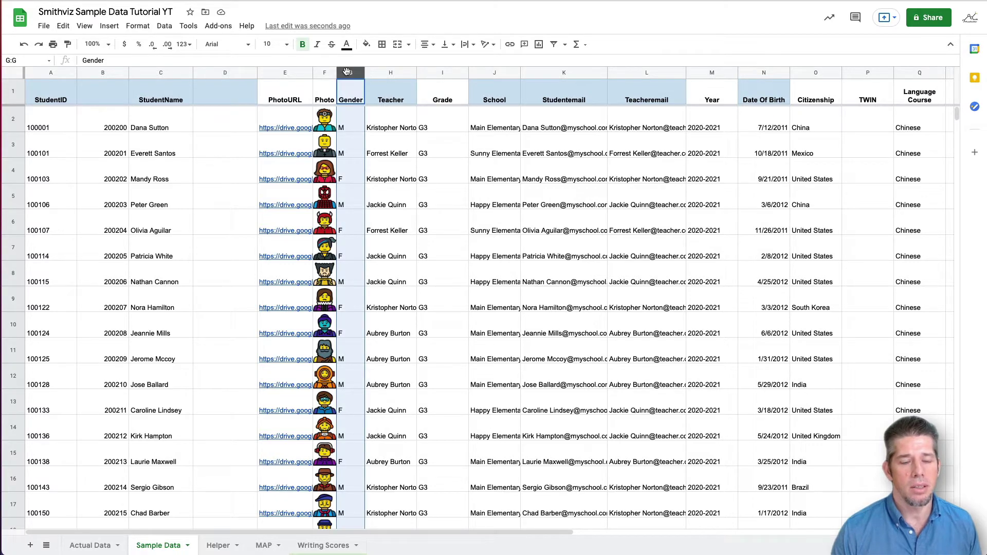
click(556, 45)
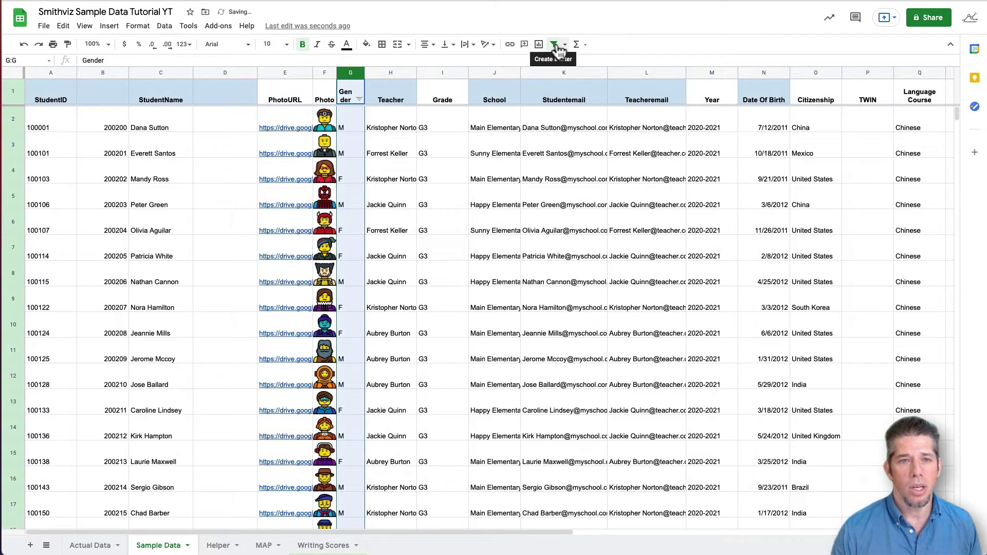
click(360, 99)
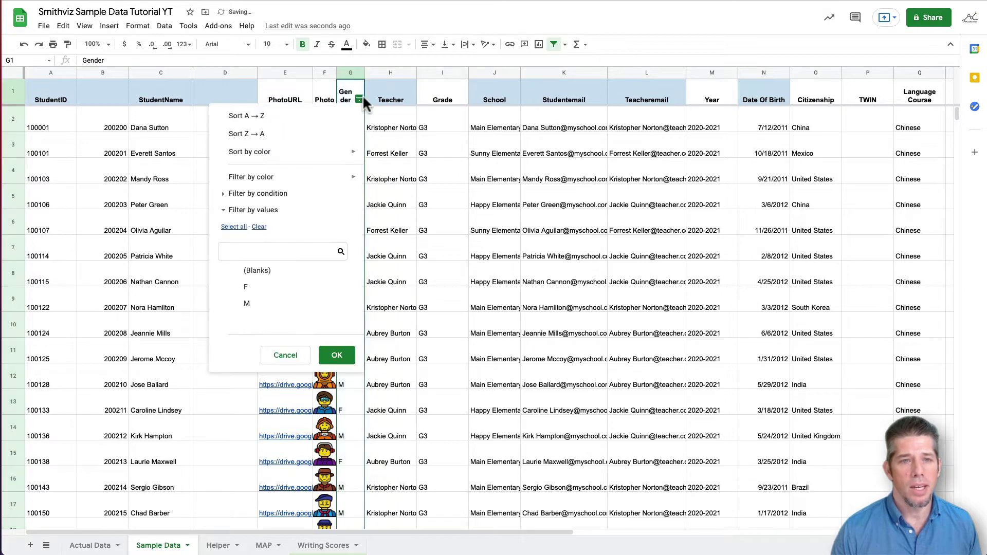
click(261, 271)
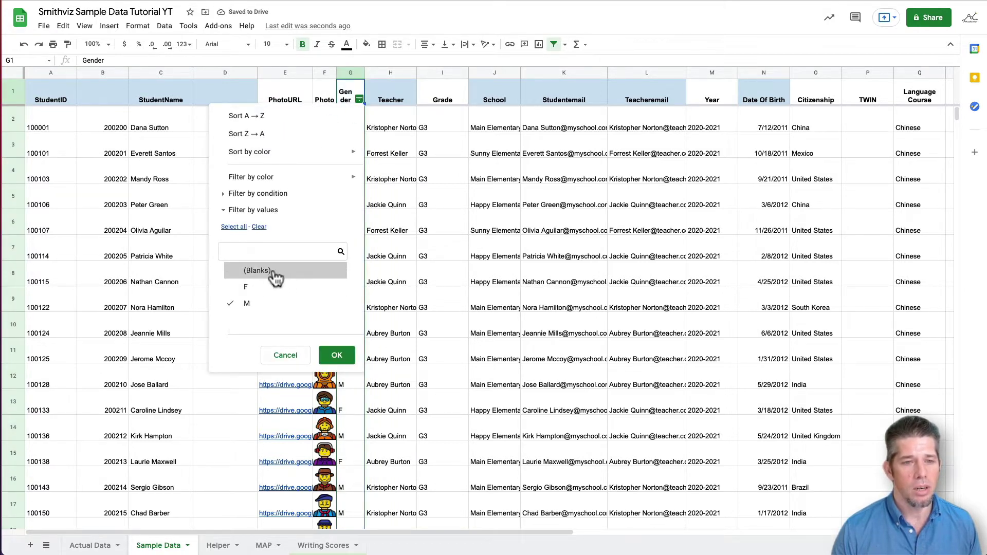
click(337, 356)
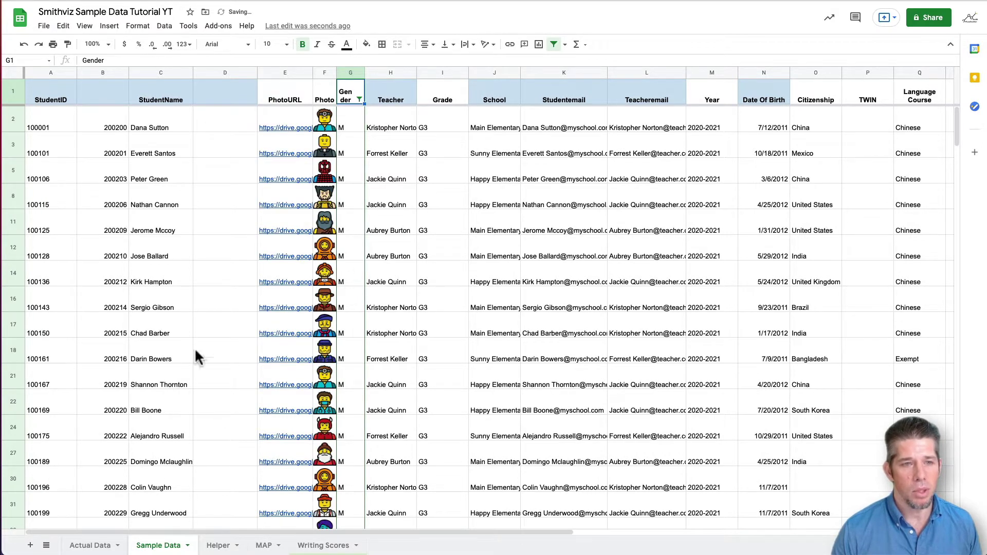
Paste the copied male names into the filtered column D from D2 and select D184, the first empty cell below them.
click(246, 122)
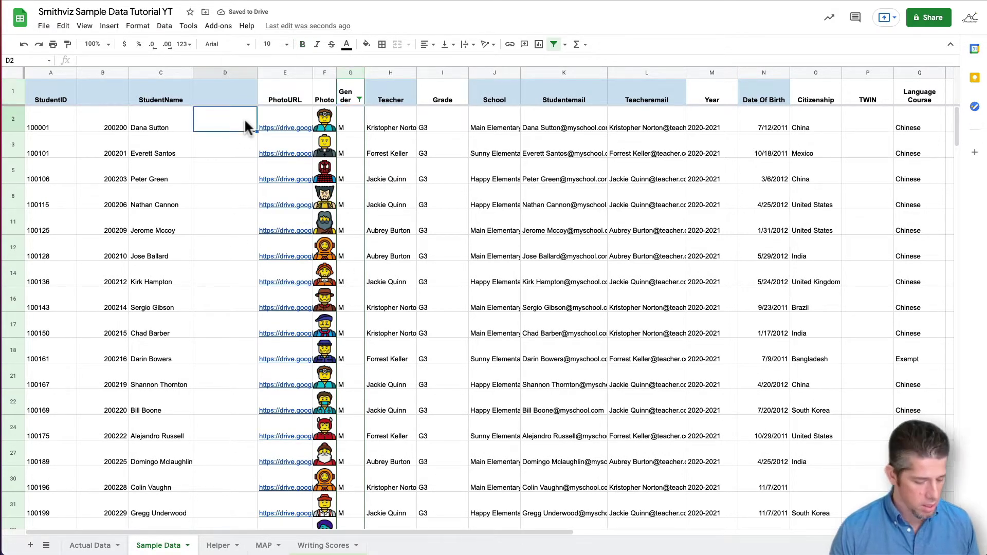
key(super+v)
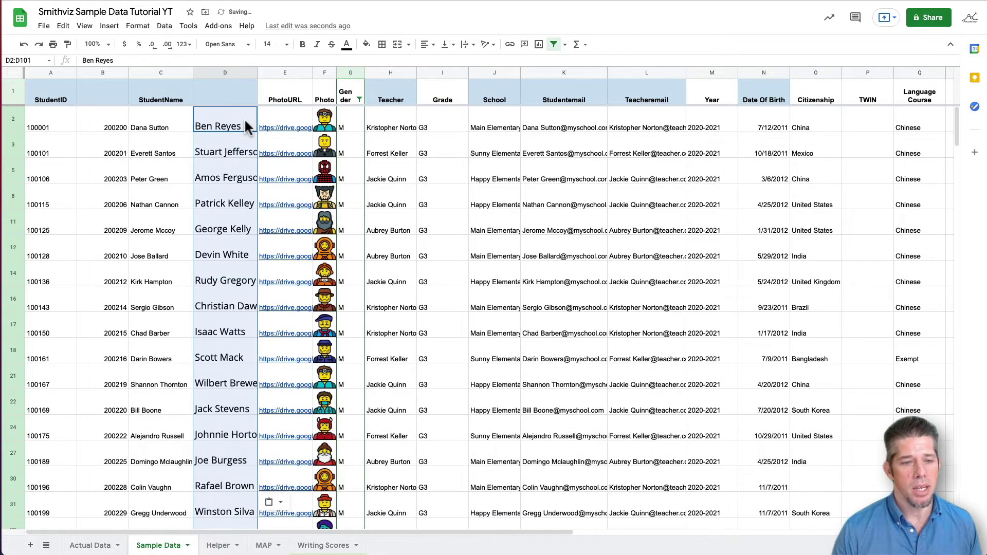
scroll(224, 332, down, 8)
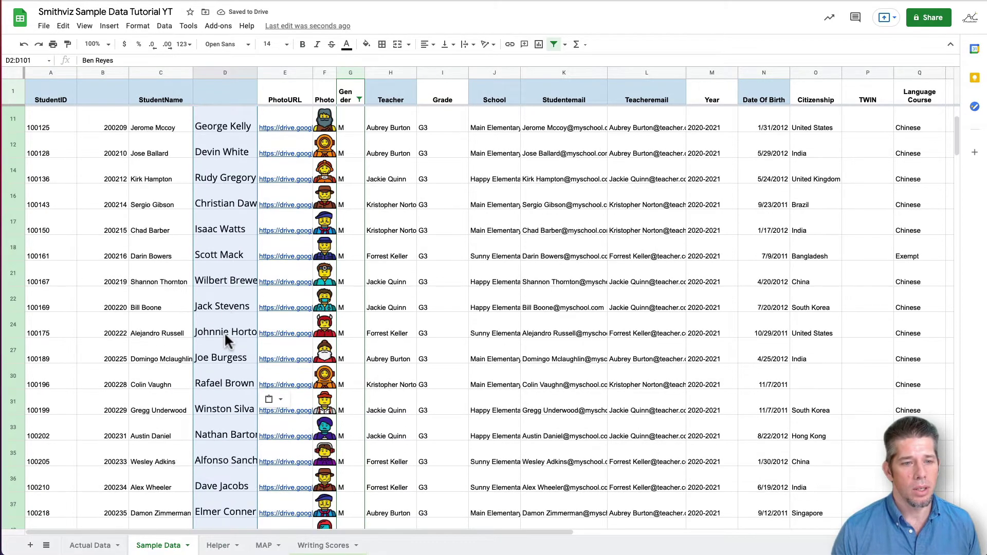
scroll(224, 344, down, 15)
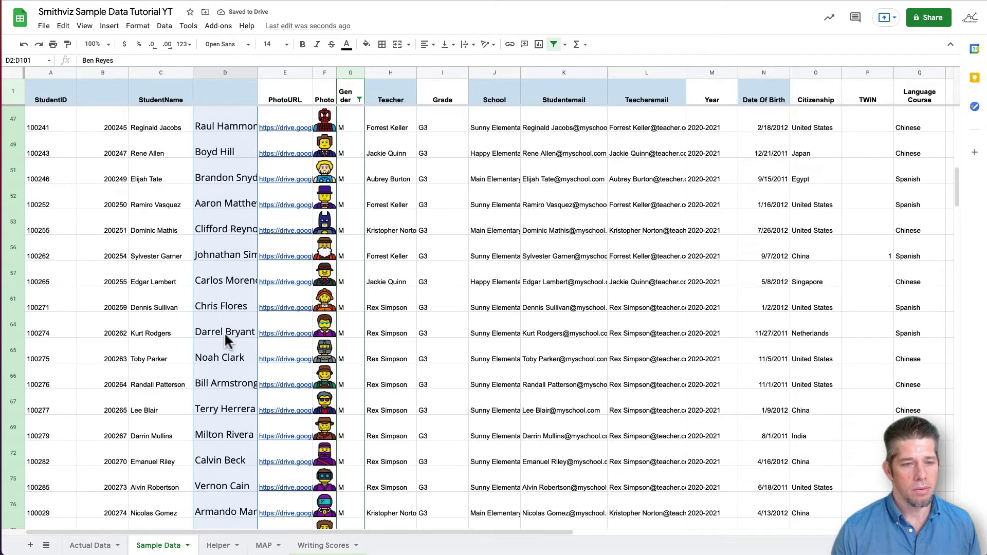
scroll(225, 337, down, 15)
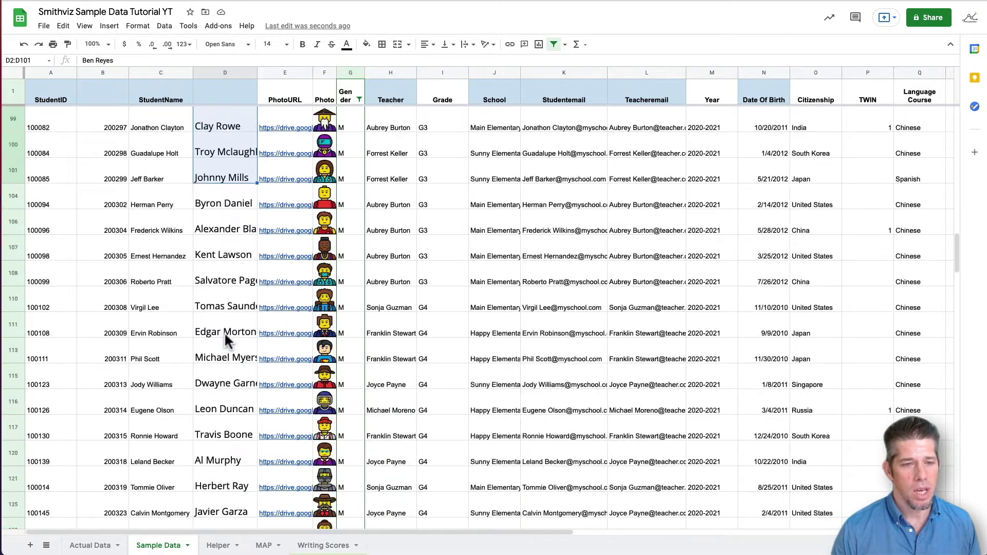
scroll(224, 339, down, 15)
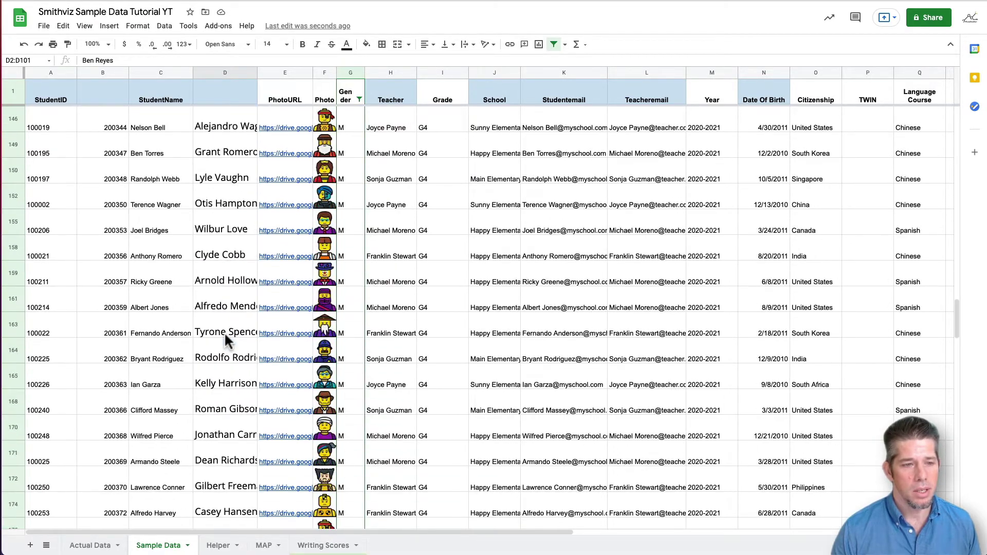
scroll(224, 331, down, 1)
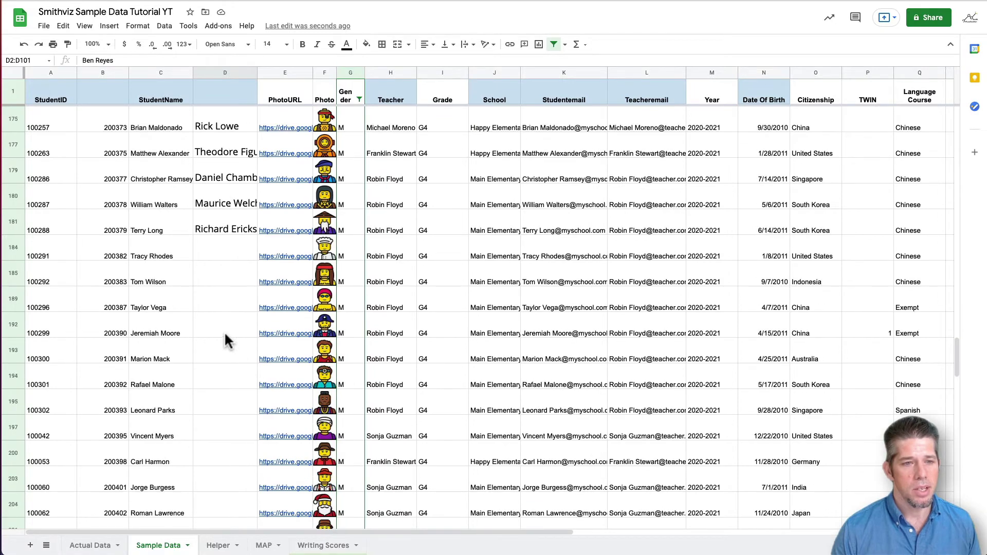
click(233, 252)
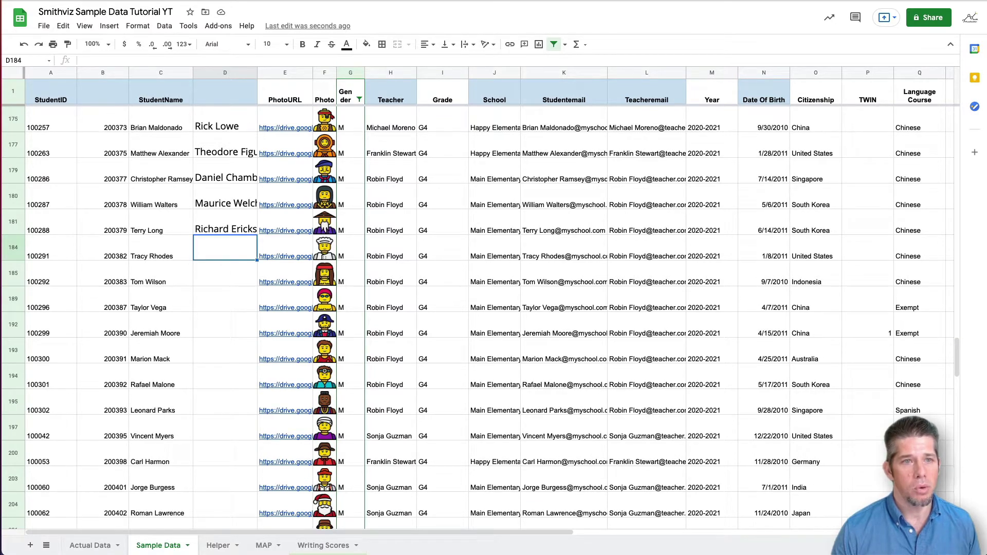
Switch to the Random Name Generator page and generate a second batch of 100 male names.
key(ctrl+Tab)
scroll(529, 272, up, 18)
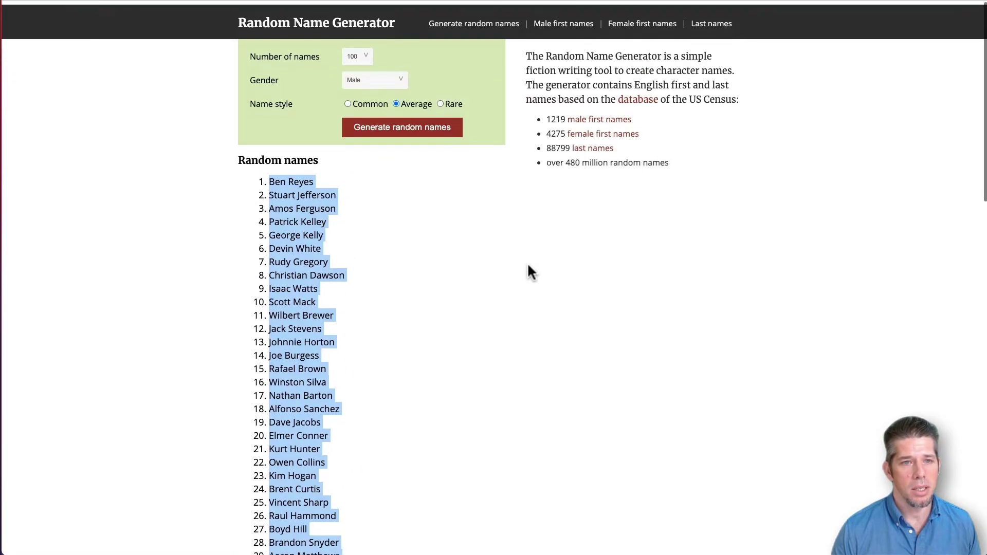
click(358, 259)
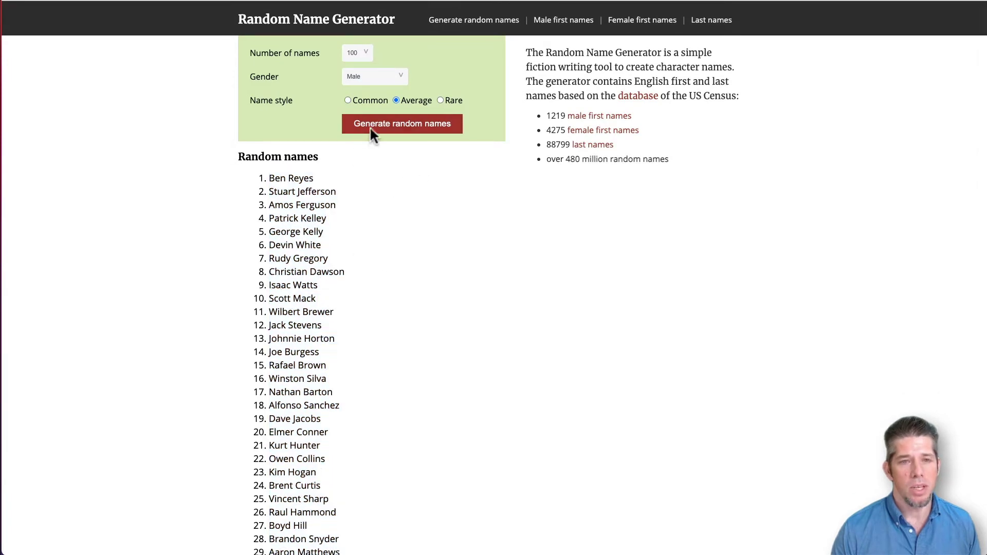
click(395, 128)
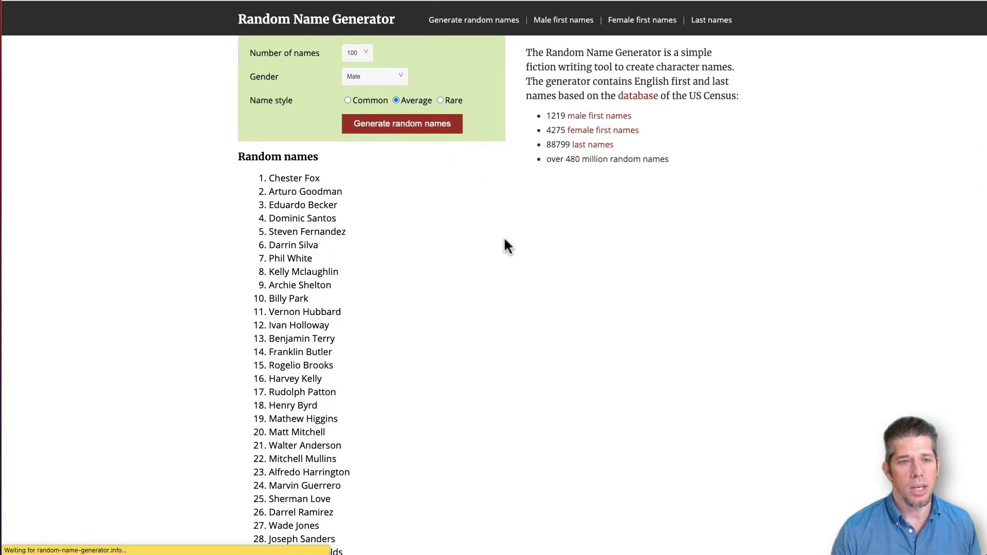
Copy the whole second batch of male names and paste it into column D of the Sample Data sheet starting at D184.
drag(269, 178, 361, 527)
scroll(283, 311, down, 2)
scroll(282, 311, down, 15)
key(super+c)
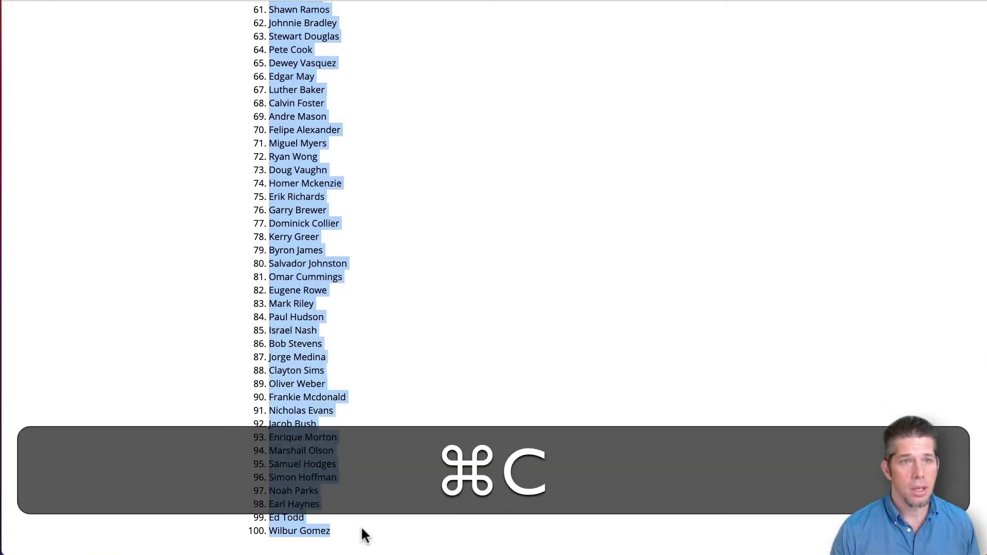
key(ctrl+Tab)
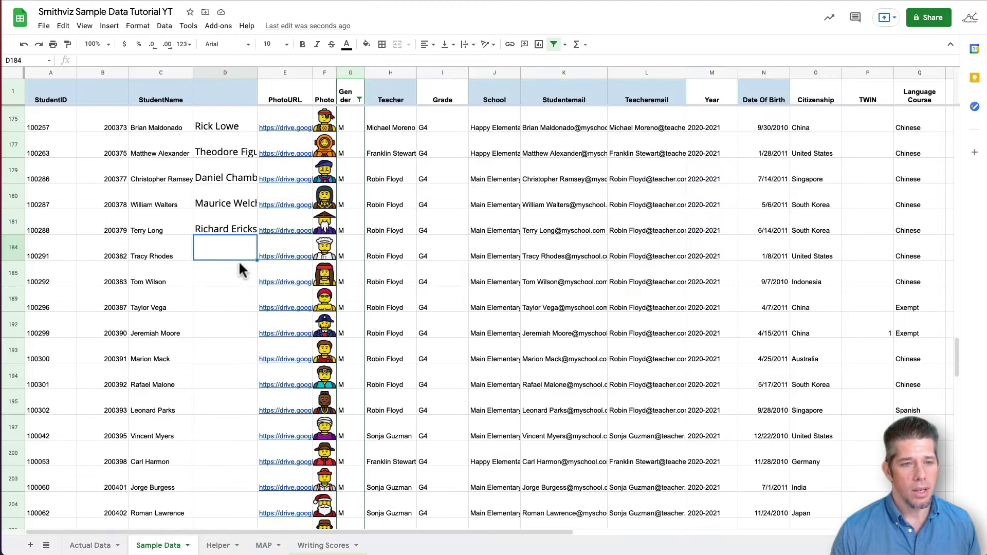
key(super+v)
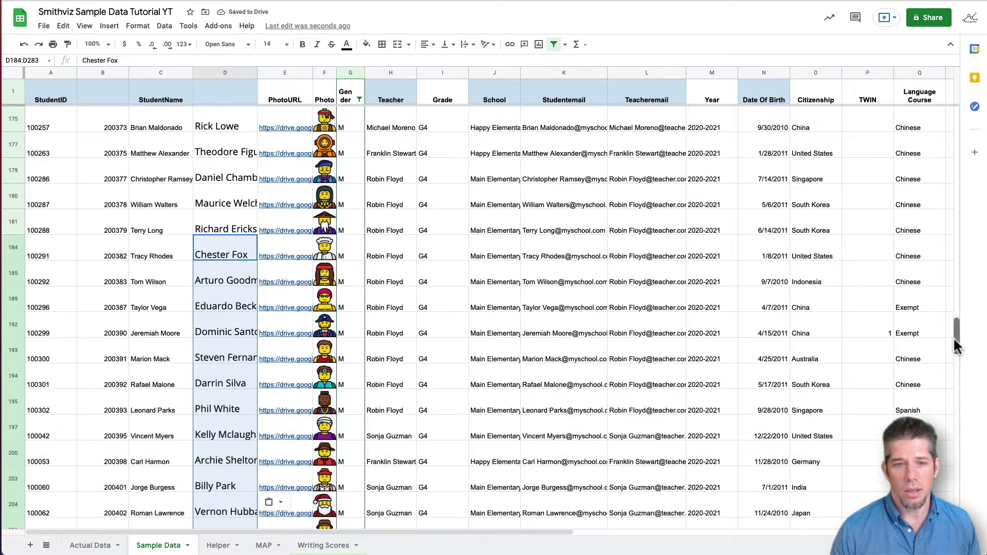
Delete the surplus male names in column D below the last student row, from D13025 down to D13058.
drag(954, 340, 950, 494)
click(500, 263)
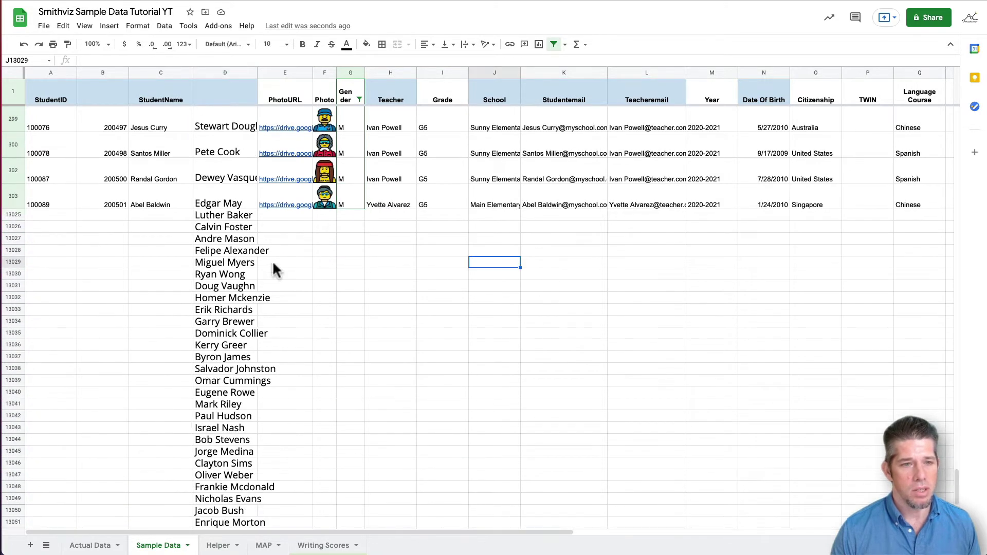
drag(241, 215, 240, 511)
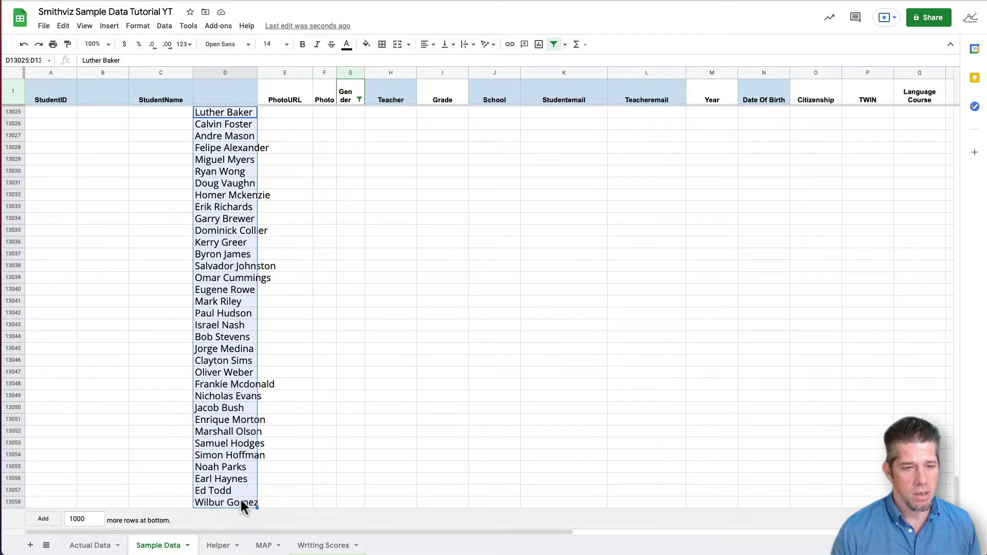
key(Delete)
scroll(311, 220, up, 20)
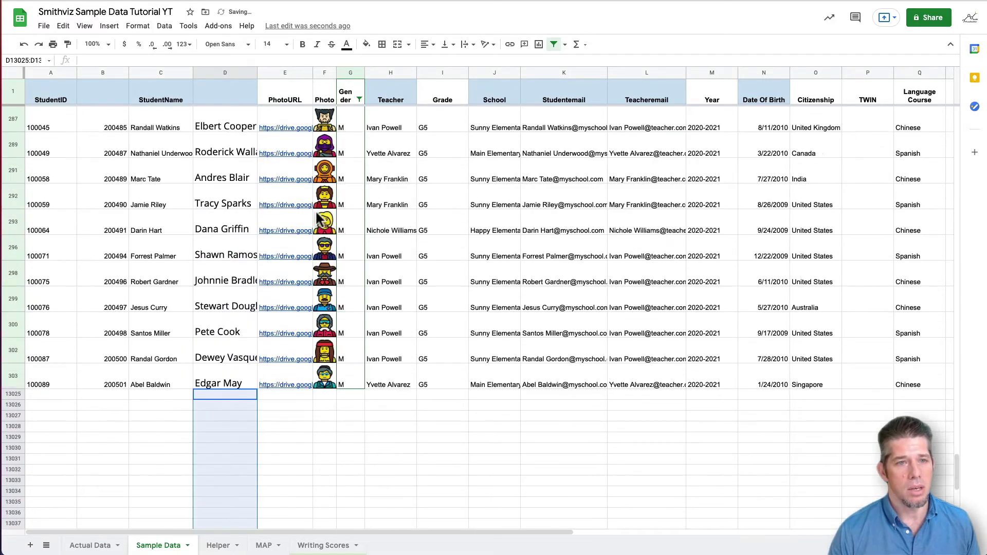
Change the Gender column filter to show only the F rows instead of the M rows.
scroll(318, 218, up, 8)
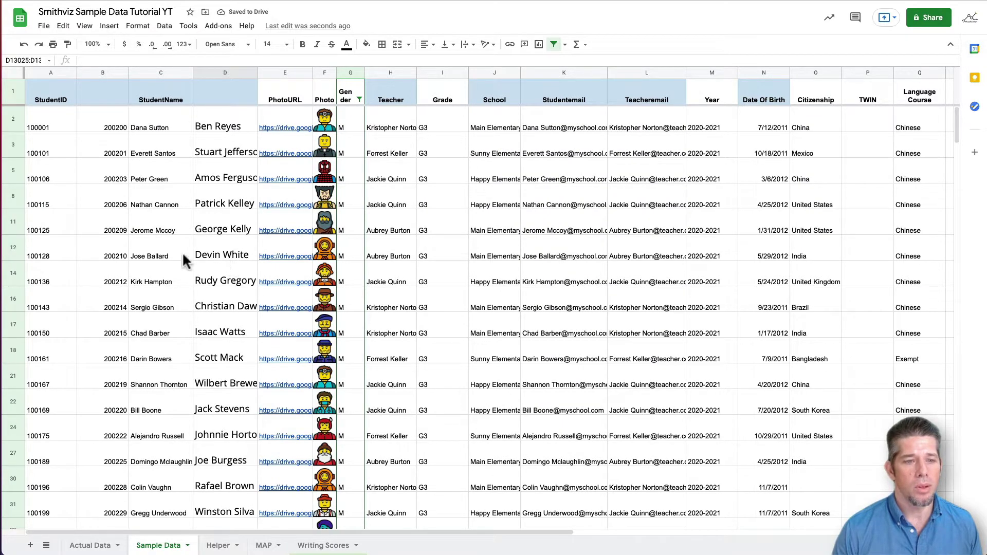
click(359, 99)
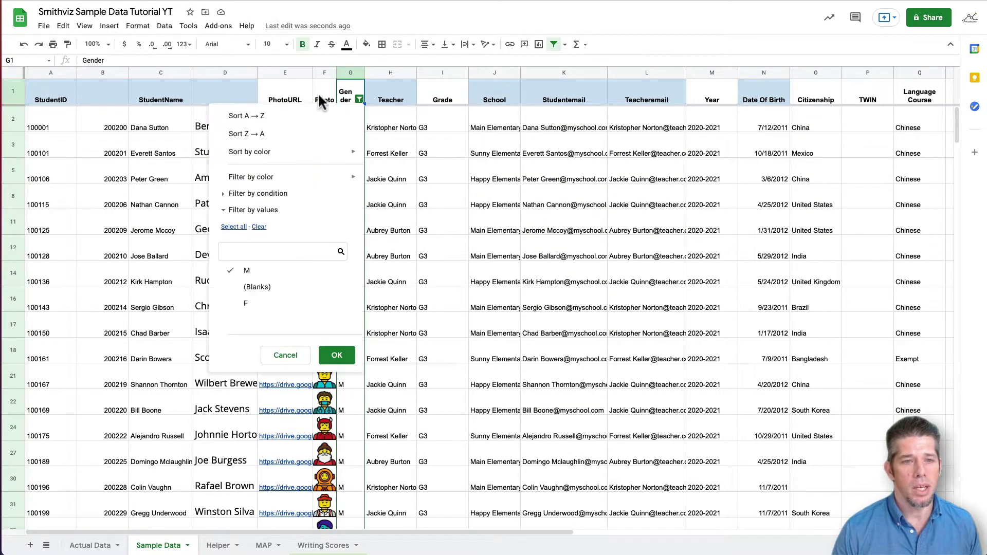
click(250, 273)
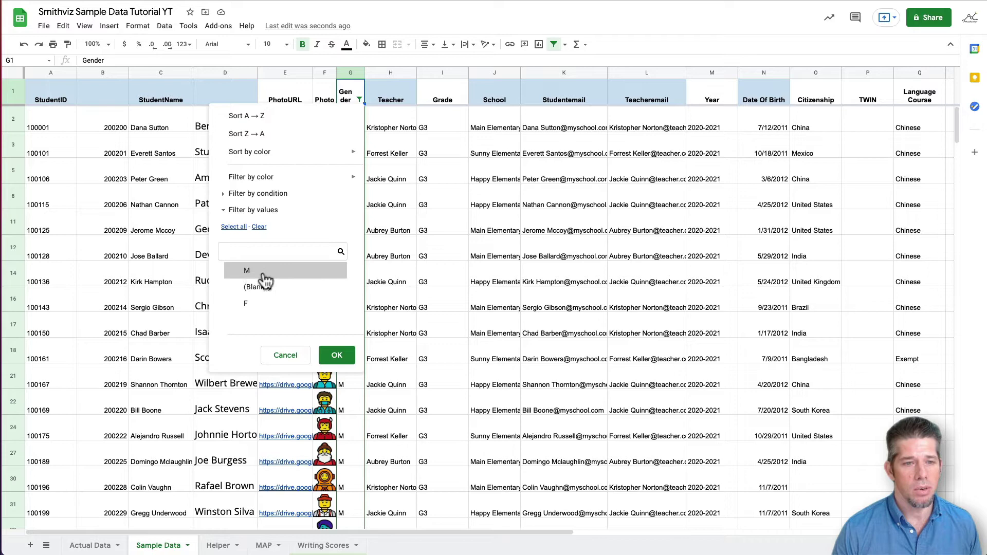
click(260, 307)
click(337, 355)
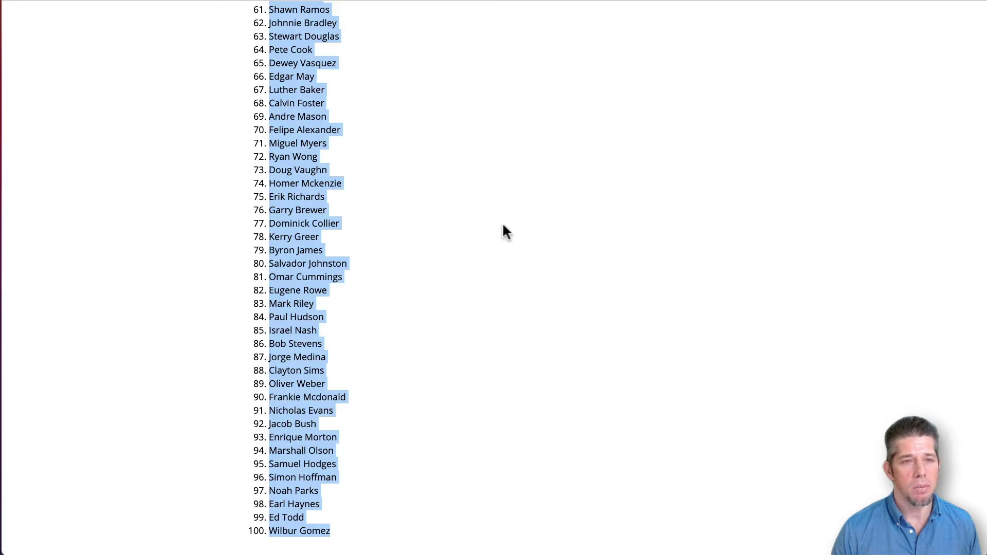
Switch to the Random Name Generator page, set the gender to Female and generate 100 names.
scroll(503, 226, up, 20)
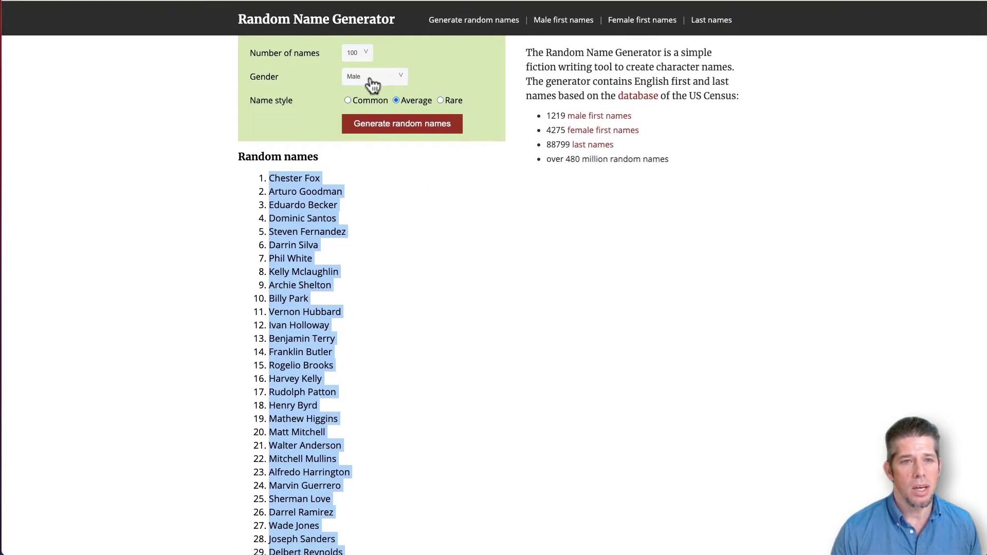
click(372, 82)
click(371, 89)
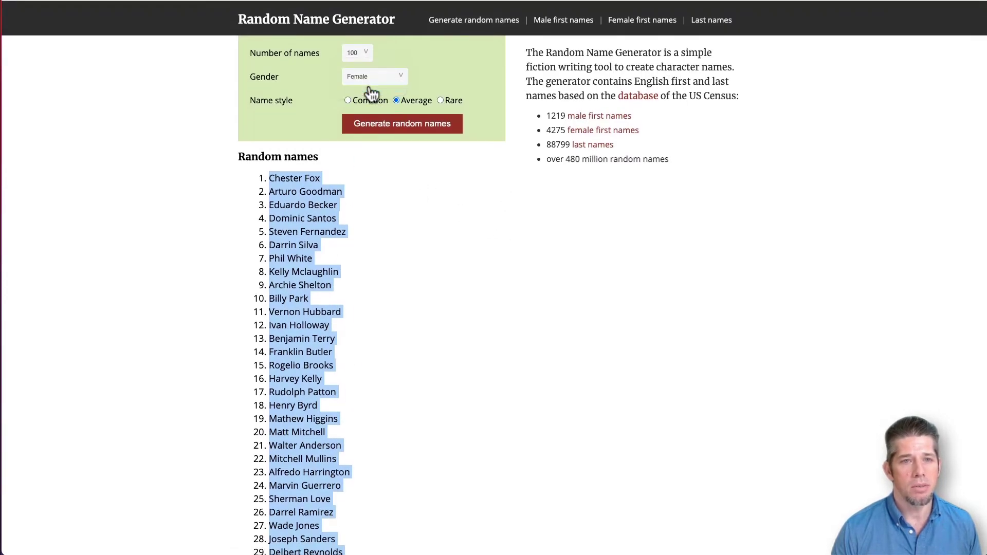
click(395, 124)
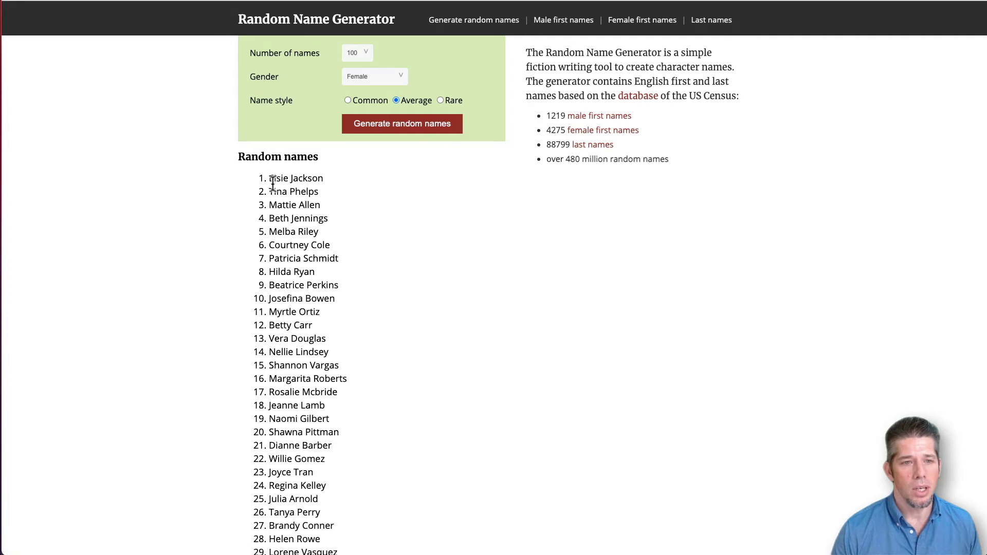
Copy the whole female name list into the filtered column D from D4 and select D221, the first empty cell below it.
drag(272, 183, 329, 553)
key(super+c)
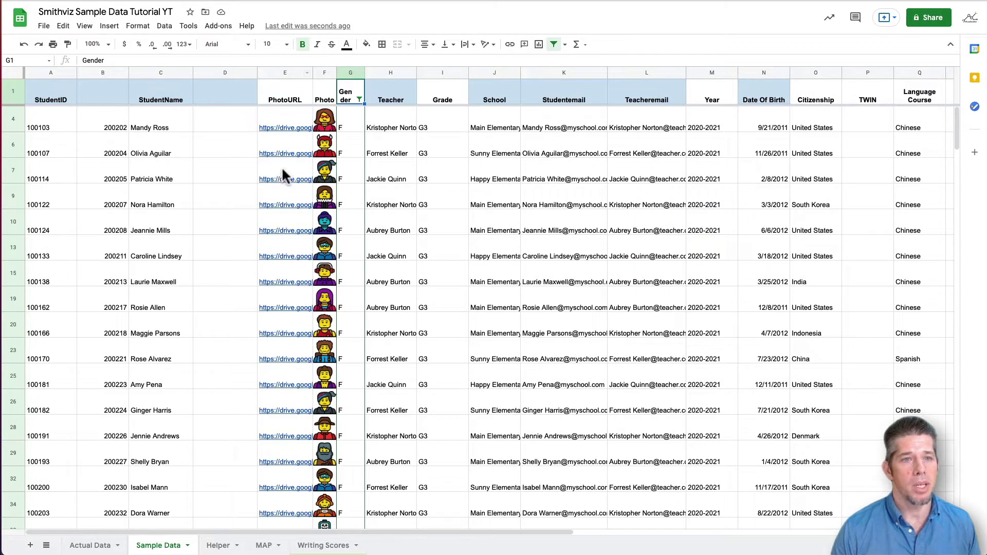
click(224, 129)
key(super+v)
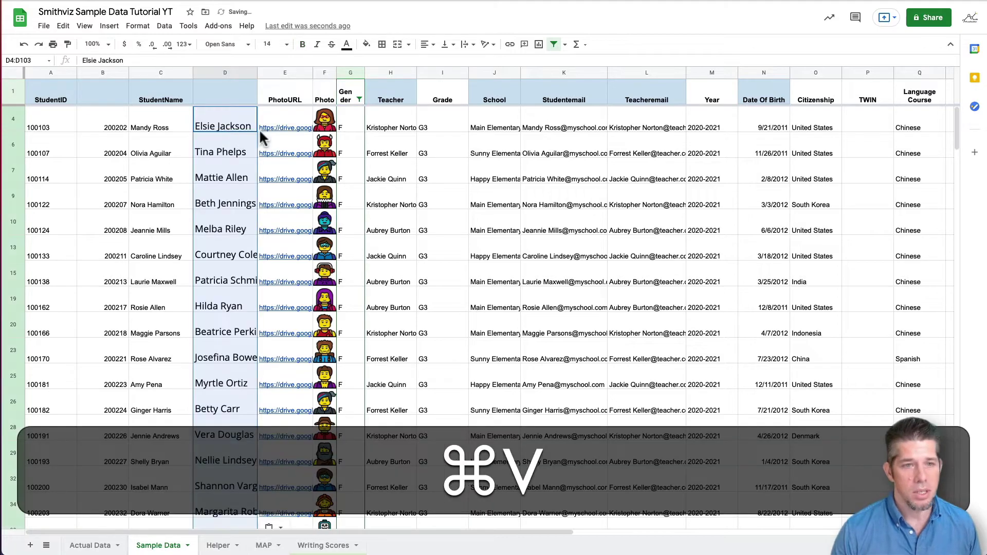
scroll(359, 335, down, 20)
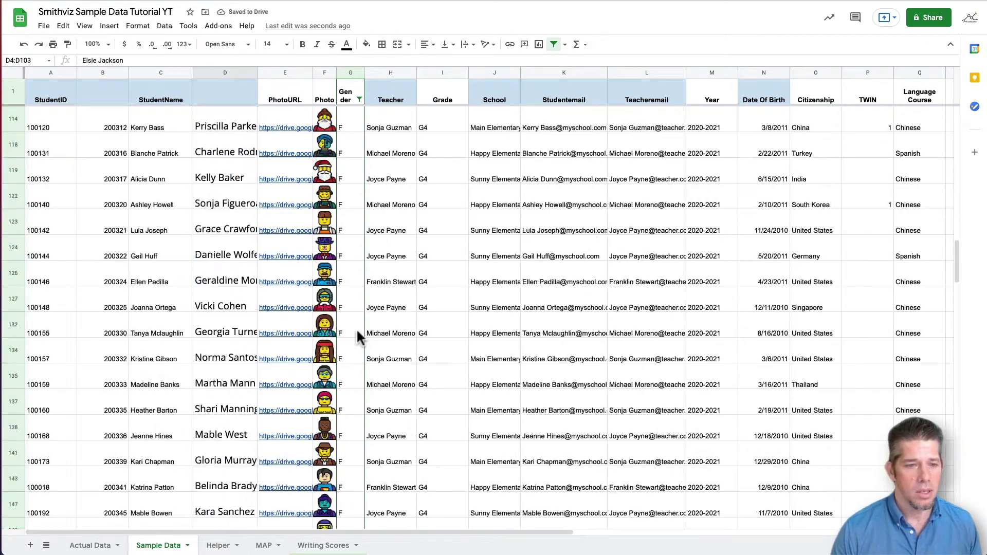
scroll(356, 328, down, 10)
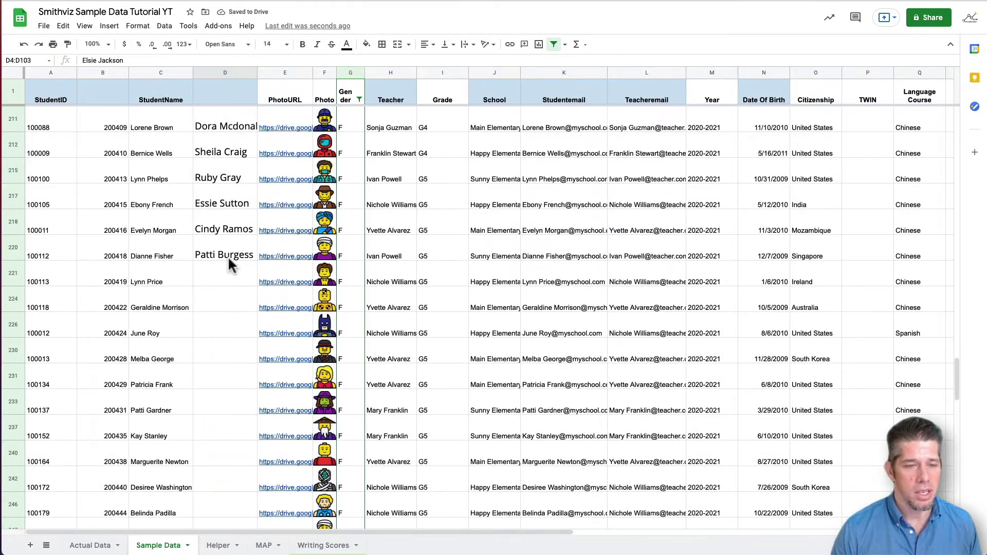
click(223, 291)
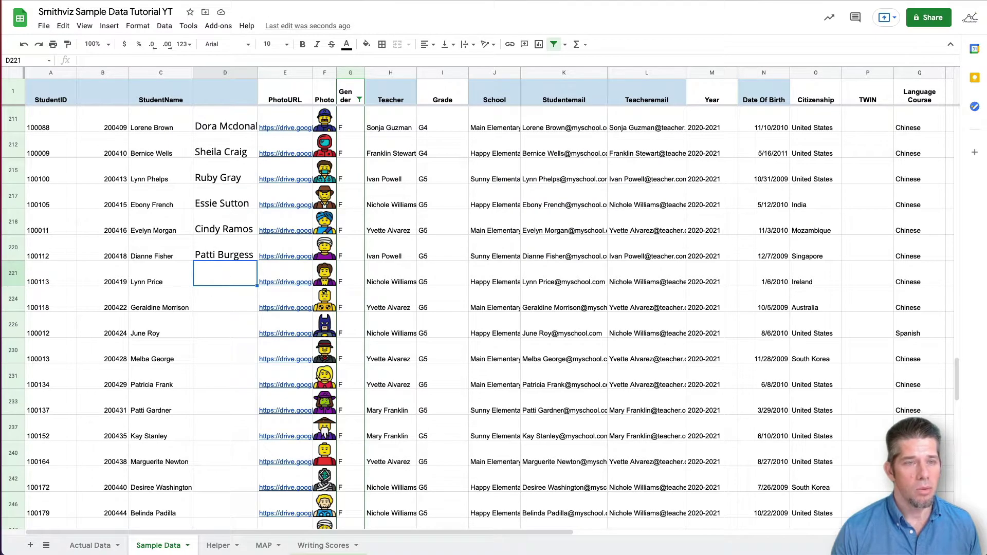
Return to the Random Name Generator page and generate a second batch of 100 female names.
click(232, 0)
scroll(489, 191, up, 20)
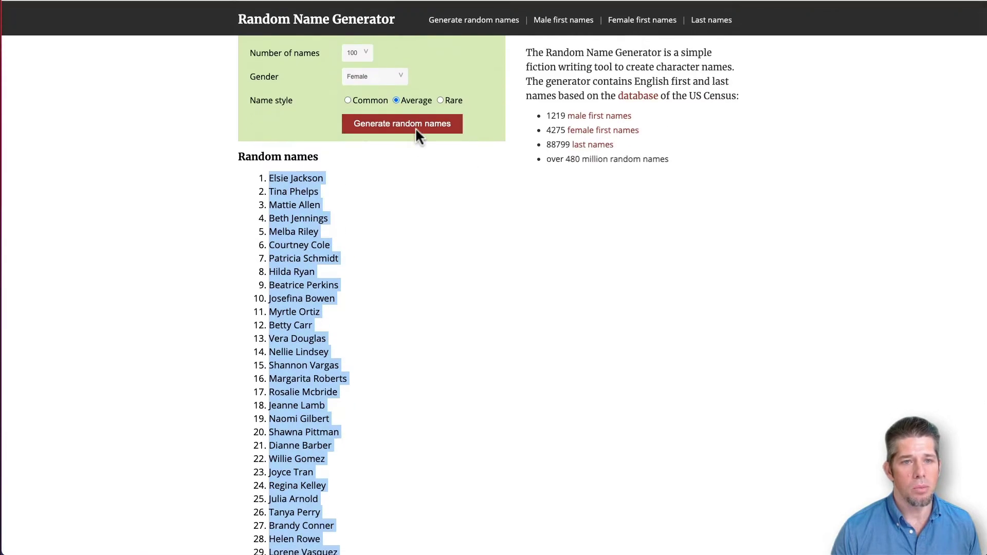
click(416, 130)
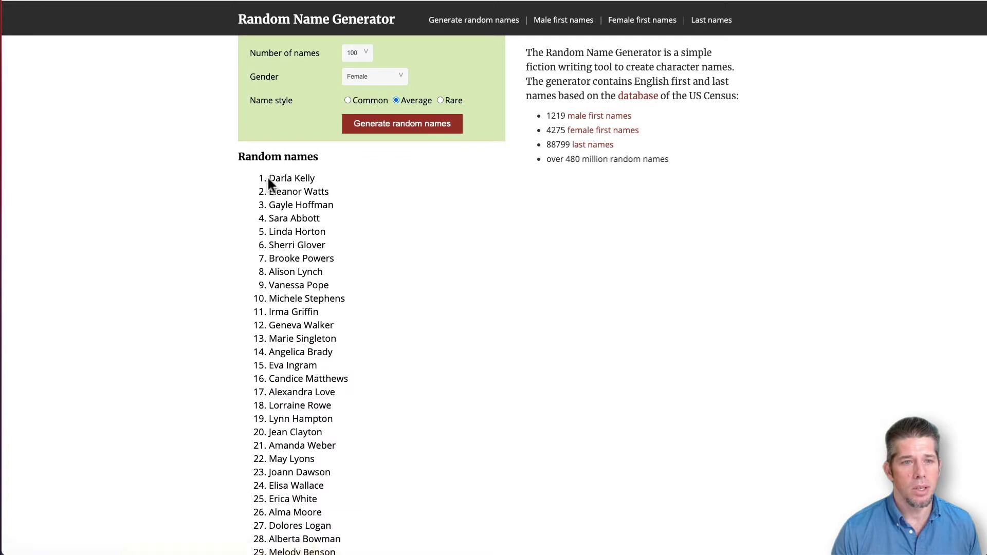
Copy the whole second batch of female names and paste it into column D of the Sample Data sheet starting at D221.
drag(272, 180, 334, 520)
key(super+c)
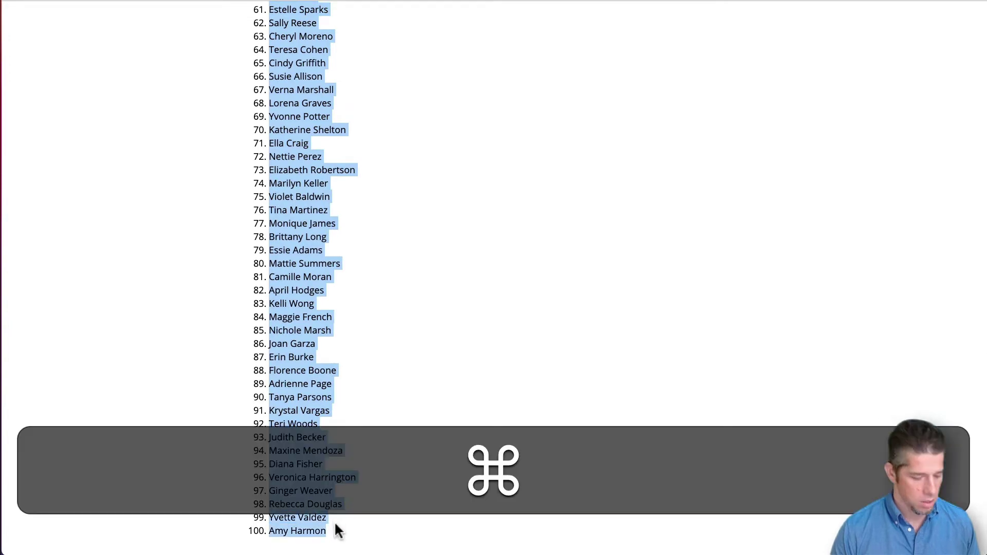
key(super+Tab)
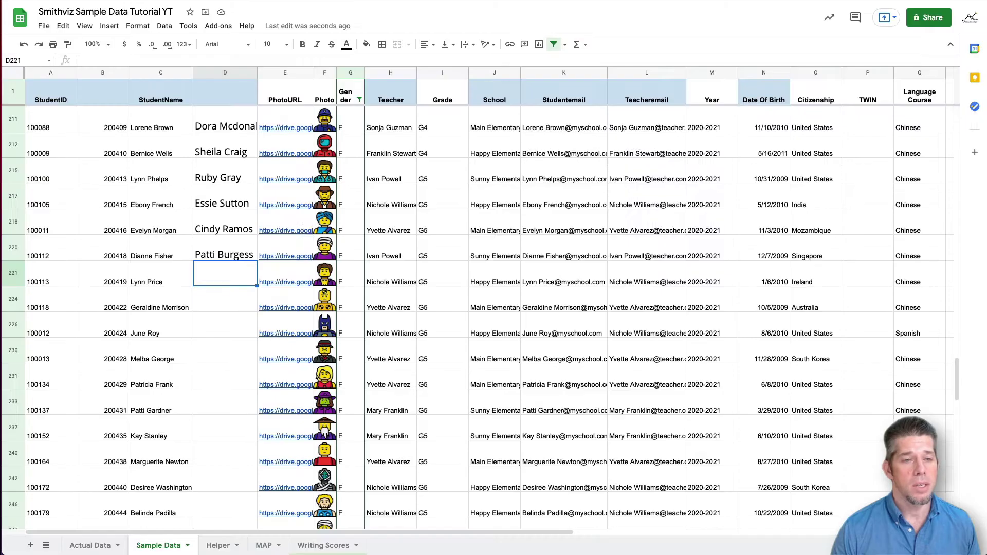
key(super+v)
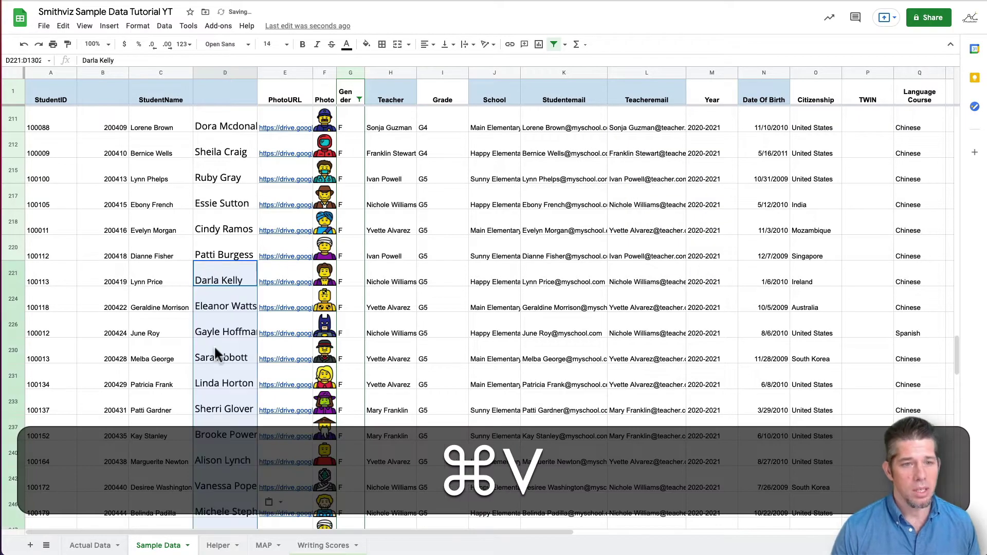
Delete the surplus female names in column D below the last student row, from D13025 downward.
scroll(214, 345, down, 5)
scroll(214, 345, down, 10)
scroll(214, 344, up, 3)
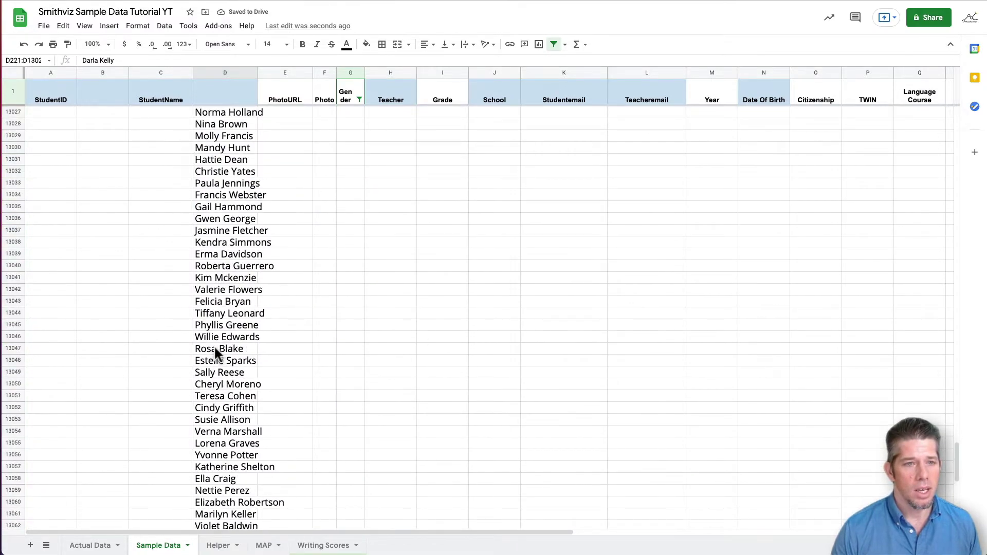
click(388, 221)
click(233, 138)
key(ctrl+shift+Down)
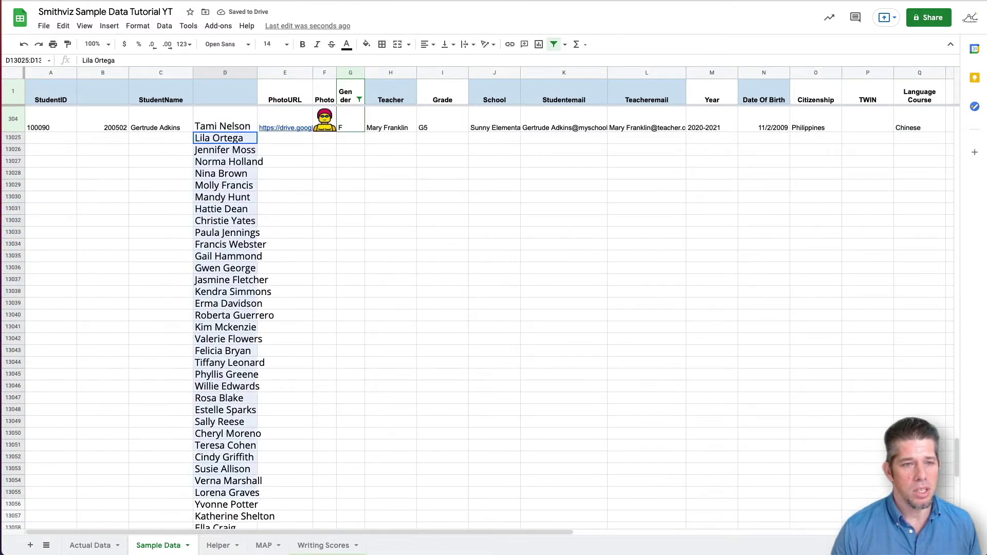
key(Delete)
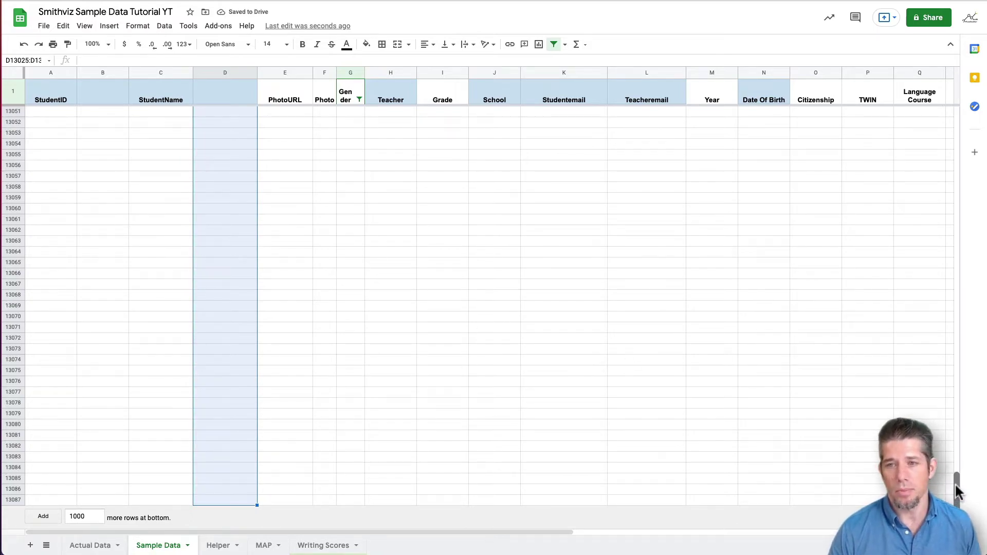
Format the whole of column D with the Arial font at size 10.
drag(958, 489, 956, 119)
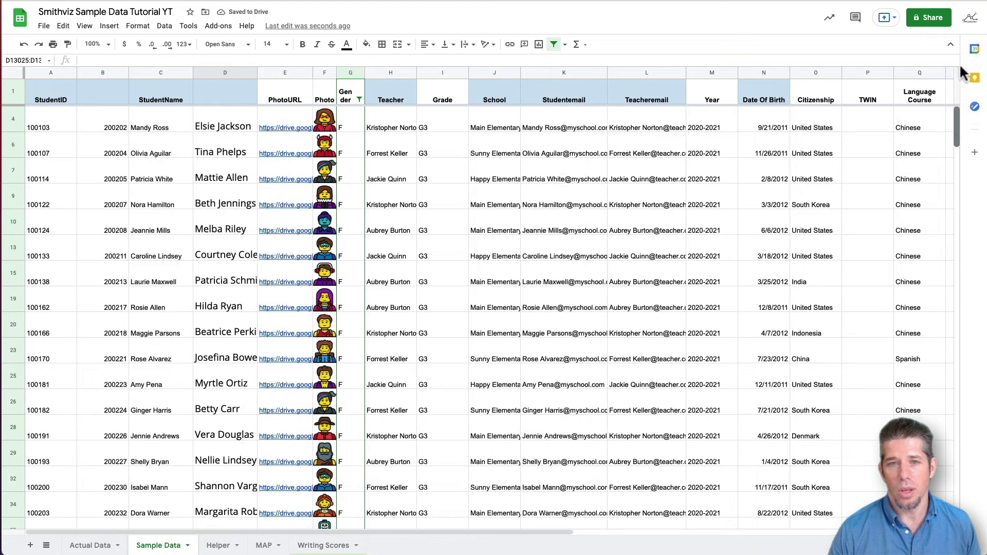
click(217, 76)
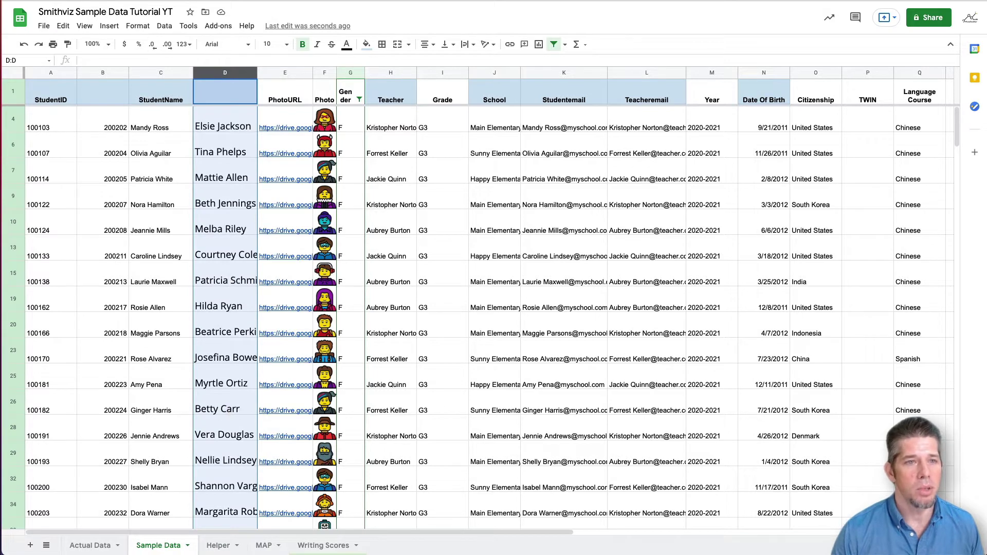
click(250, 51)
click(234, 148)
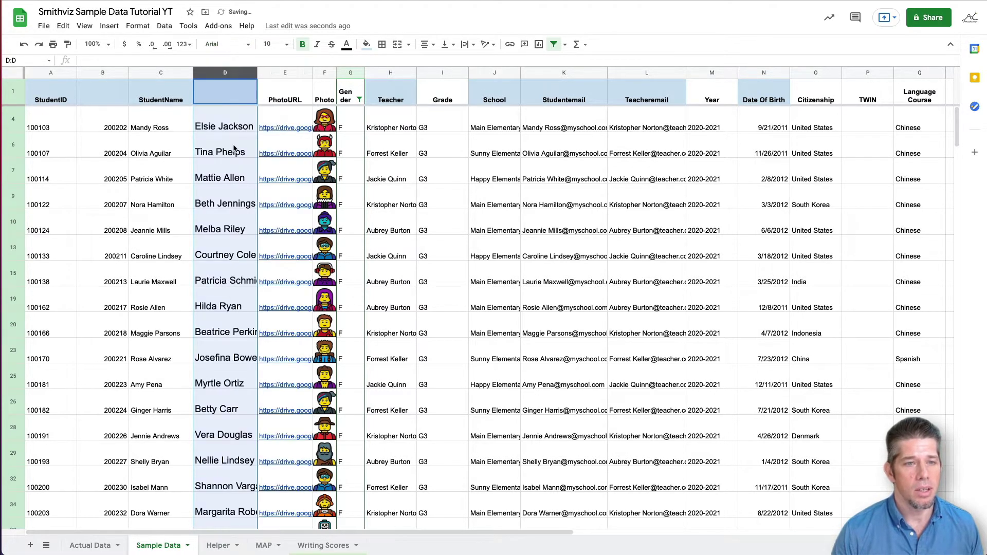
click(286, 45)
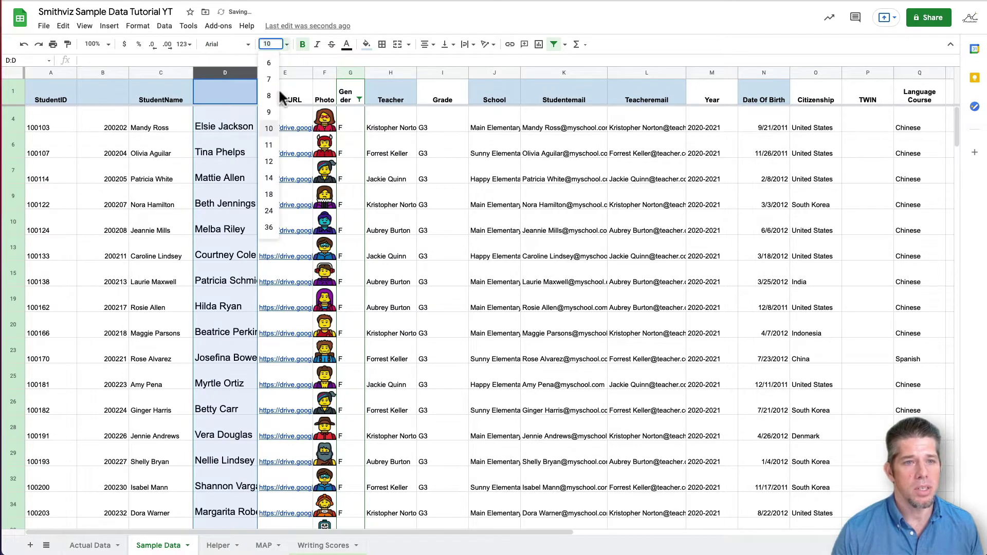
click(270, 130)
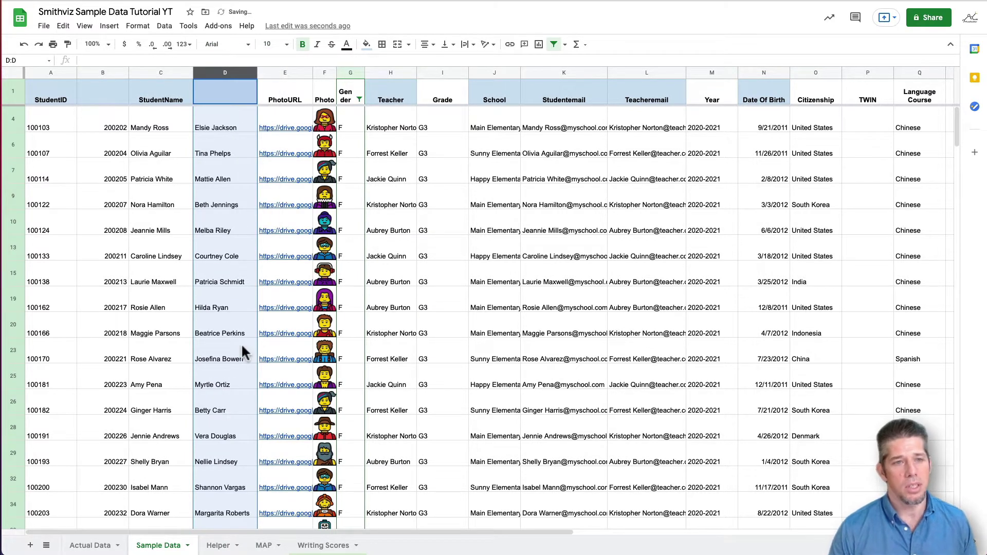
Remove the Gender filter and check the Teacher column for rows that share the same teacher.
click(395, 133)
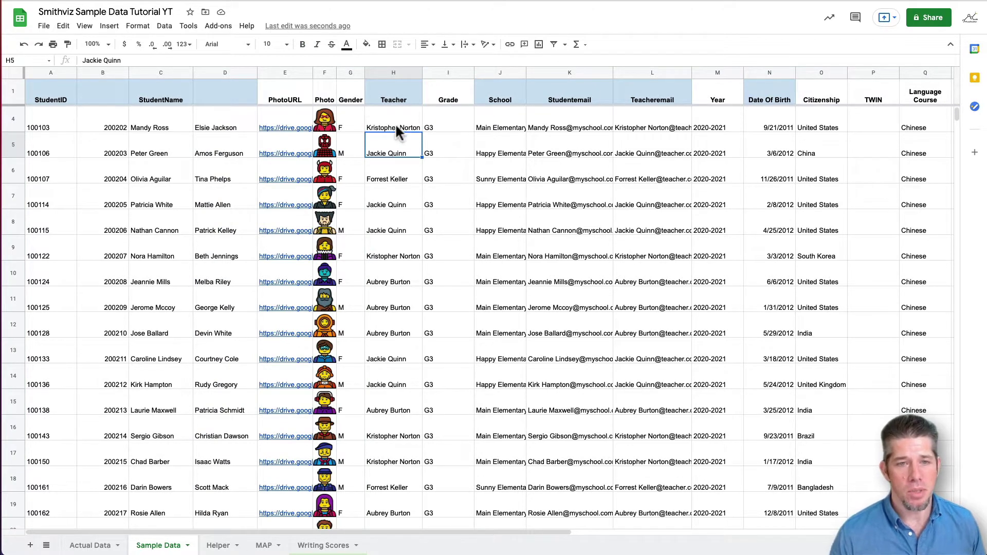
click(400, 129)
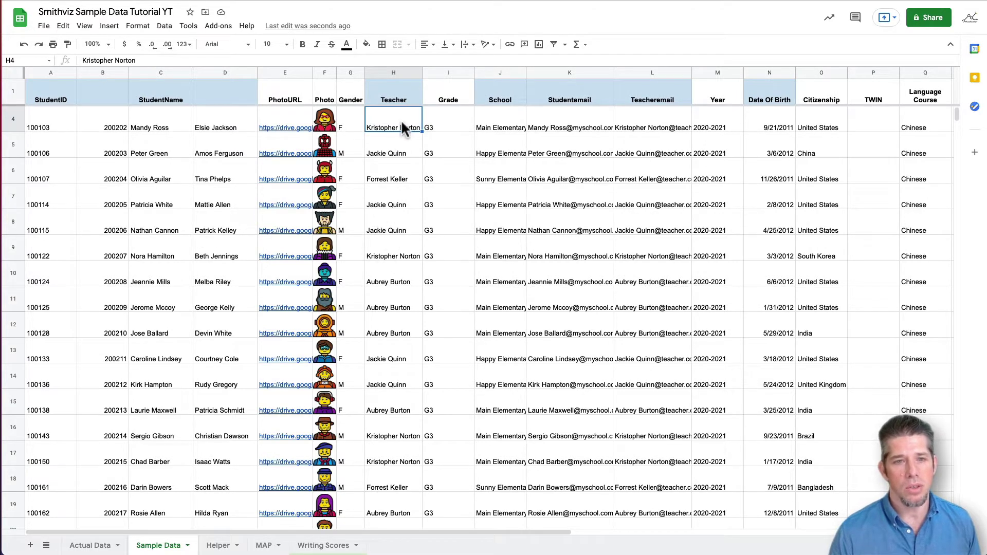
click(395, 257)
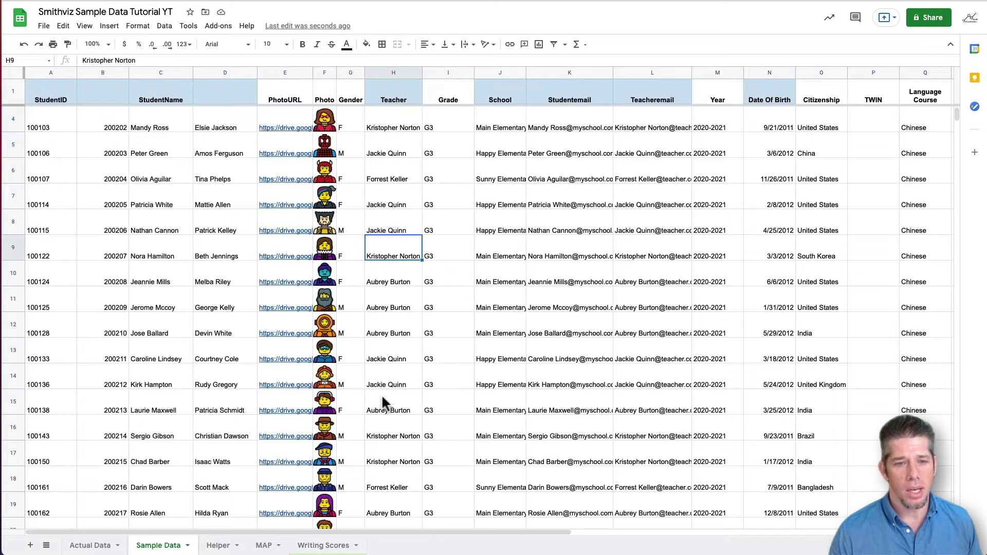
click(381, 437)
click(384, 462)
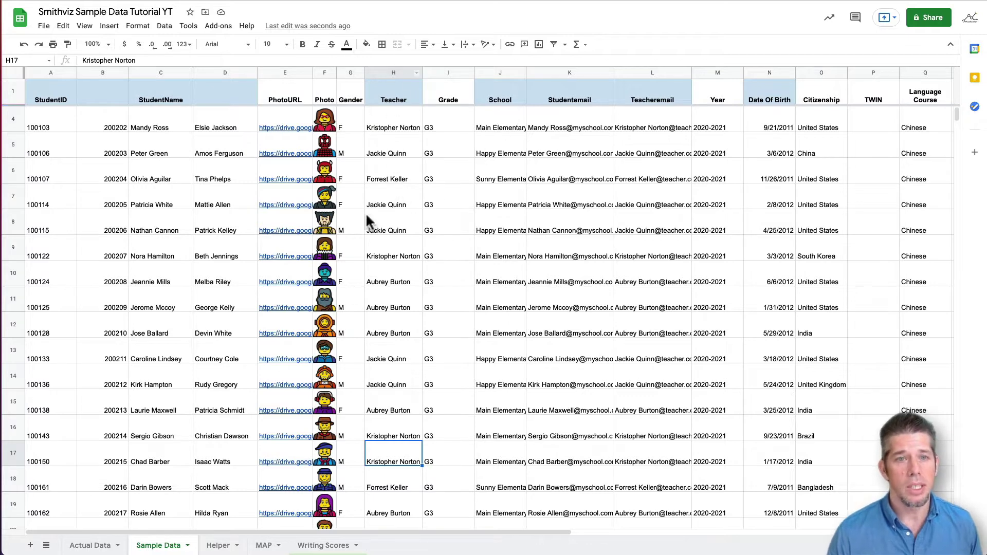
Insert one empty column to the right of the Teacher column.
click(389, 75)
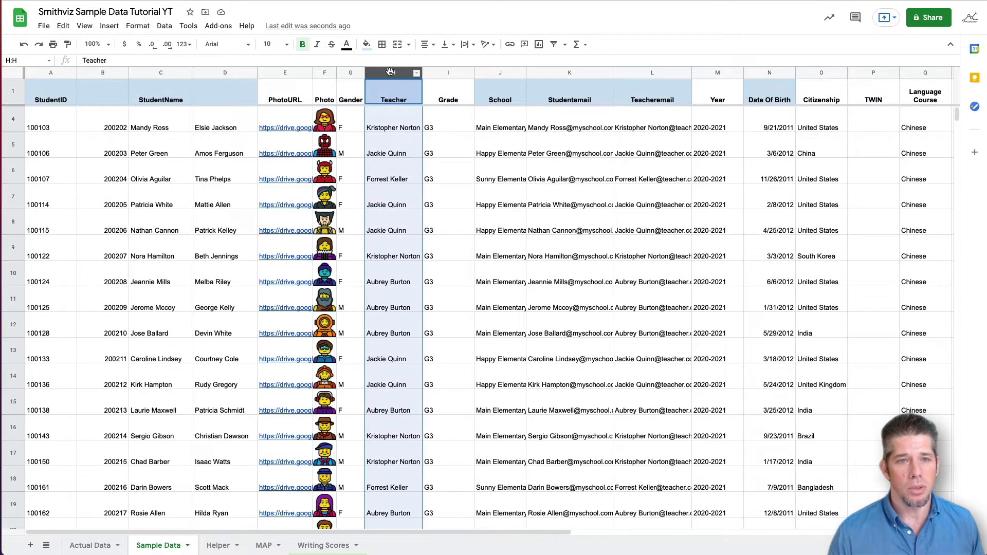
right_click(389, 76)
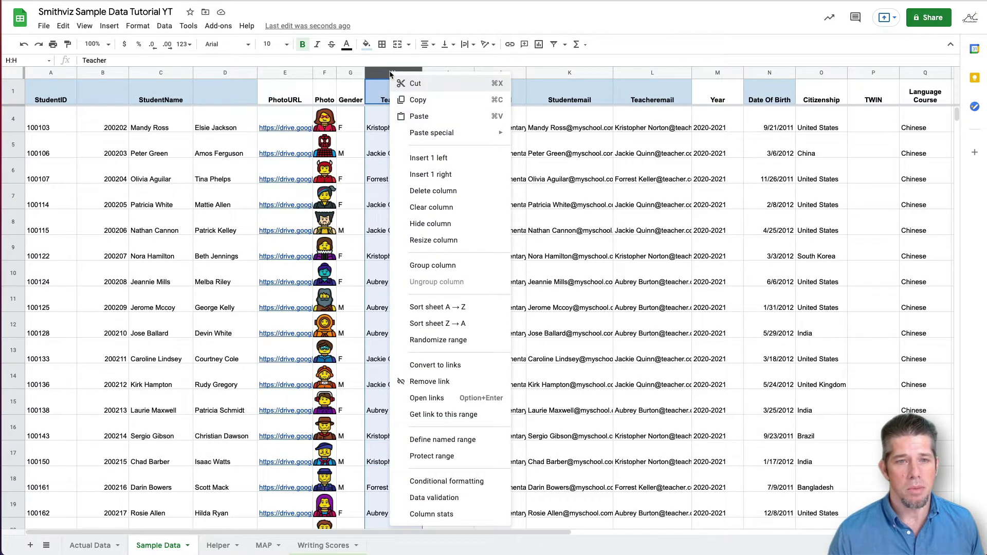
click(440, 174)
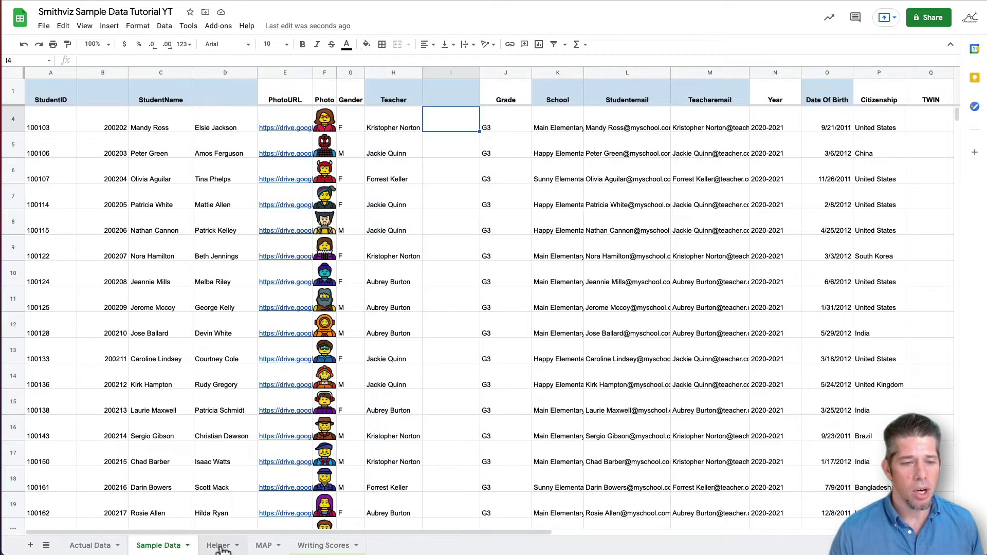
In cell A1 of the Helper sheet, list the distinct teachers with a UNIQUE formula over the whole Sample Data column H.
click(218, 546)
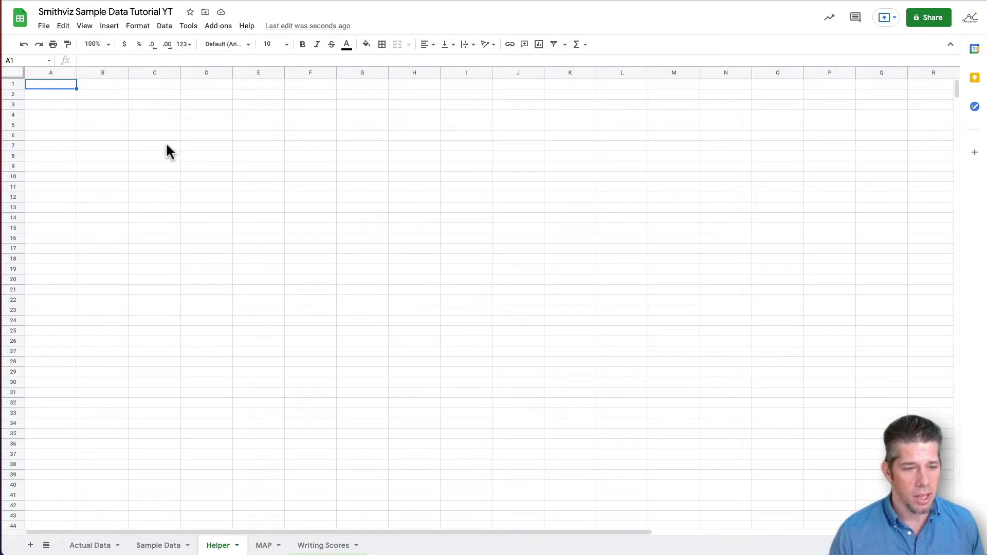
click(168, 545)
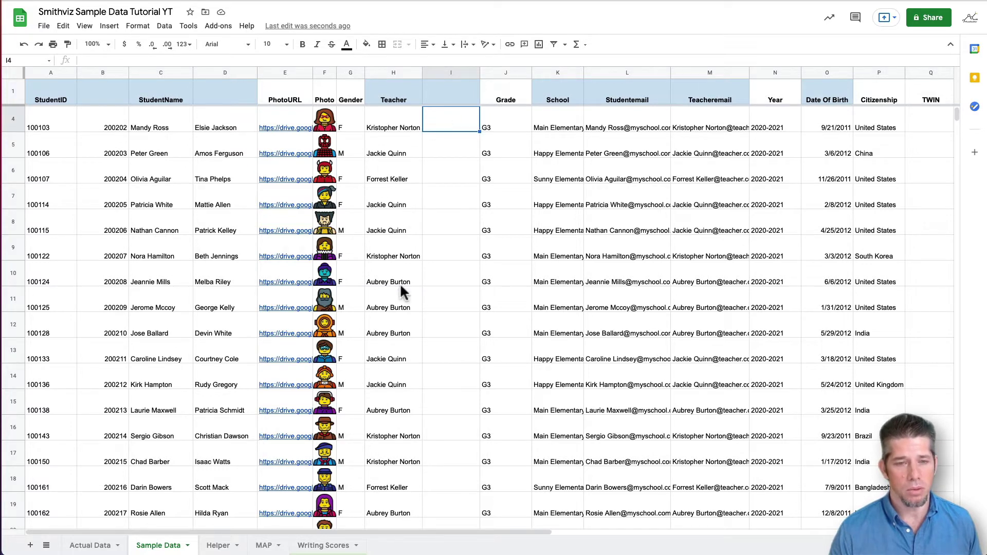
click(220, 546)
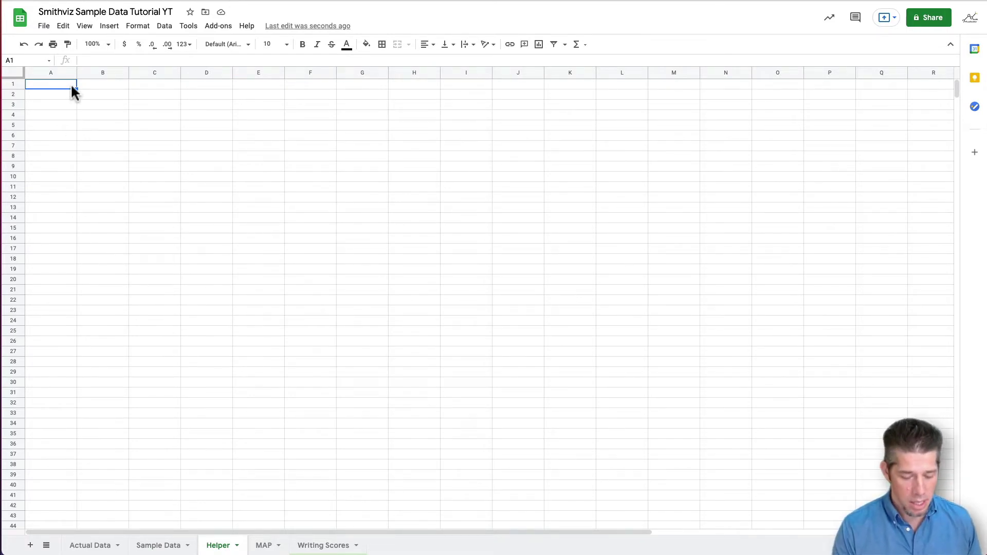
text(=)
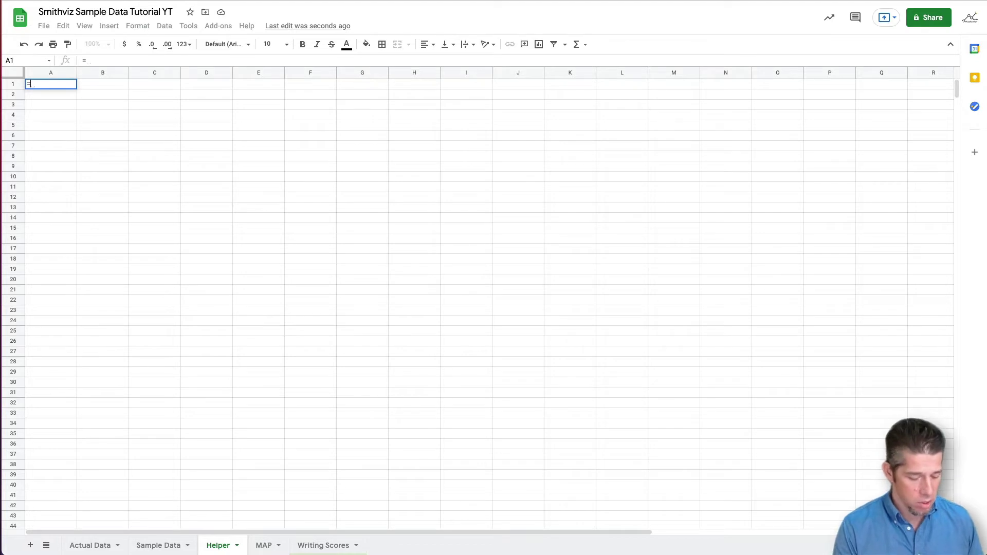
text(uniqu)
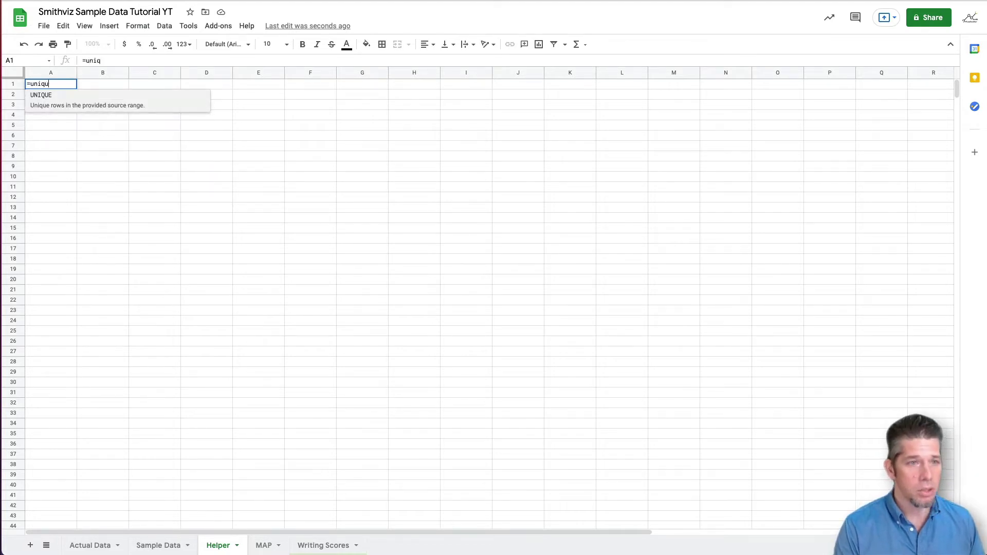
text(e)
key(Tab)
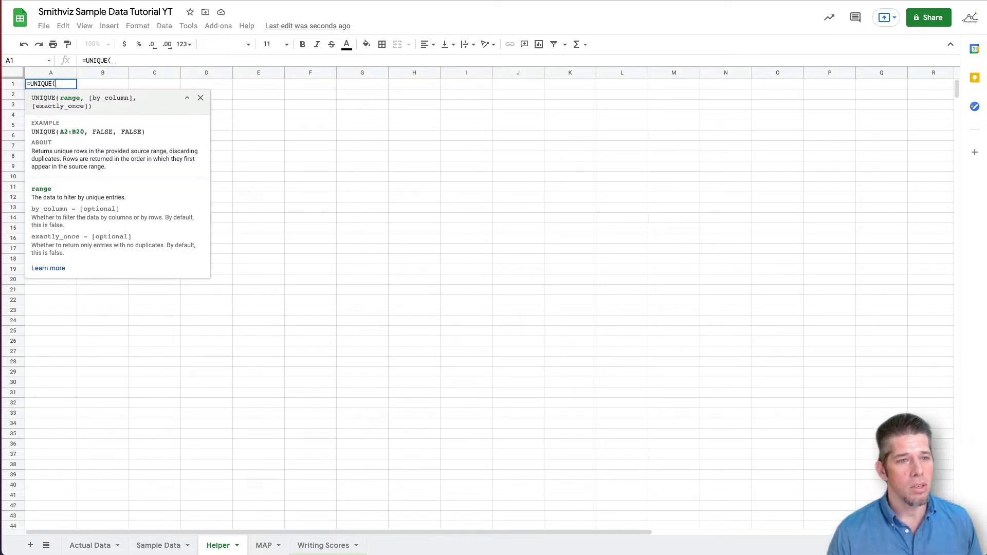
click(170, 547)
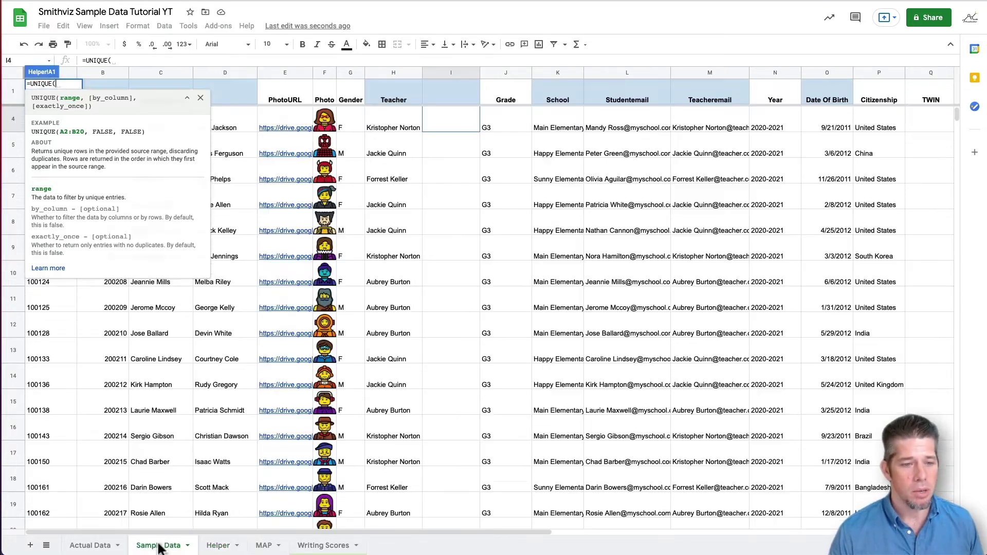
click(386, 70)
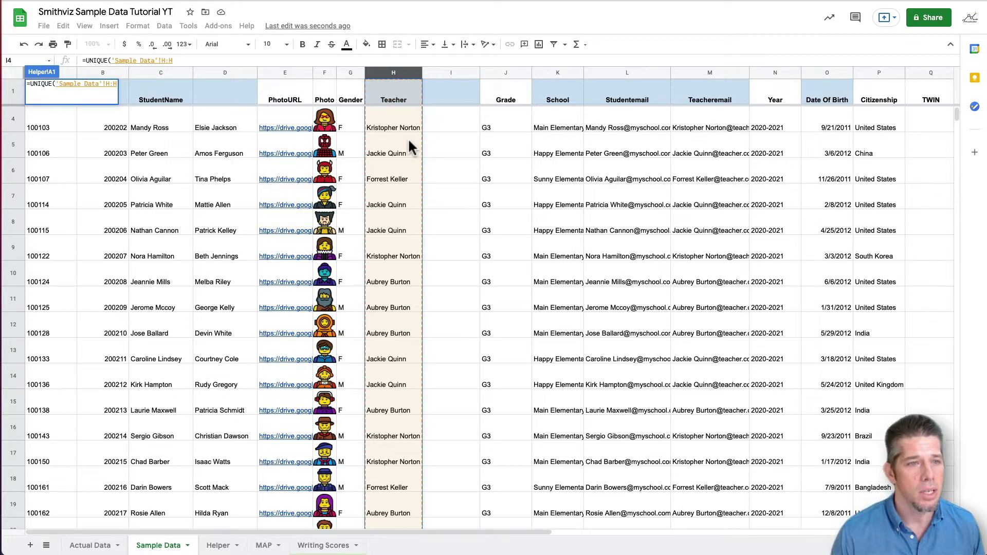
key(Return)
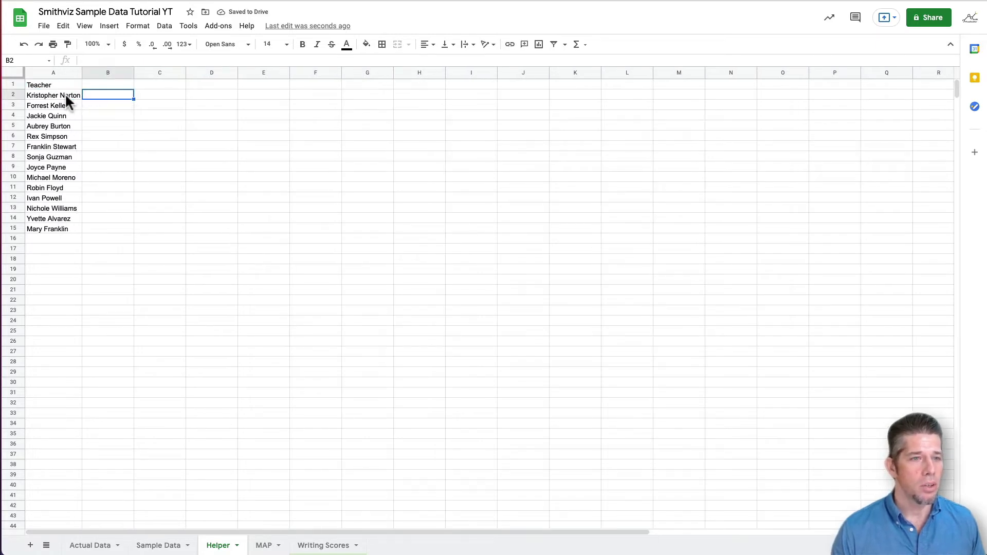
Check how many teachers need replacements, and generate 25 random male and female names of average style in the Random Name Generator.
drag(60, 94, 49, 230)
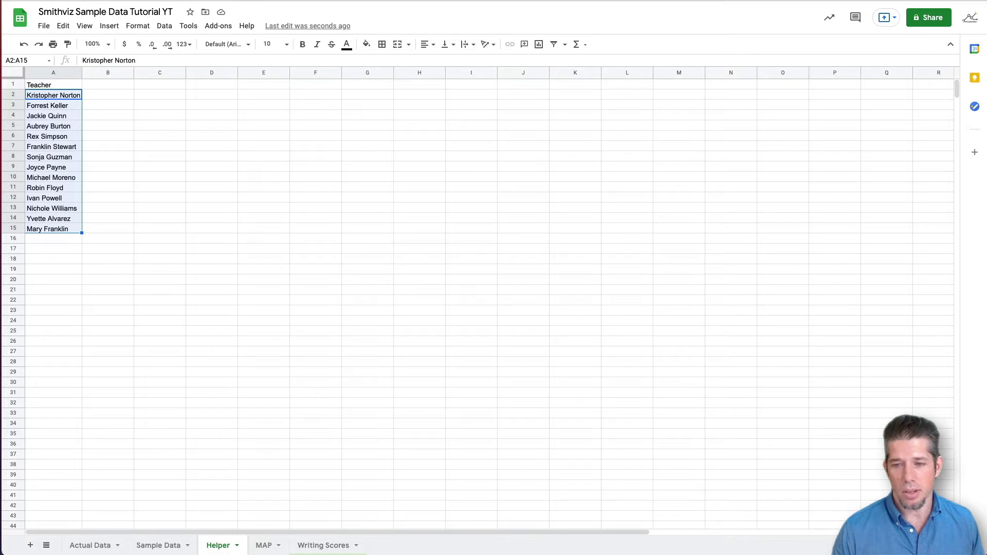
click(131, 211)
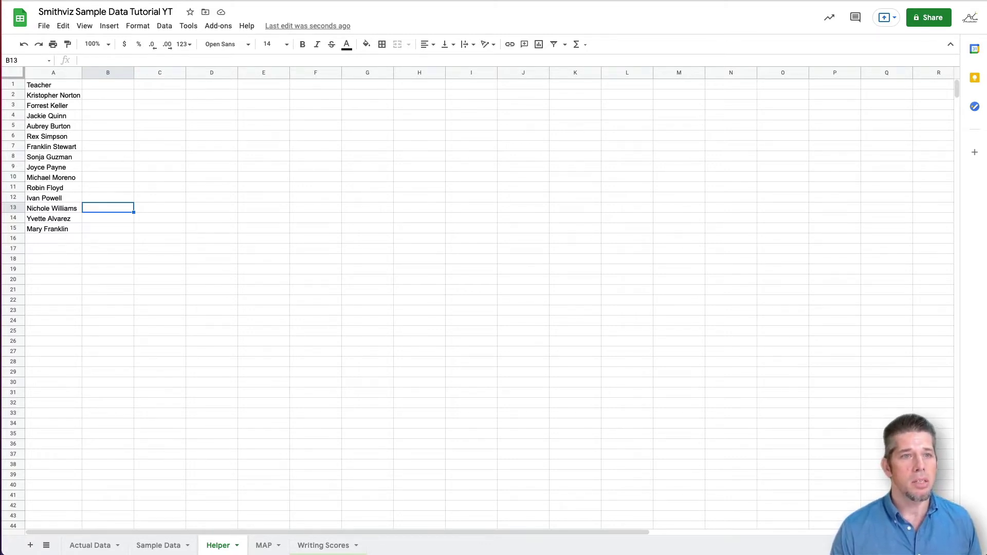
key(ctrl+Tab)
scroll(425, 171, up, 18)
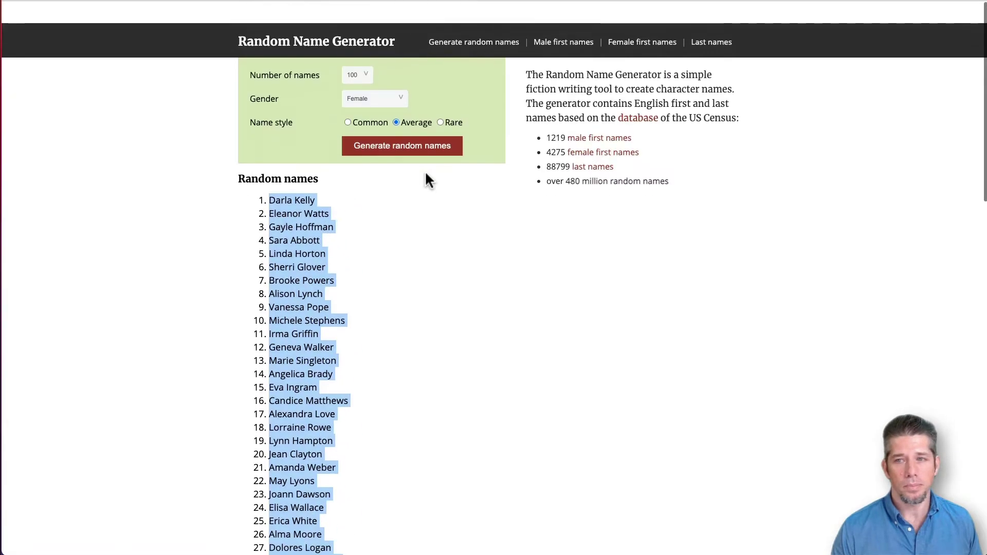
click(388, 77)
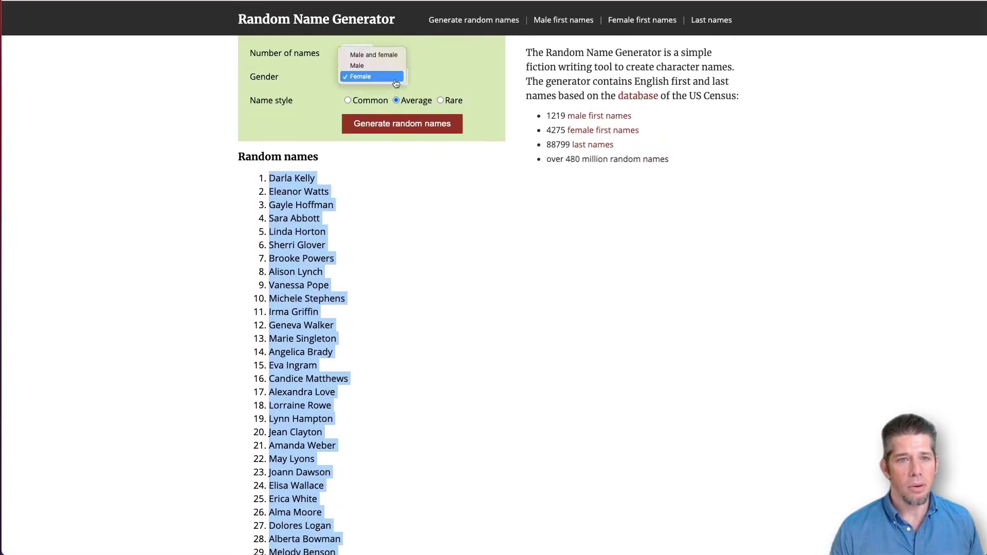
click(389, 56)
click(360, 53)
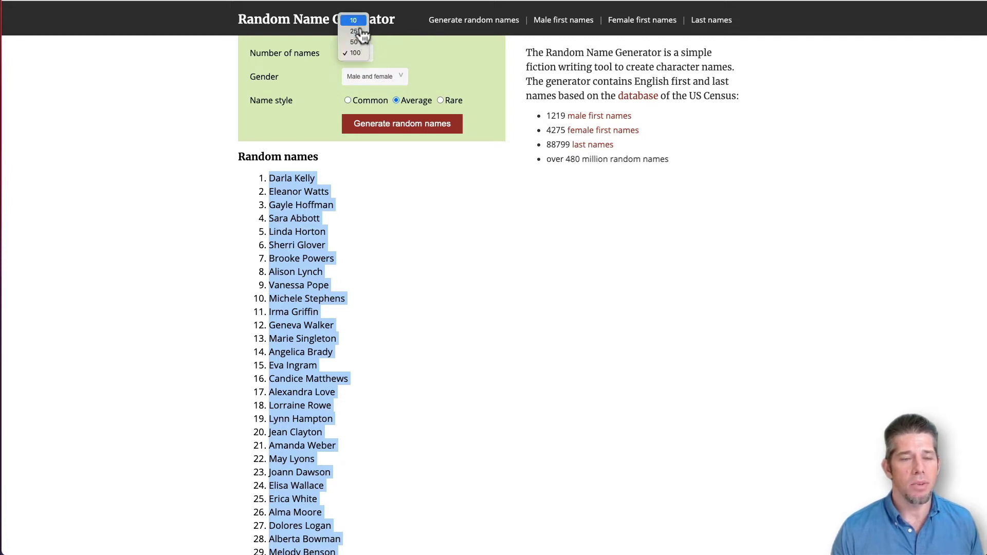
click(353, 31)
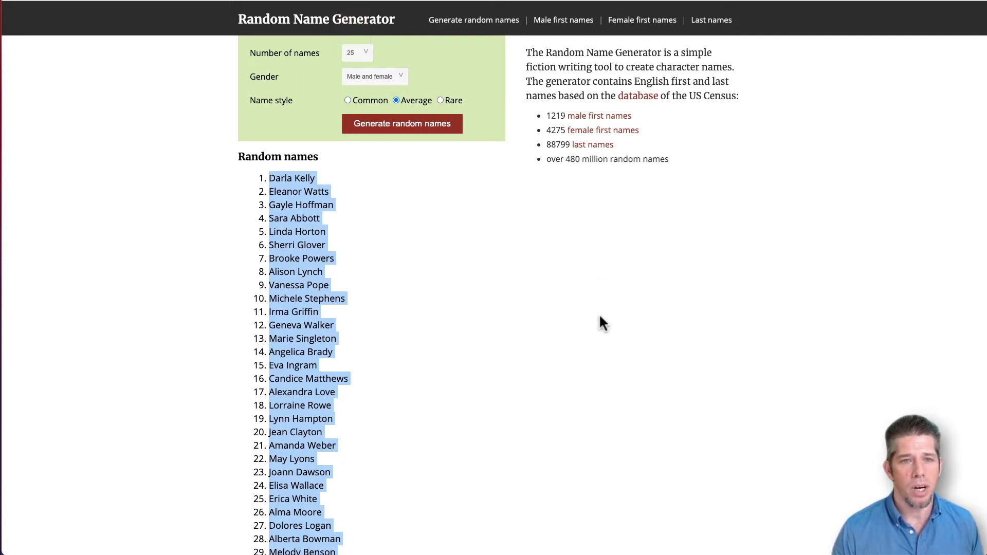
click(397, 125)
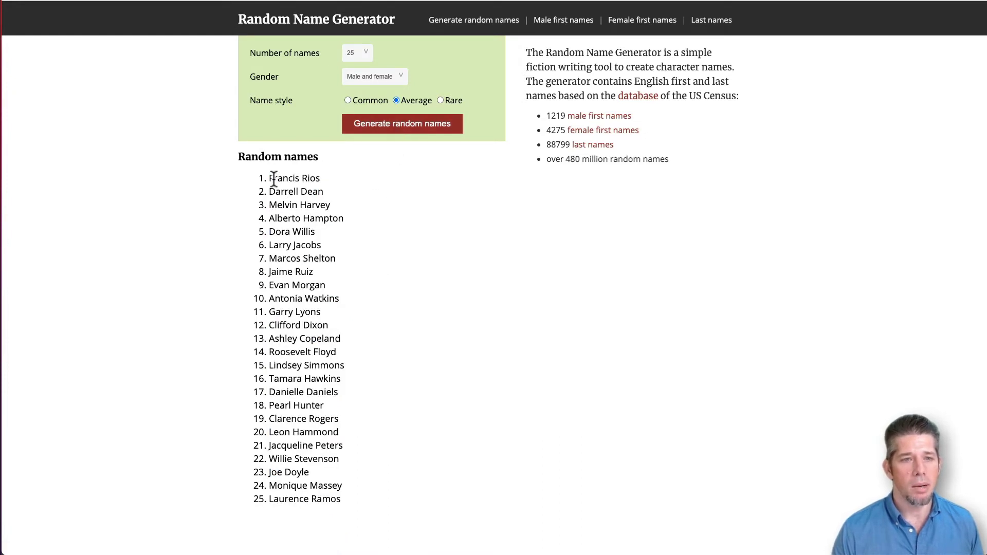
Copy the first 14 generated names and paste them beside the teacher list on the Helper sheet, starting at B2.
drag(272, 180, 345, 352)
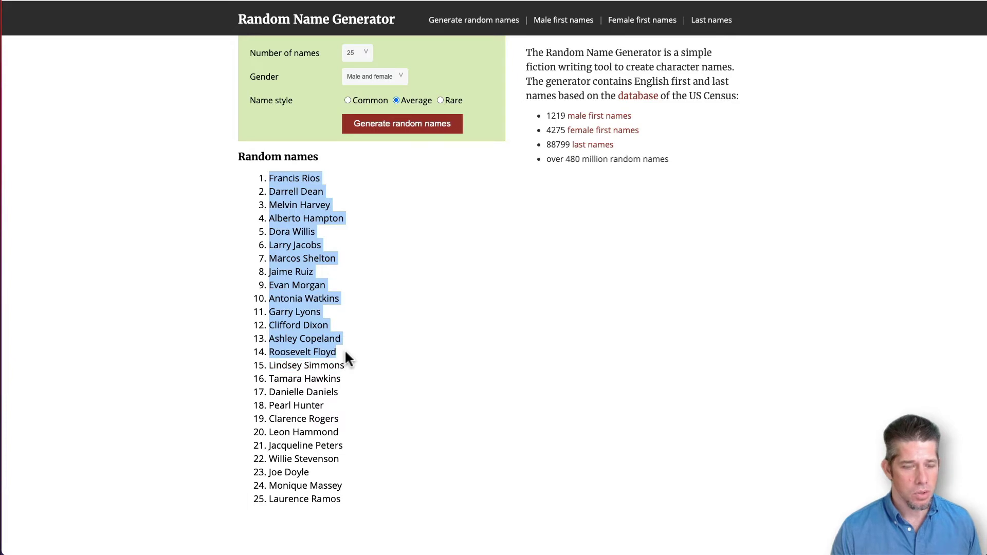
key(super+c)
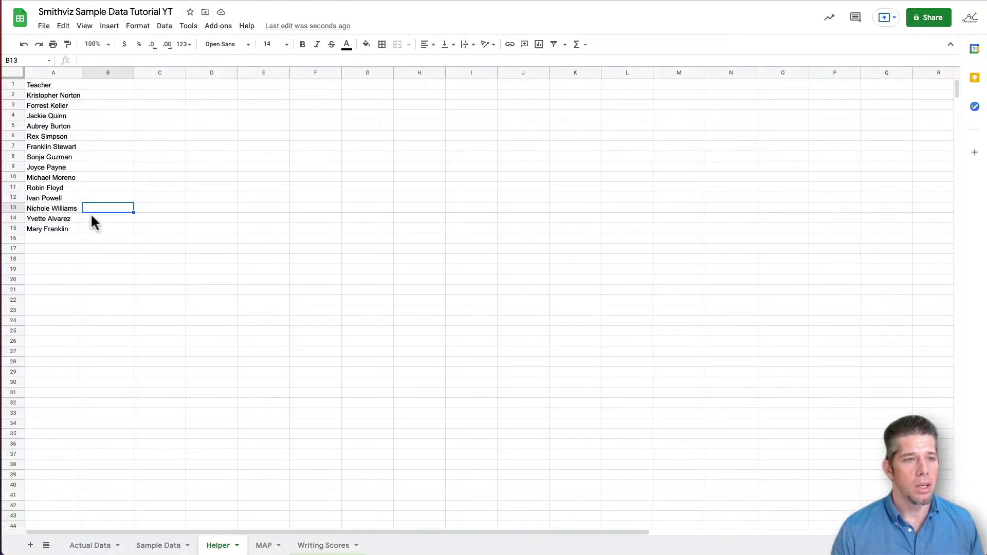
click(97, 96)
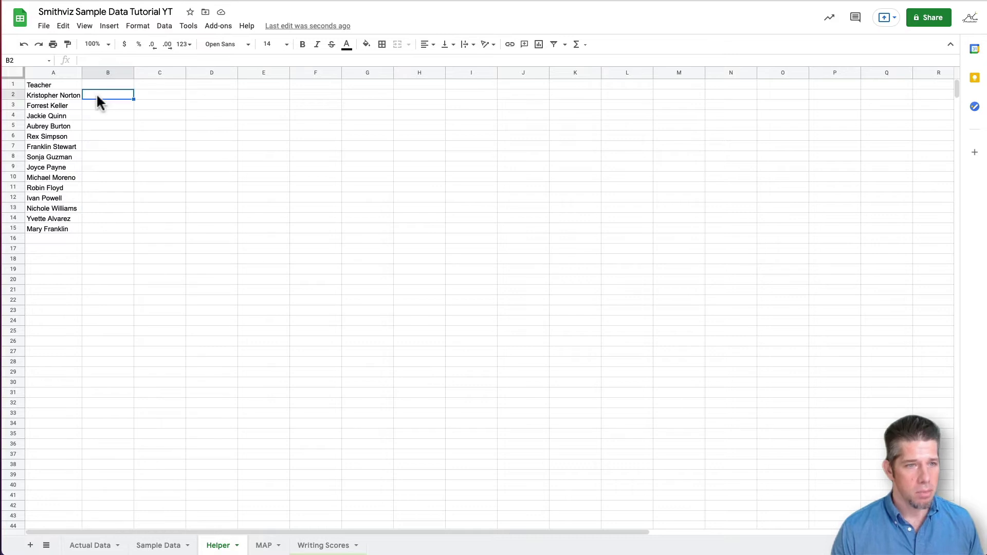
key(super+v)
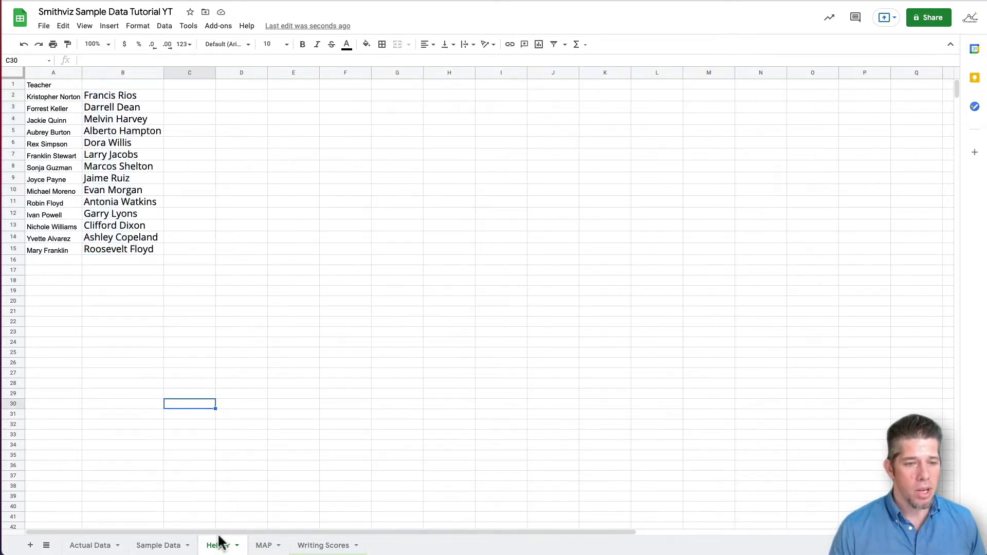
In Sample Data cell I4, look up the teacher's replacement name with =VLOOKUP(H4,Helper!A1:B15,2,false).
click(174, 545)
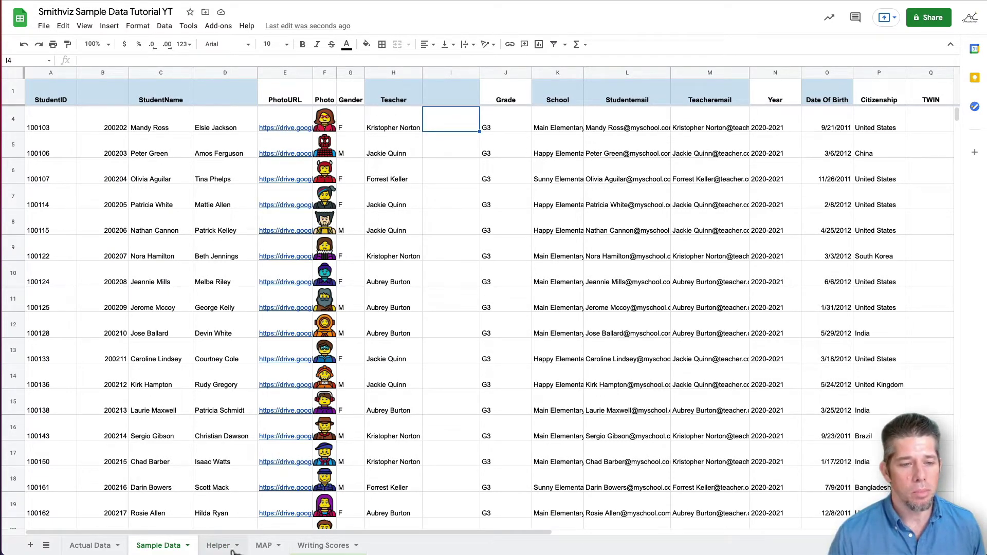
click(217, 545)
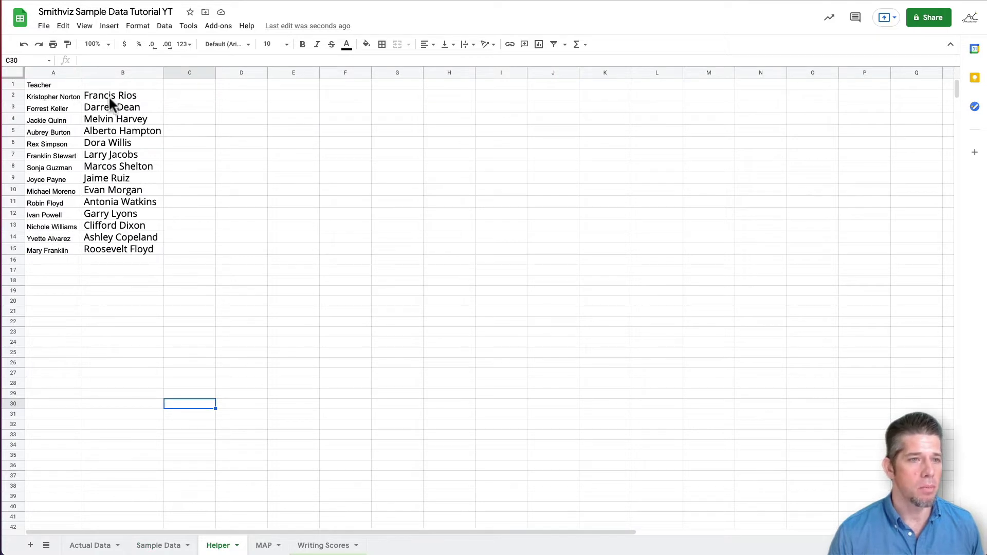
click(156, 546)
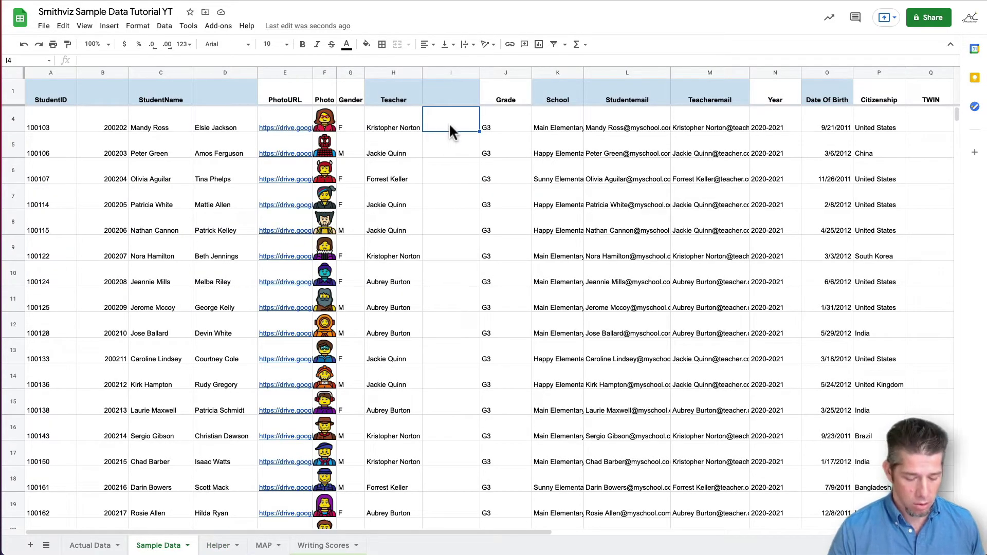
text(=)
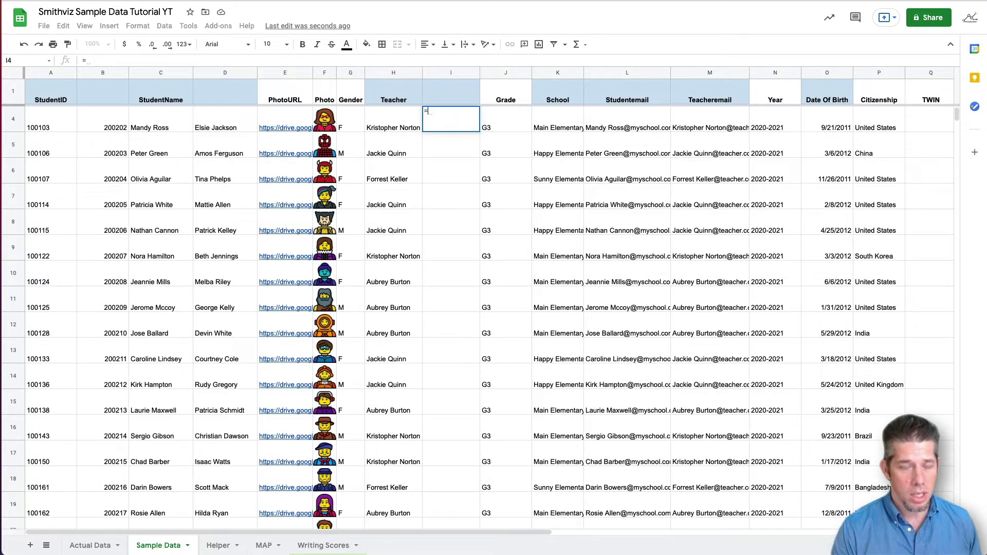
text(vloo)
key(Tab)
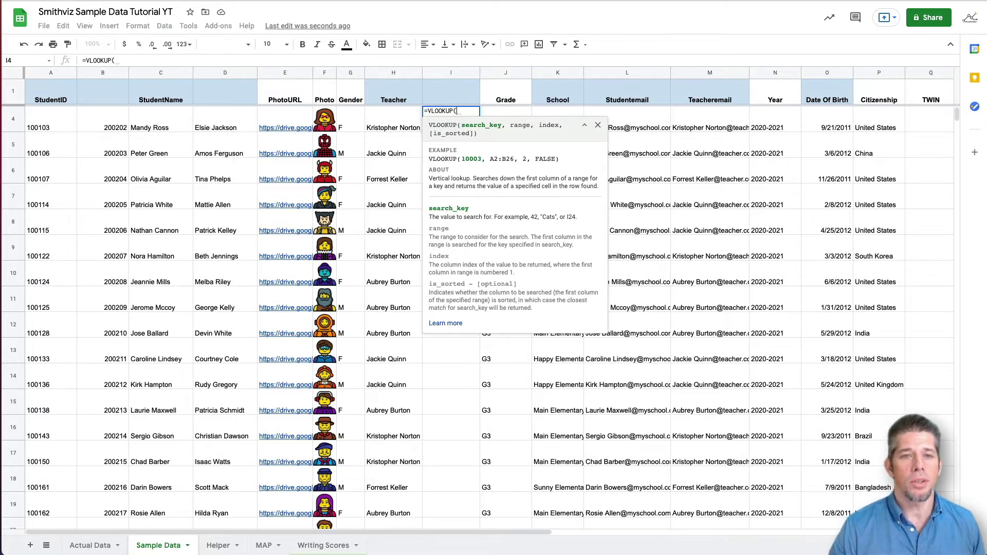
click(396, 120)
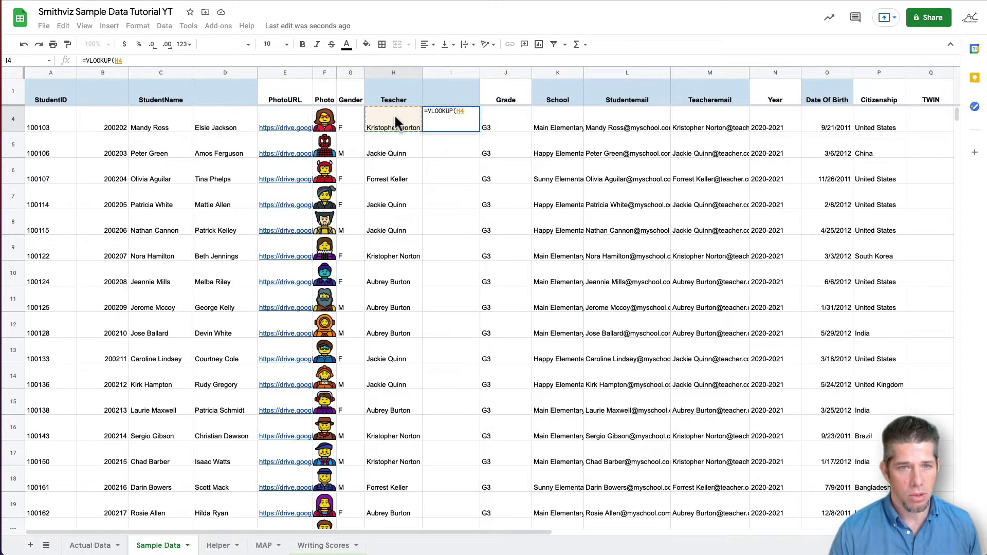
text(,)
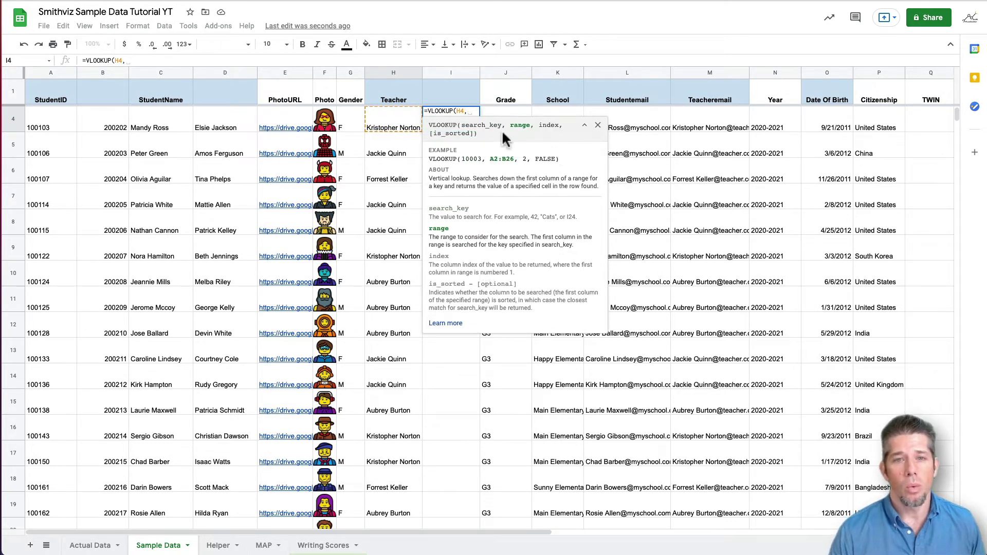
click(218, 546)
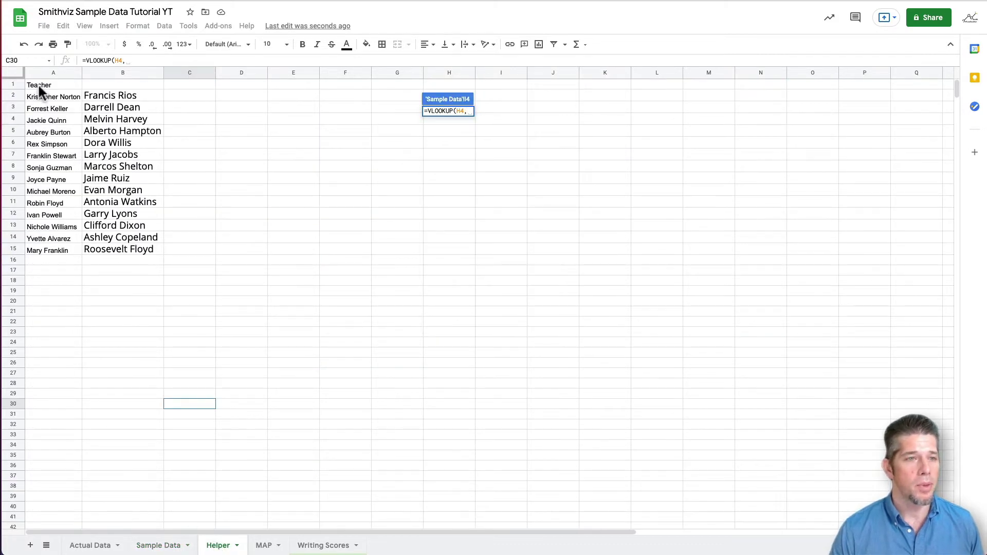
mouse_move(39, 87)
mouse_down()
mouse_move(108, 146)
mouse_move(110, 250)
mouse_move(57, 158)
mouse_move(44, 84)
mouse_up()
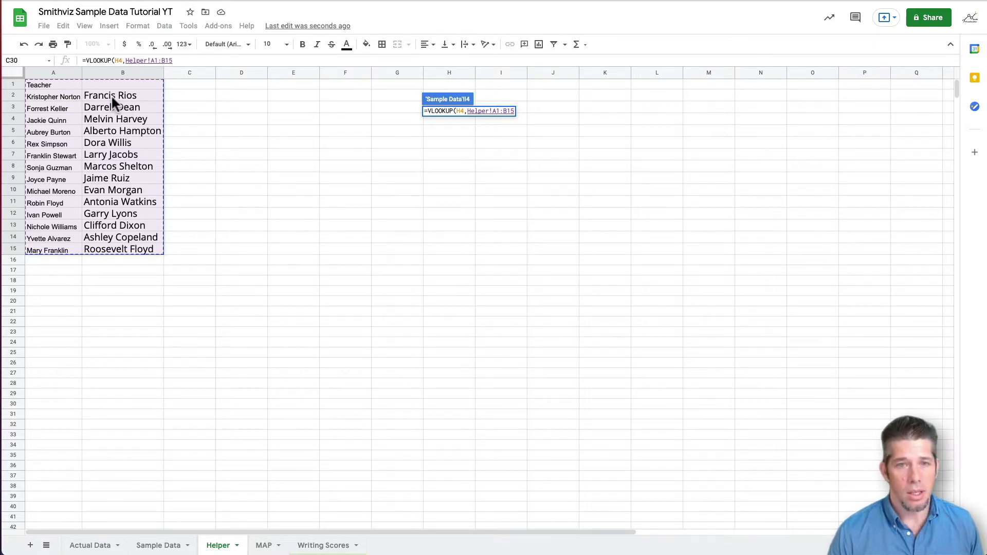
text(,)
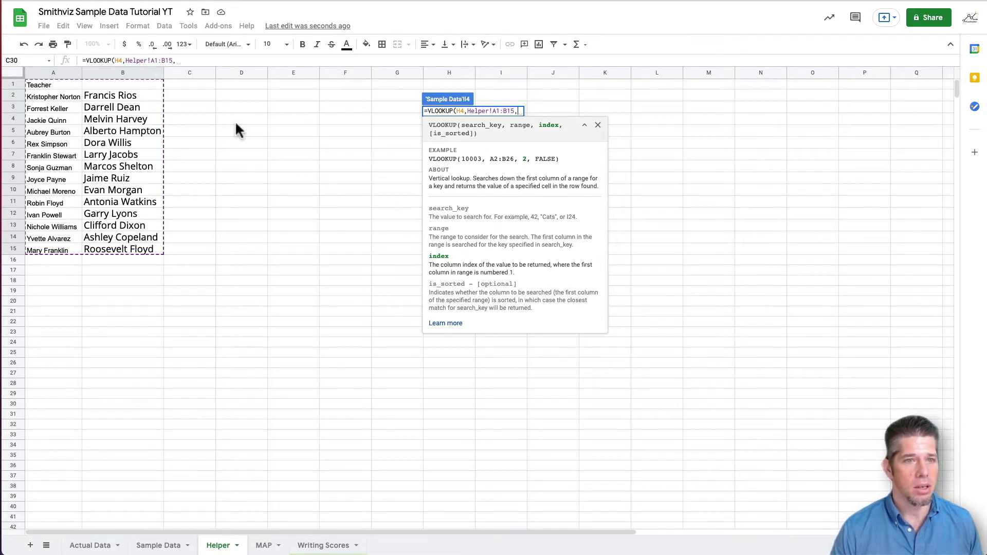
text(2)
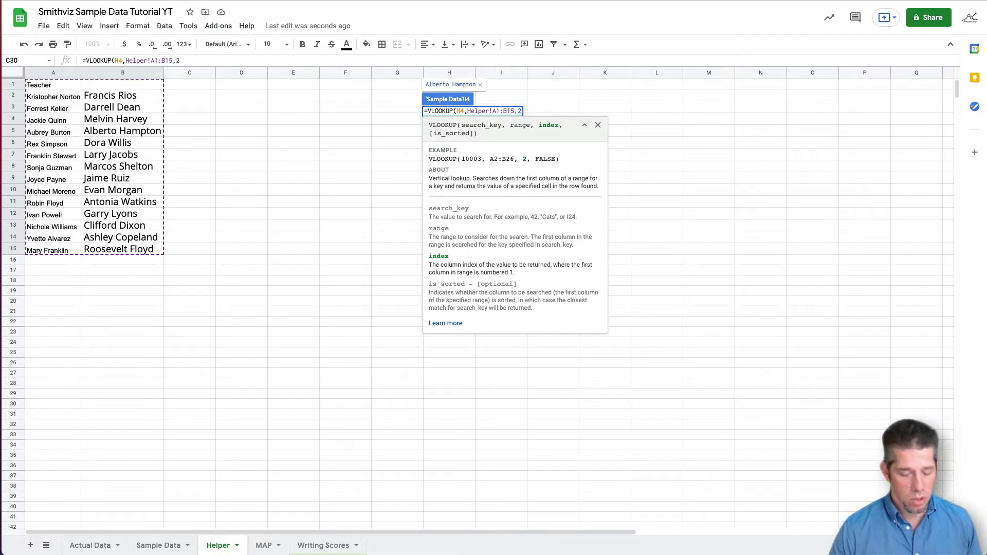
text(,fal)
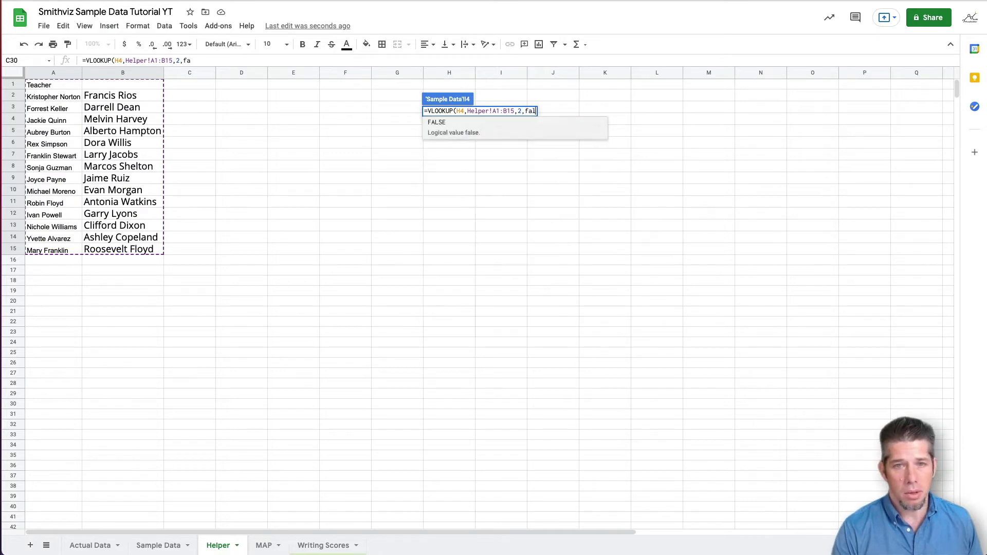
text(se))
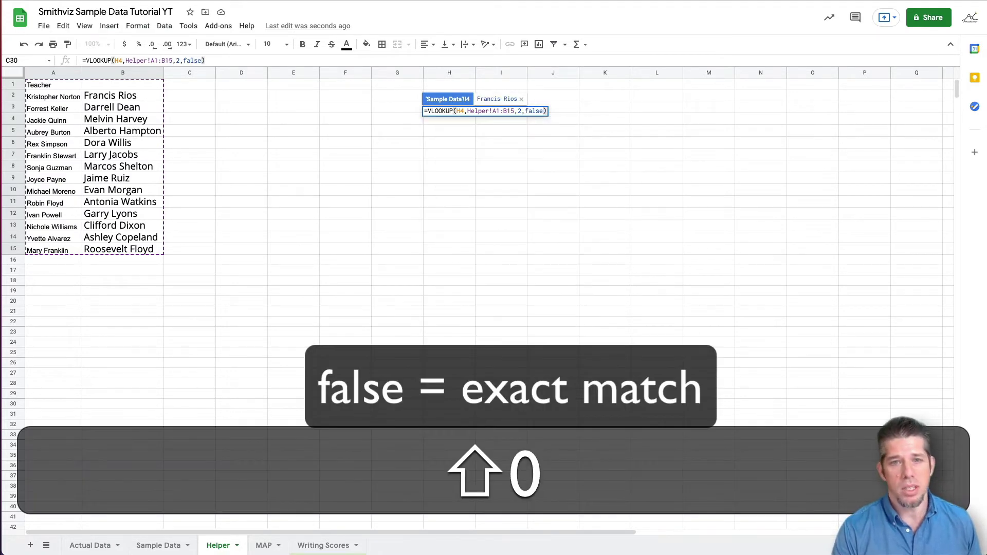
key(Return)
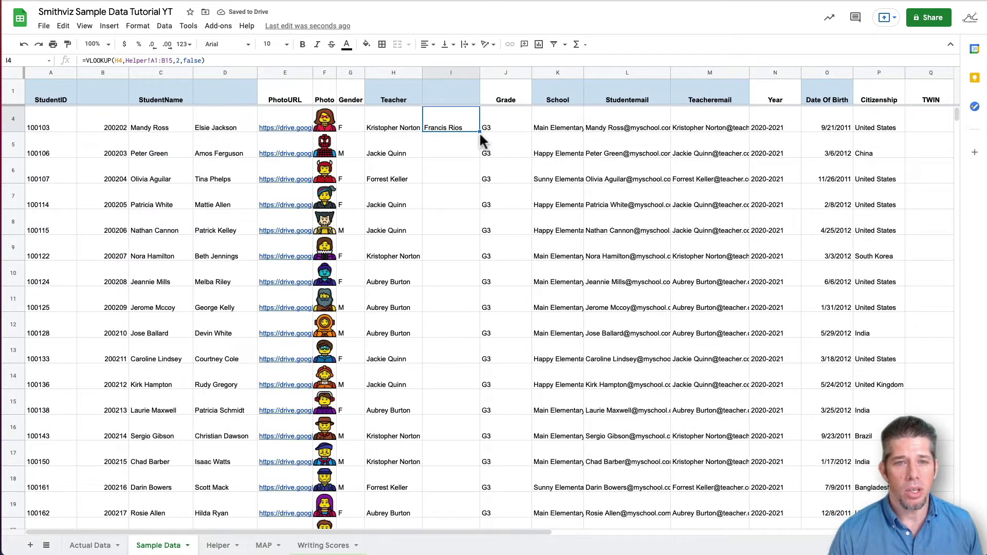
Fill the teacher lookup formula from I4 down to I11.
drag(480, 132, 464, 308)
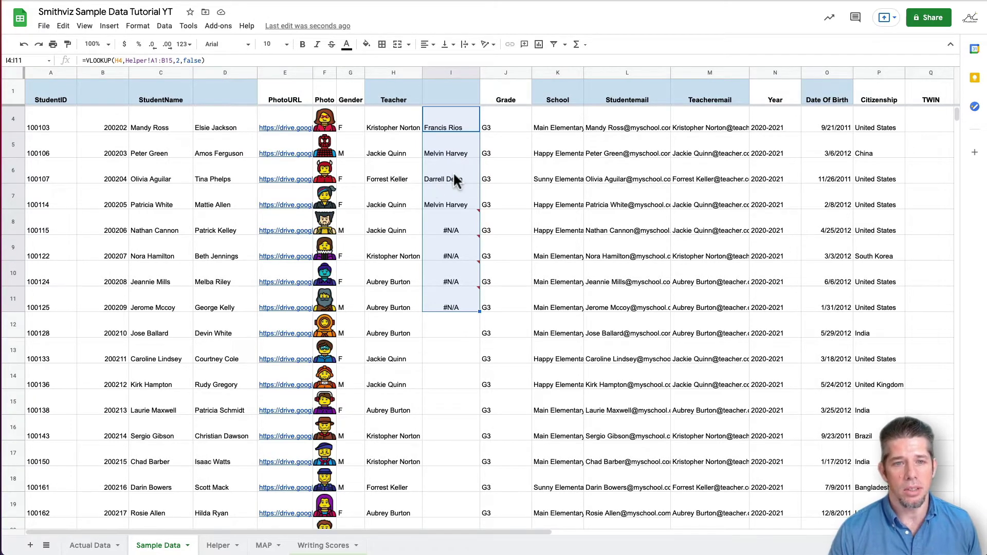
Compare the lookup ranges in the filled formulas I4, I5 and I6 with the rows of the teacher table on the Helper sheet.
mouse_move(445, 226)
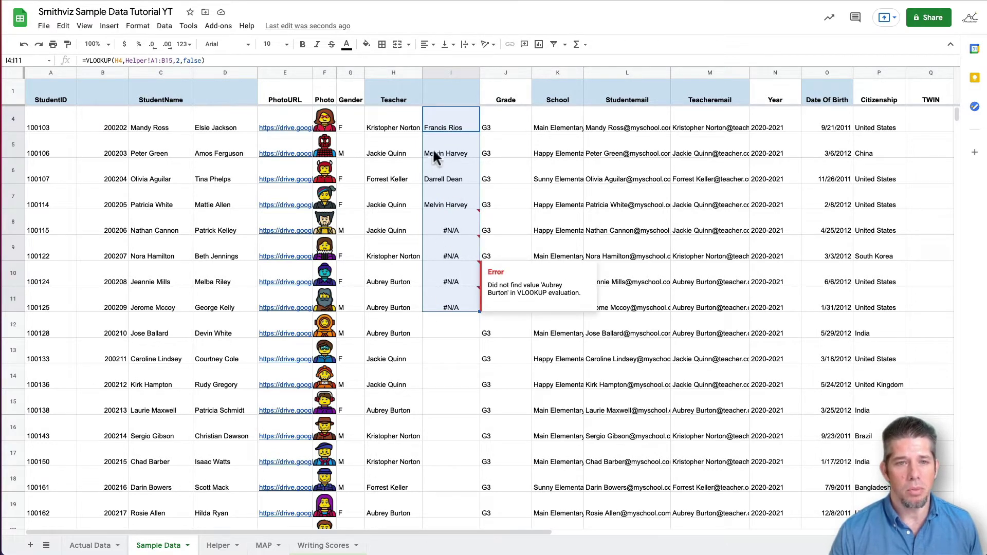
click(435, 127)
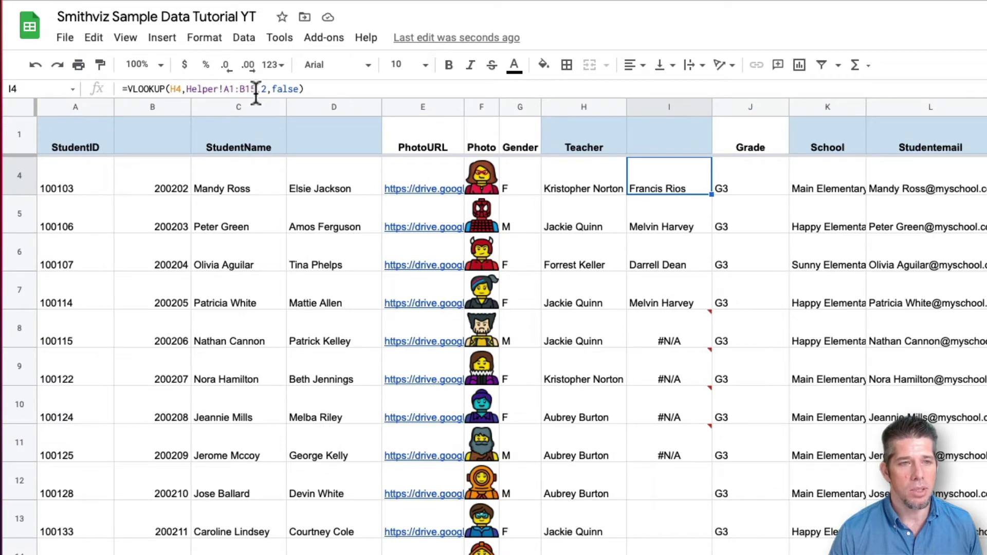
click(686, 213)
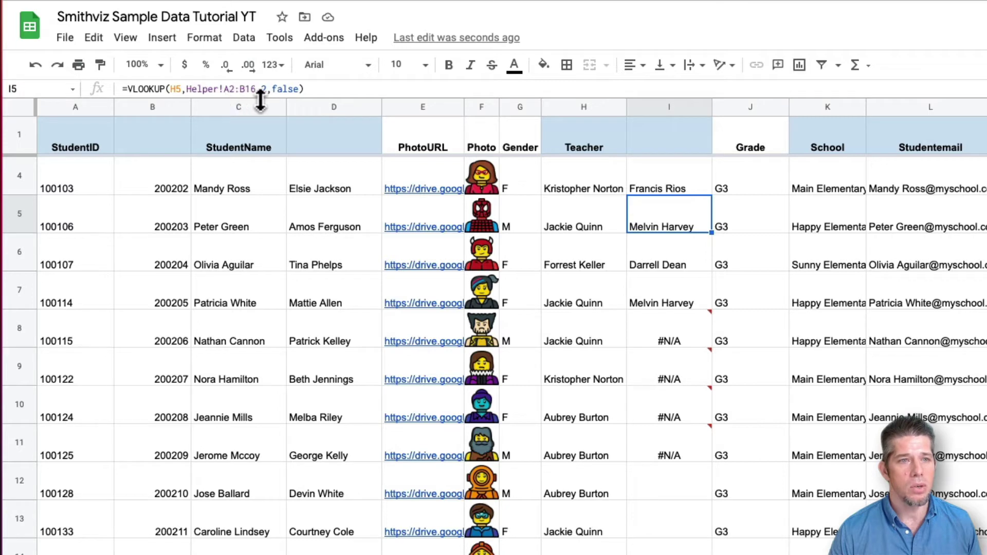
click(672, 260)
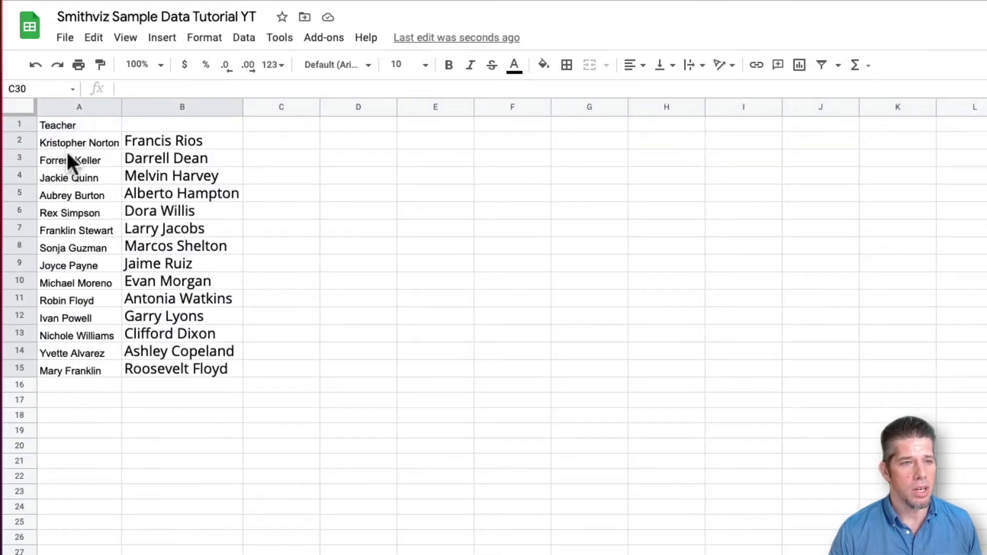
drag(67, 157, 180, 398)
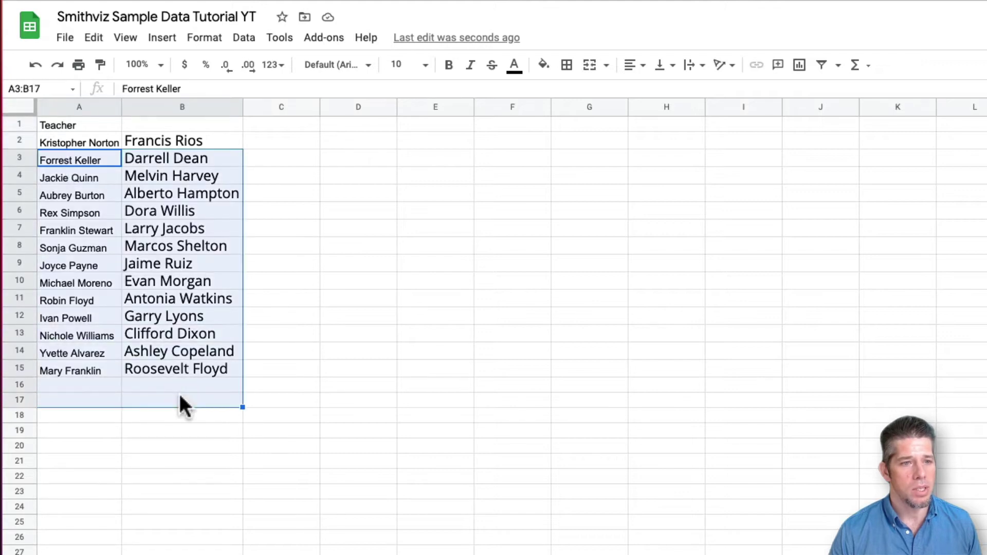
click(138, 323)
drag(103, 178, 153, 412)
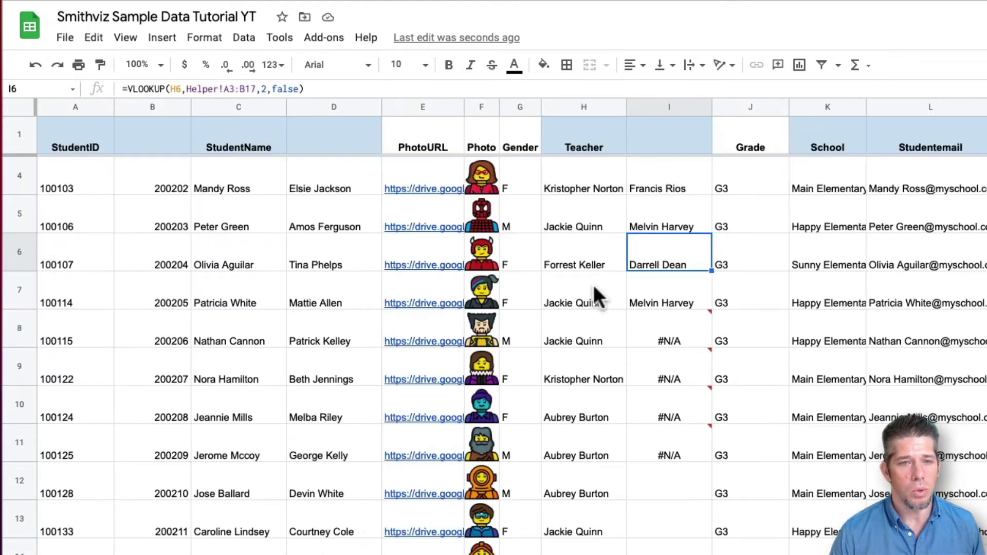
Clear the filled lookups in I5:I11 and make the range in I4 absolute: =VLOOKUP(H4,Helper!$A$1:$B$15,2,false).
drag(666, 450, 652, 227)
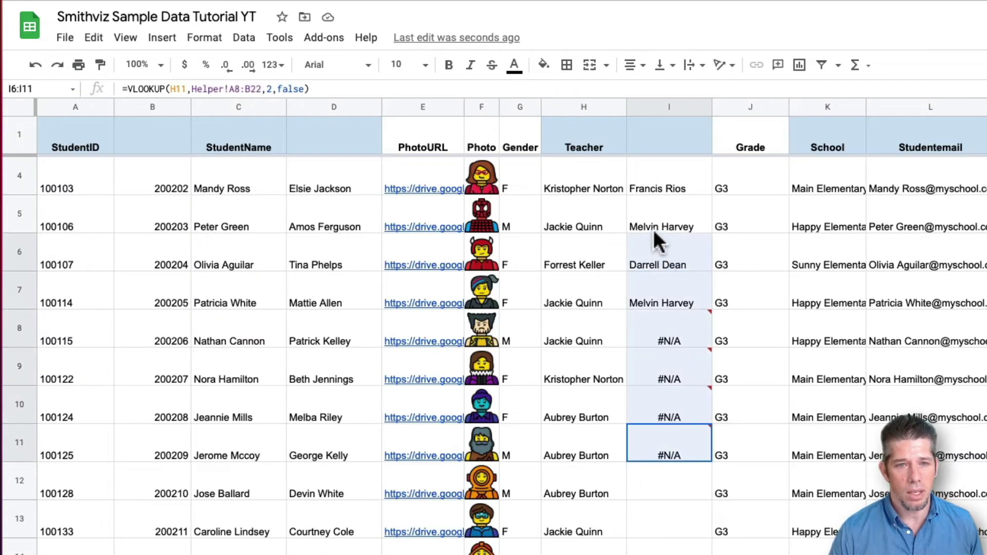
key(Delete)
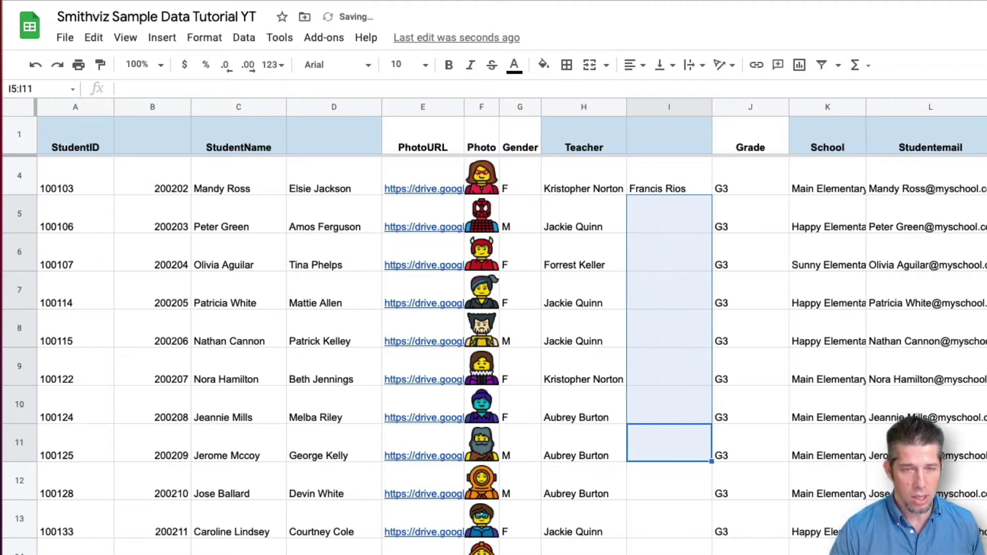
click(685, 176)
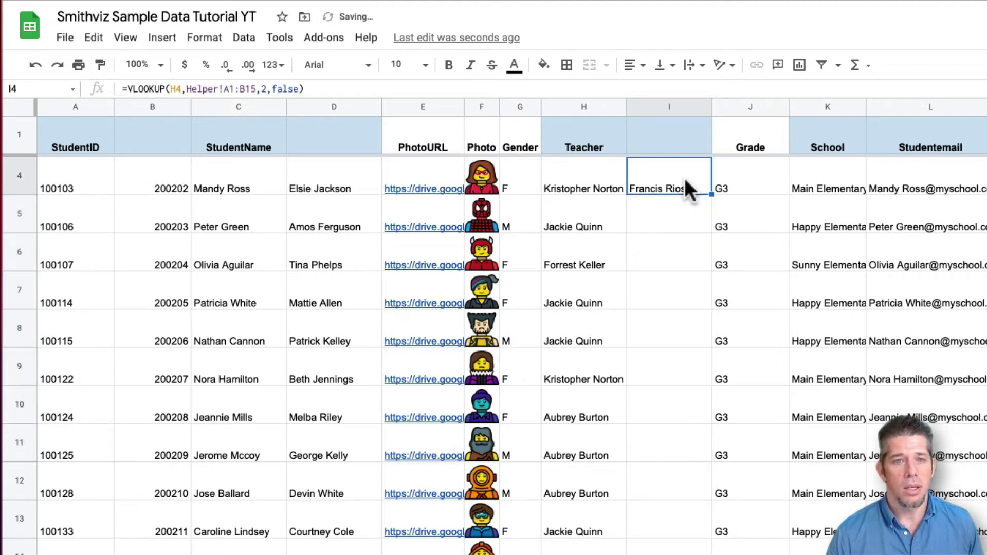
click(224, 89)
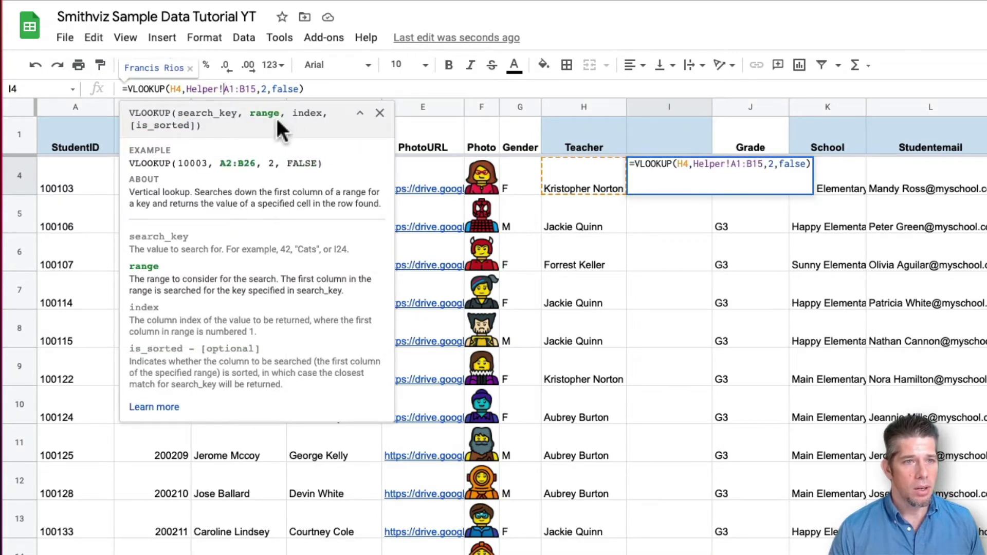
text($A)
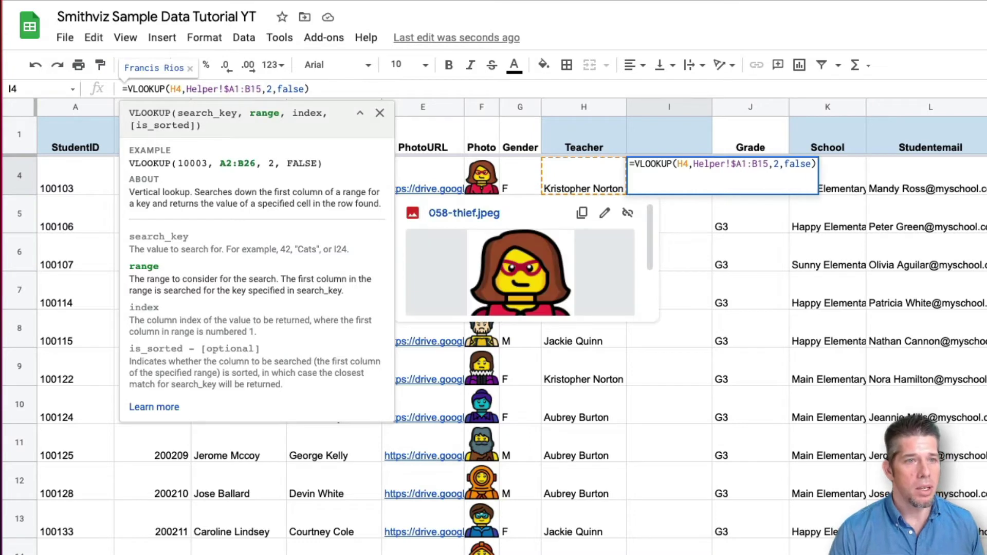
text($)
key(Right)
key(Right)
text($)
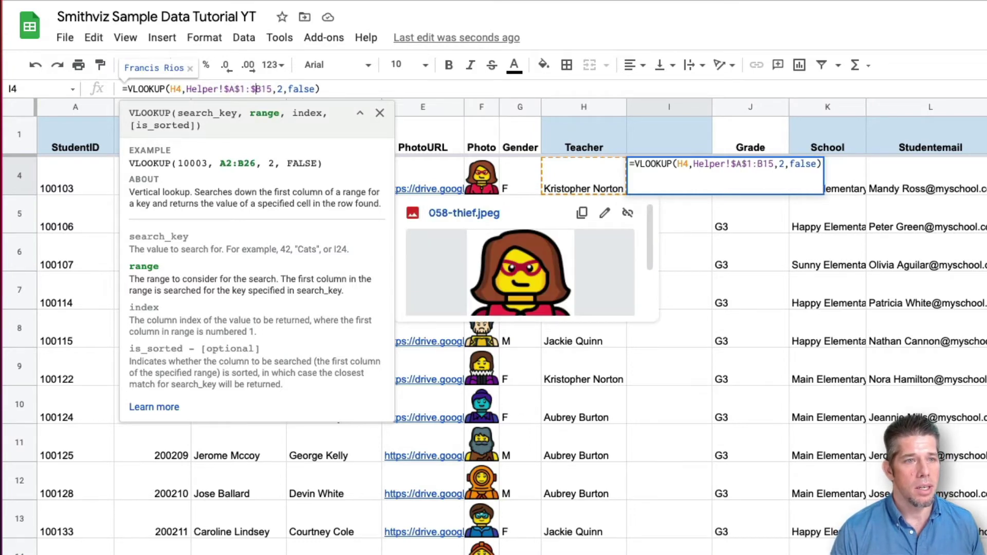
key(Right)
text($)
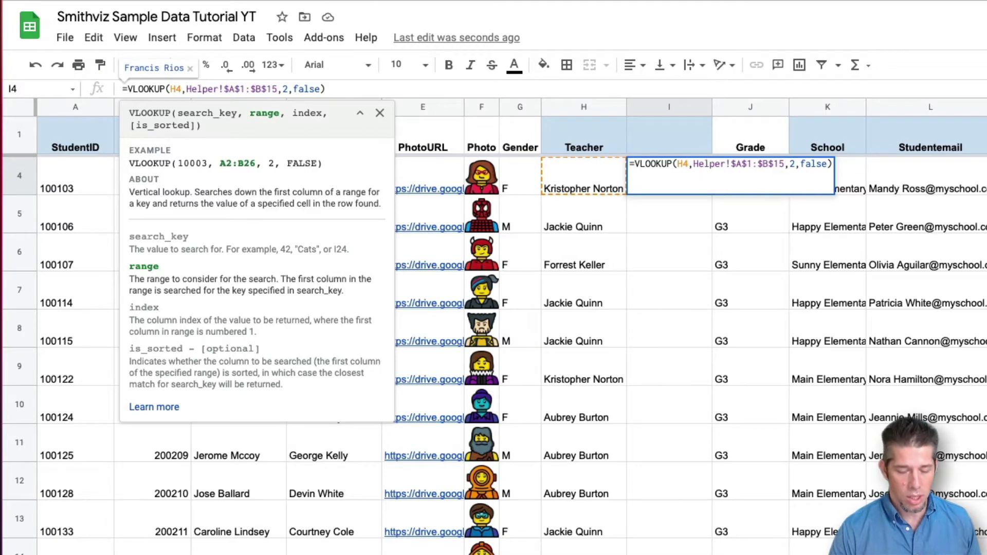
key(Return)
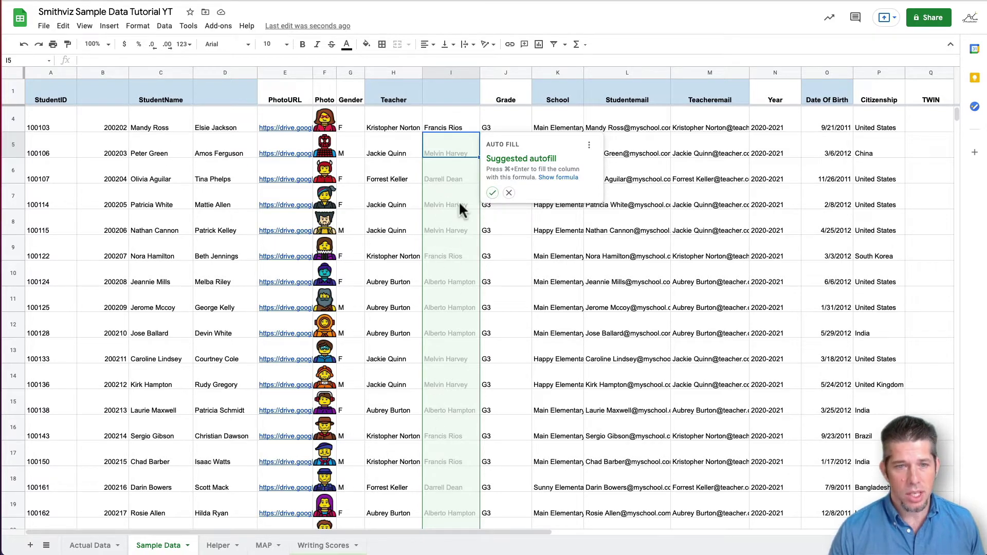
Accept the suggested autofill of the teacher lookup down column I from I5, and check the replacement names further down the sheet.
click(493, 193)
scroll(449, 322, down, 1)
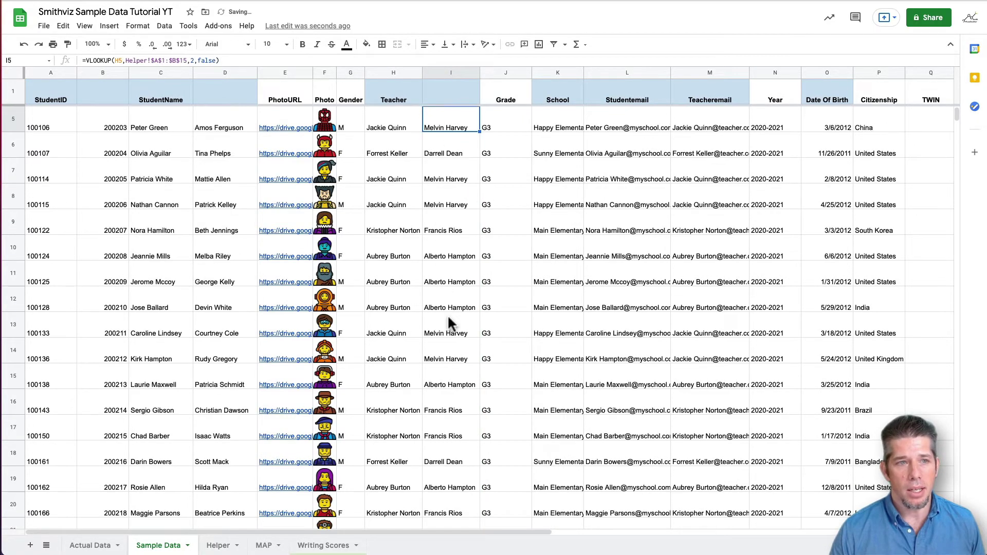
scroll(448, 322, down, 10)
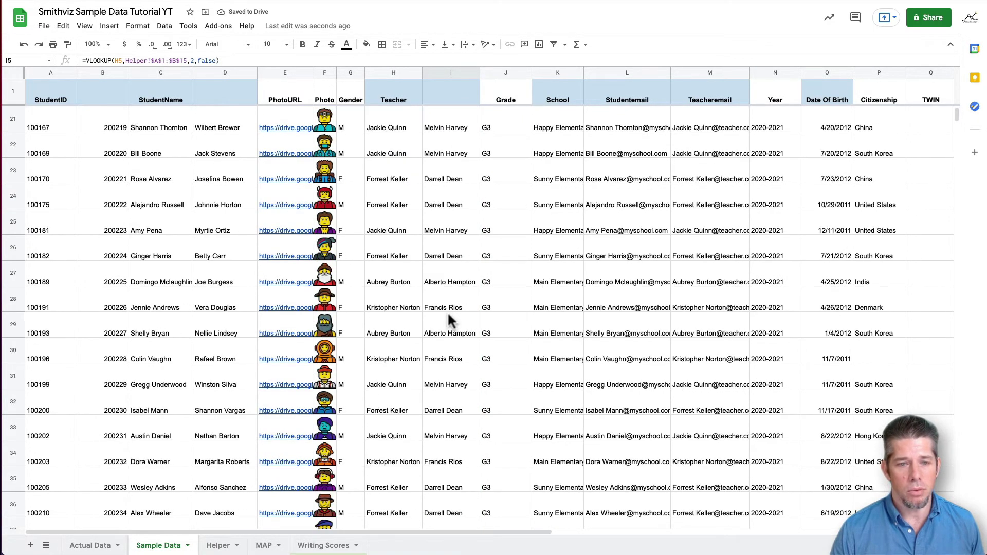
scroll(453, 418, down, 15)
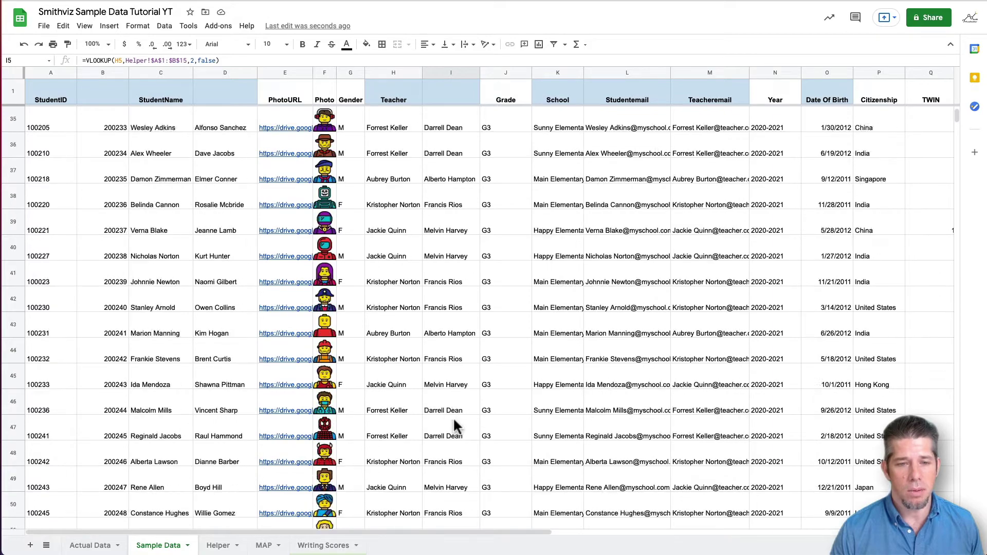
scroll(453, 418, up, 20)
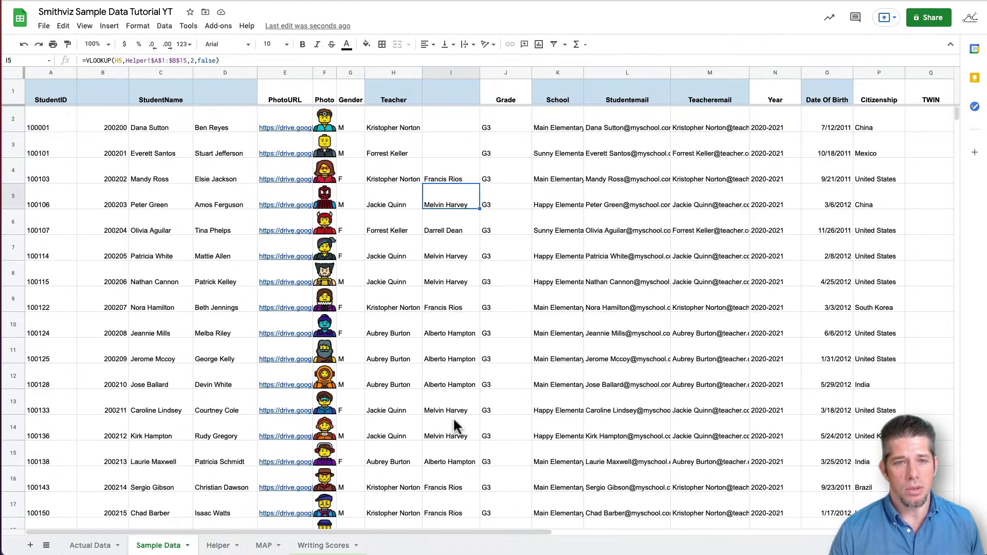
Fill the teacher lookup formula from I4 up to I2 and check the formulas in I2 and I3.
click(440, 170)
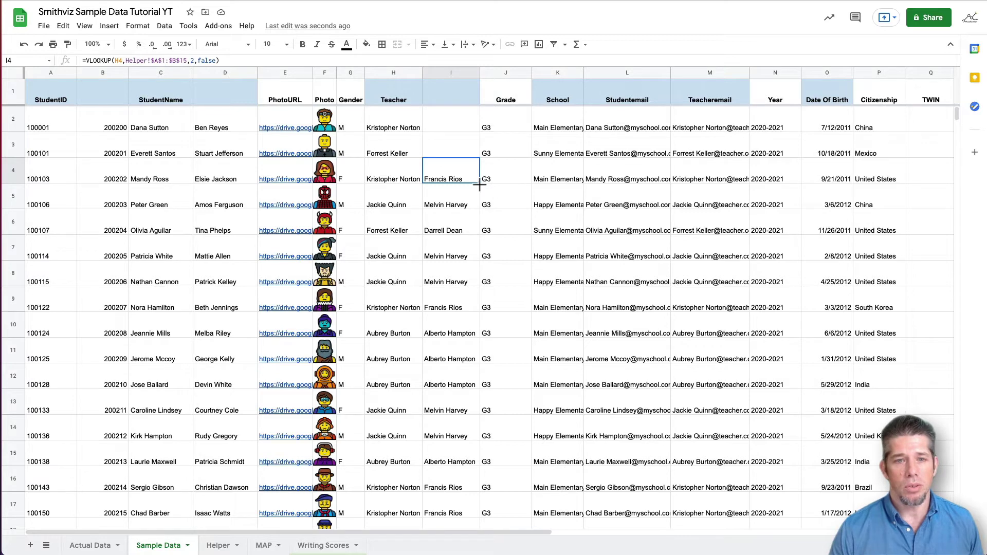
drag(479, 183, 479, 127)
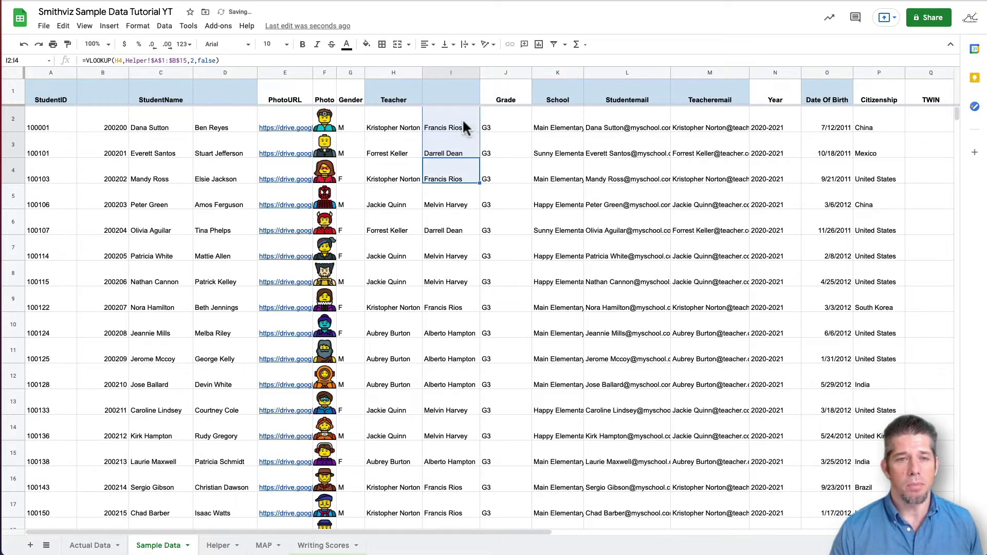
click(462, 124)
click(457, 147)
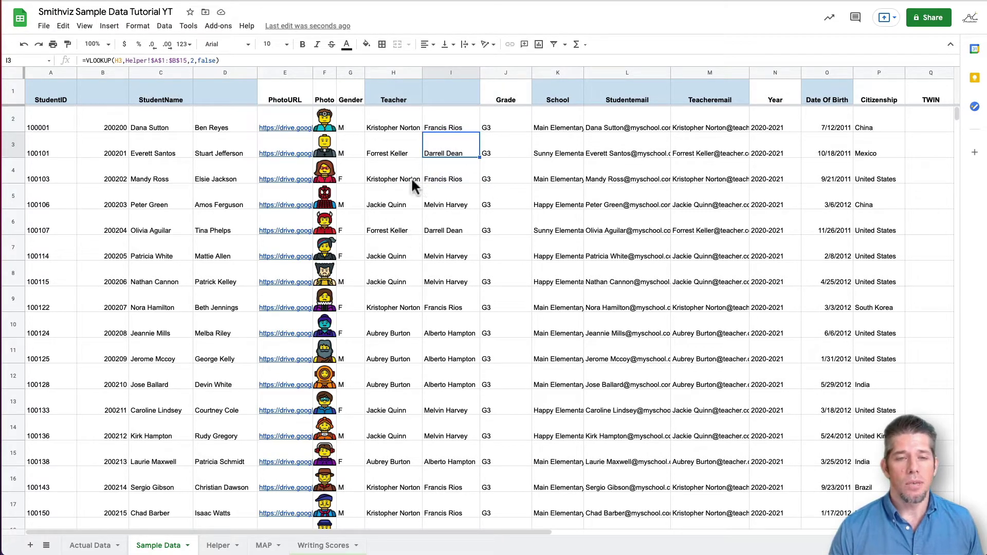
click(443, 127)
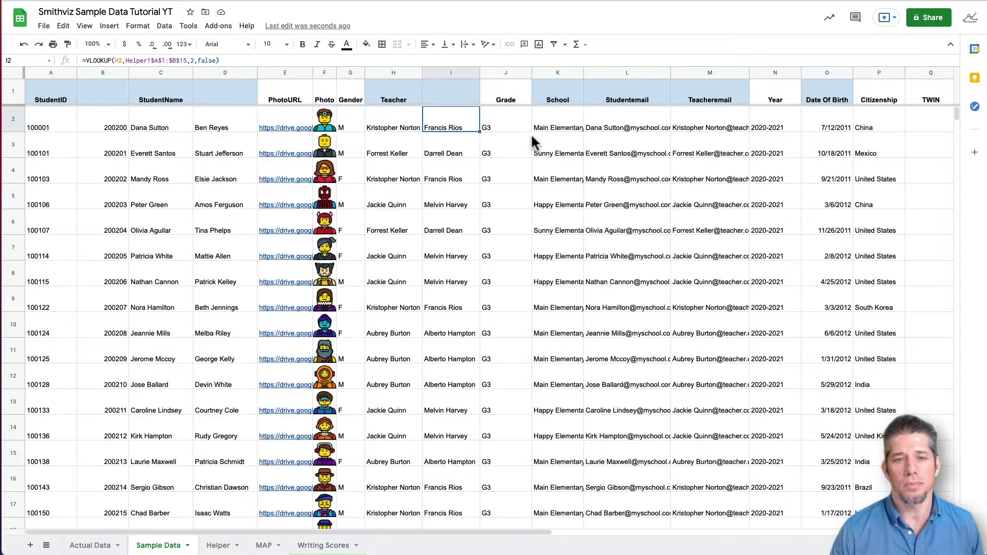
In Helper cell D1, list the distinct schools from the Sample Data School column with =UNIQUE('Sample Data'!K:K).
scroll(531, 134, right, 1)
click(516, 99)
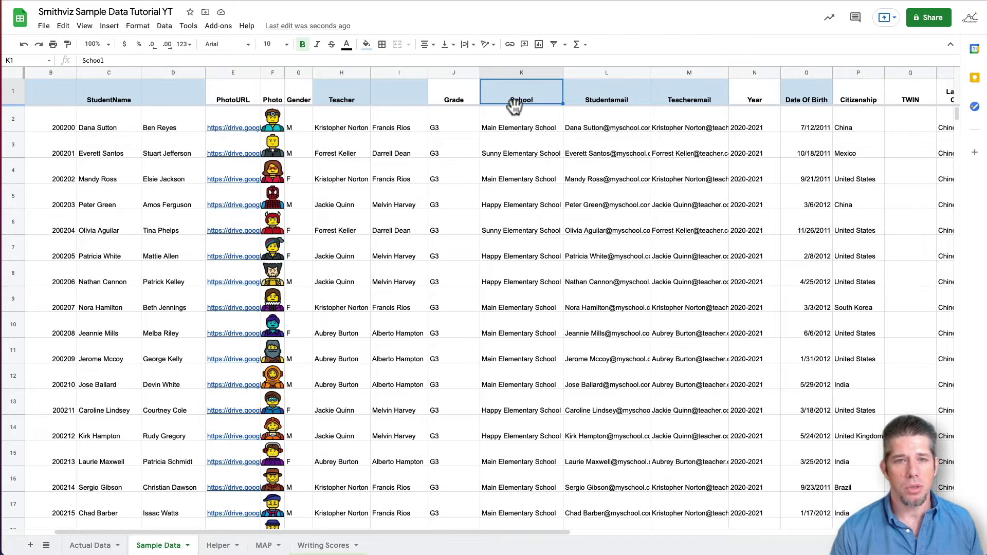
click(218, 545)
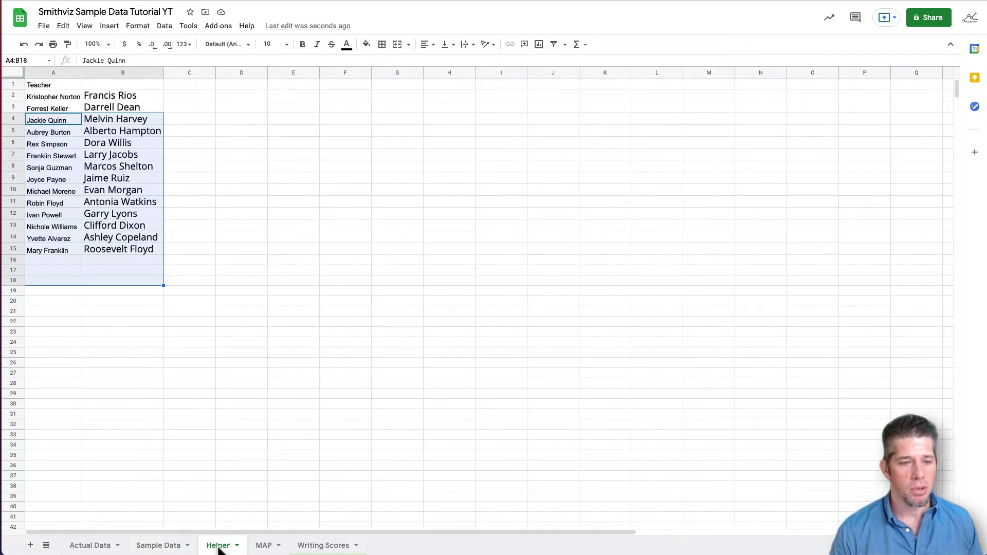
click(238, 87)
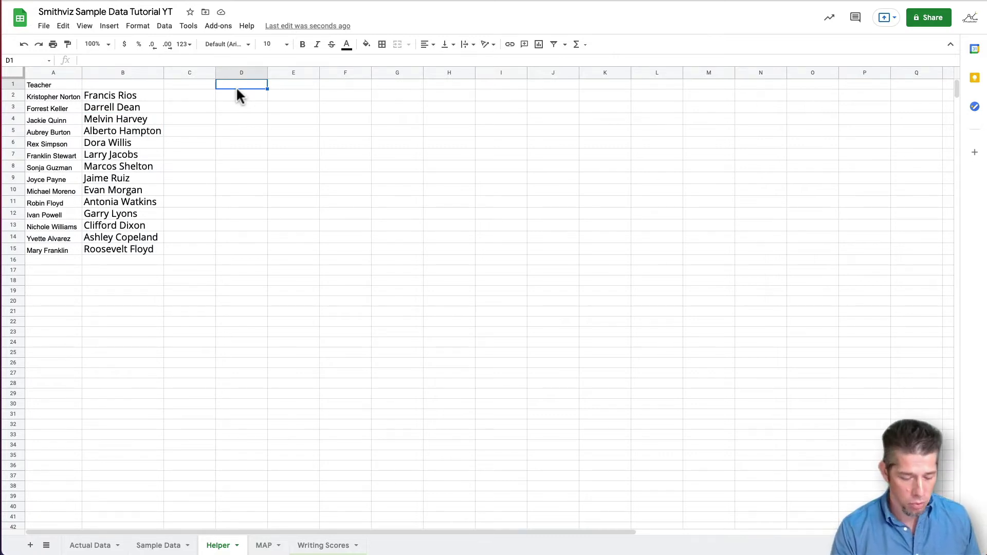
text(=uni)
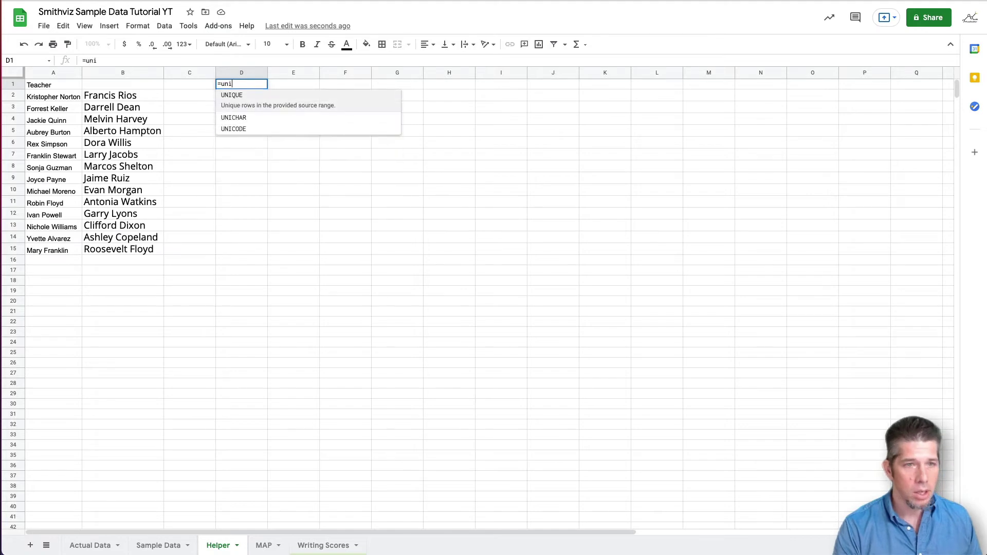
key(Tab)
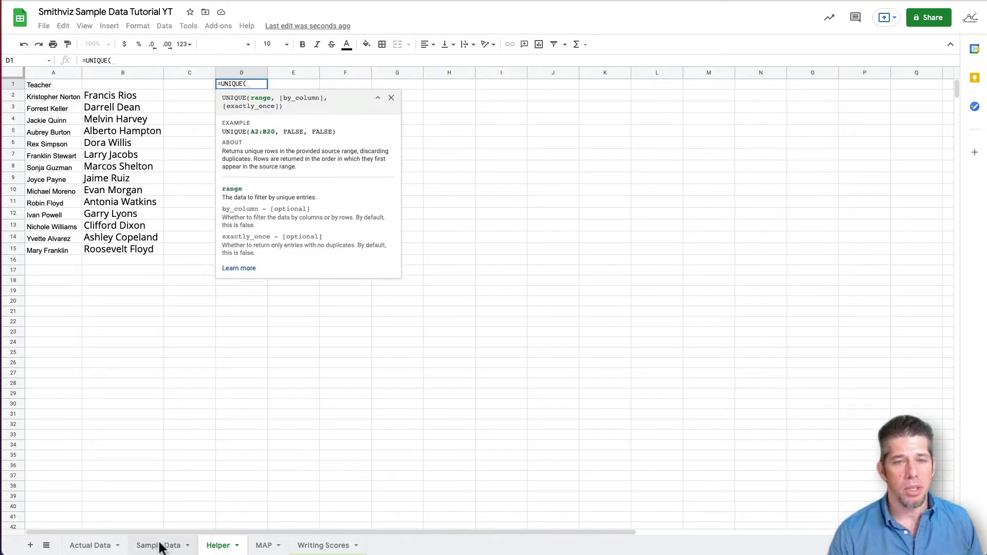
click(159, 547)
click(513, 74)
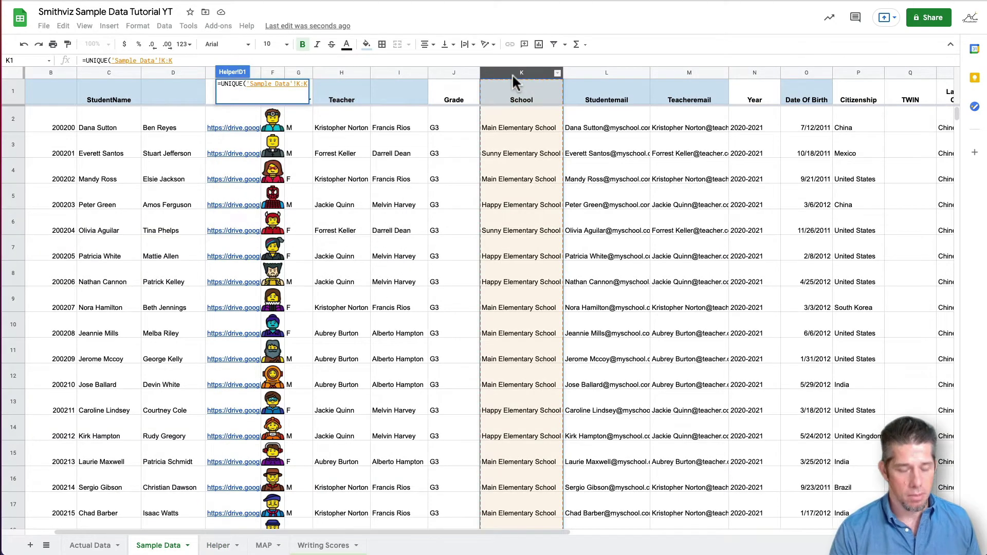
key(Return)
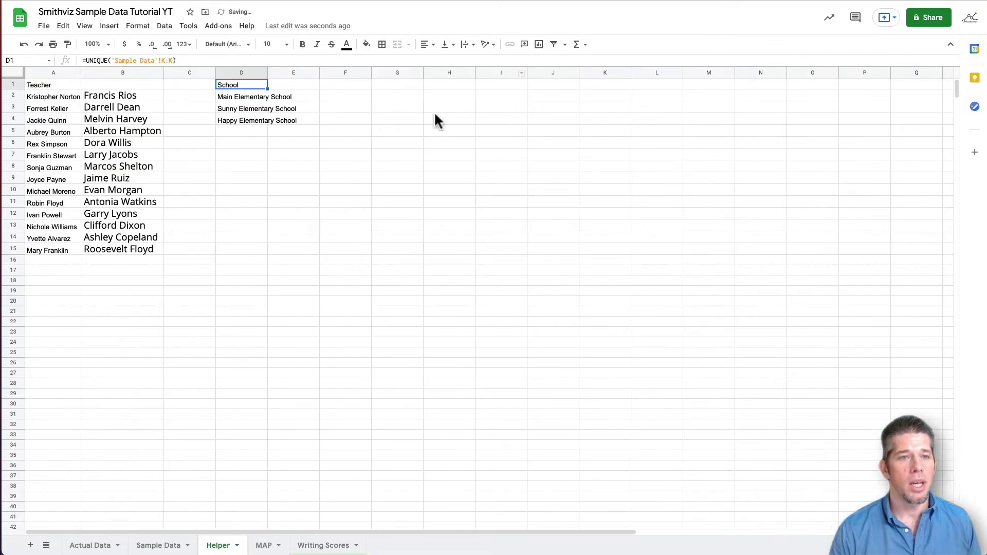
Widen Helper columns D and E, and enter the replacement names Elementary School 1, Elementary School 2 and Elementary School 3 in E2:E4.
double_click(267, 73)
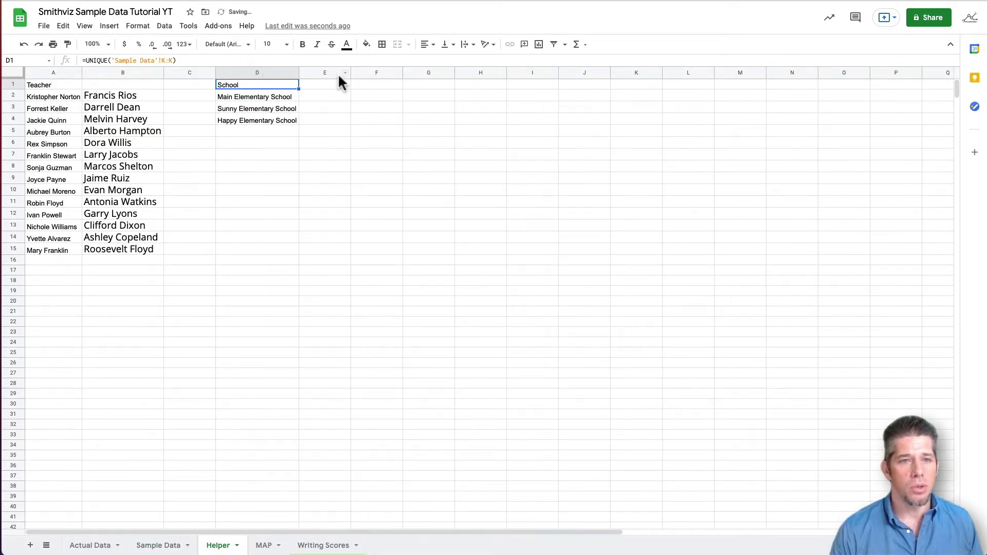
drag(351, 73, 412, 73)
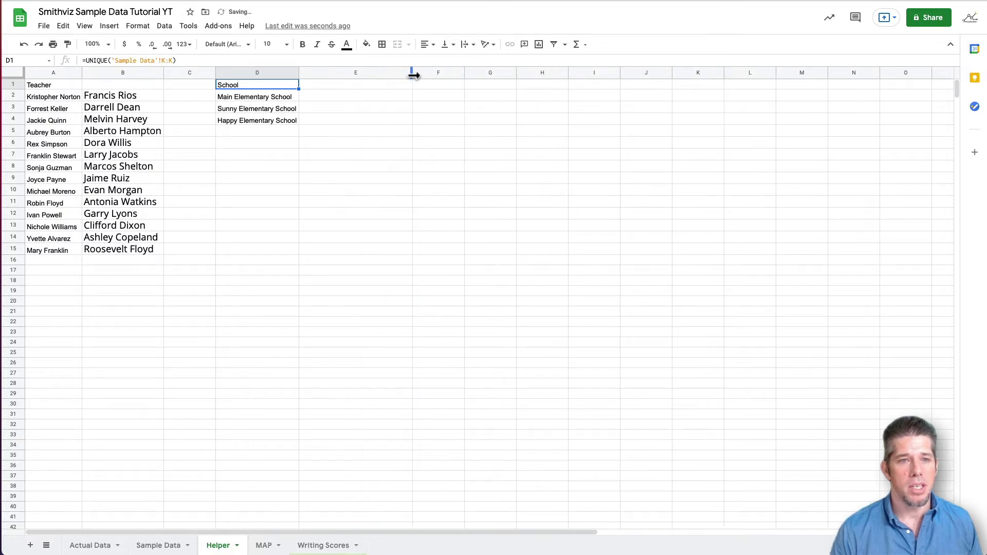
click(338, 96)
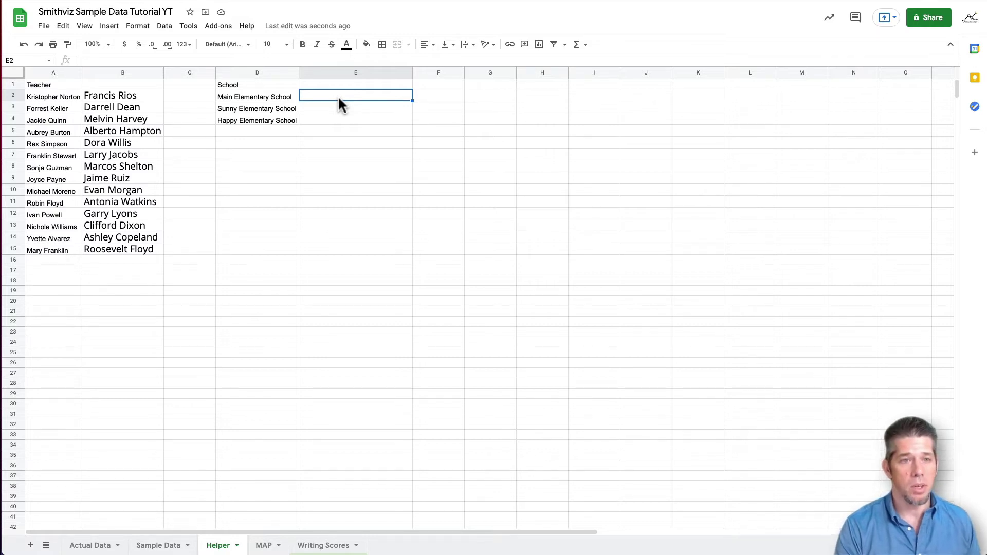
text(Elementar)
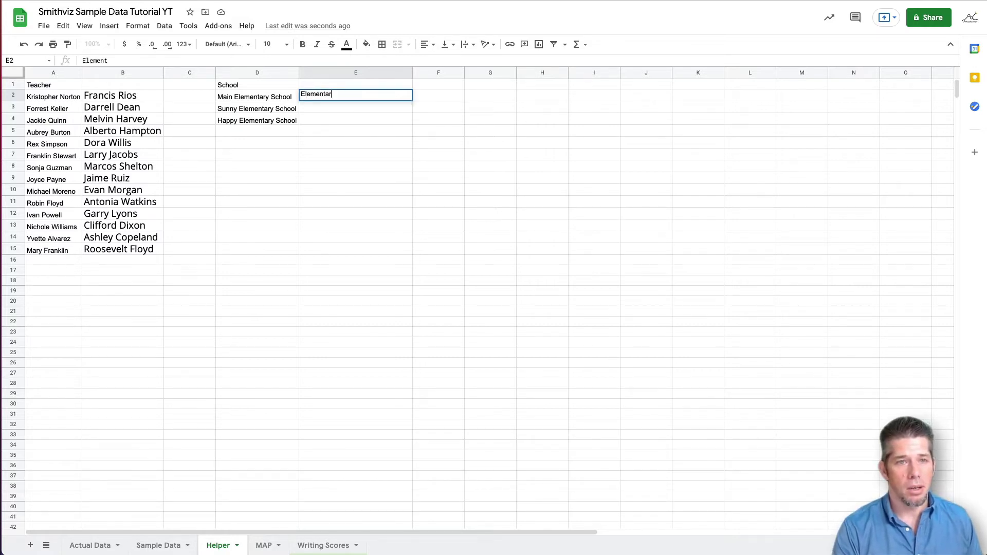
text(y School )
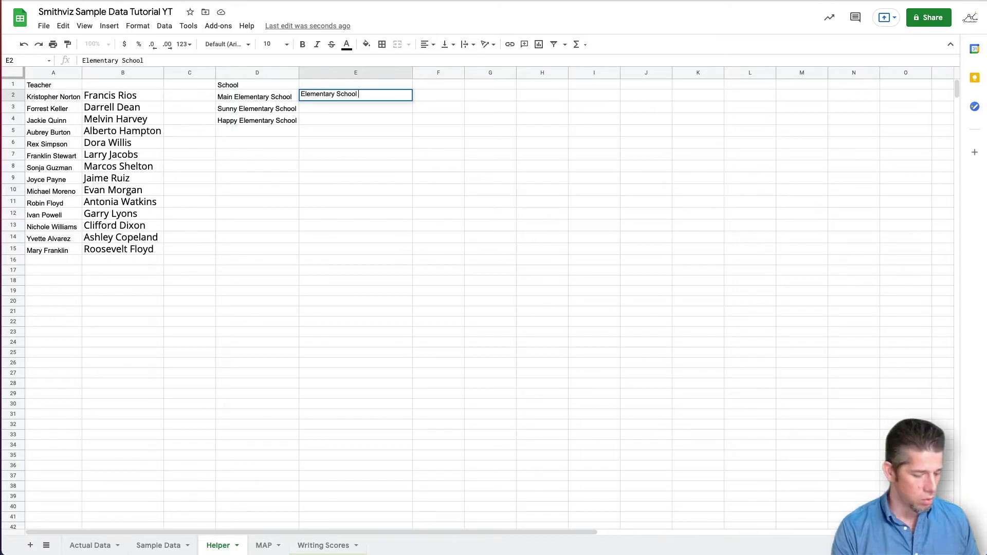
text(1)
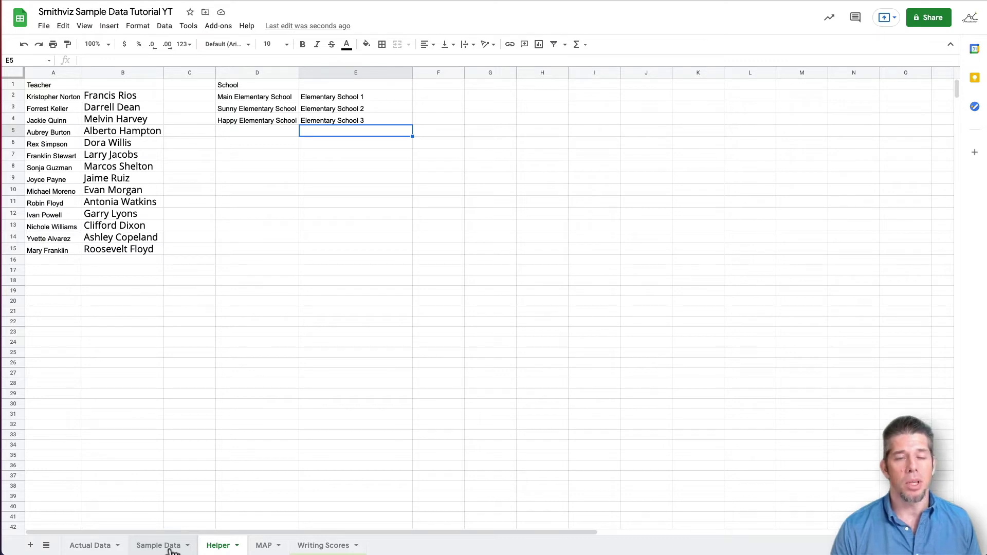
Insert an empty column directly after the School column in the Sample Data sheet.
click(169, 545)
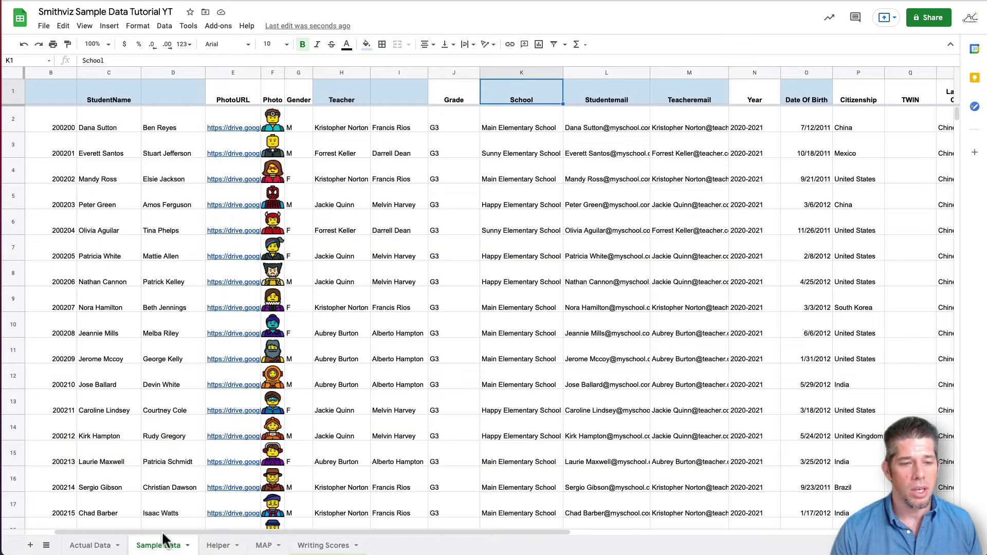
click(516, 69)
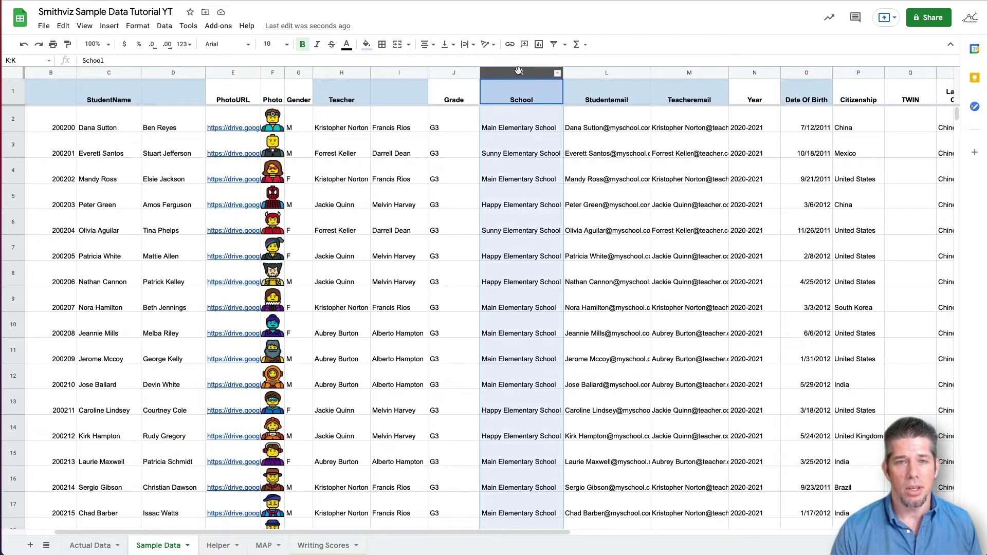
right_click(518, 71)
click(572, 174)
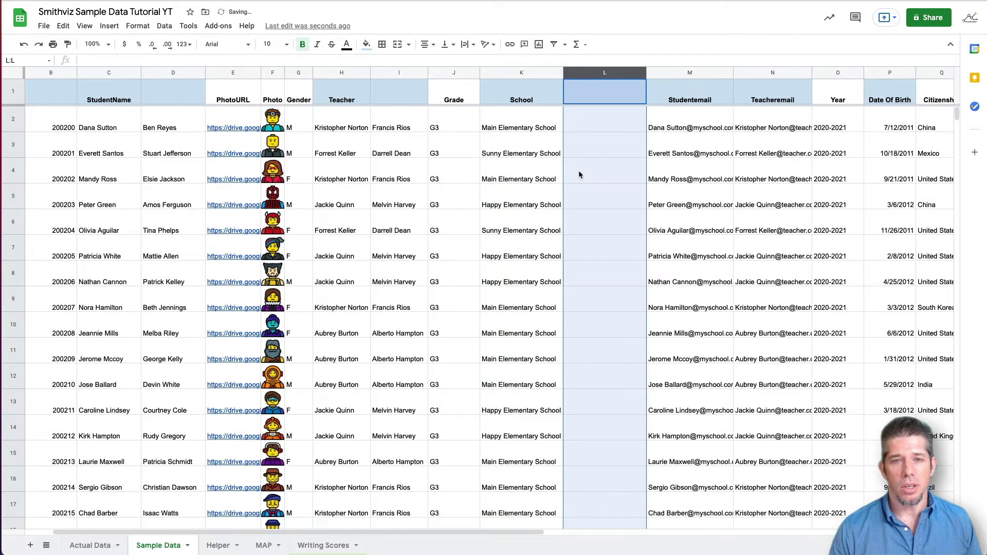
click(600, 124)
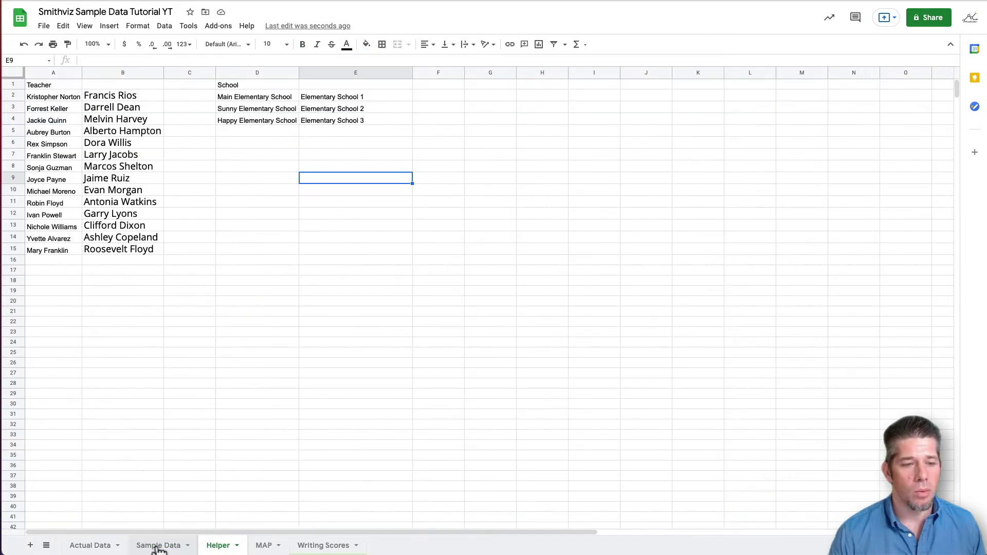
click(157, 546)
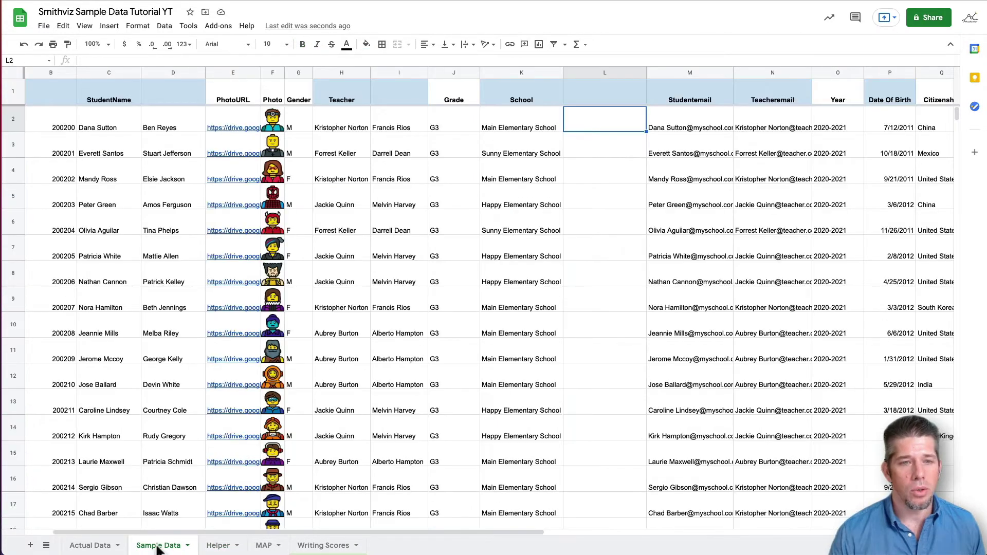
Start a VLOOKUP formula in Sample Data L2 with K2 as search key and the absolute range Helper!$D$2:$E$4.
text(=)
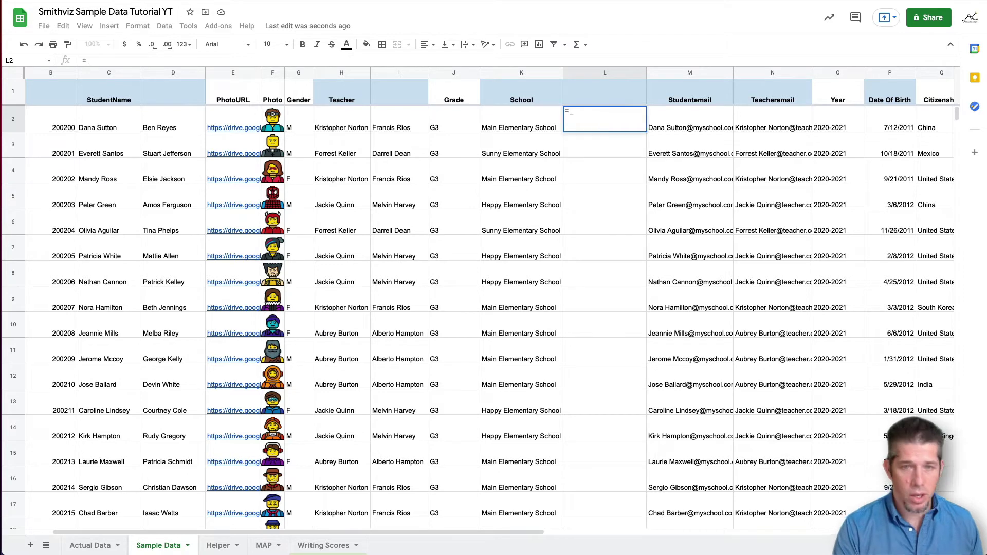
text(VLOOKUP()
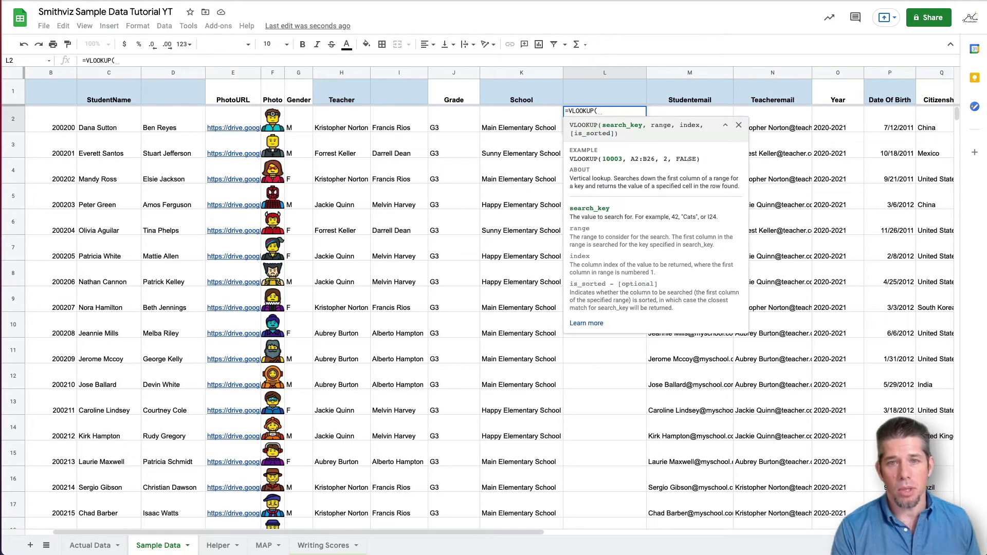
click(520, 120)
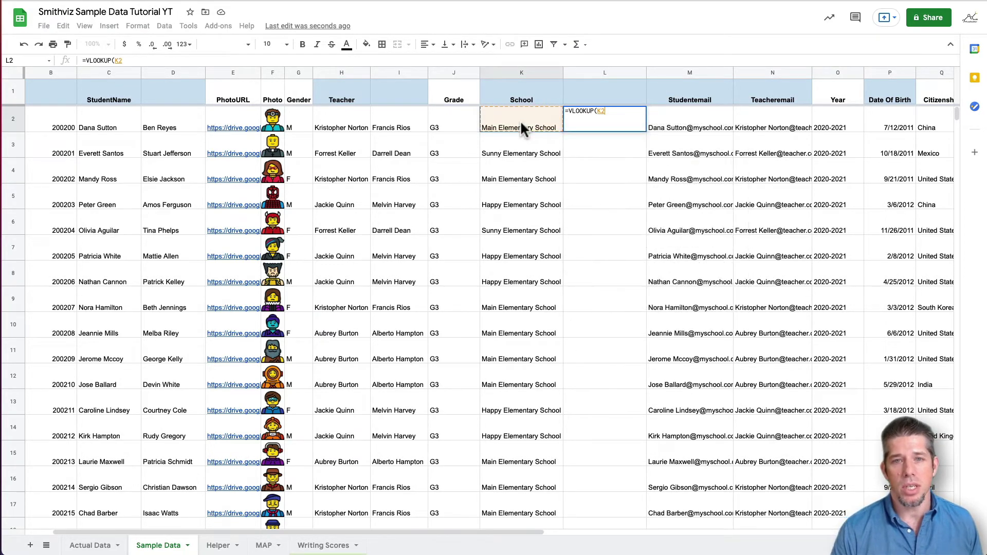
text(,)
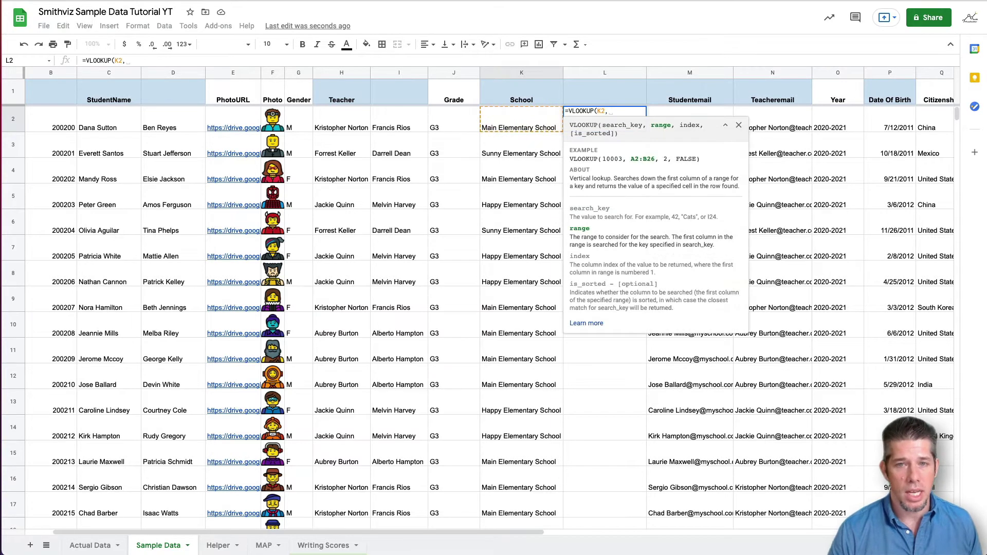
click(218, 546)
drag(266, 95, 331, 117)
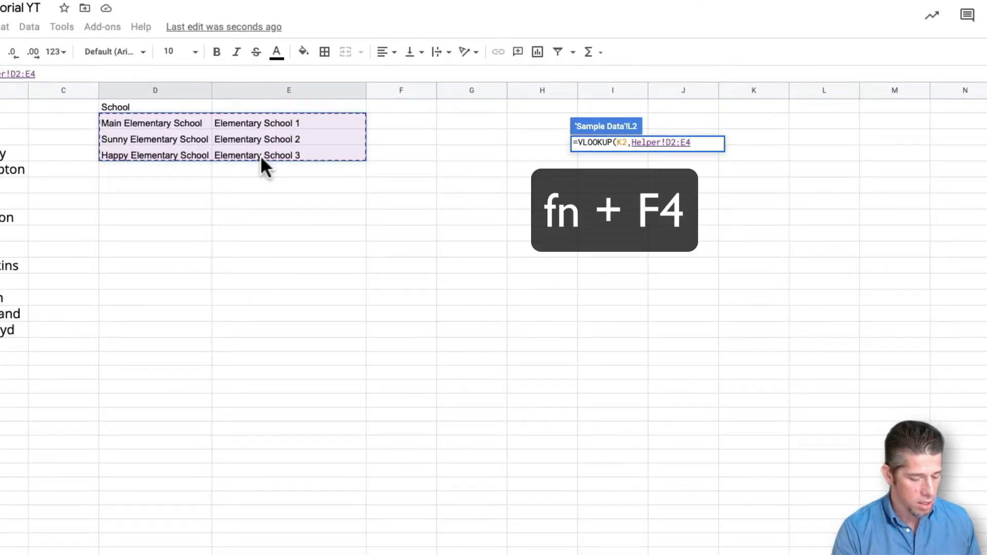
key(F4)
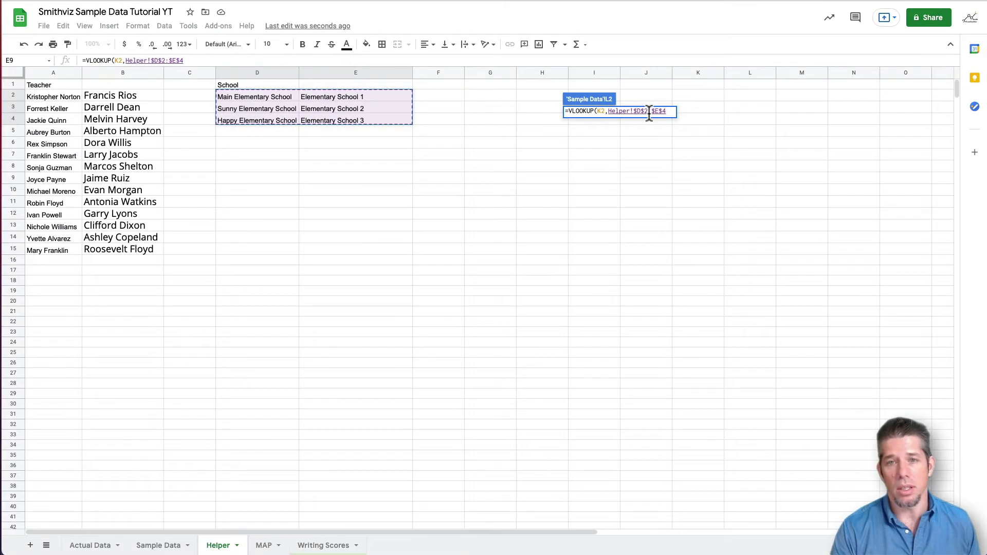
Complete the L2 school lookup with column index 2 and false for an exact match.
text(,)
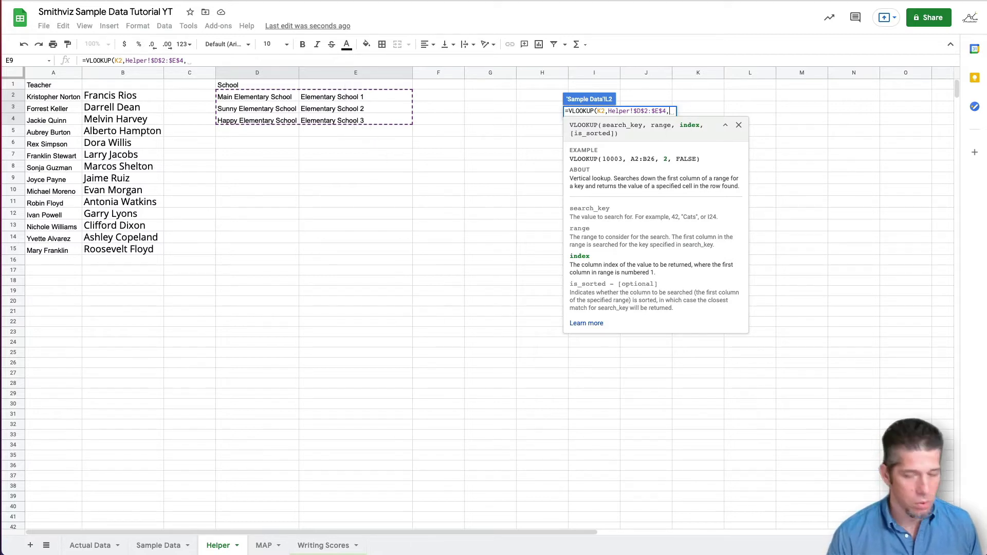
text(2,fasl)
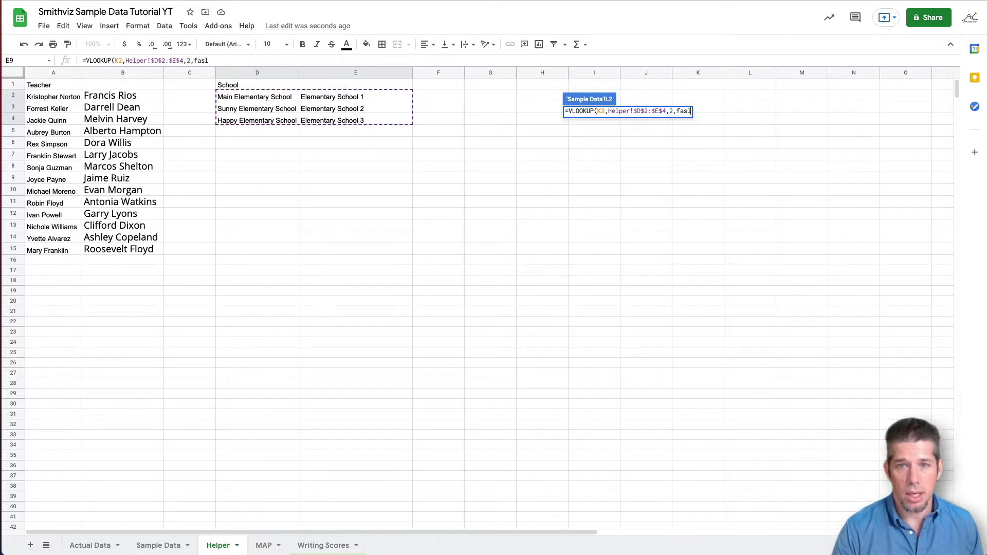
key(BackSpace)
key(BackSpace)
text(lse)
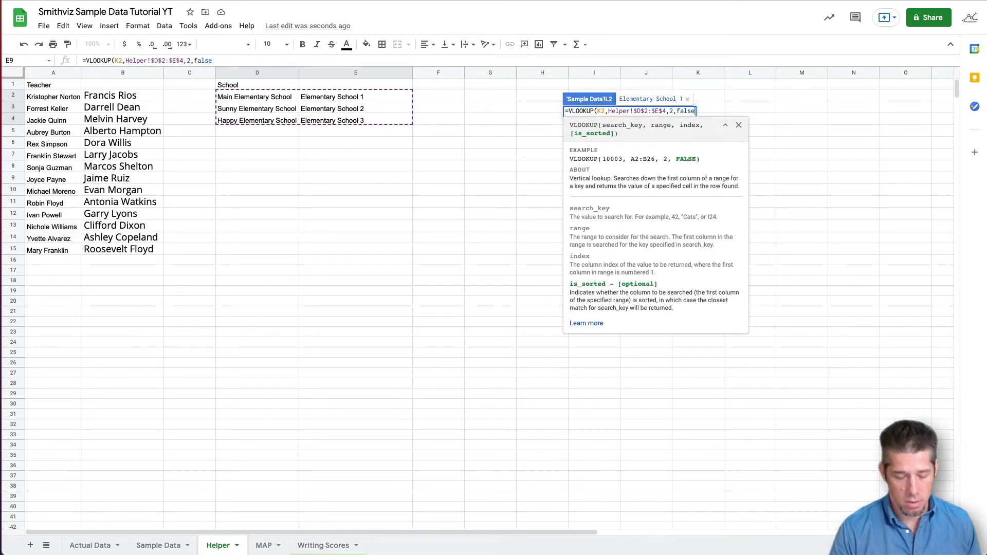
key(Return)
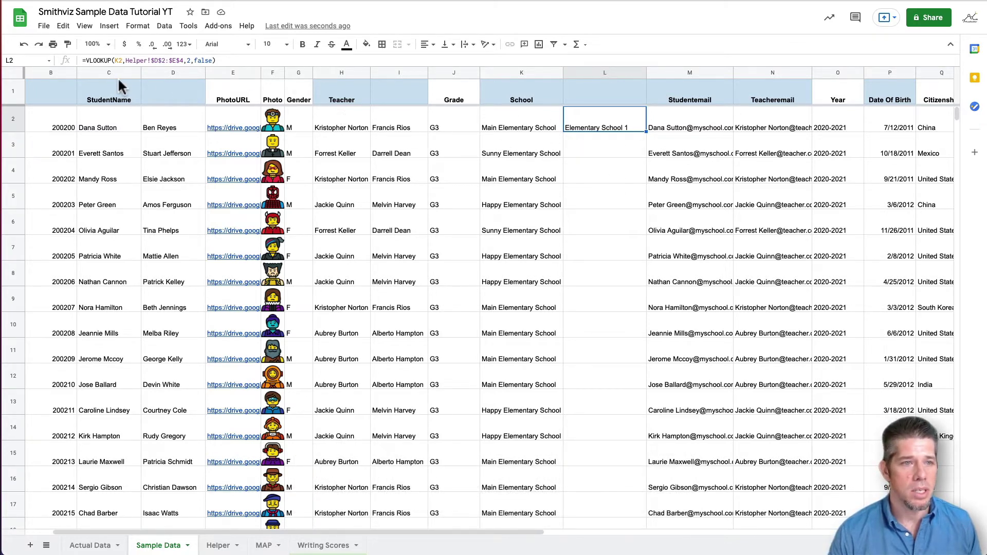
Wrap the L2 lookup in ARRAYFORMULA and extend its search key to K2:K so it covers the whole School column.
click(88, 60)
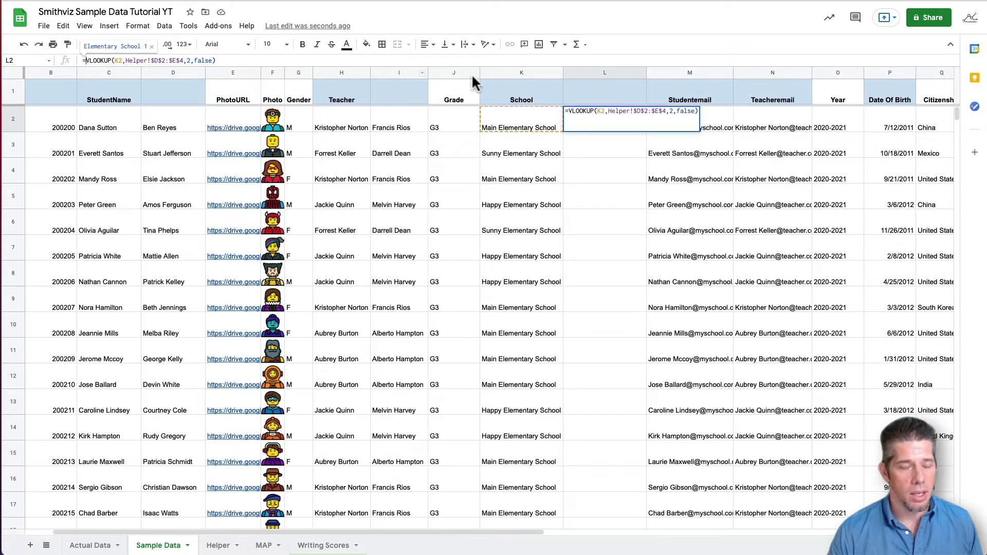
text(arrayfu)
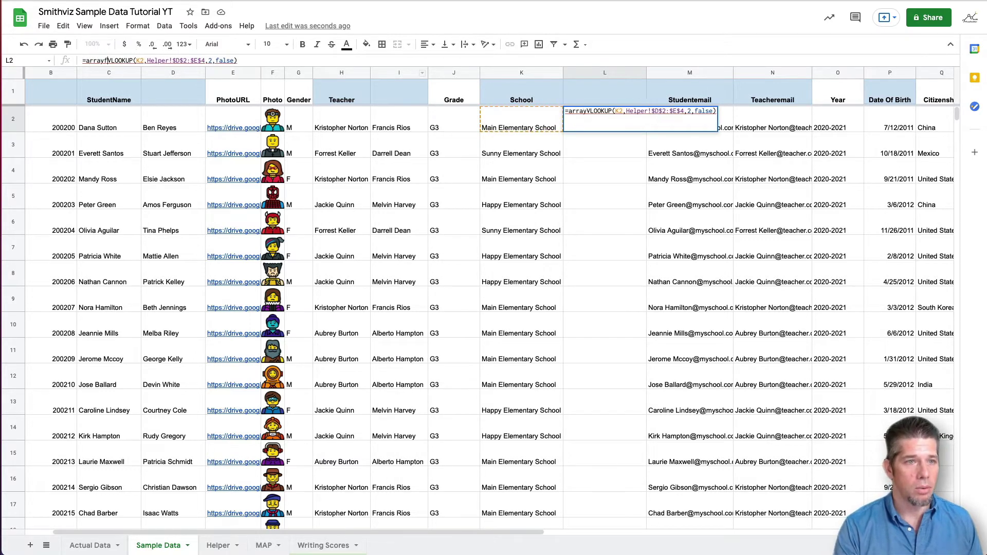
text(rmula)
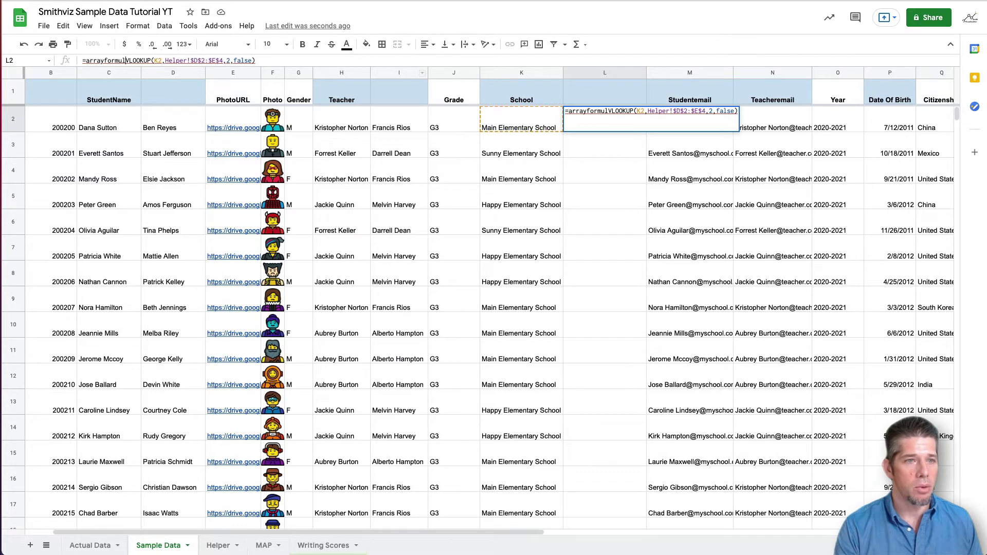
text(()
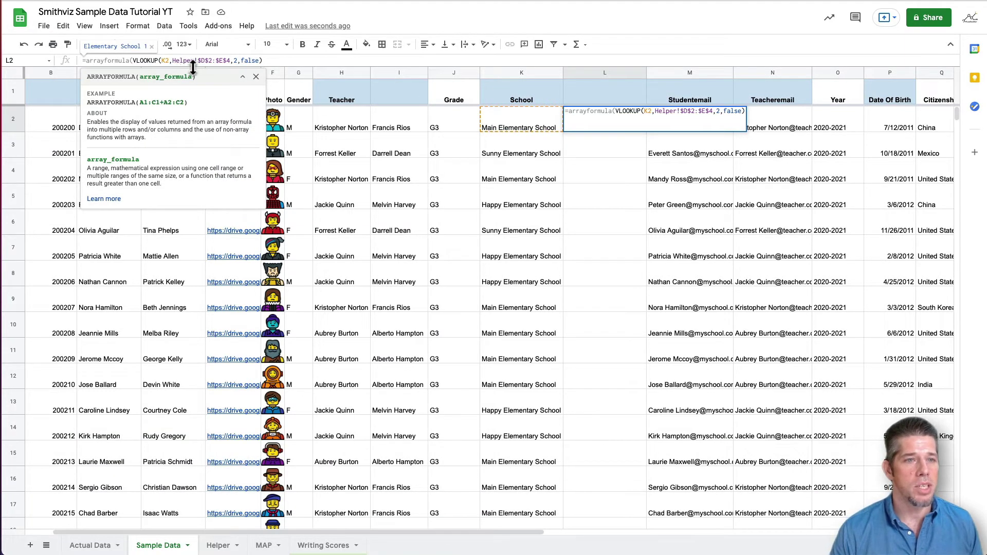
click(170, 61)
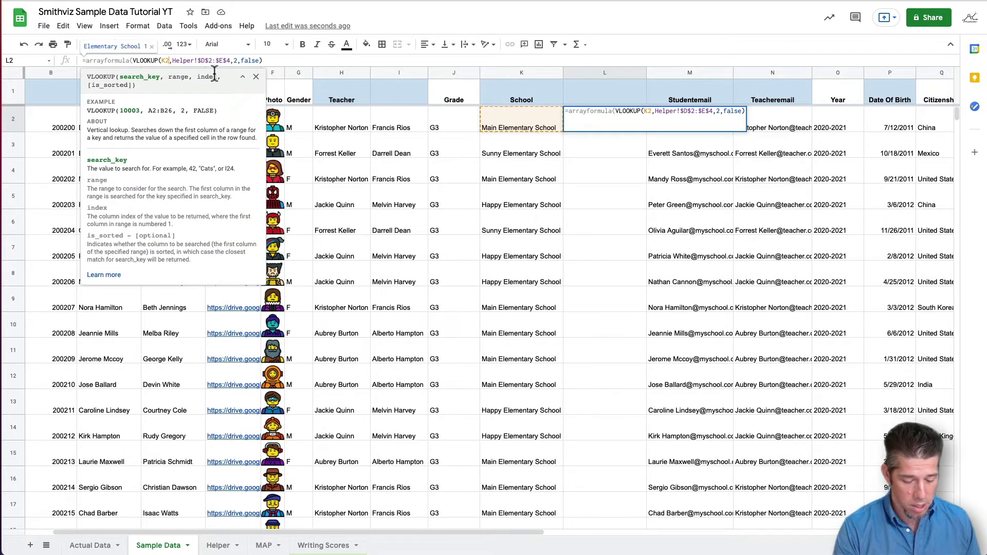
text(:K)
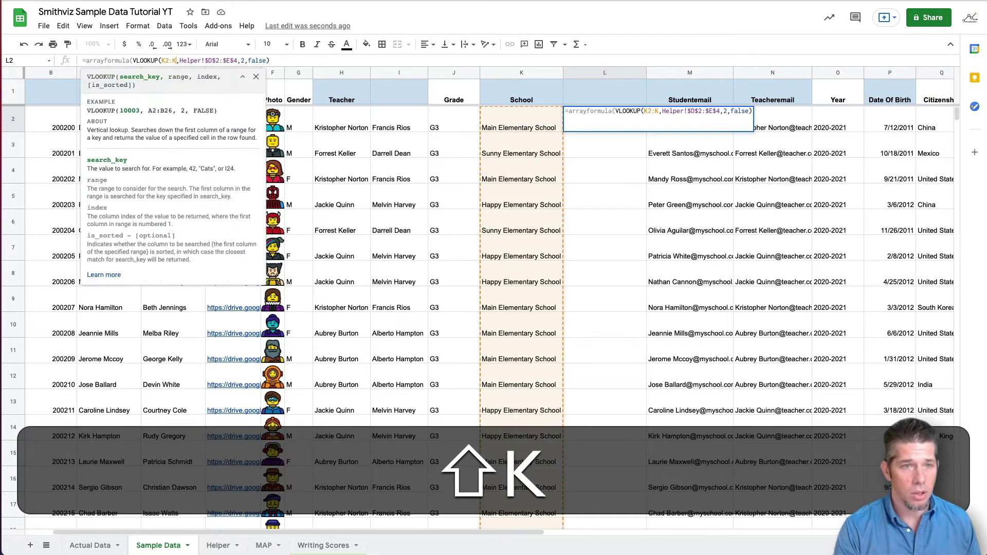
scroll(731, 124, down, 20)
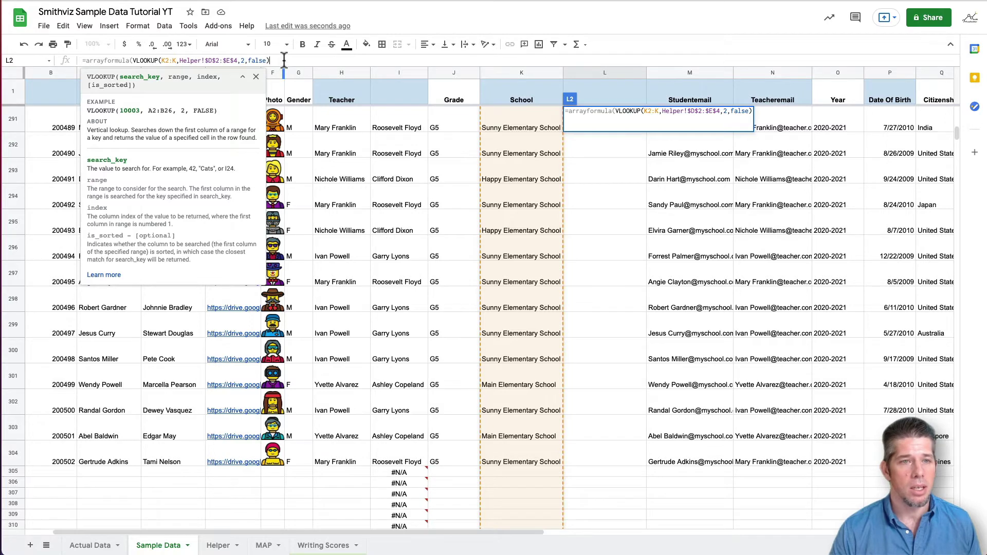
key(Return)
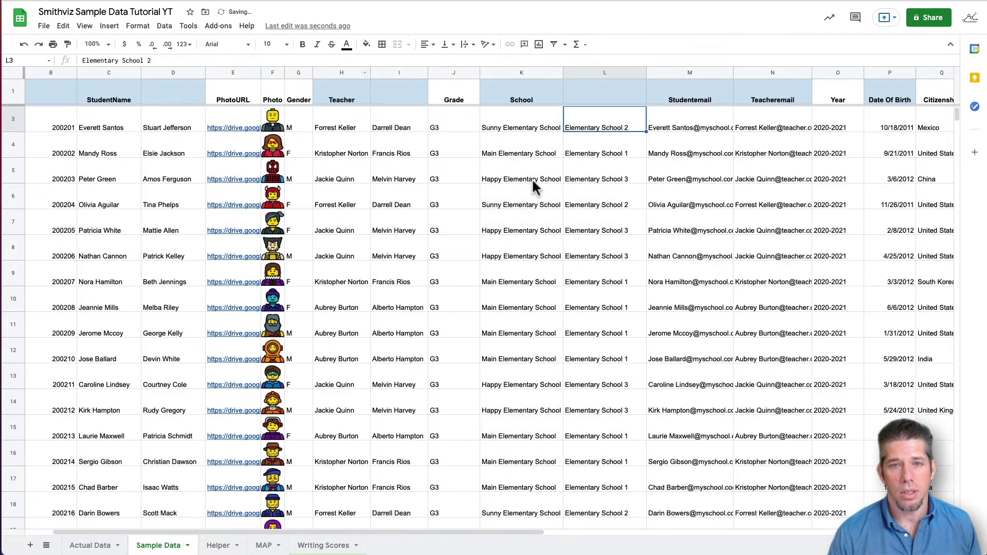
Check the replacement school names down column L, and inspect the lookup cells I305 and L305 below the last student row.
scroll(595, 324, down, 5)
scroll(594, 324, left, 1)
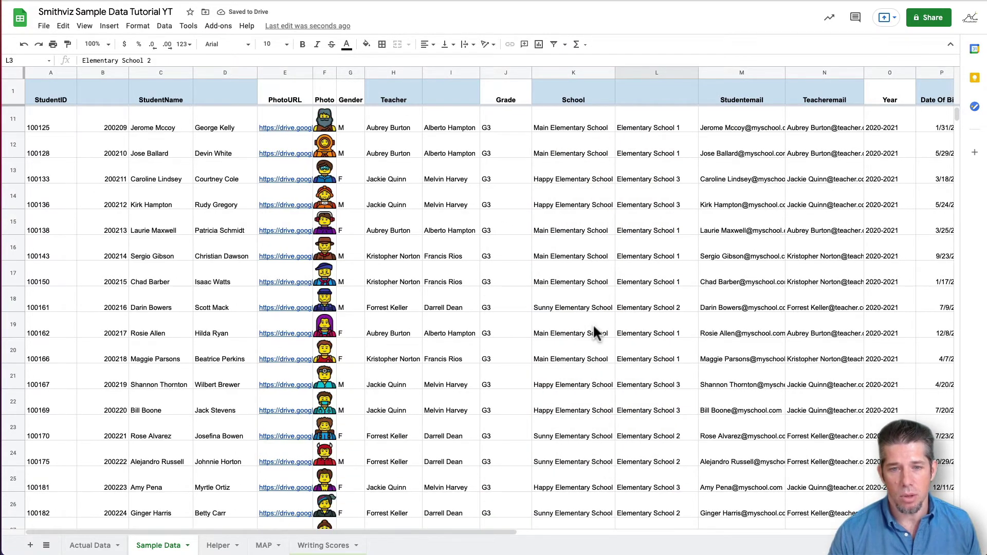
scroll(594, 329, down, 8)
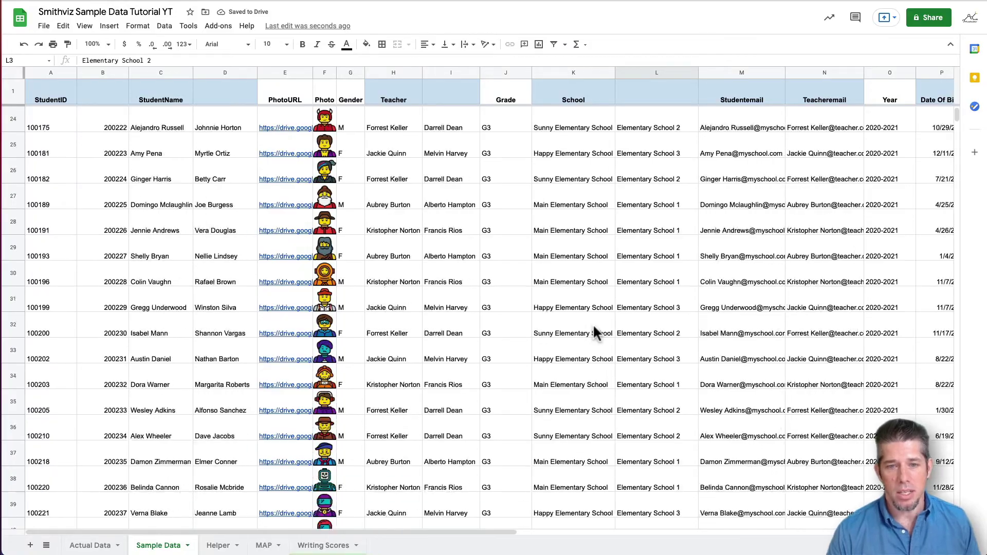
scroll(594, 329, down, 20)
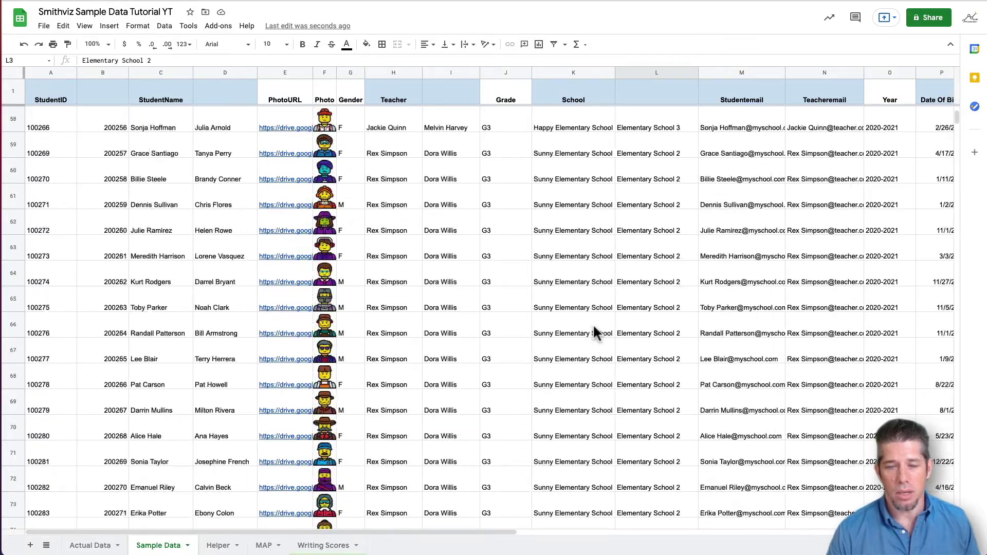
scroll(594, 333, down, 20)
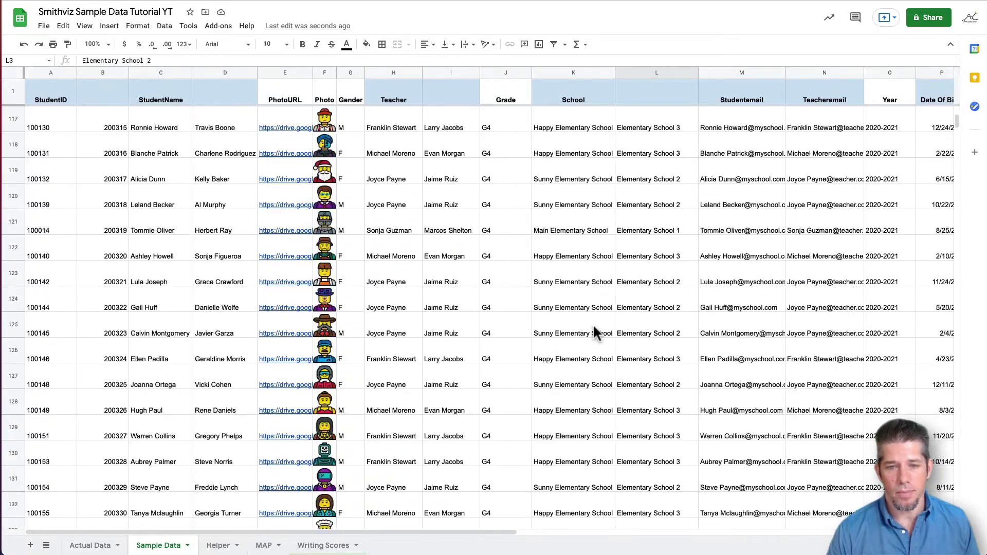
scroll(594, 327, down, 20)
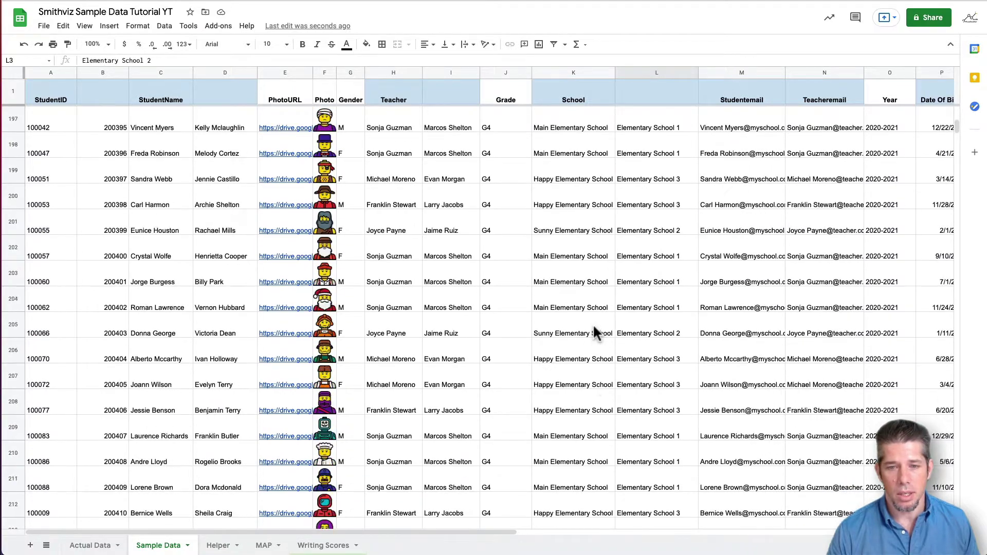
click(438, 301)
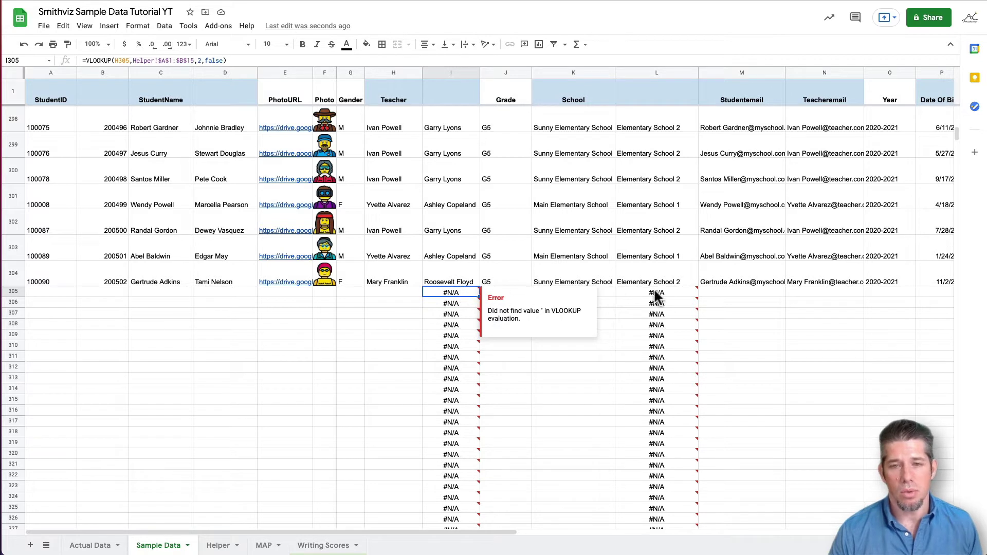
click(625, 292)
Delete the surplus teacher lookup formulas in column I from I305 down to the end of the sheet.
click(457, 292)
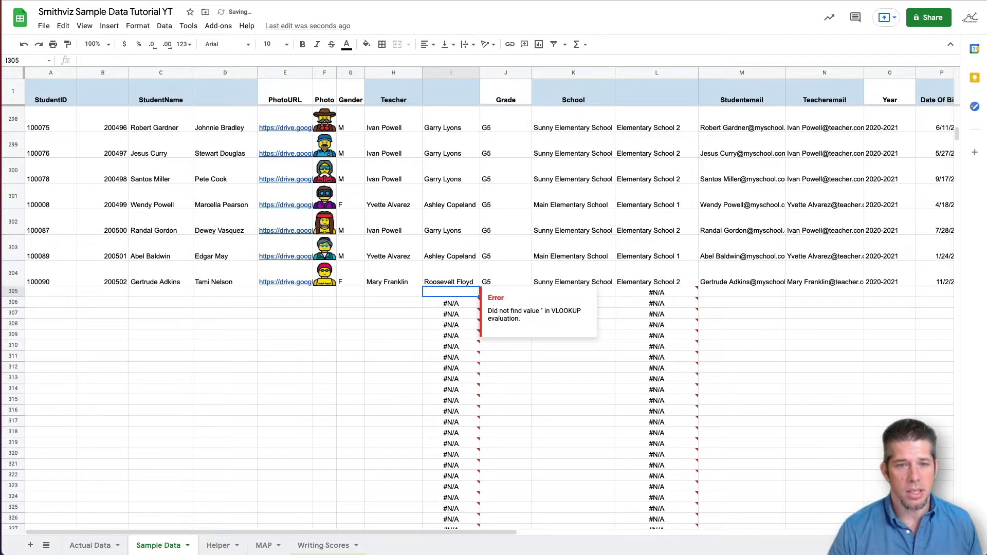
key(Delete)
click(413, 345)
click(450, 308)
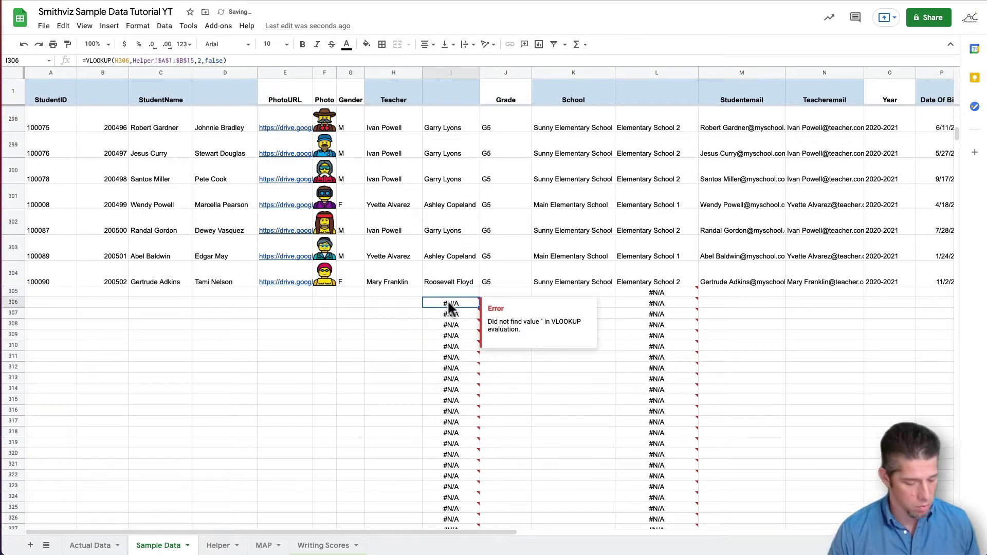
key(shift+super+Down)
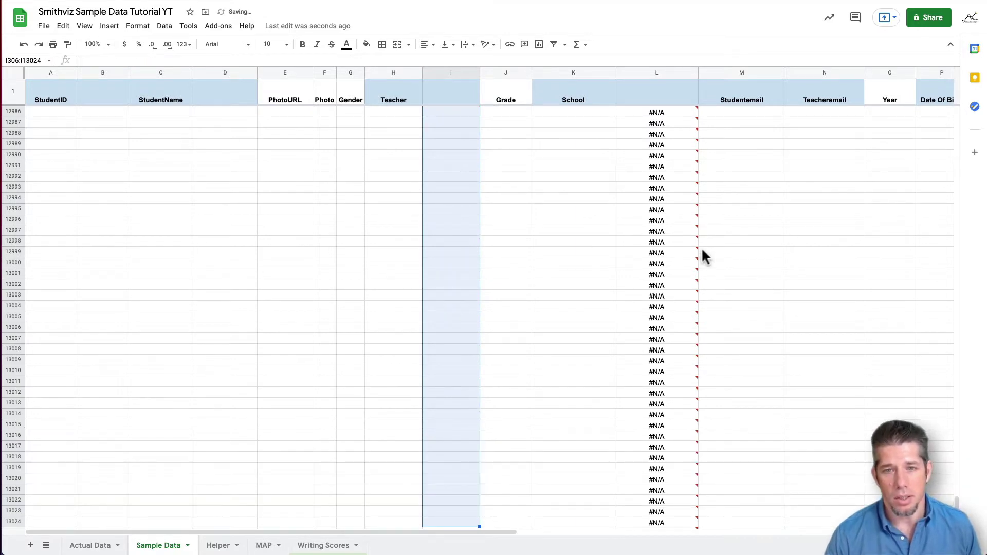
Try to delete the #N/A value in cell L305 below the last student row.
scroll(701, 247, up, 5)
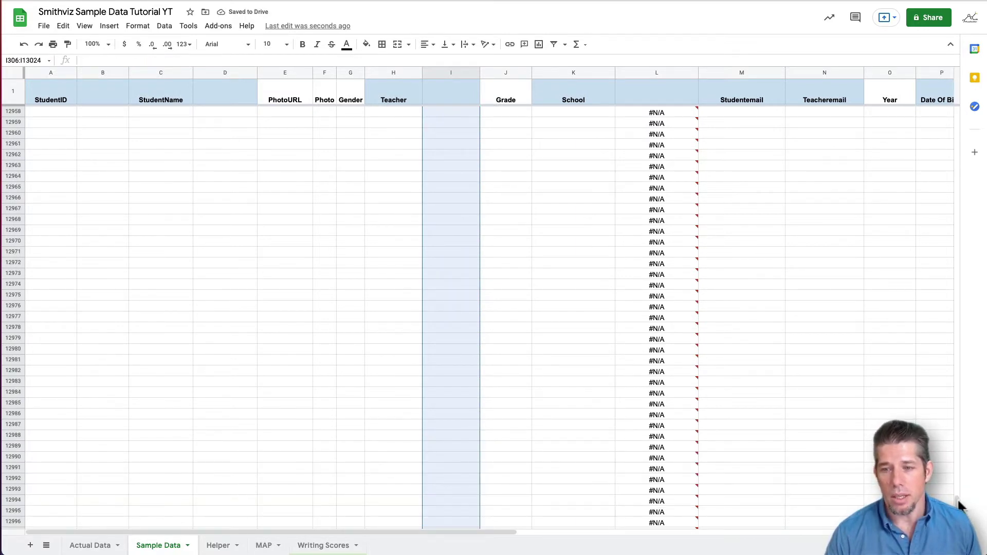
drag(957, 499, 957, 134)
click(660, 218)
key(Delete)
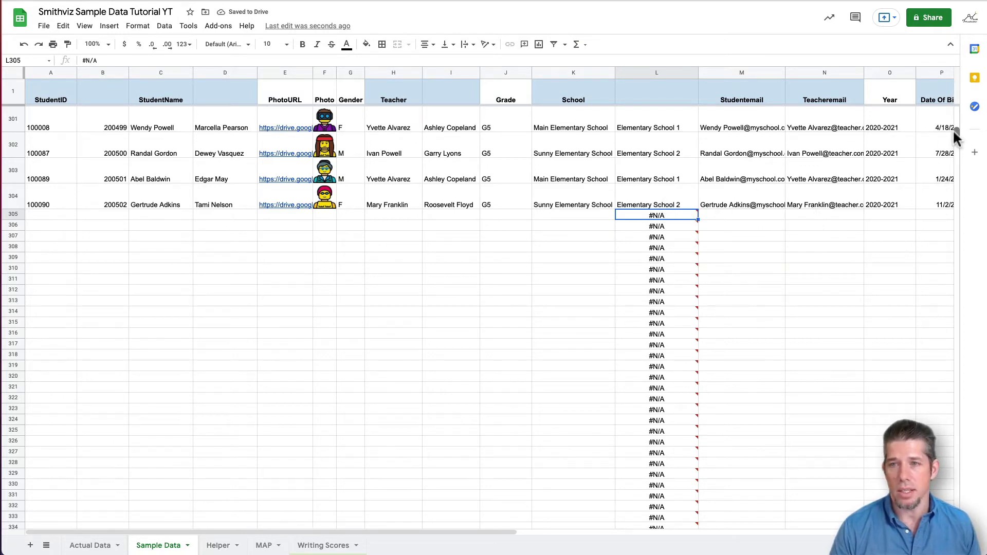
Wrap the L2 ARRAYFORMULA lookup in IFERROR with " " as the value returned on error.
drag(953, 129, 952, 90)
click(695, 121)
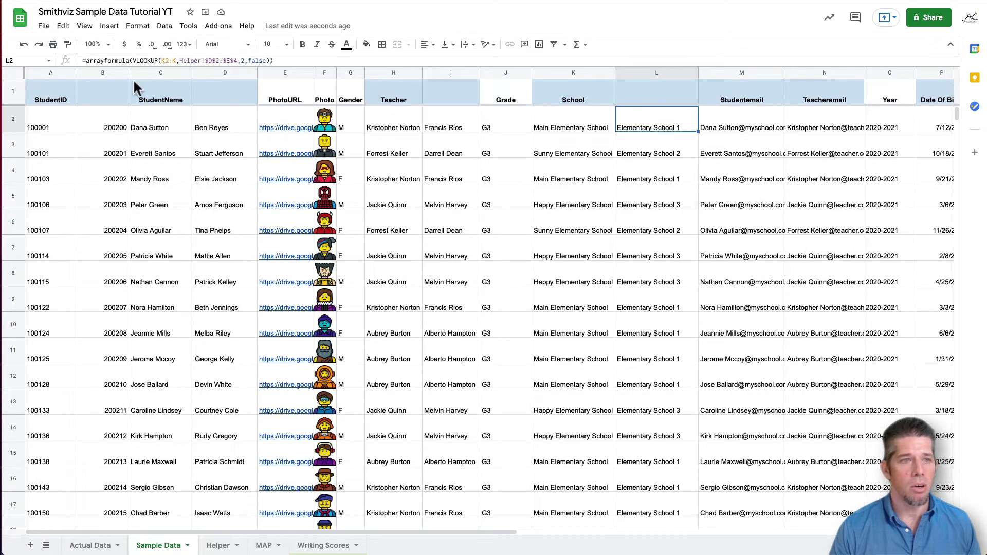
click(88, 60)
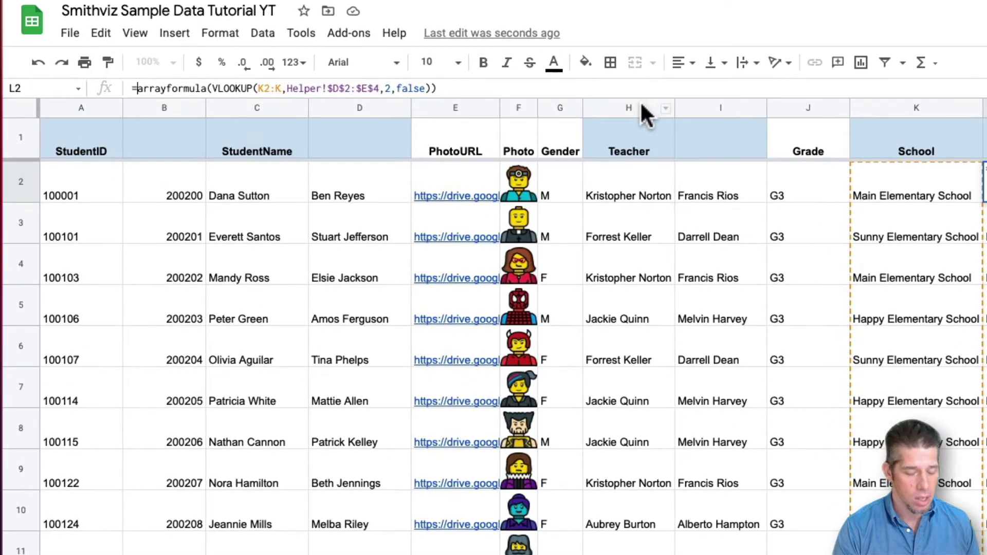
text(iferror)
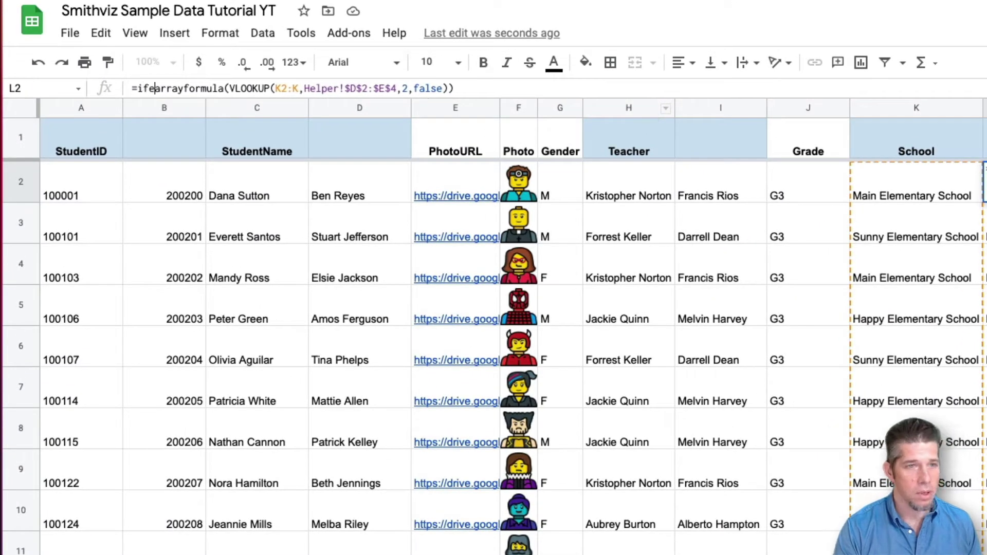
text(()
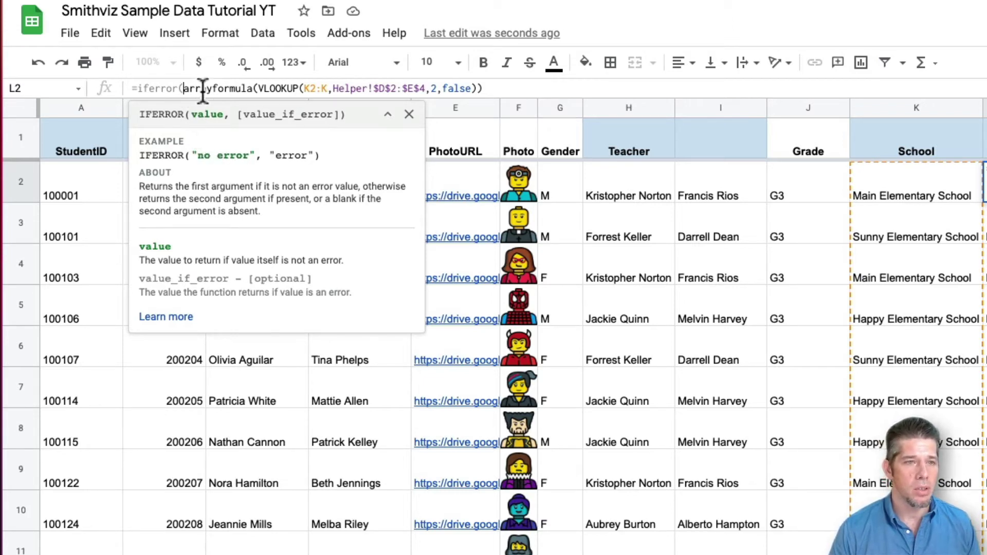
click(477, 89)
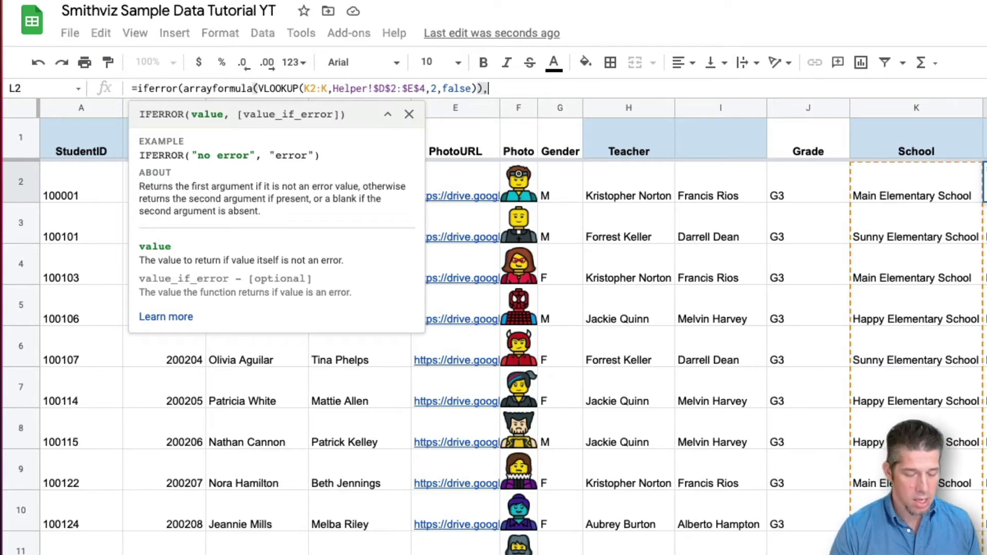
text(,)
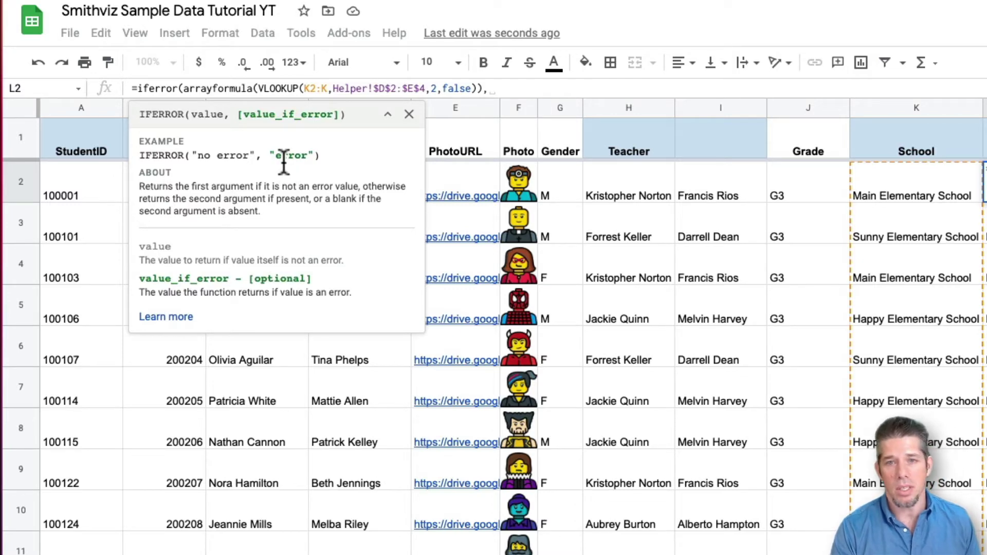
text(")
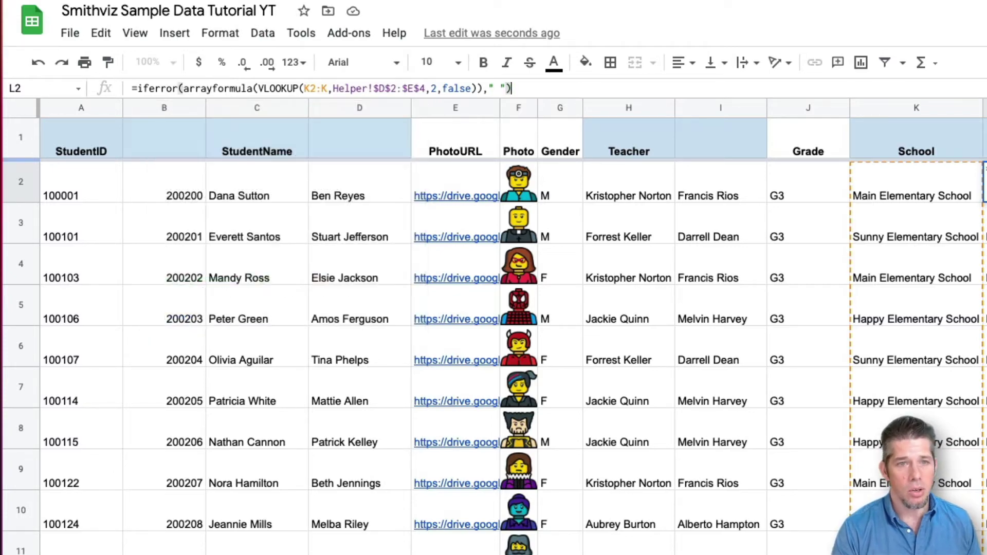
key(Return)
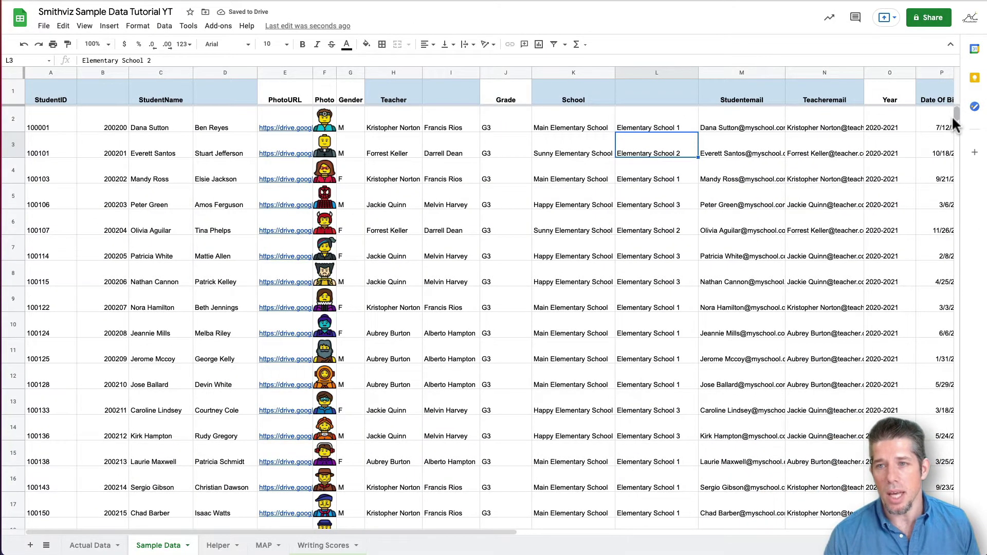
Check column L around L305 below the last student row, and review the formula in L2.
mouse_move(955, 124)
mouse_down()
mouse_move(956, 146)
mouse_move(957, 136)
mouse_up()
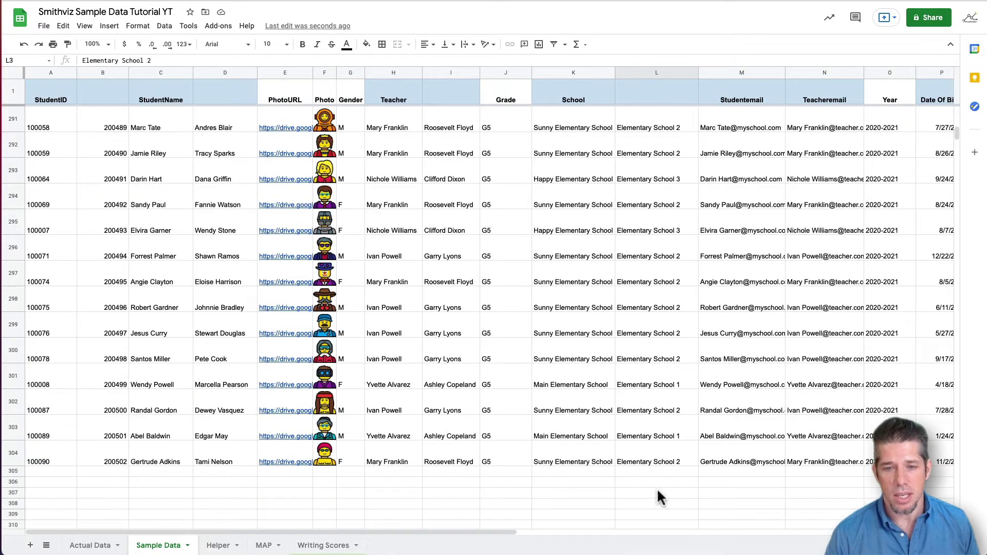
click(655, 472)
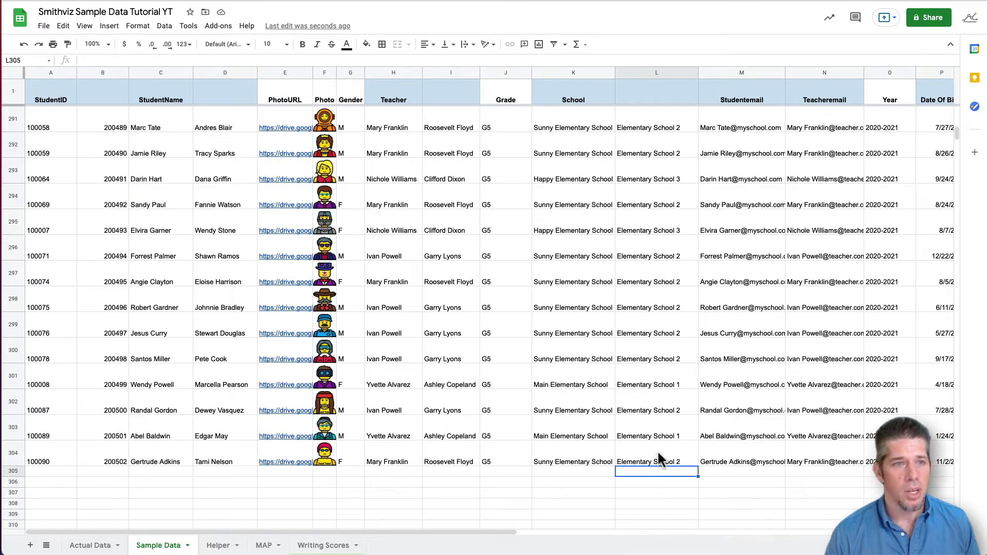
scroll(642, 231, up, 20)
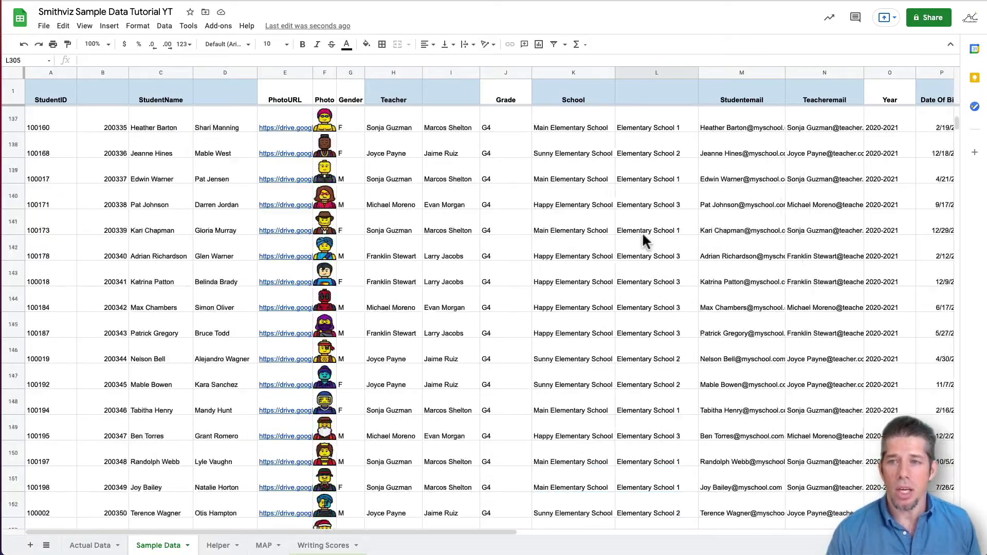
scroll(642, 232, up, 15)
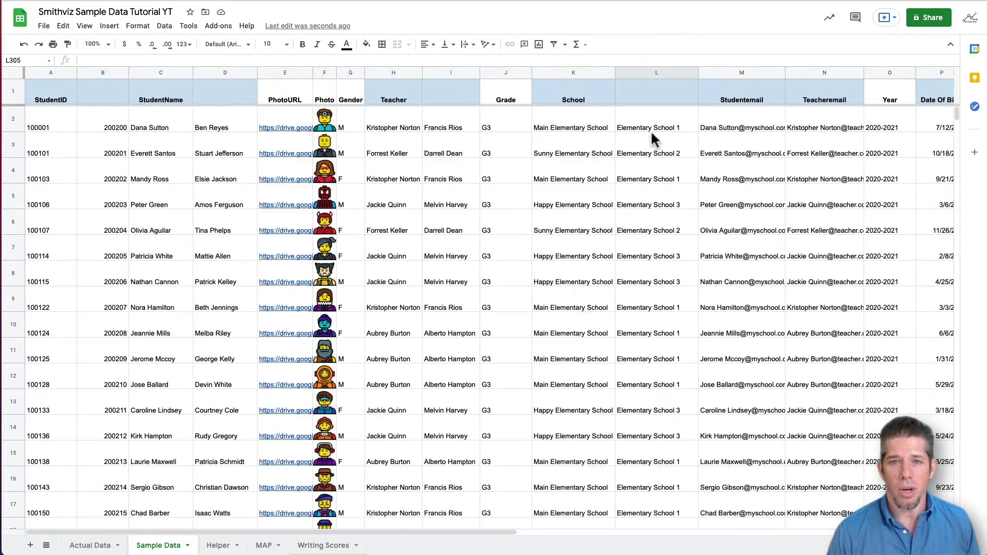
click(653, 128)
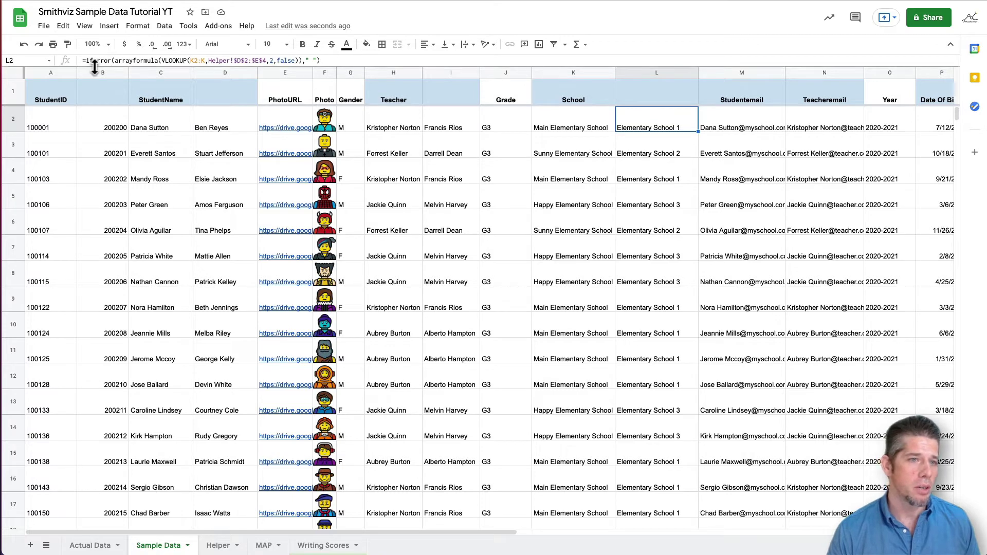
Fit the widths of the Studentemail and Teacheremail columns to their contents.
scroll(484, 257, right, 5)
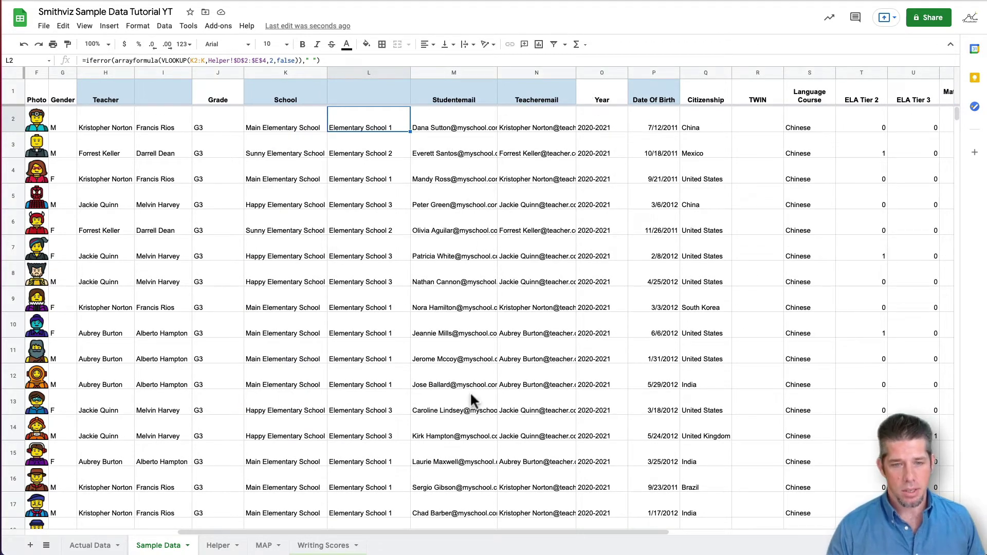
double_click(497, 73)
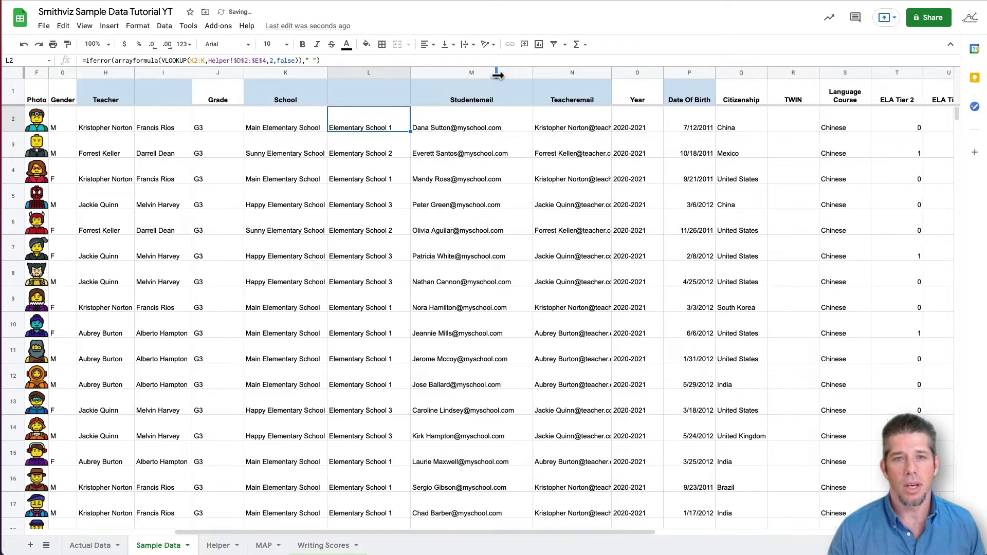
double_click(612, 73)
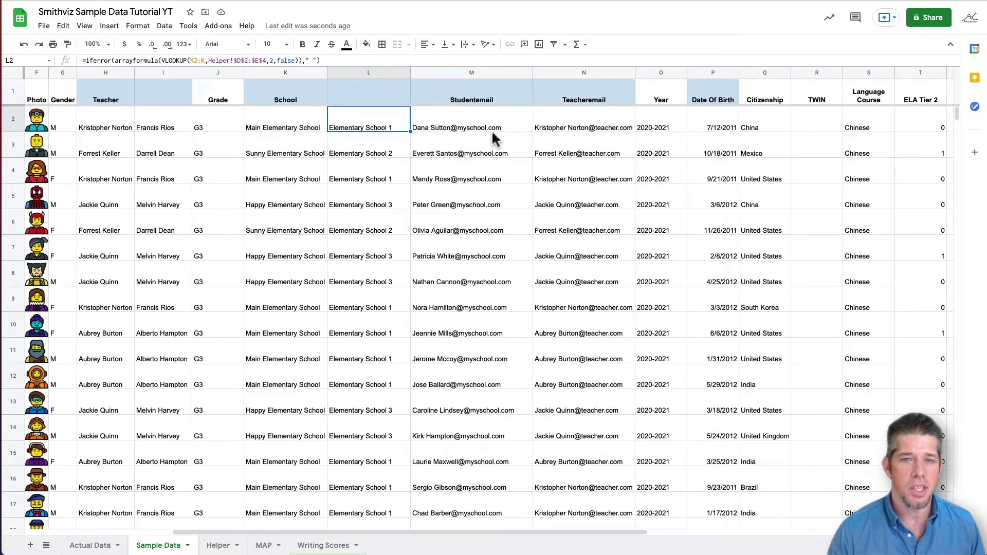
Review the formulas in M4 and M2, and insert one empty column to the right of Studentemail.
click(474, 174)
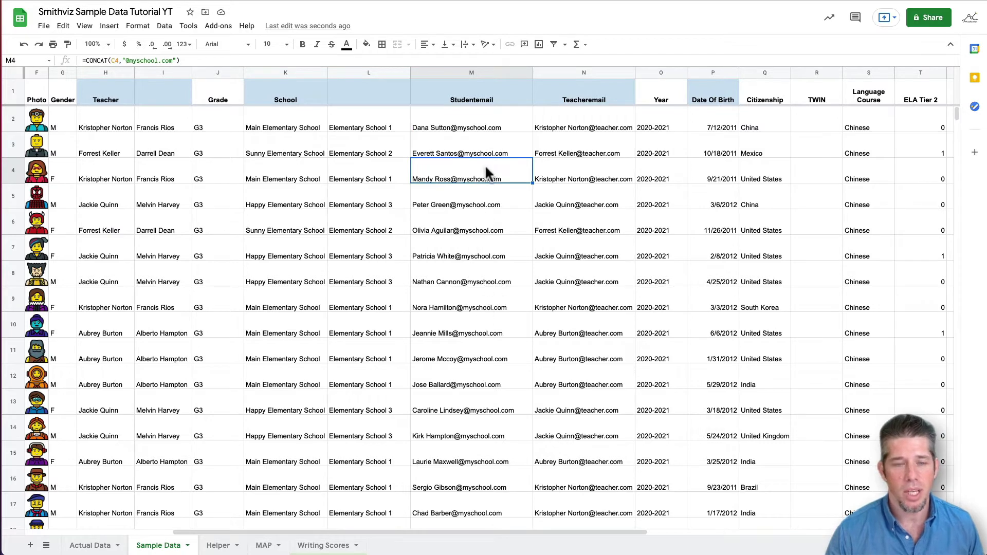
click(486, 125)
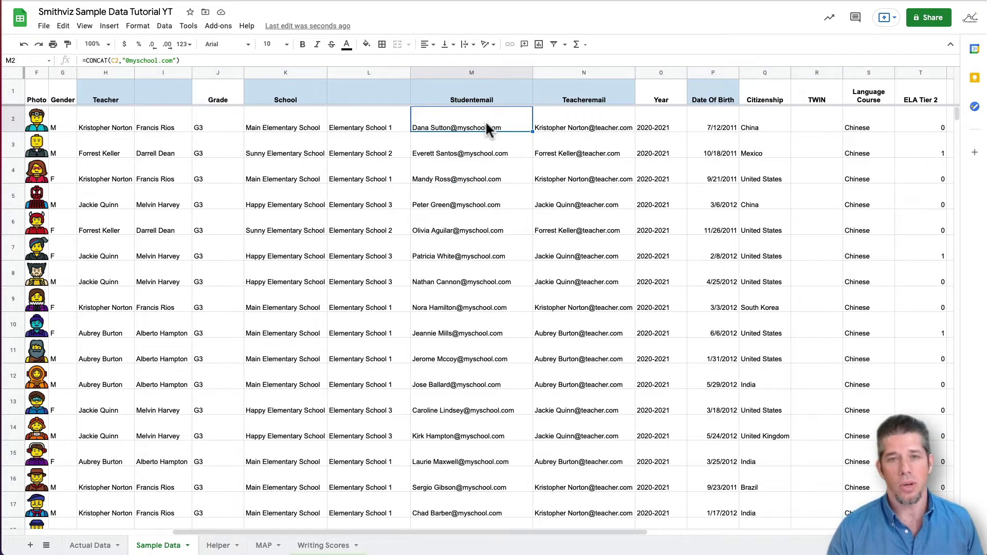
click(473, 72)
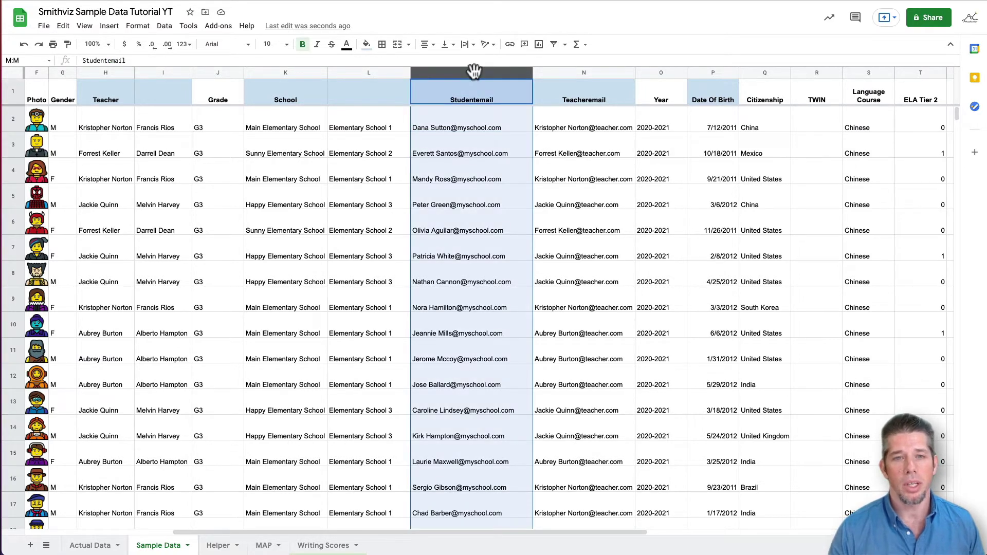
right_click(473, 72)
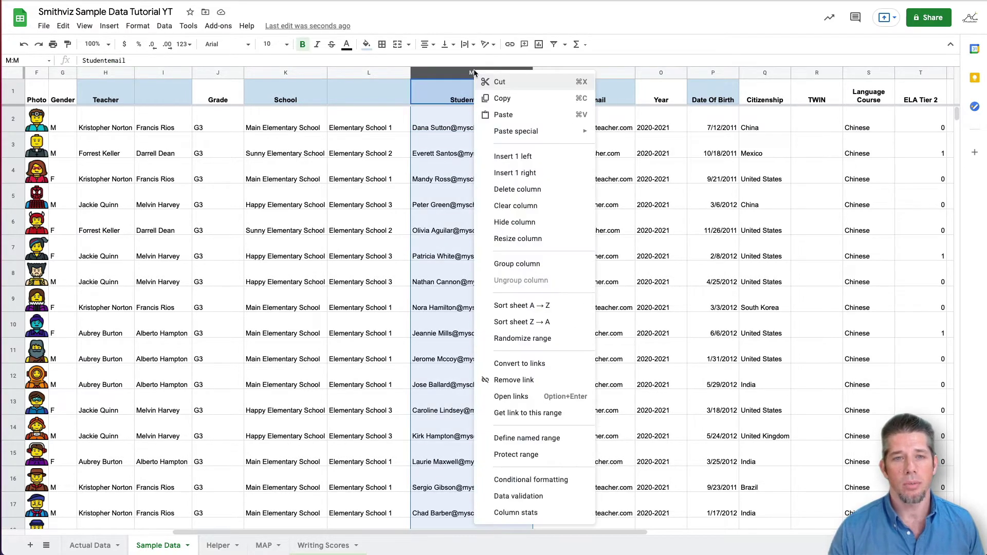
click(509, 173)
Start a CONCATENATE formula in N2 with the replacement student name in D2 as its first string.
click(583, 128)
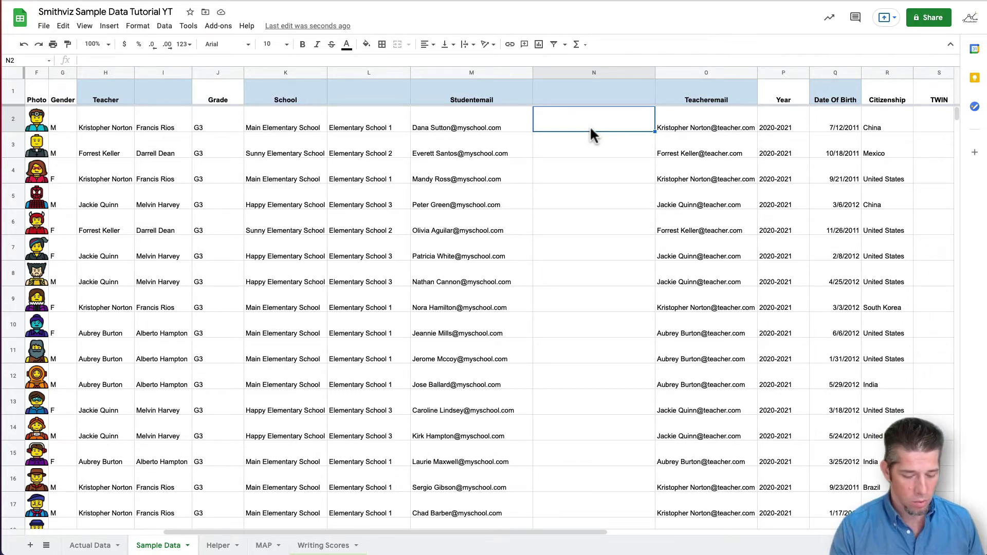
text(=conca)
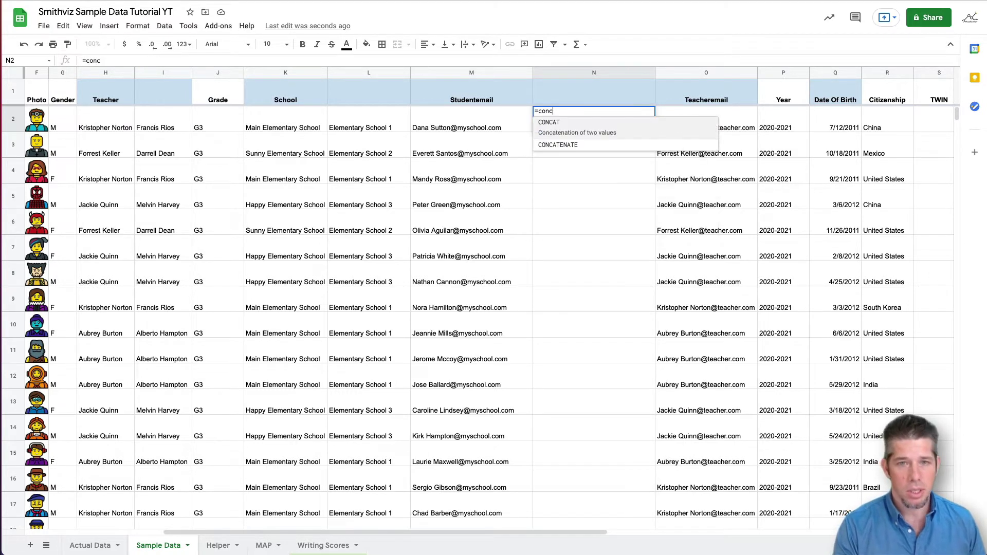
click(550, 145)
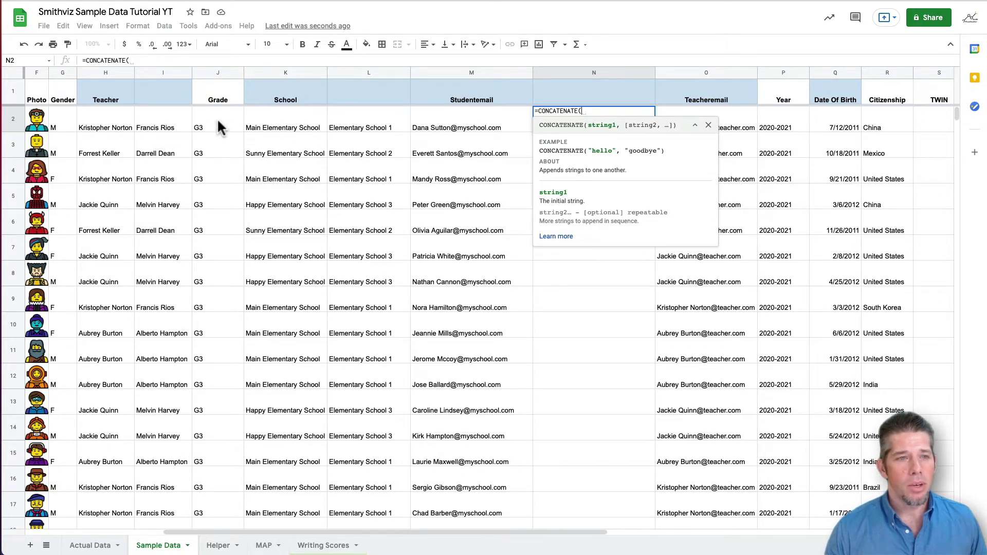
scroll(217, 119, left, 3)
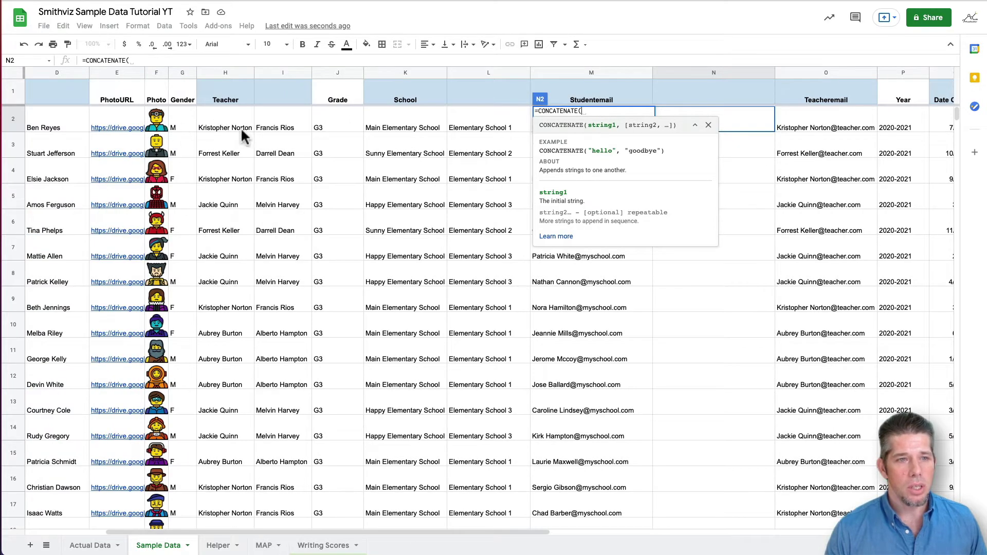
scroll(286, 127, left, 3)
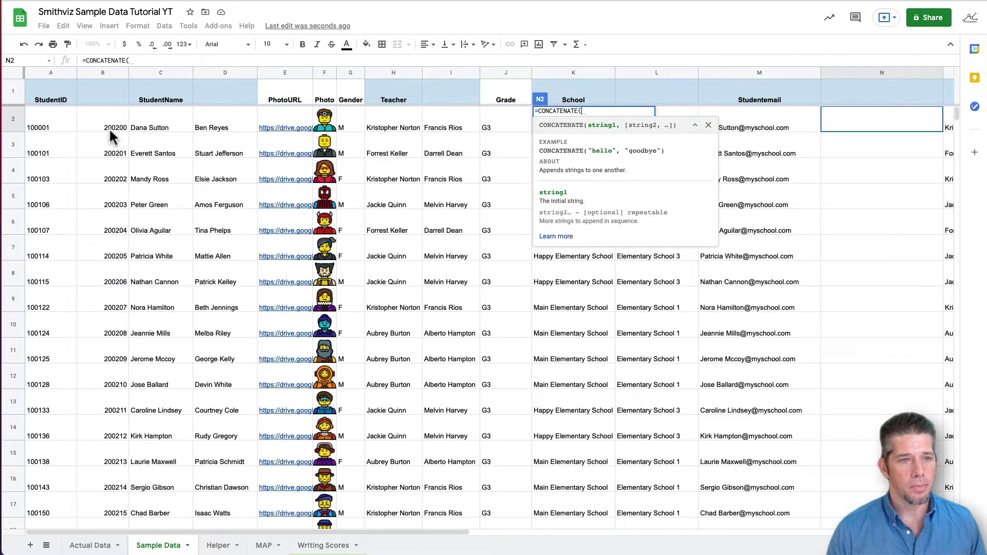
click(229, 121)
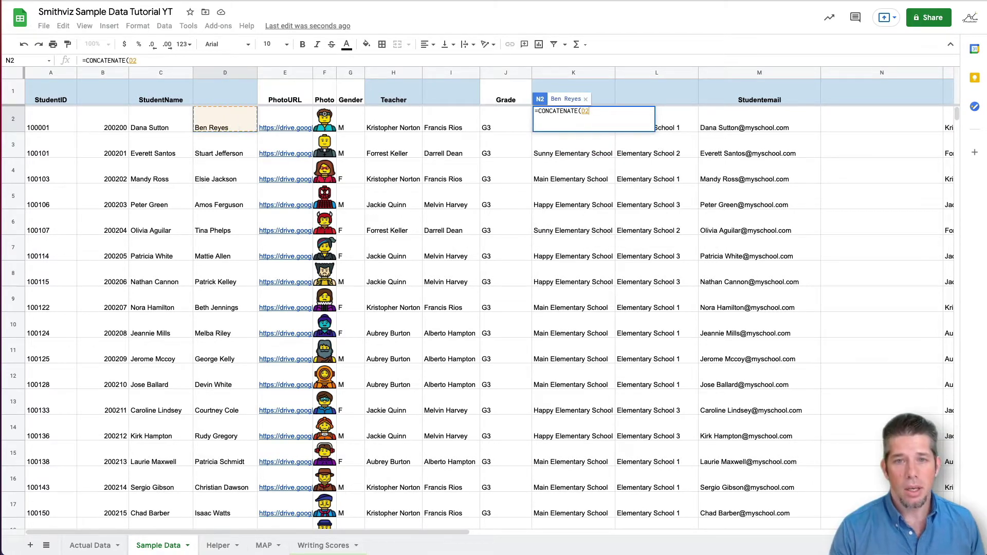
text(,)
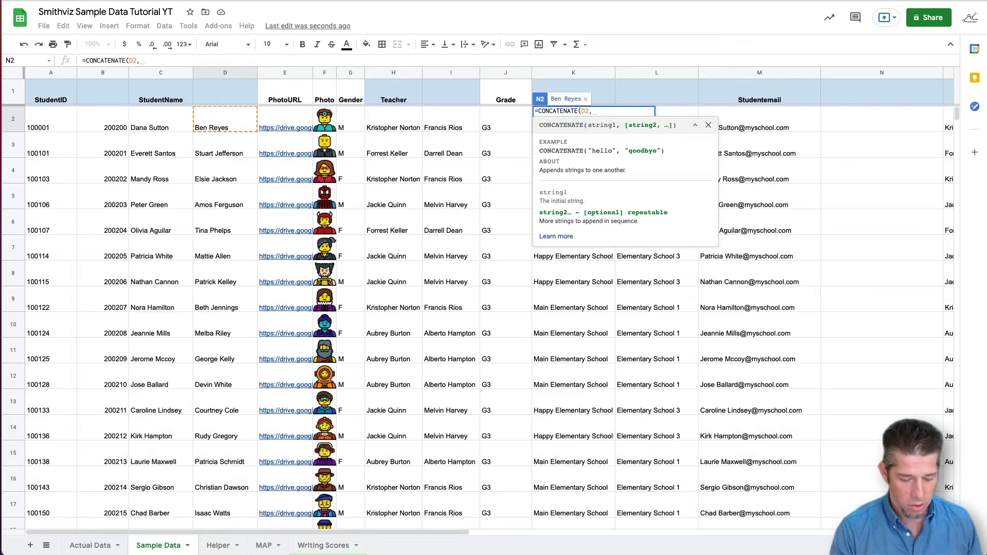
text(")
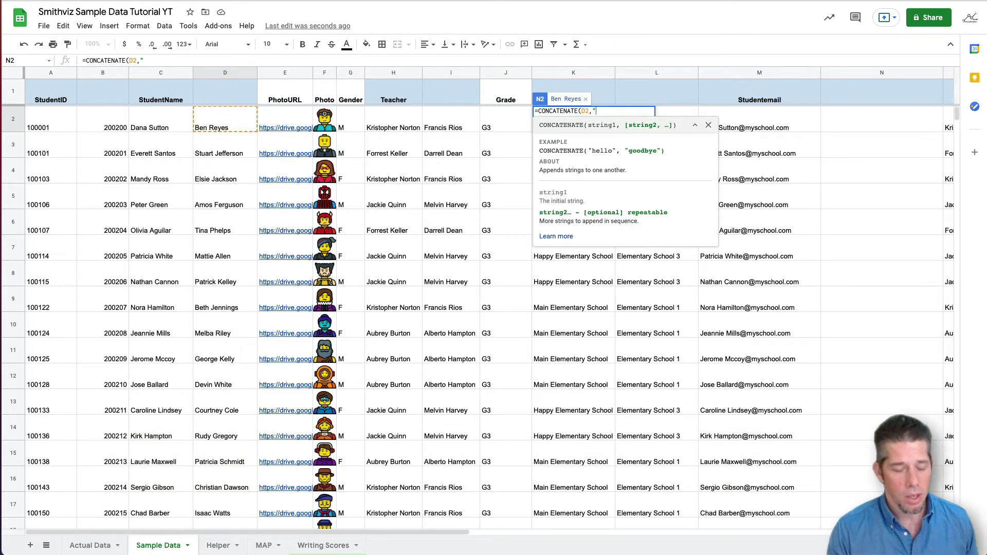
text(@)
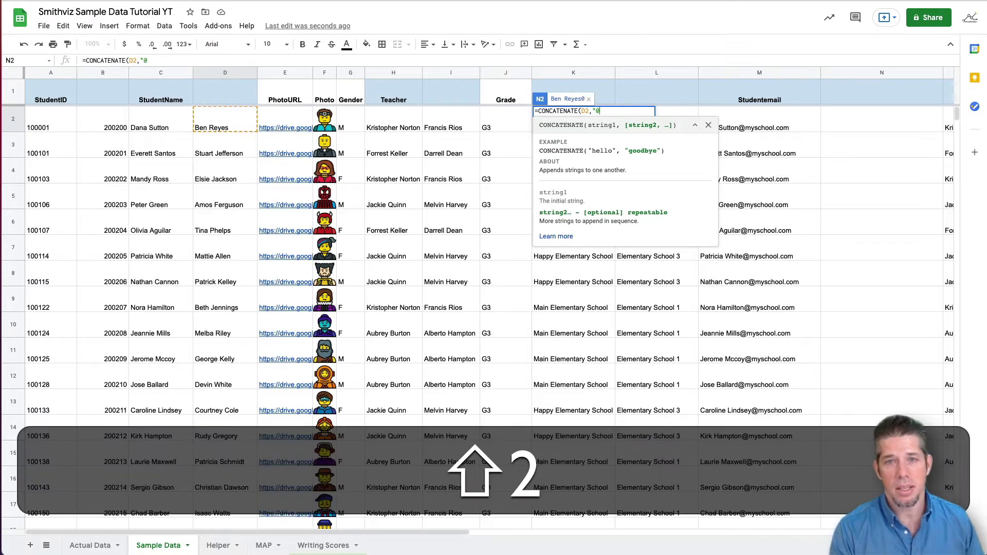
text(schoo)
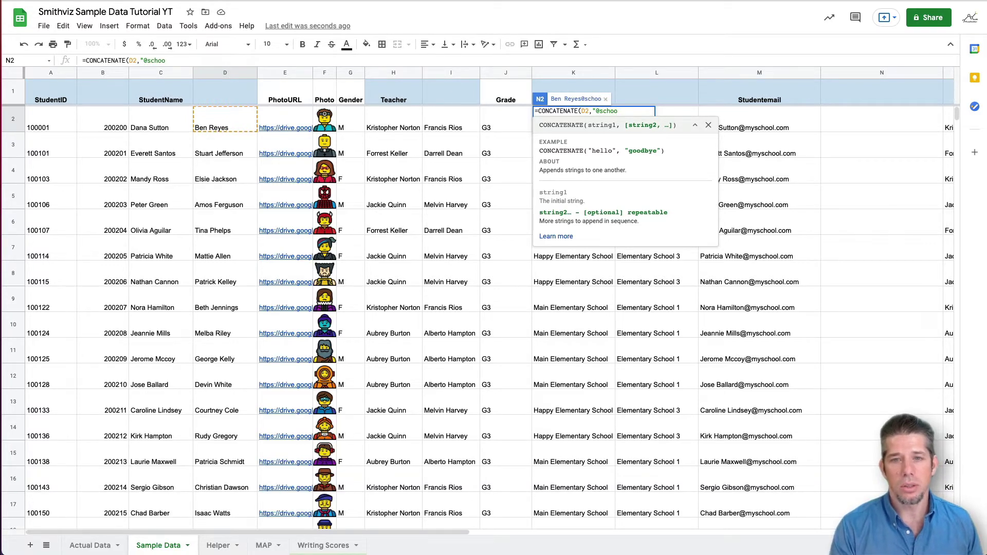
text(lemail)
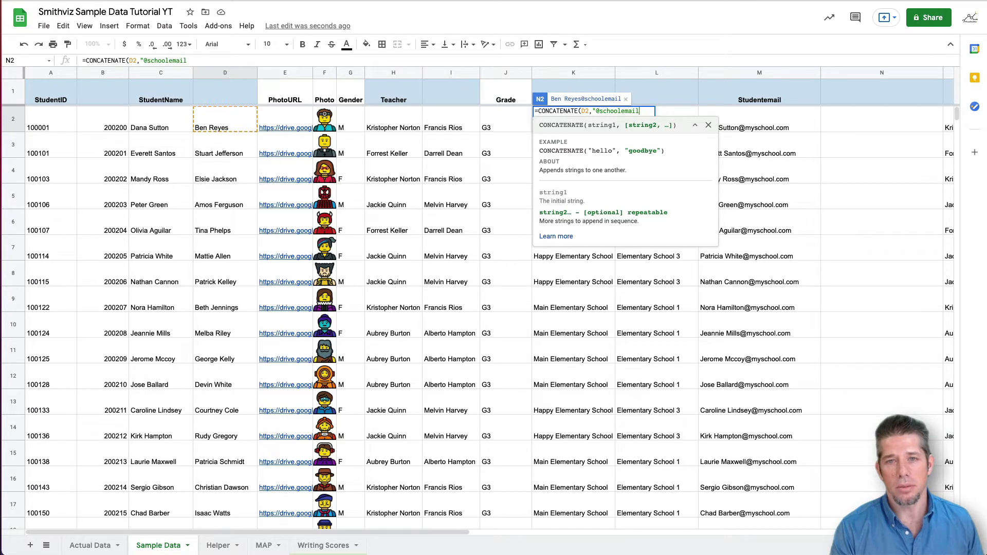
text(.oom")
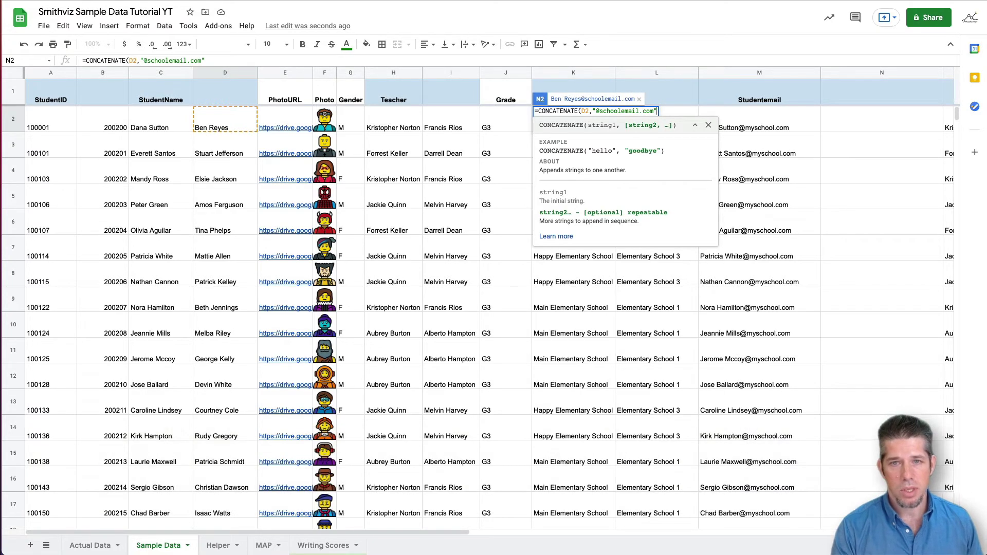
key(Return)
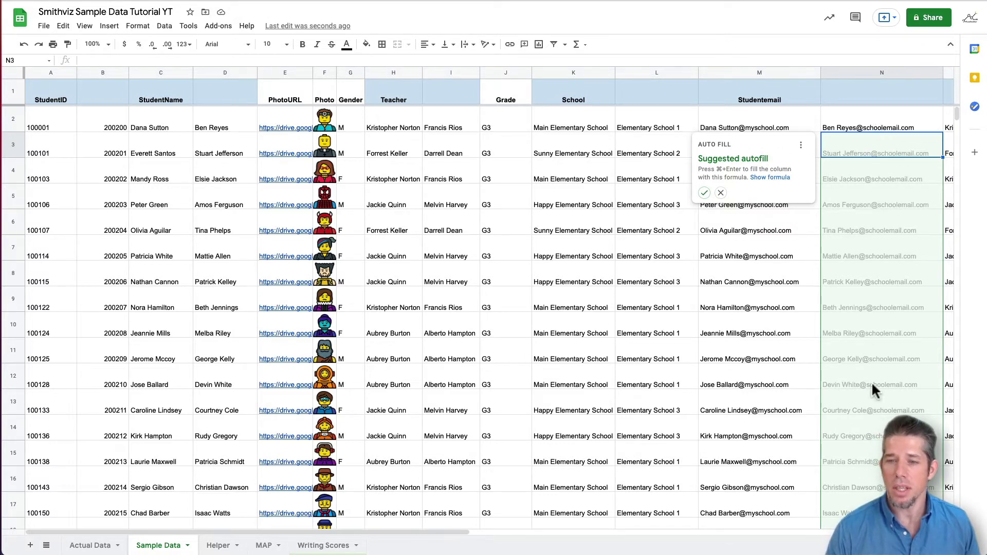
click(704, 194)
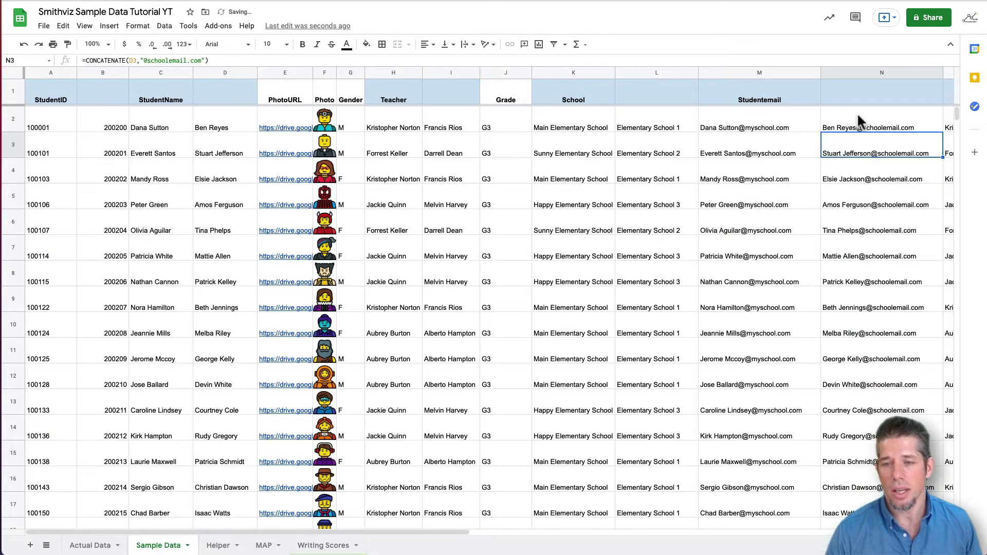
Insert one empty column to the right of Date Of Birth and select its first data cell, S2.
scroll(875, 169, right, 1)
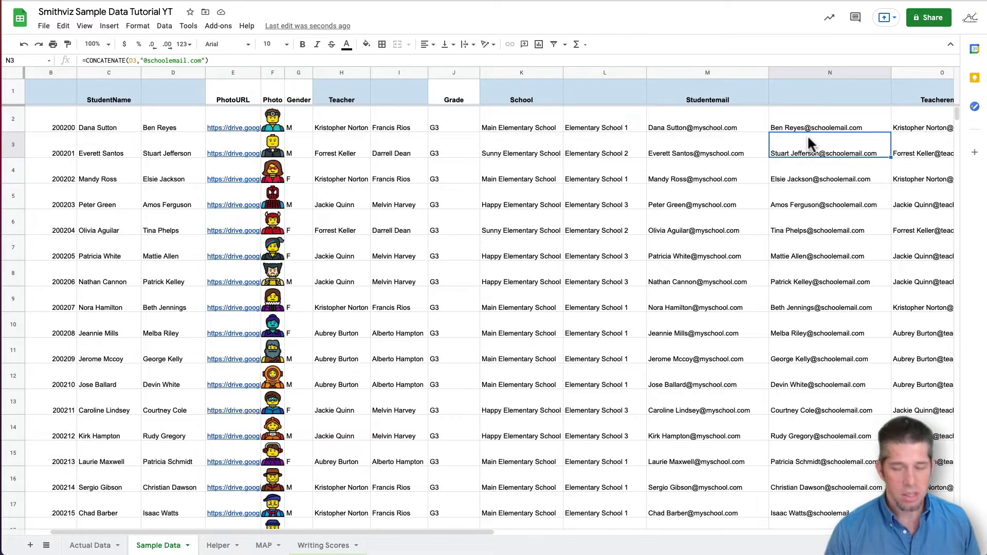
scroll(838, 180, right, 2)
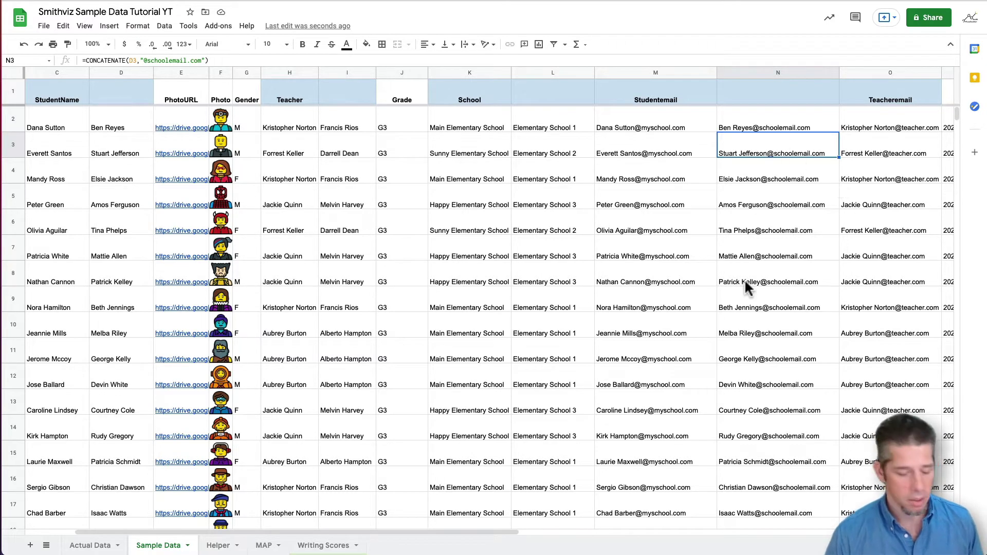
scroll(746, 276, right, 2)
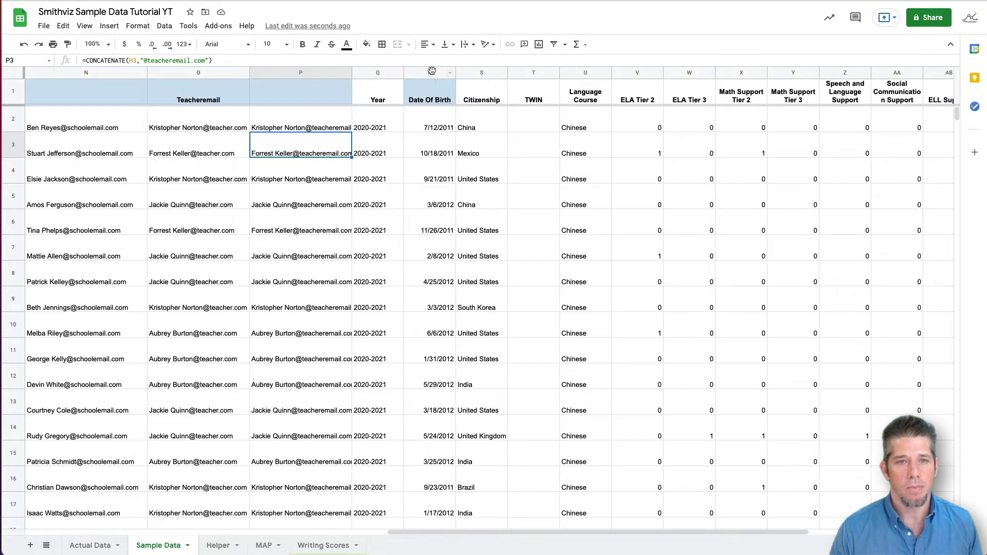
scroll(310, 252, right, 3)
click(305, 71)
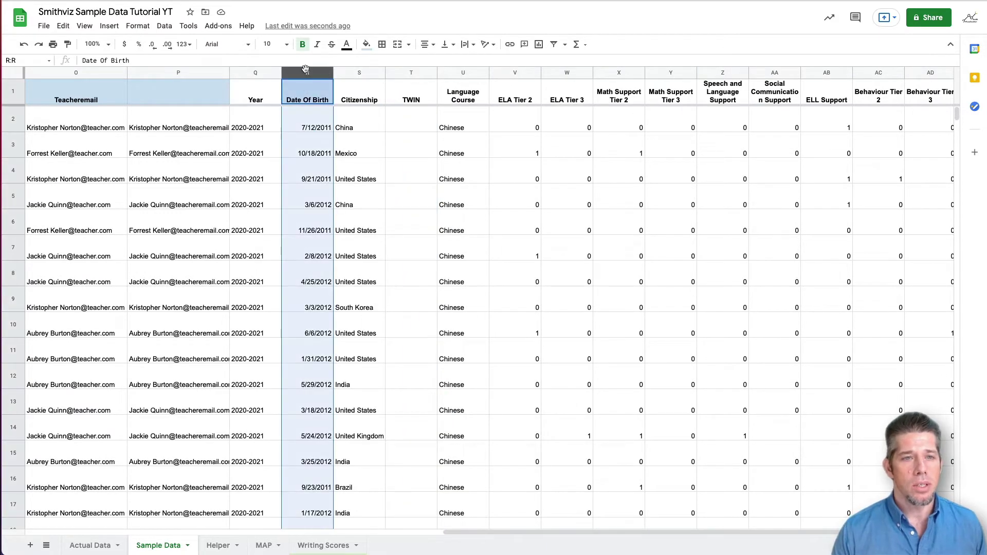
right_click(306, 69)
click(365, 171)
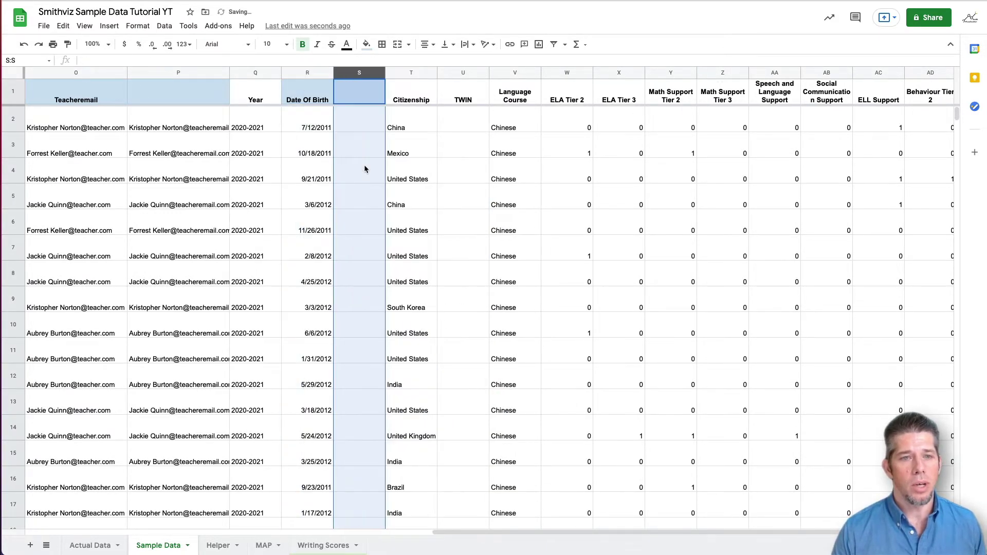
click(359, 119)
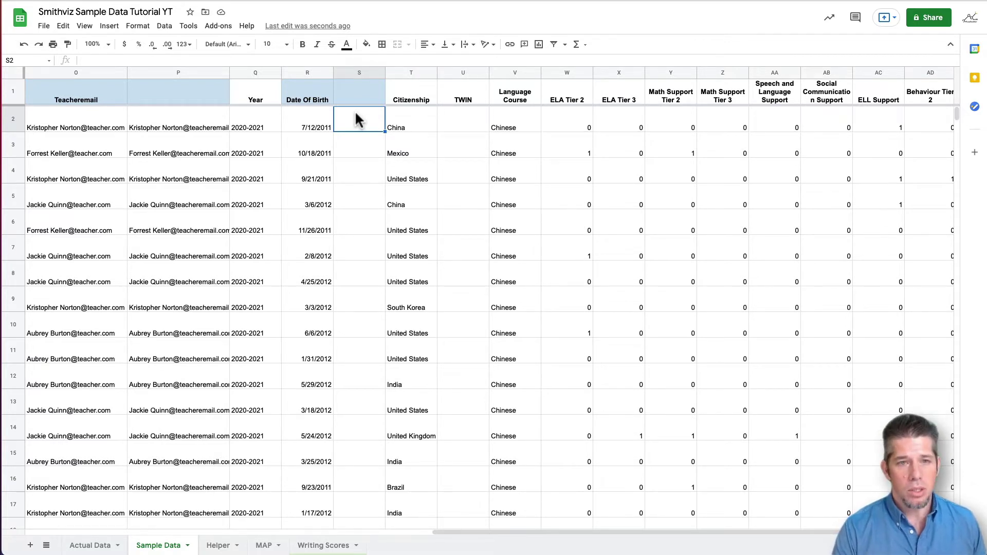
Enter the formula =R2+(RANDBETWEEN(5,10)) in S2 to shift the first date of birth by a random number of days.
text(=)
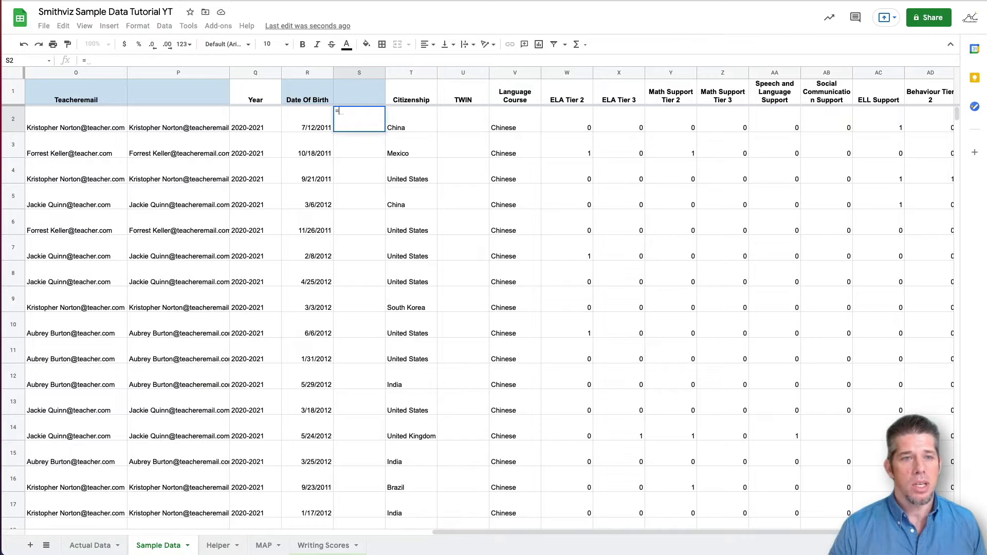
click(296, 125)
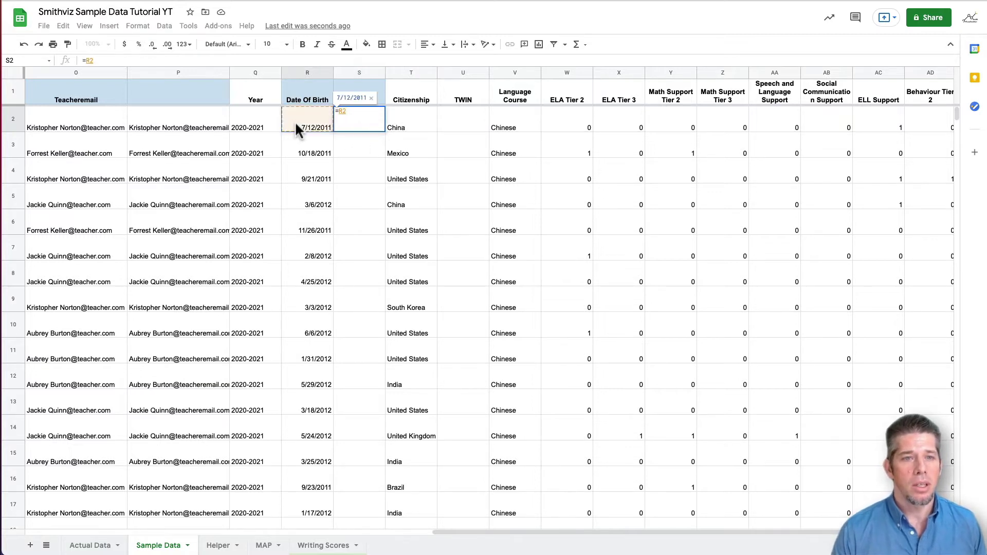
text(+)
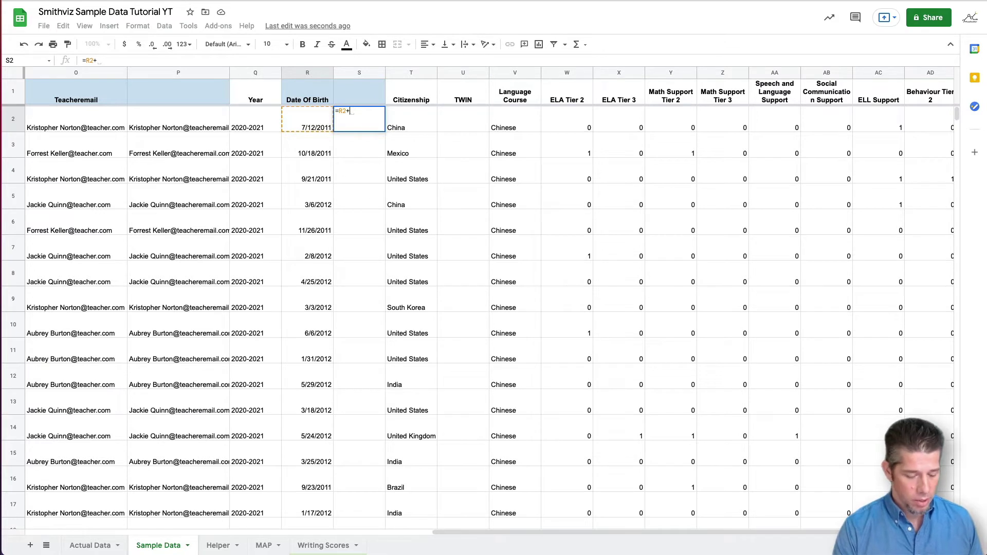
text(()
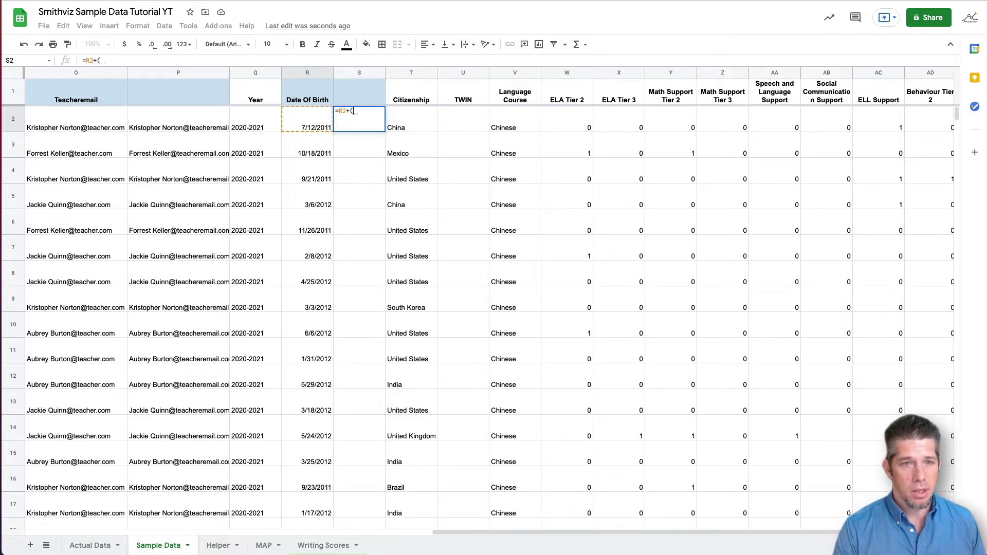
text(rand)
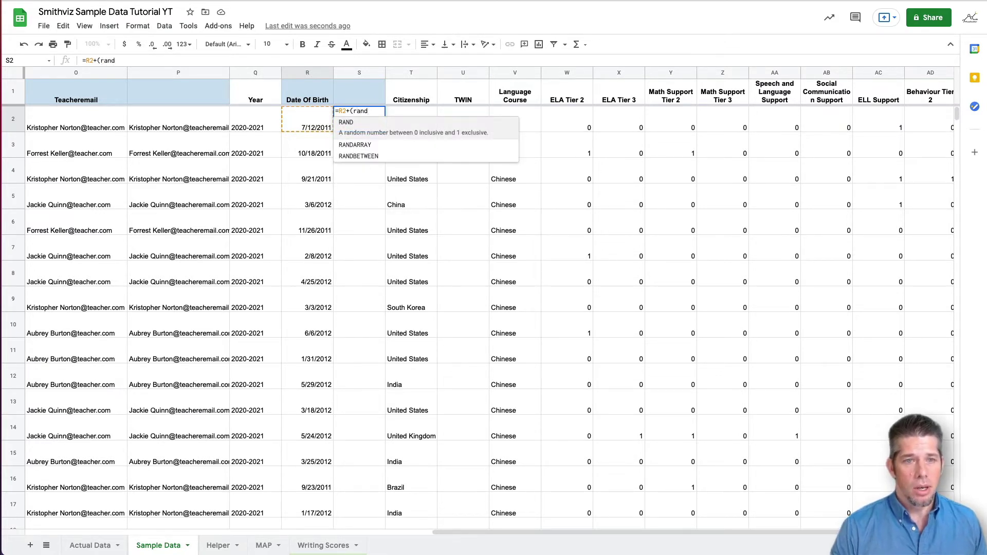
key(Down)
key(Down)
key(Tab)
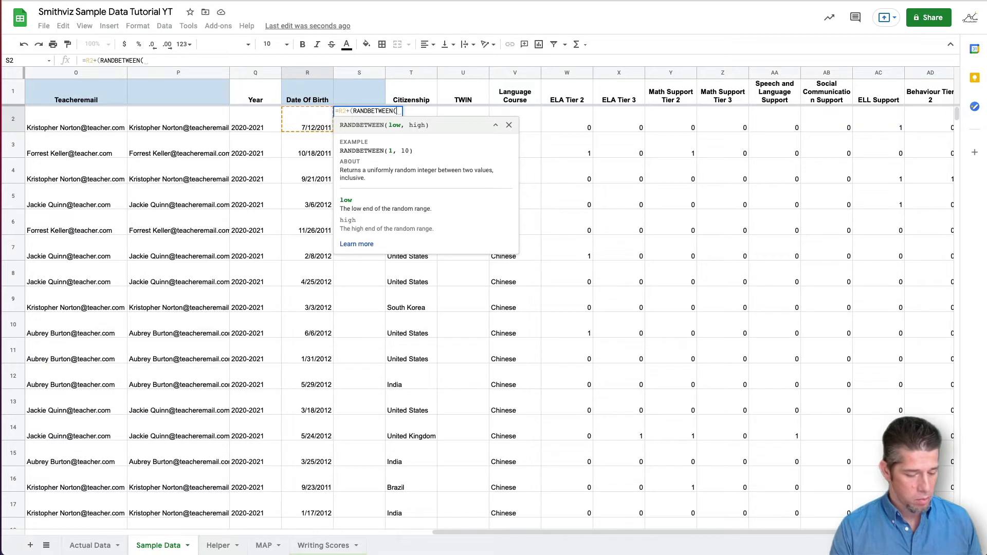
text(5)
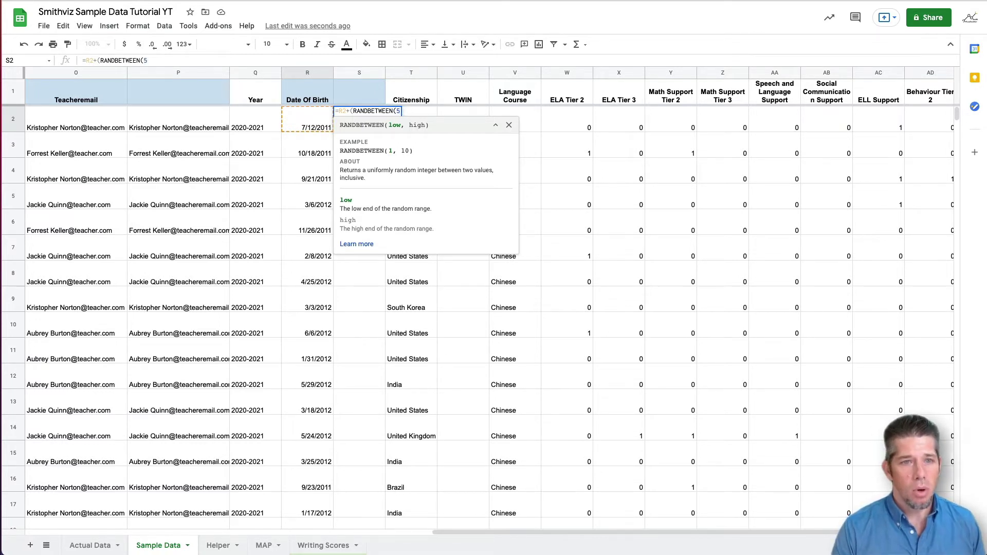
text(,)
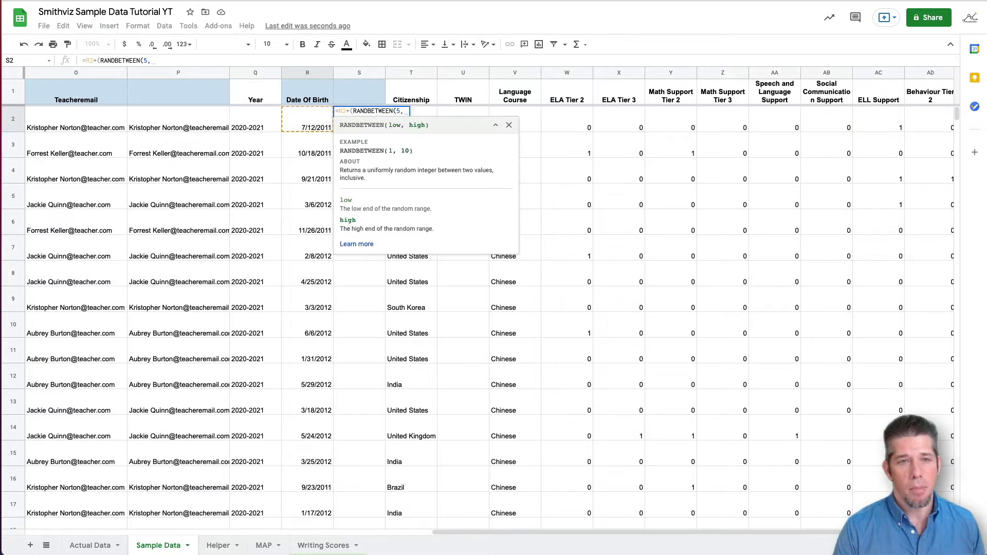
text(10)
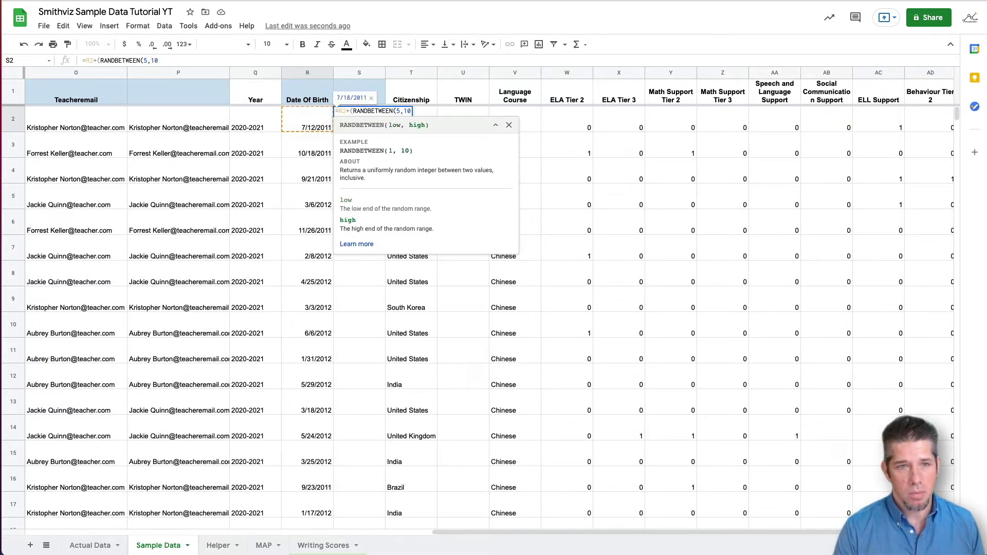
text())
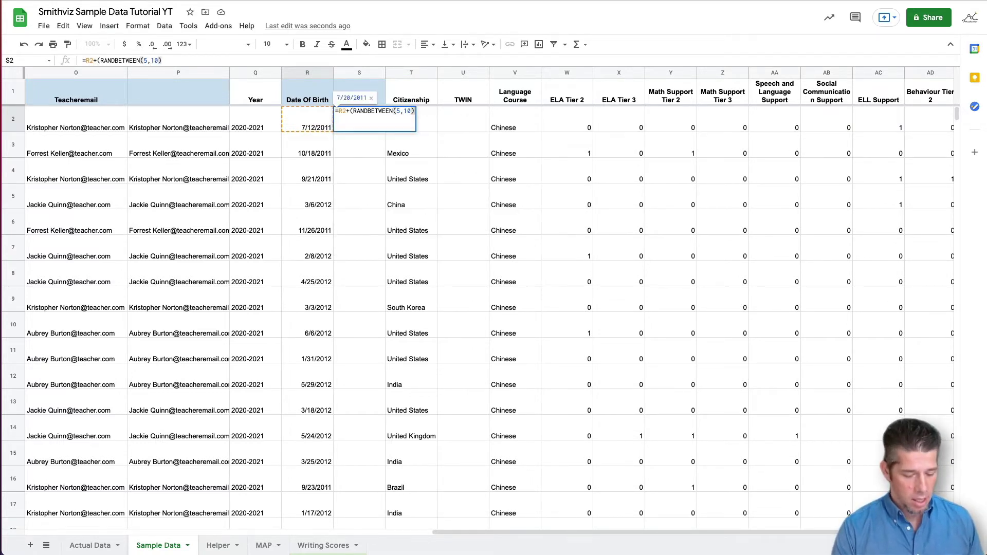
key(Return)
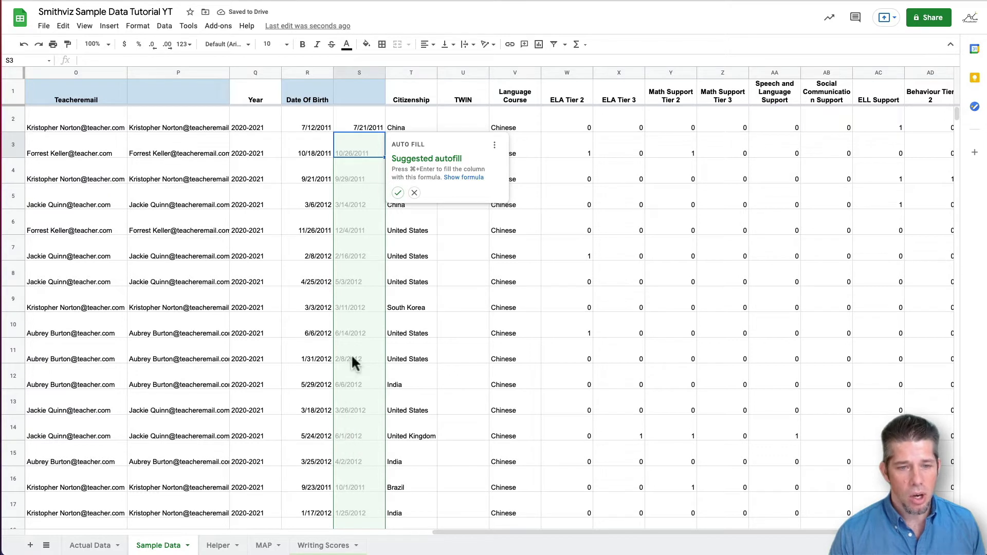
Accept the suggested autofill for the rest of column S and review the shifted dates against the original dates of birth.
click(398, 194)
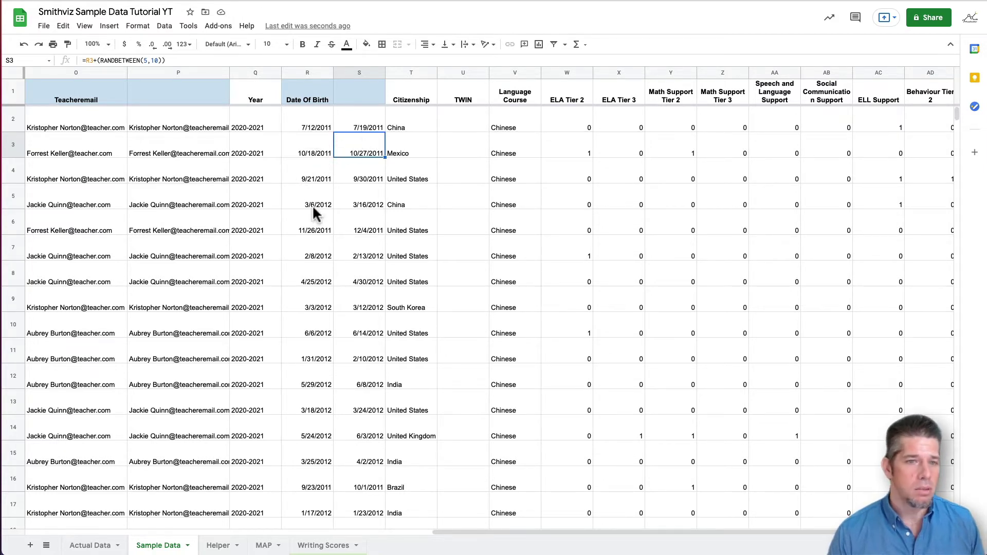
click(359, 219)
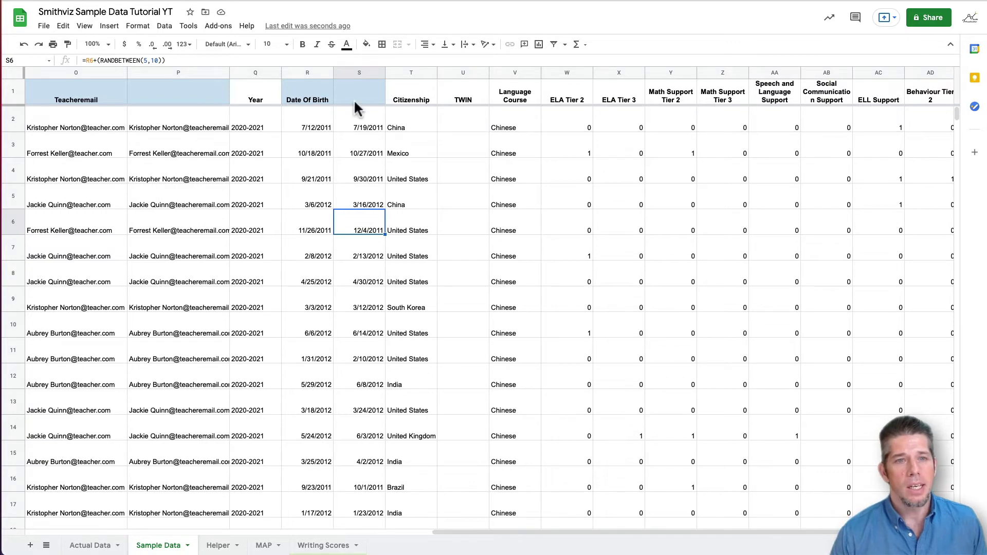
scroll(362, 460, down, 5)
scroll(362, 460, left, 2)
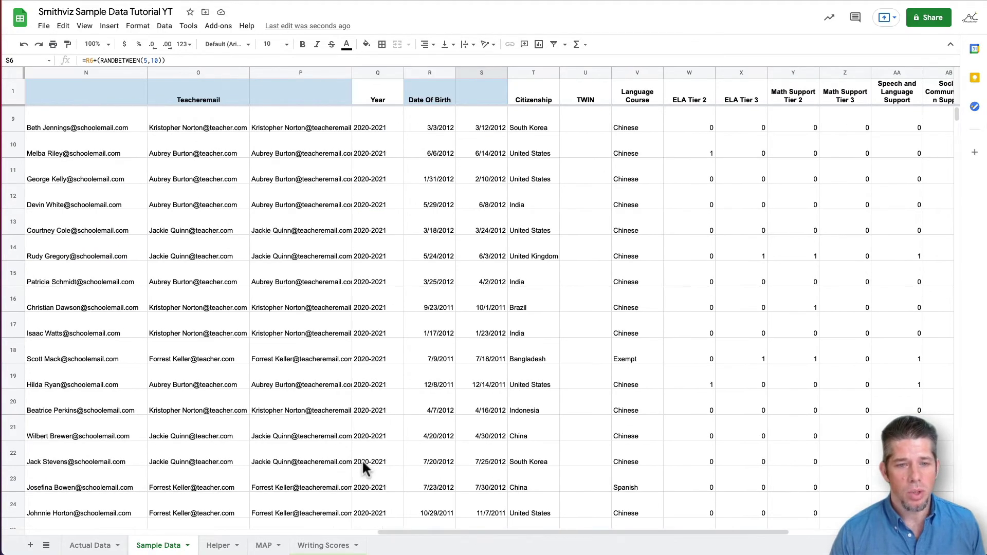
scroll(362, 460, up, 5)
scroll(362, 459, right, 2)
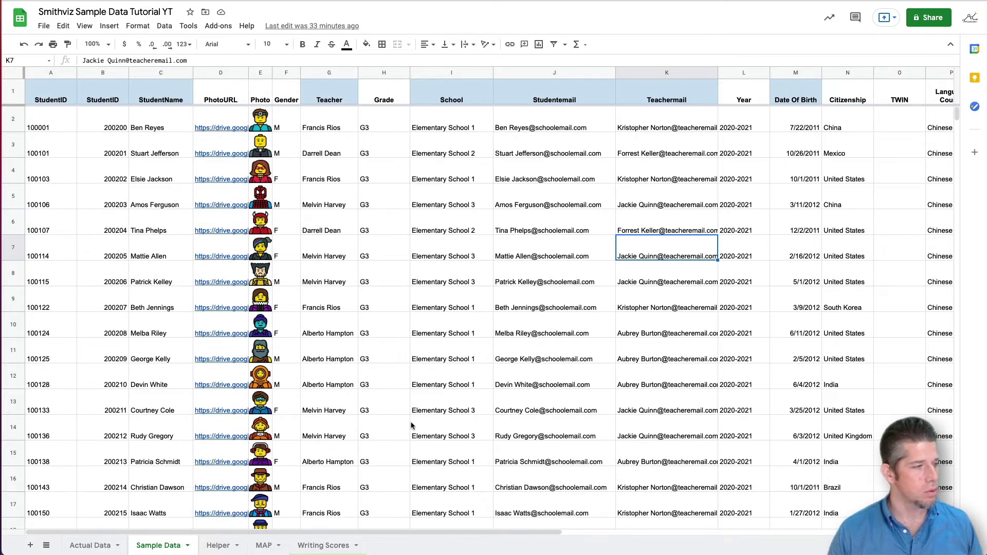
Insert an empty column directly after the StudentID column in the Writing Scores sheet.
click(327, 545)
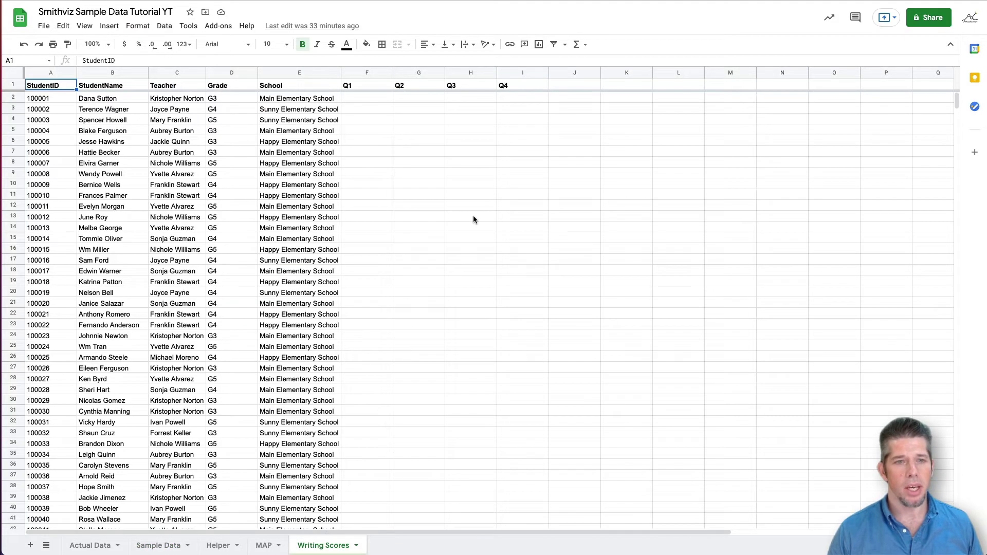
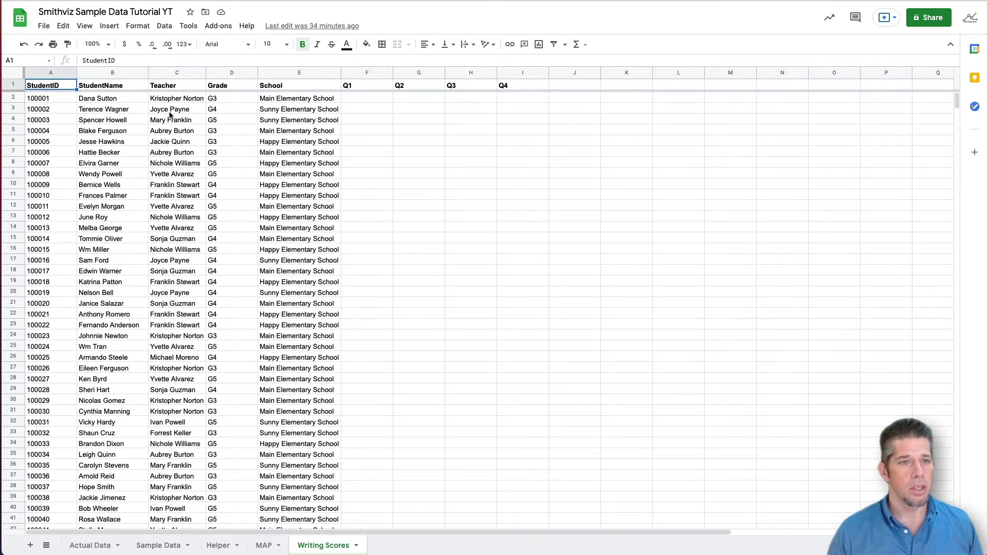
click(57, 73)
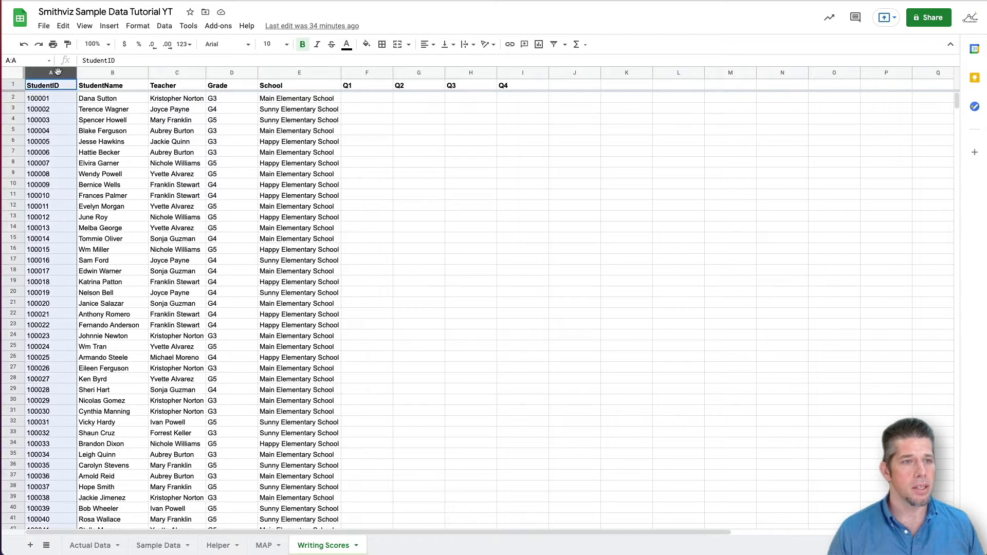
right_click(58, 72)
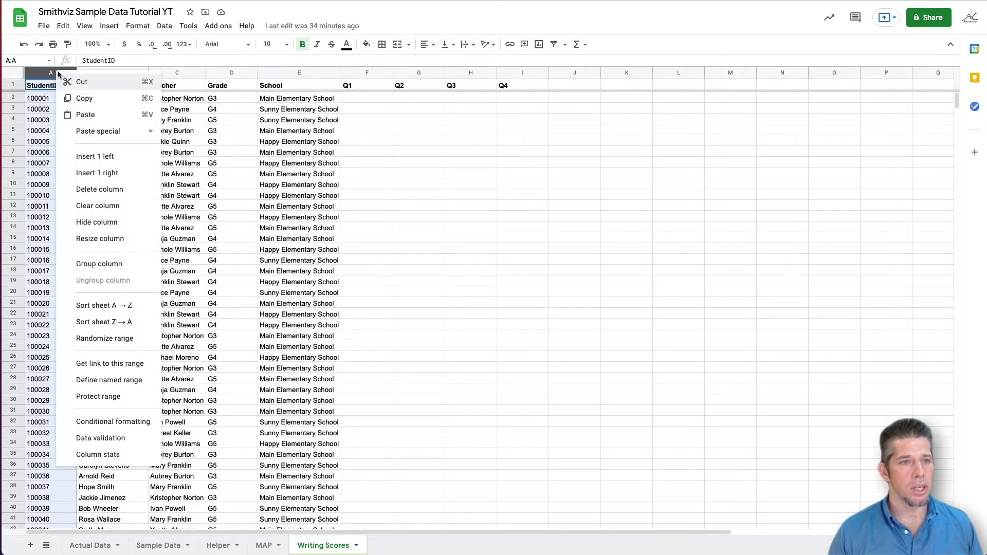
click(108, 173)
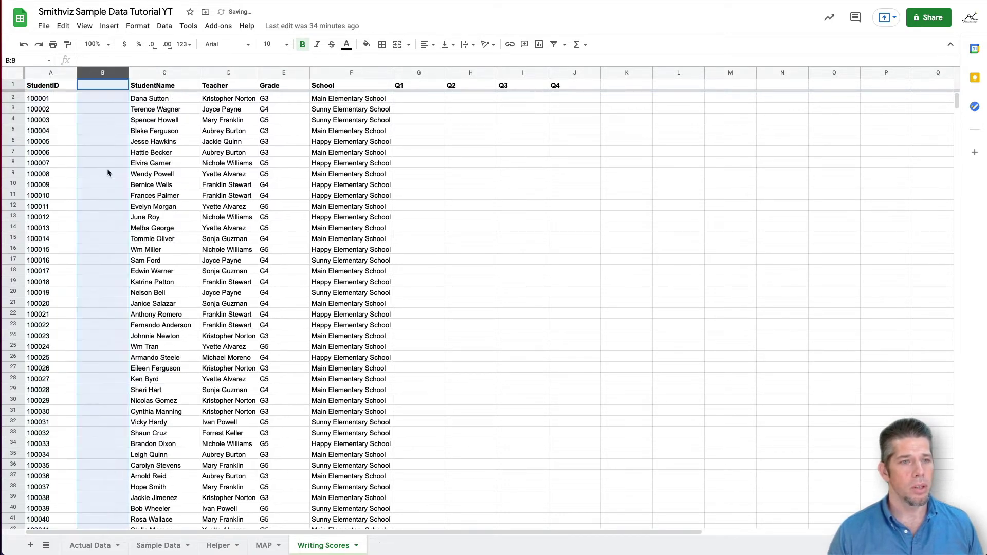
Begin a formula in B2 of Writing Scores with IFERROR, ARRAYFORMULA and VLOOKUP nested, using A2:A as the search key.
click(102, 121)
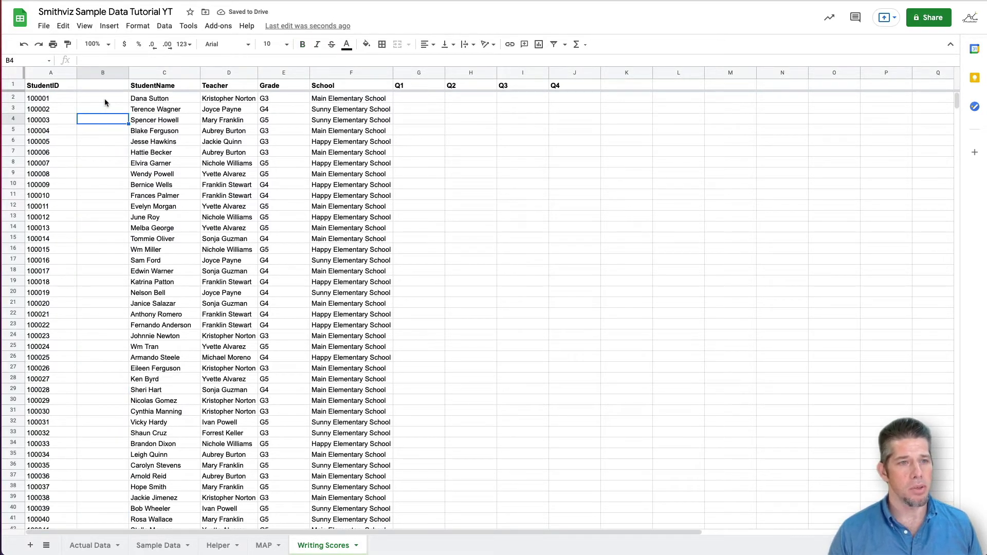
click(105, 97)
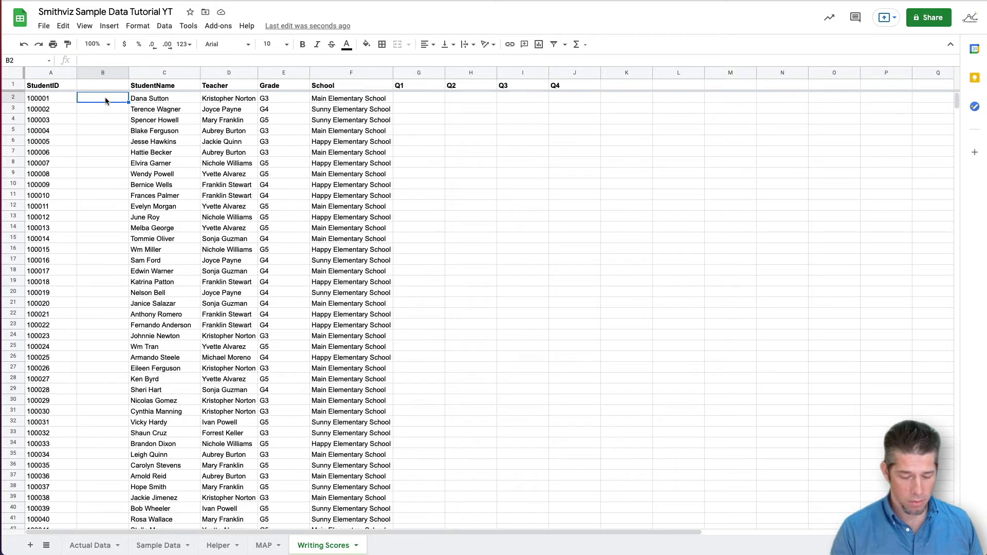
text(=)
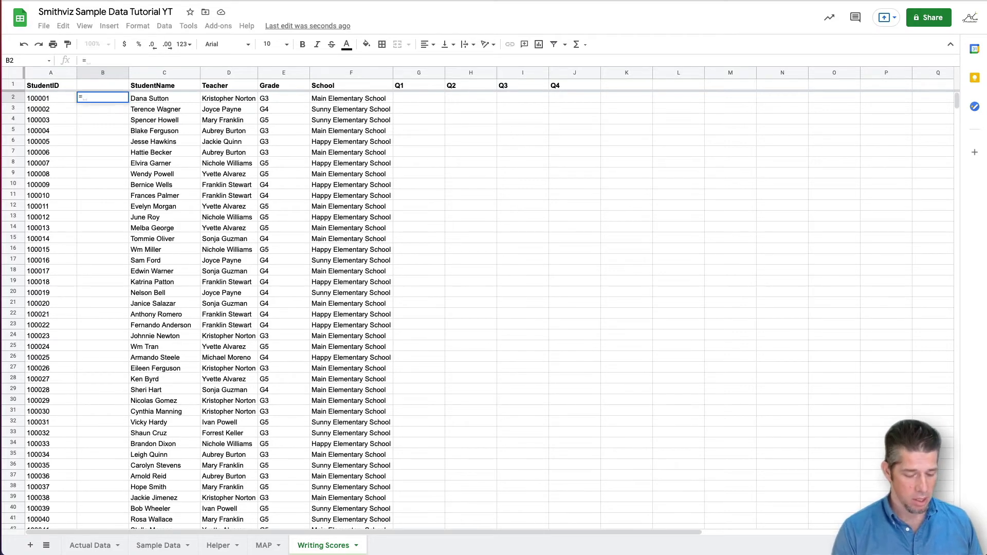
text(IFERROR()
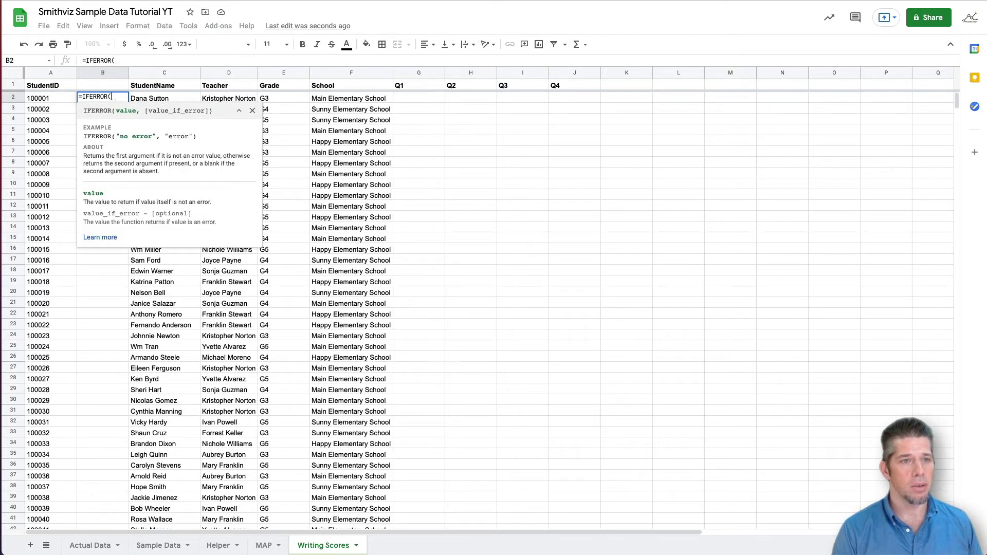
text(ARRAYFORMULA()
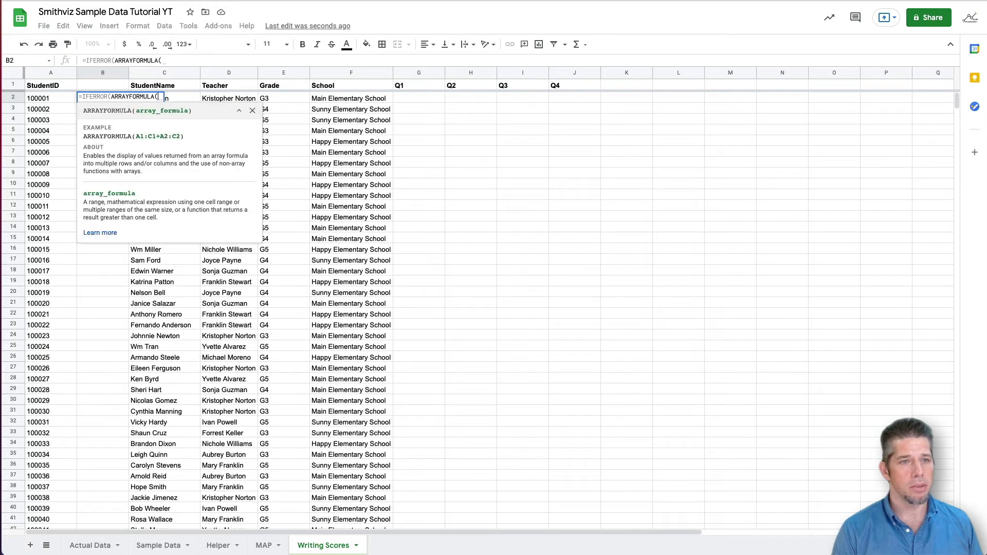
text(vl)
key(Tab)
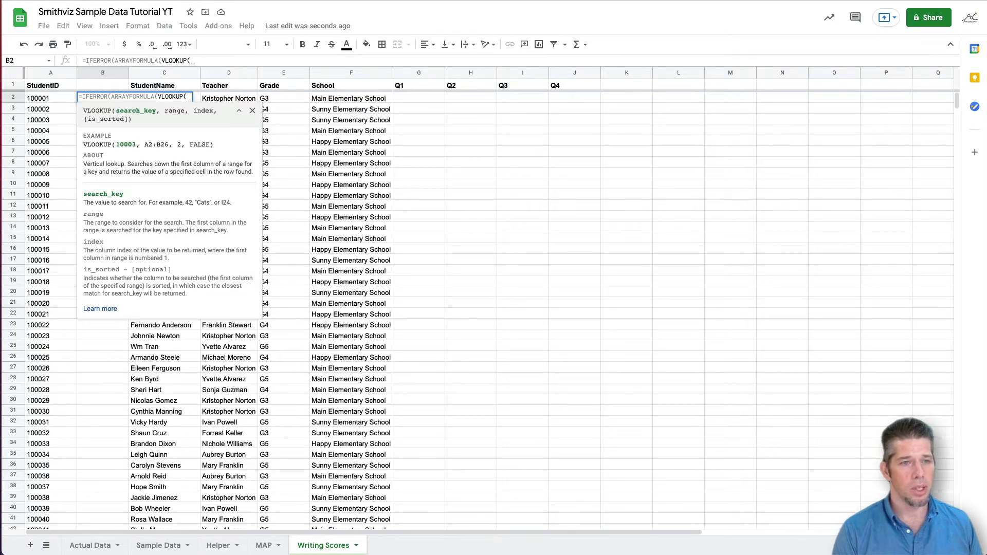
click(57, 102)
text(:A)
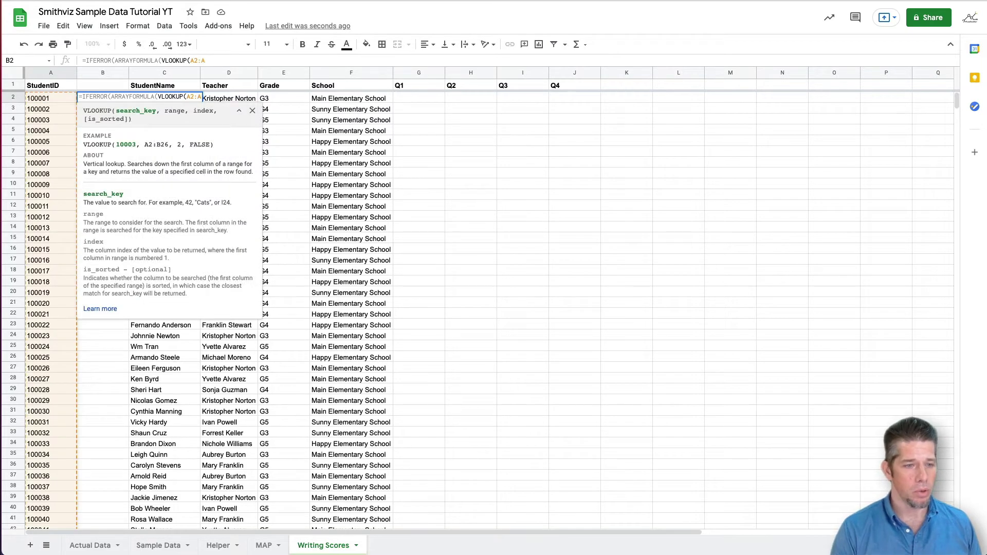
text(,)
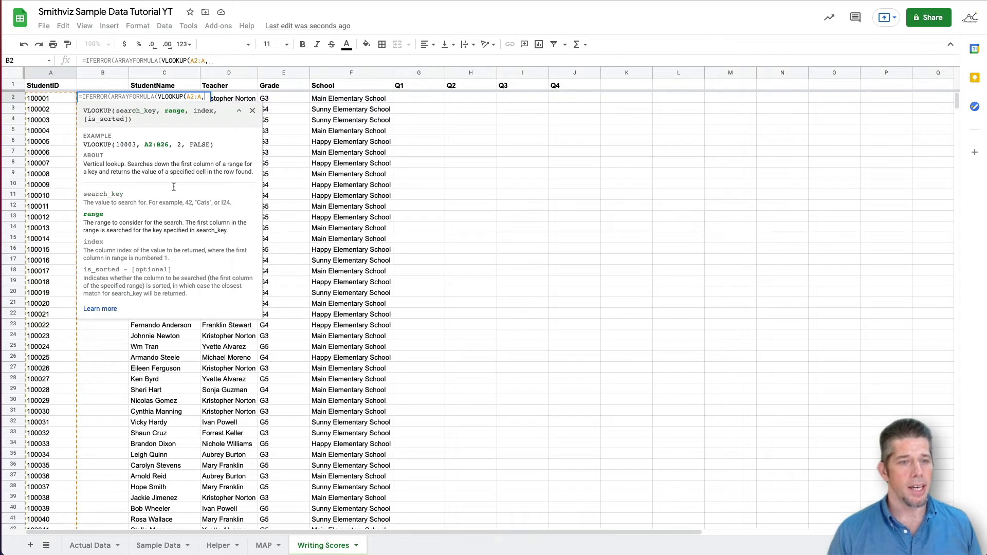
Complete the VLOOKUP arguments in B2 with columns A:B of the Sample Data sheet as range, index 2 and false for sorting.
click(157, 547)
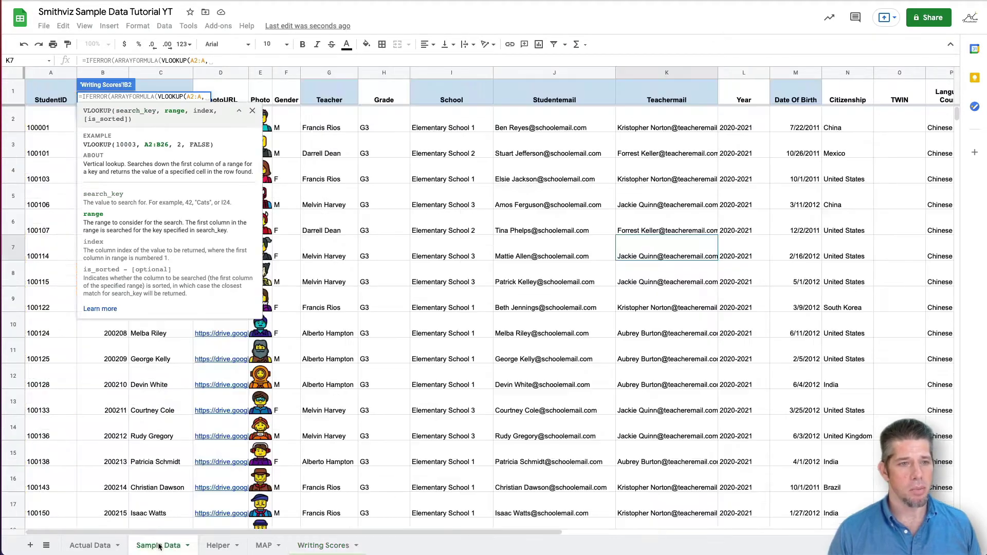
click(47, 75)
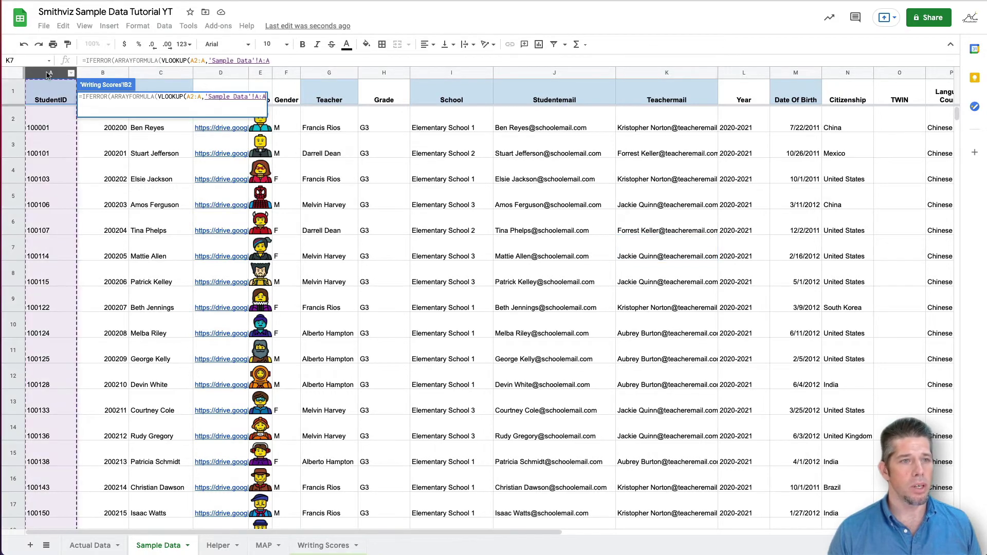
drag(47, 75, 106, 76)
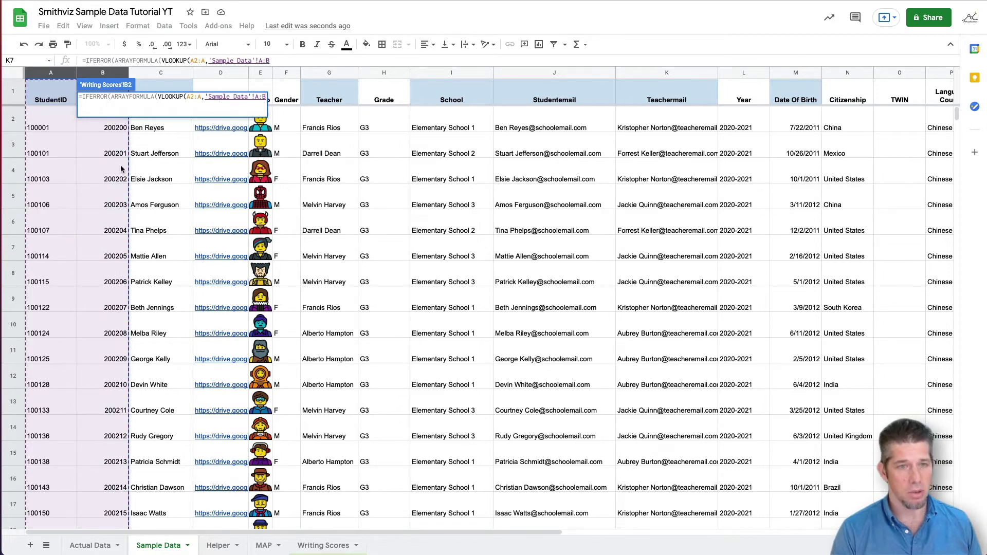
text(,)
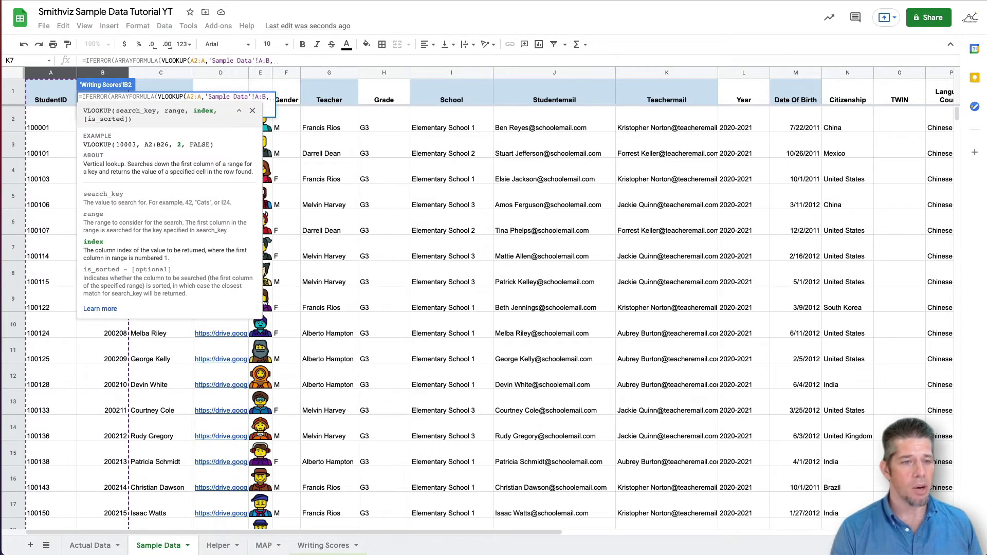
text(2,)
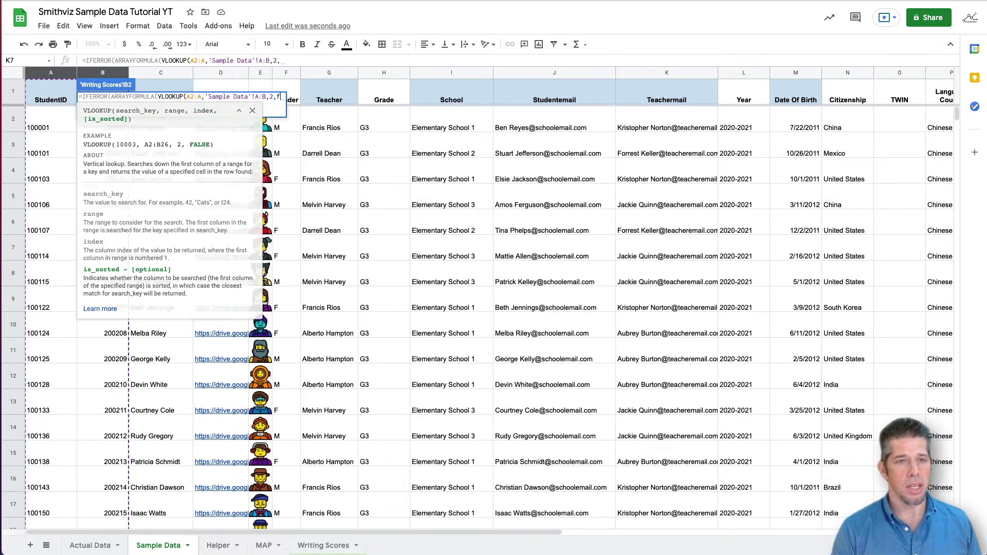
text(false))
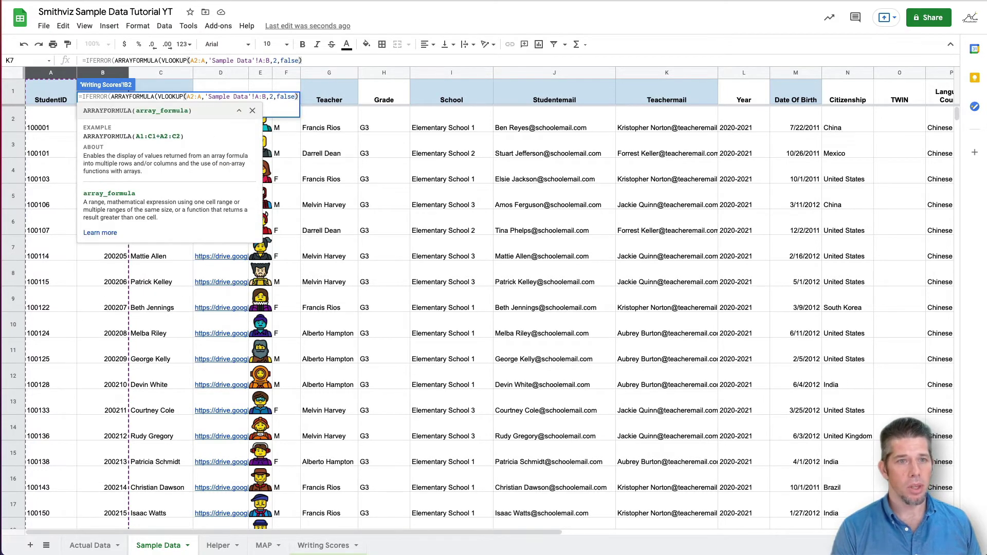
Close the ARRAYFORMULA, set " " as the IFERROR fallback, enter the formula and check the looked-up IDs in column B.
text())
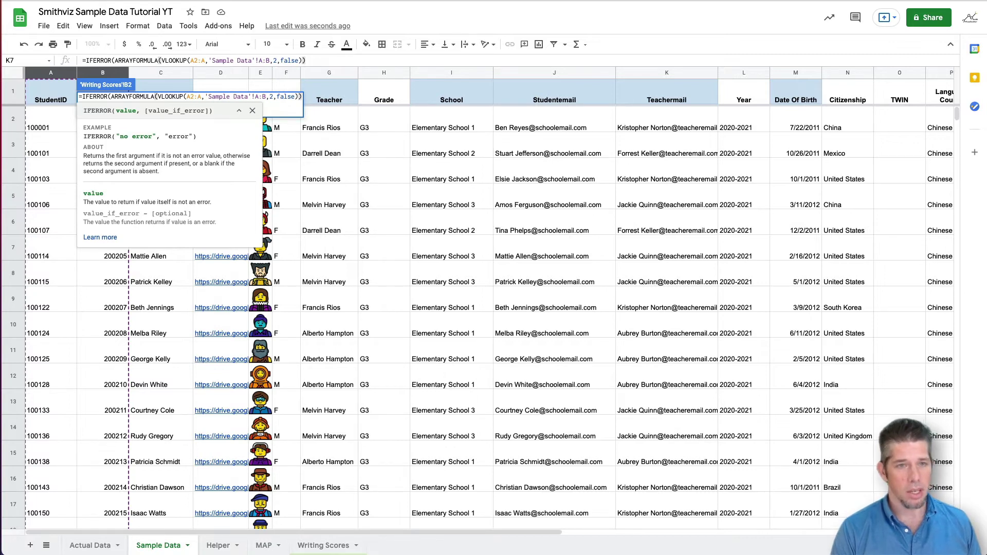
text(,)
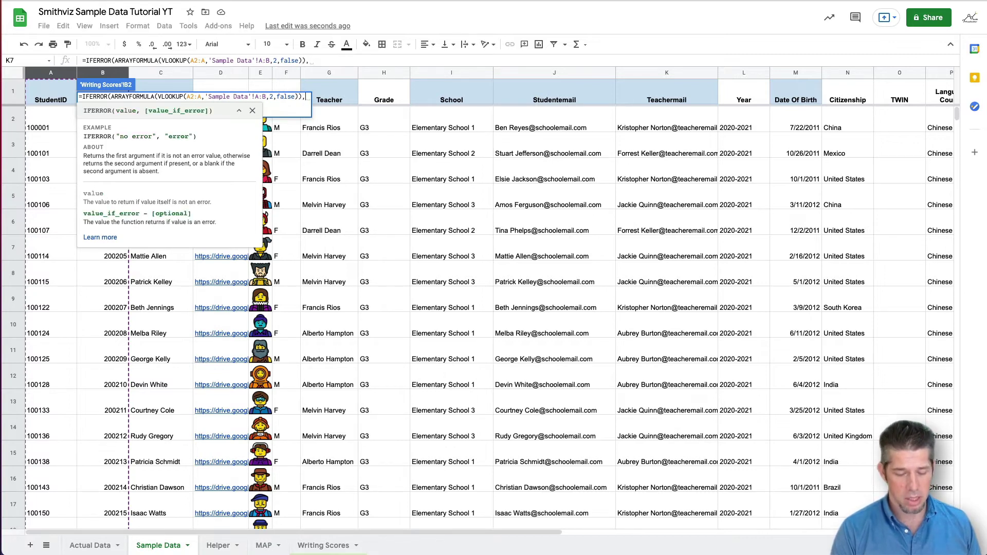
text(")
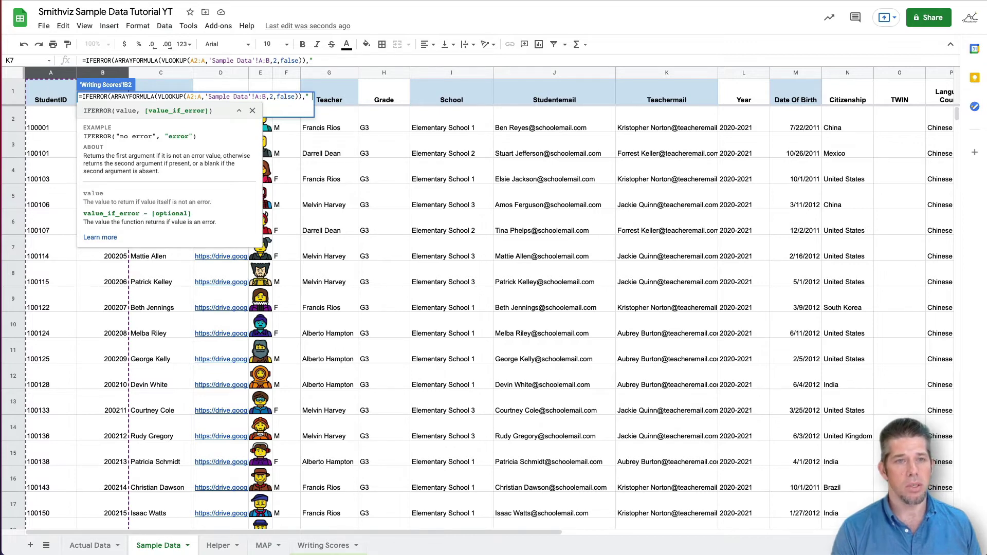
text( ")
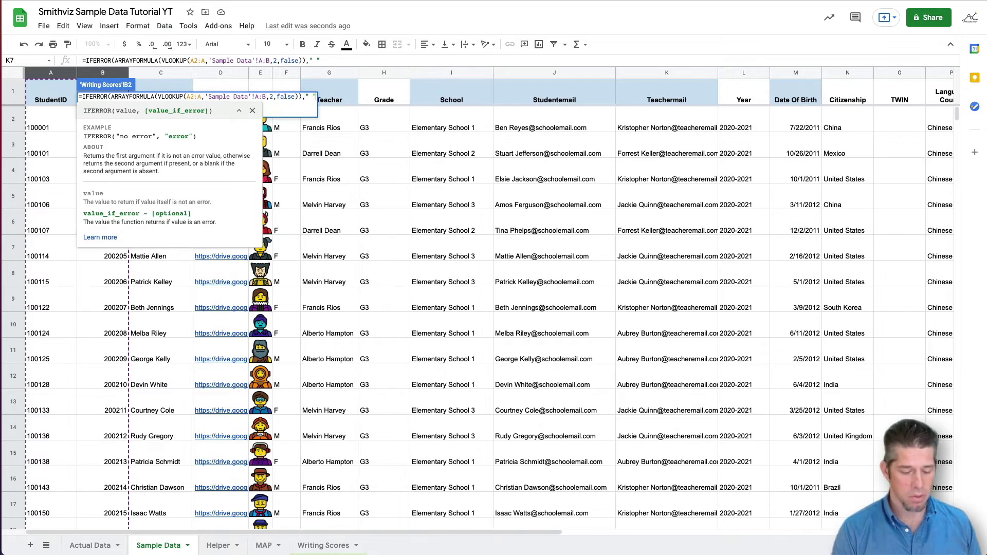
text())
key(Return)
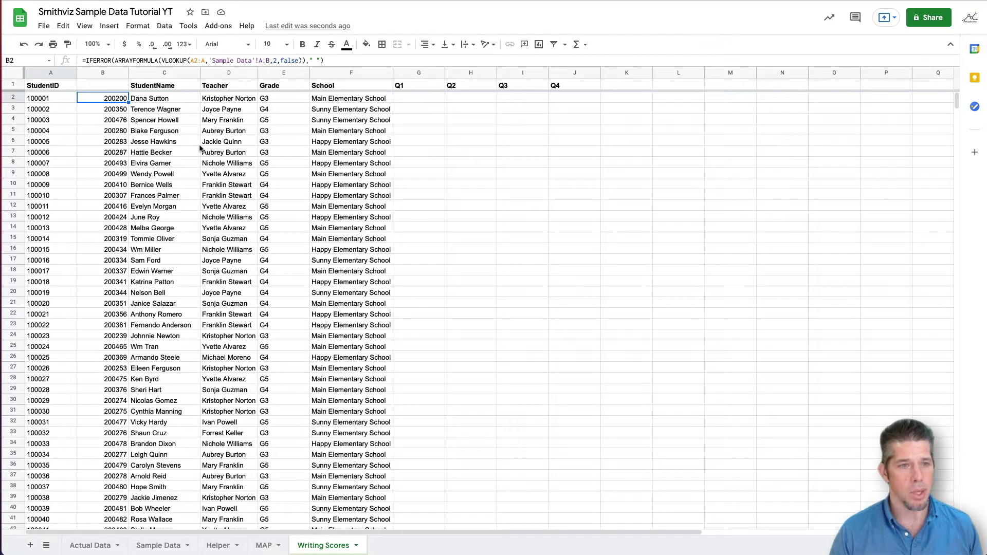
click(111, 120)
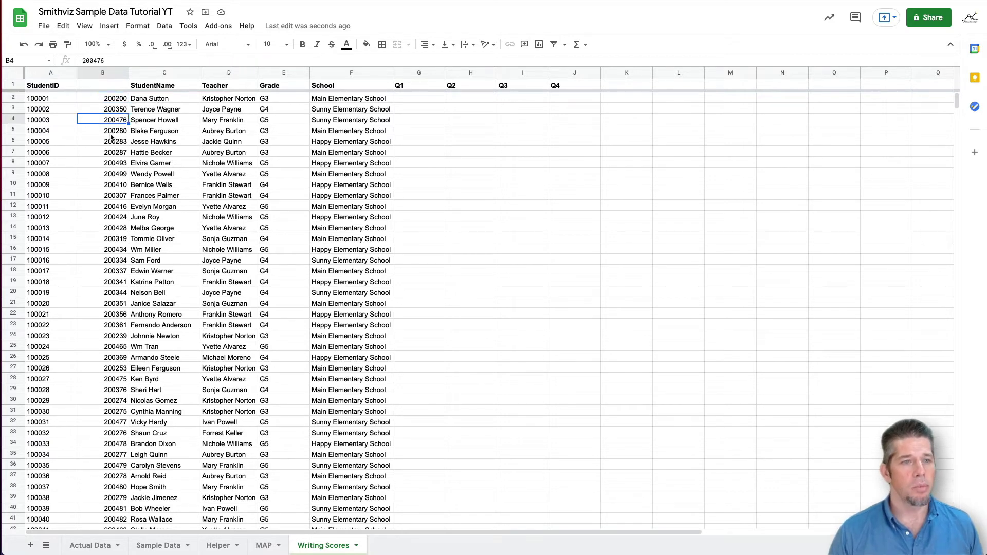
Replace the lookup formula results in B2:B1000 with static values by copying the range and pasting values only over it.
click(112, 99)
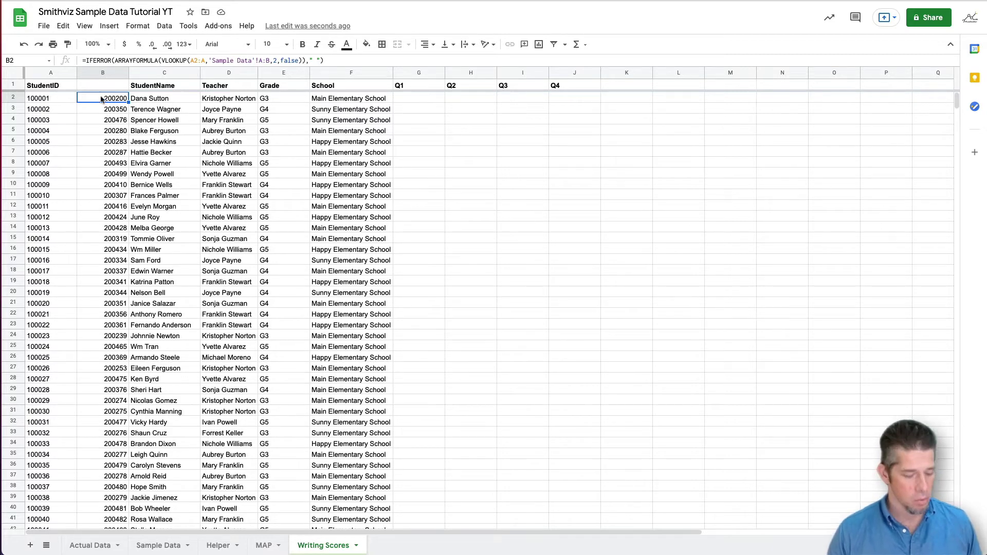
key(ctrl+shift+Down)
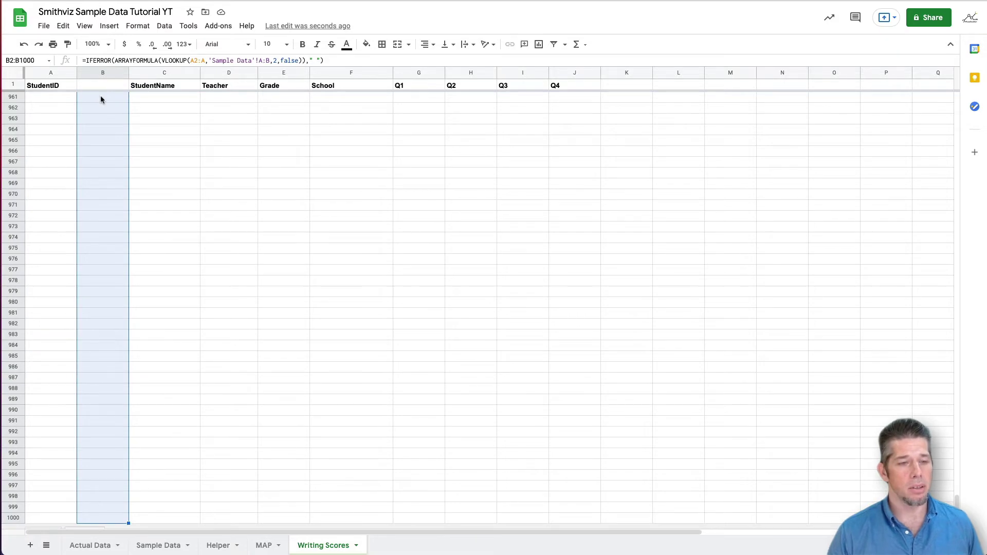
drag(958, 502, 957, 97)
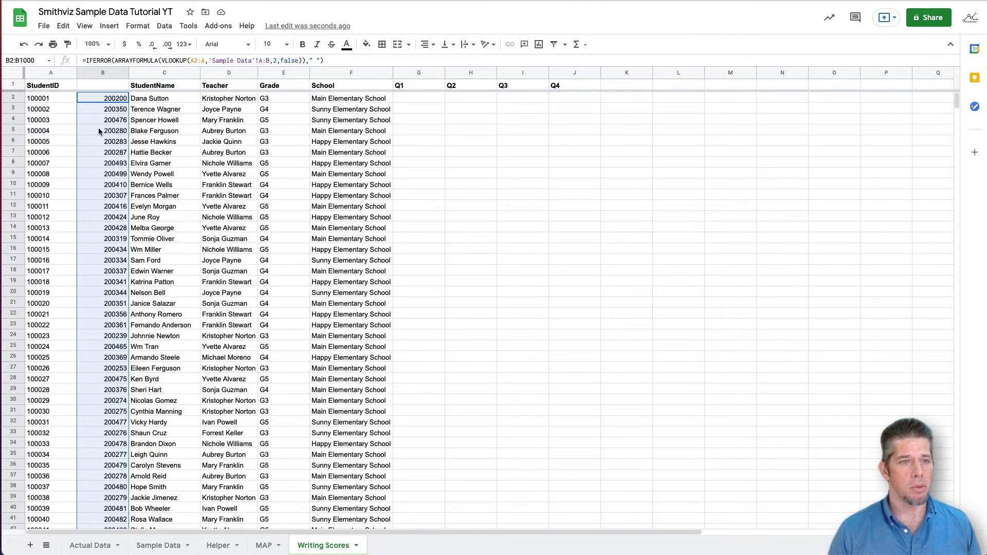
right_click(99, 130)
mouse_move(131, 187)
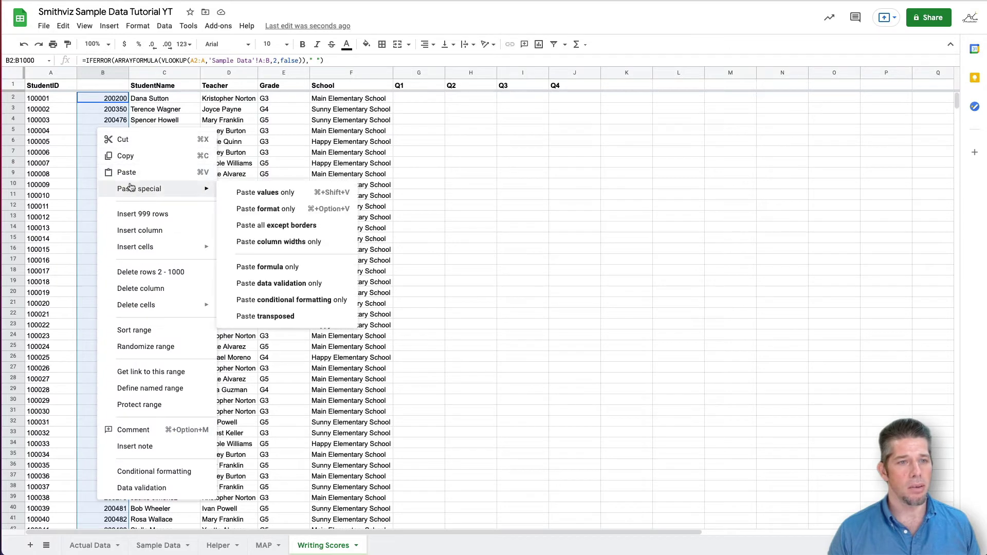
click(126, 155)
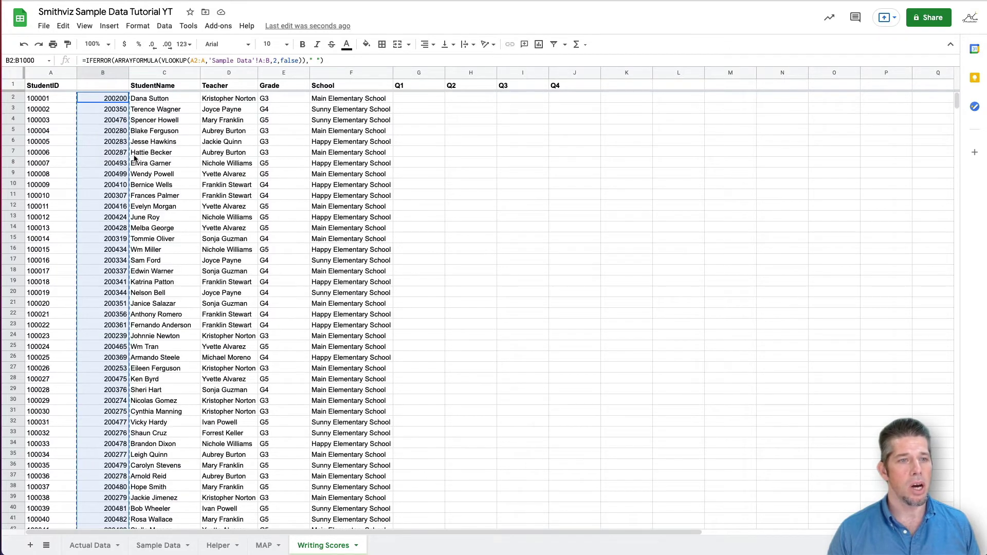
right_click(90, 117)
mouse_move(163, 181)
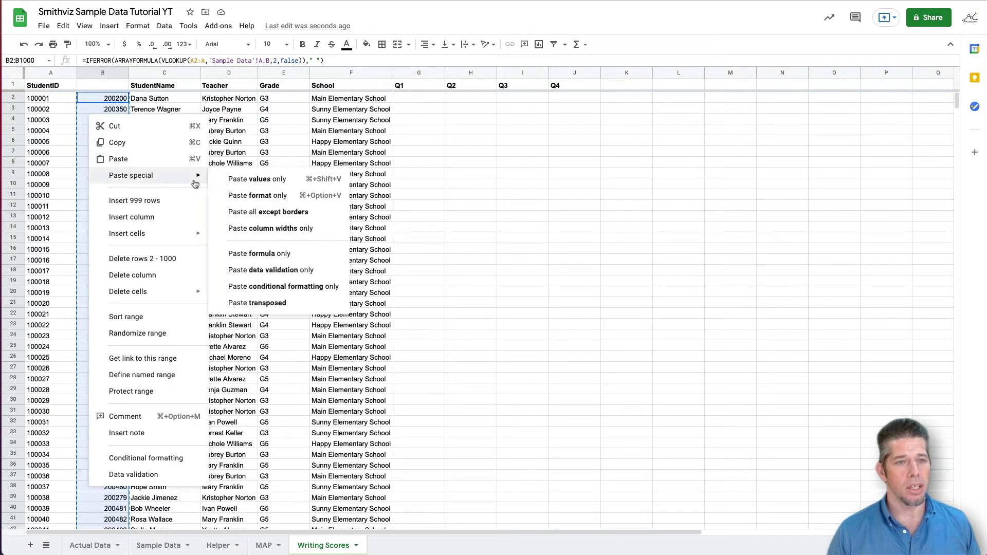
click(257, 180)
click(103, 131)
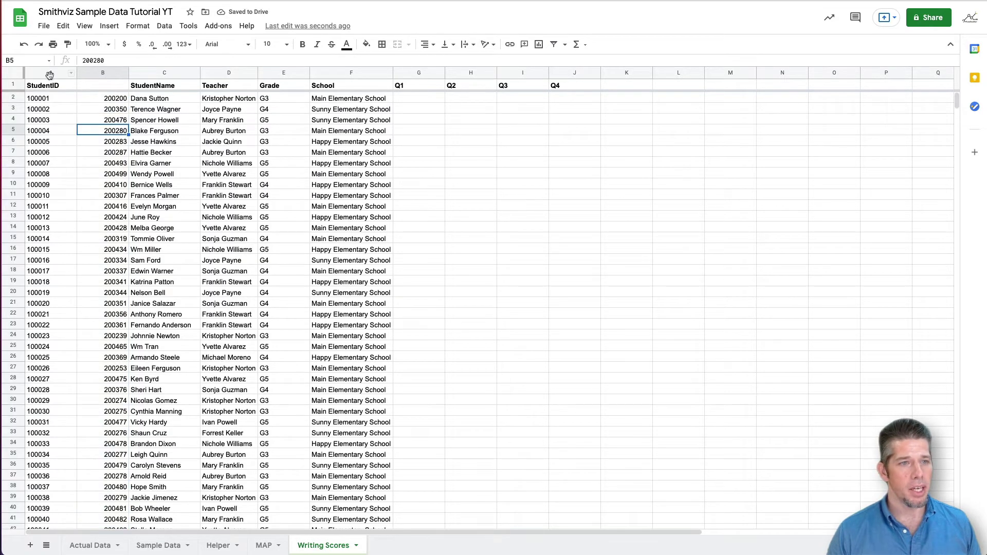
Delete the original StudentID column and label the replacement ID column StudentID in A1.
click(49, 75)
right_click(50, 75)
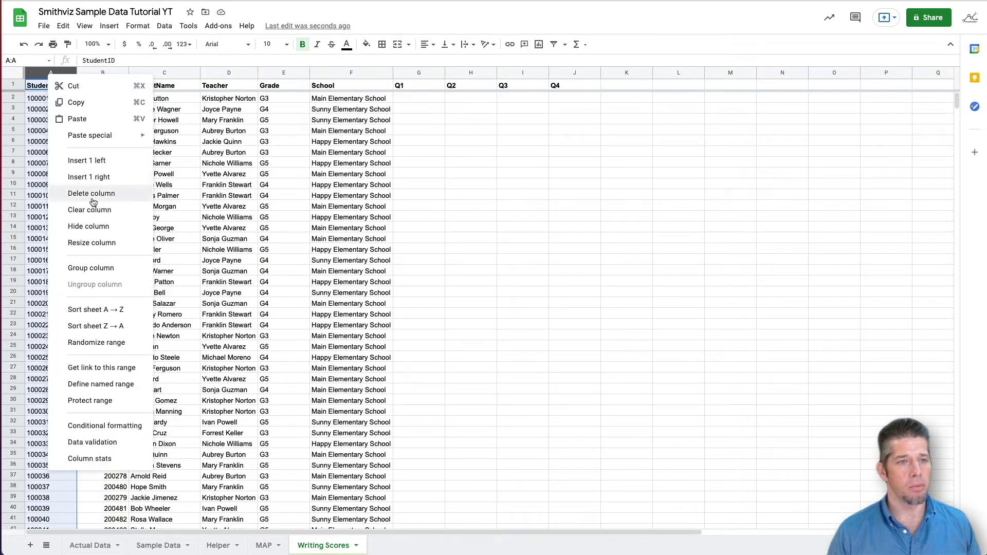
click(94, 201)
click(49, 87)
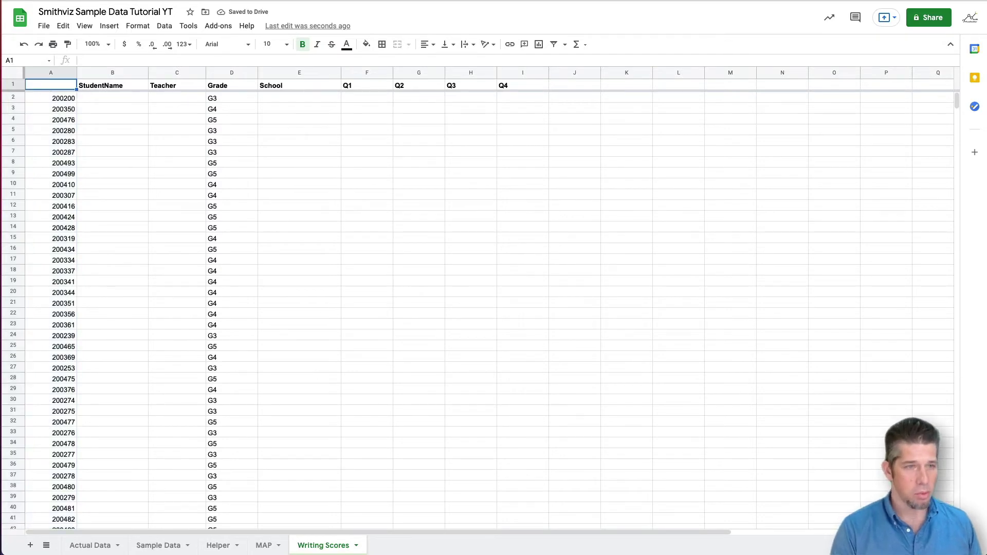
text(StudentID)
key(Tab)
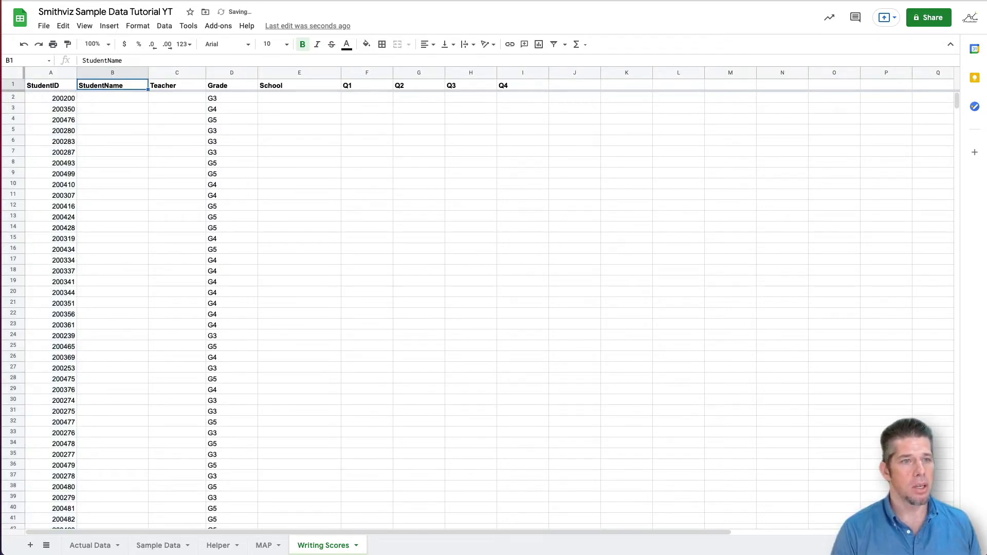
Begin a student name formula in B2 with IFERROR, ARRAYFORMULA and VLOOKUP nested, using A2:A as the search key.
click(101, 98)
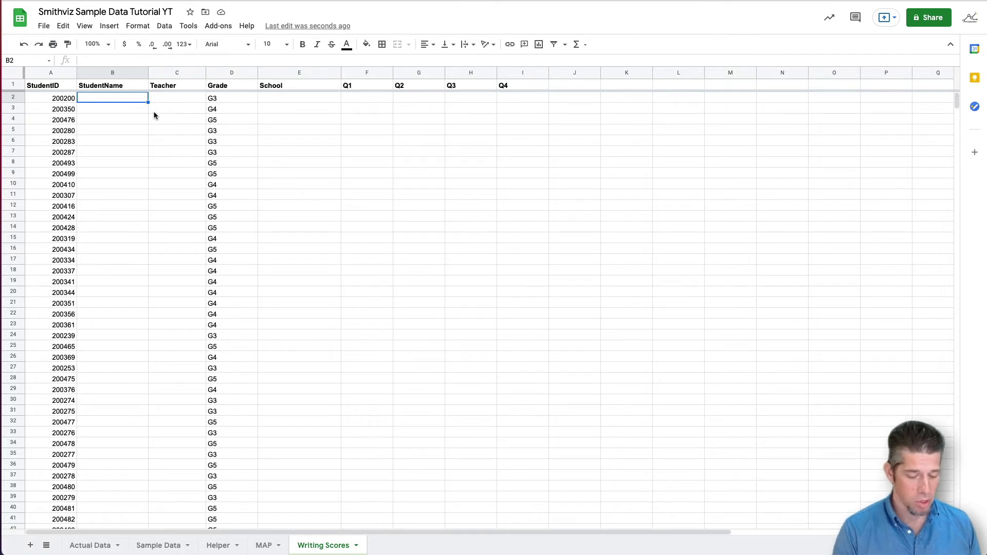
text(=IFERROR()
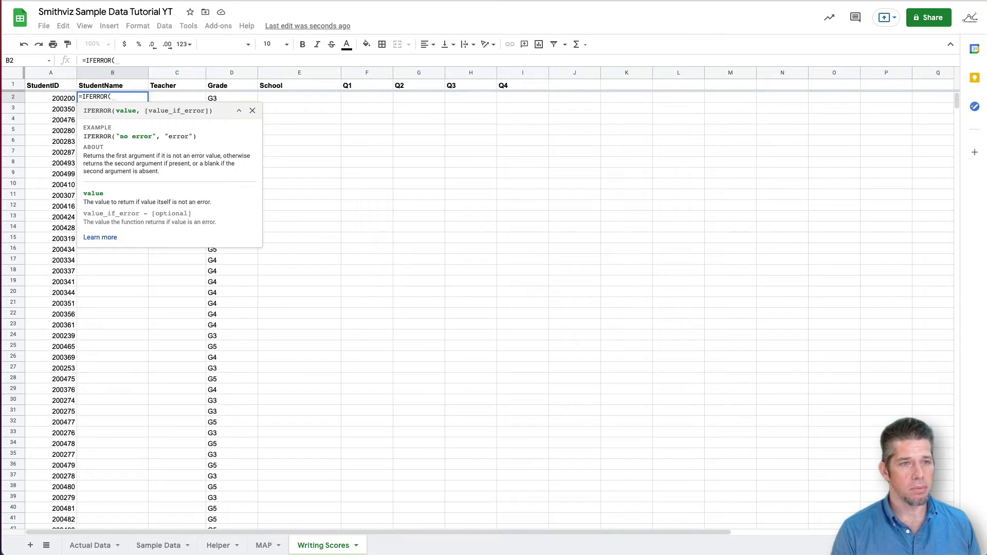
text(ARRAYFORMULA(v)
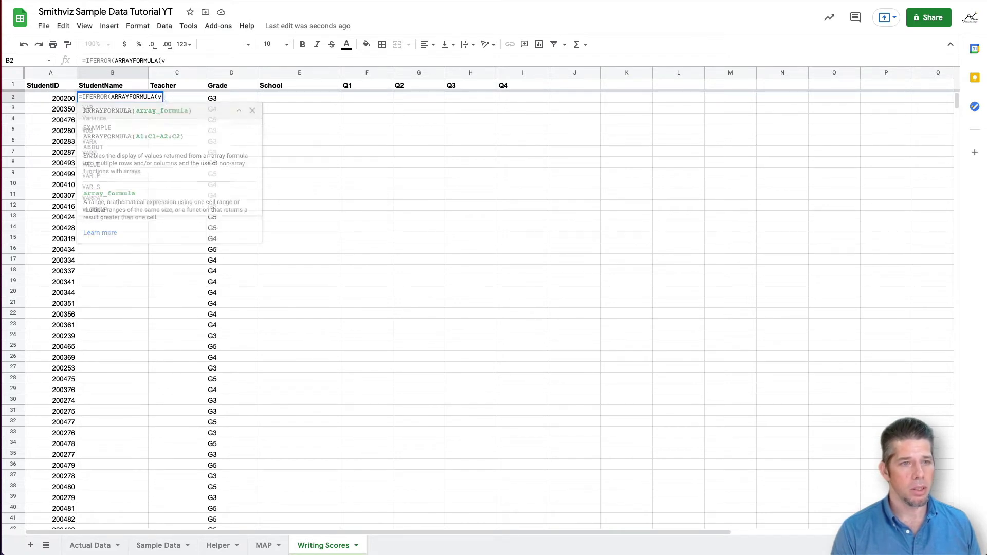
text(LOOKUP()
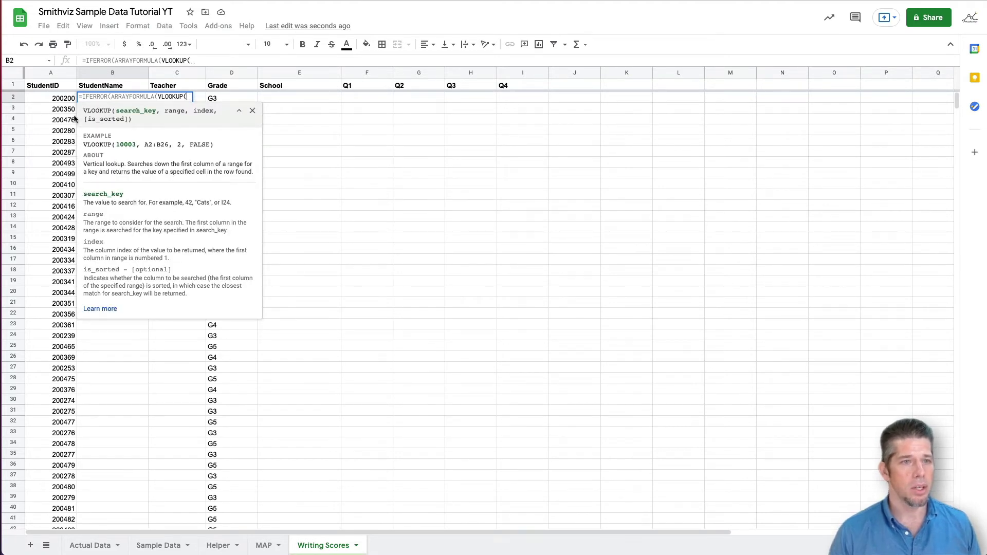
click(61, 104)
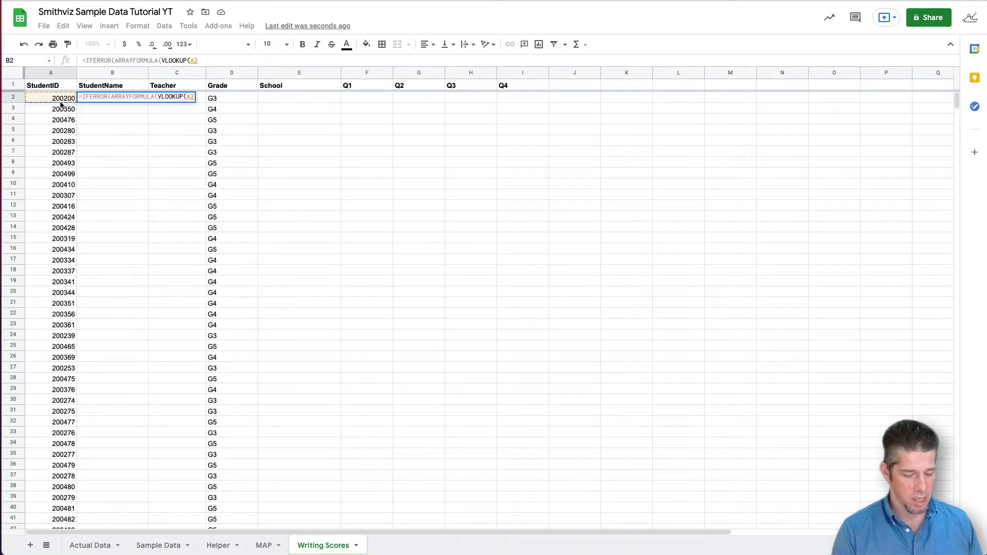
text(:A)
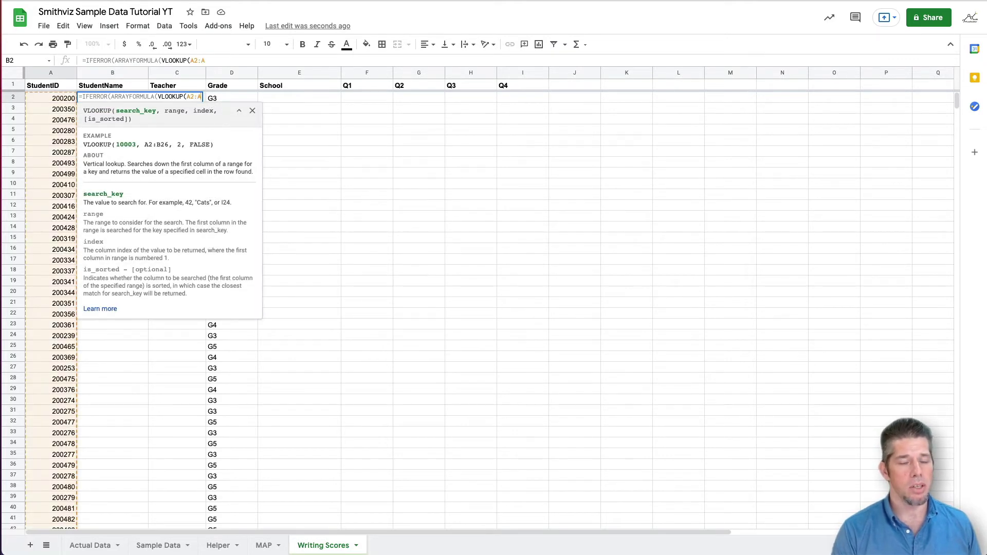
text(,)
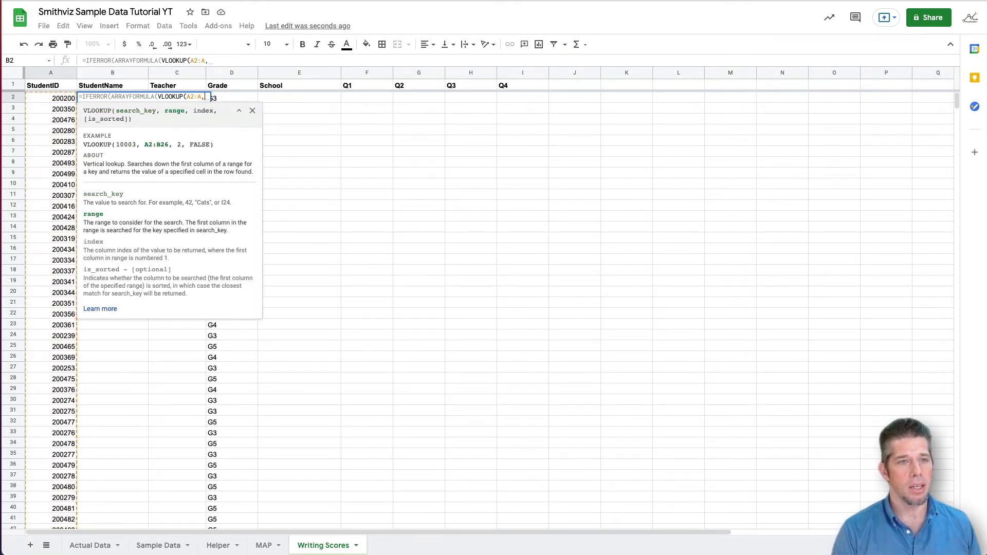
Set the VLOOKUP range to columns B through I of the Sample Data sheet, locked as $B:$I.
click(158, 546)
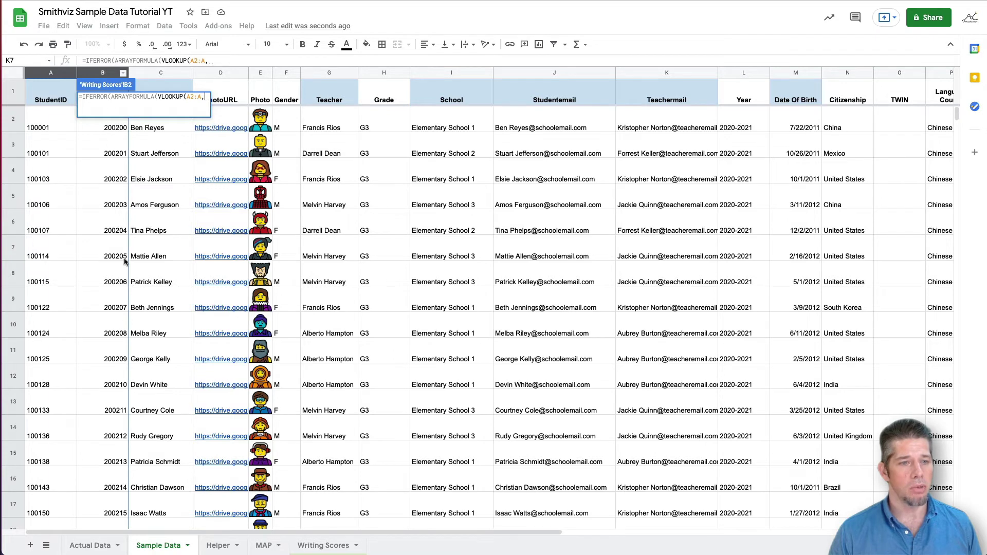
click(103, 75)
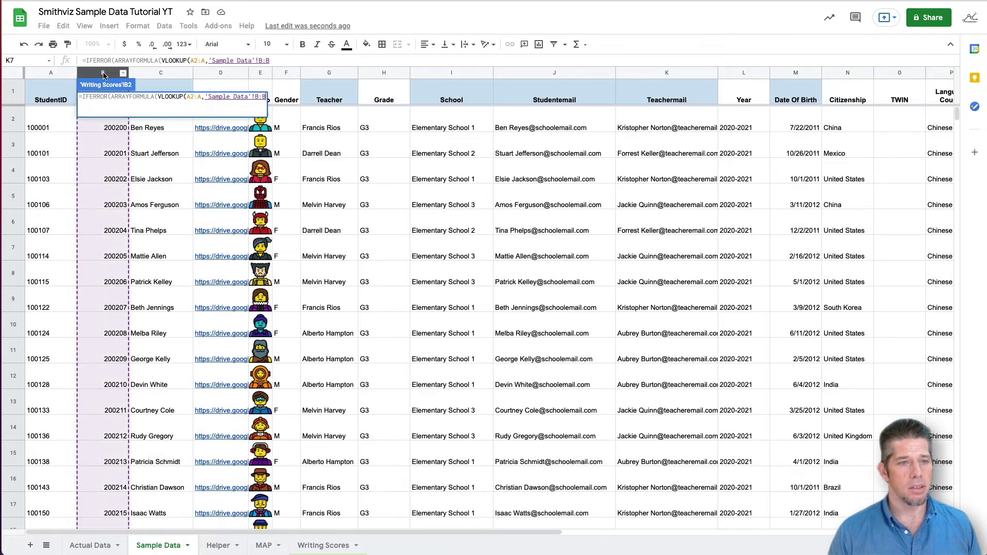
drag(103, 75, 445, 88)
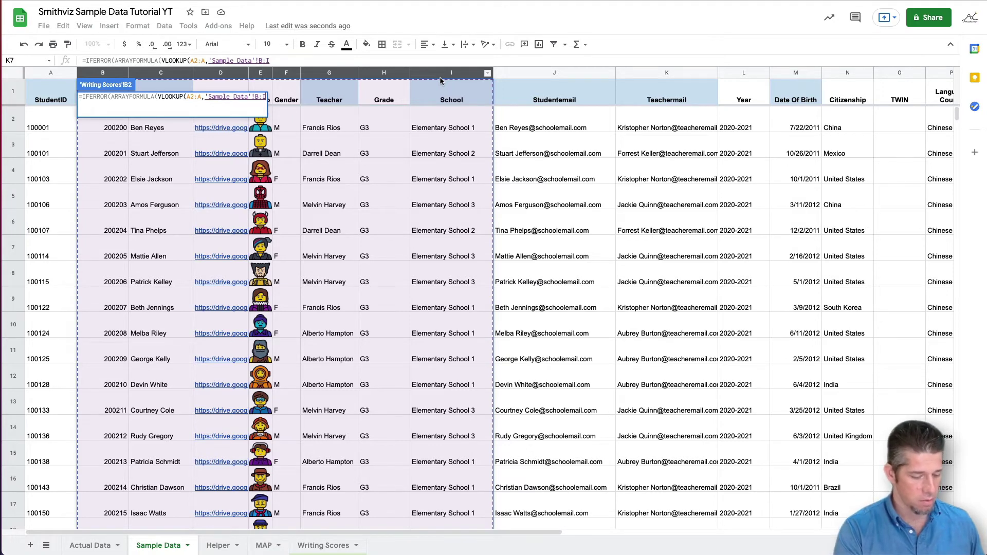
key(F4)
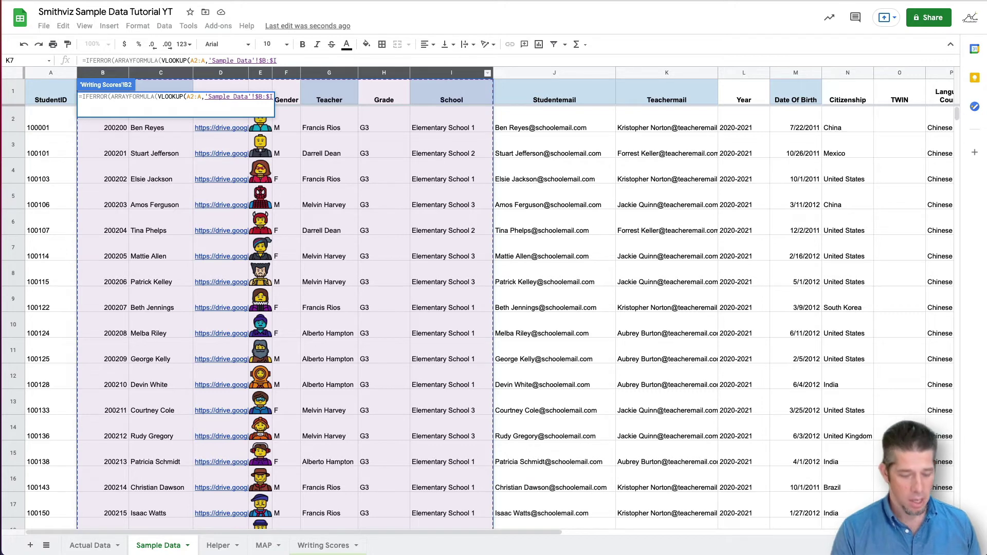
text(,)
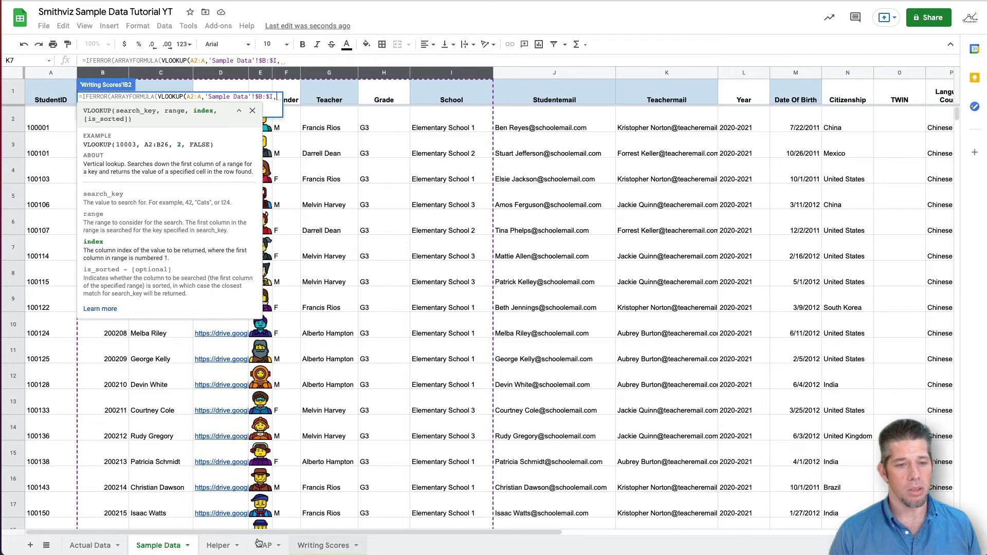
Complete the student name formula with column index 2, exact matching set to false and " " as the IFERROR fallback.
click(311, 546)
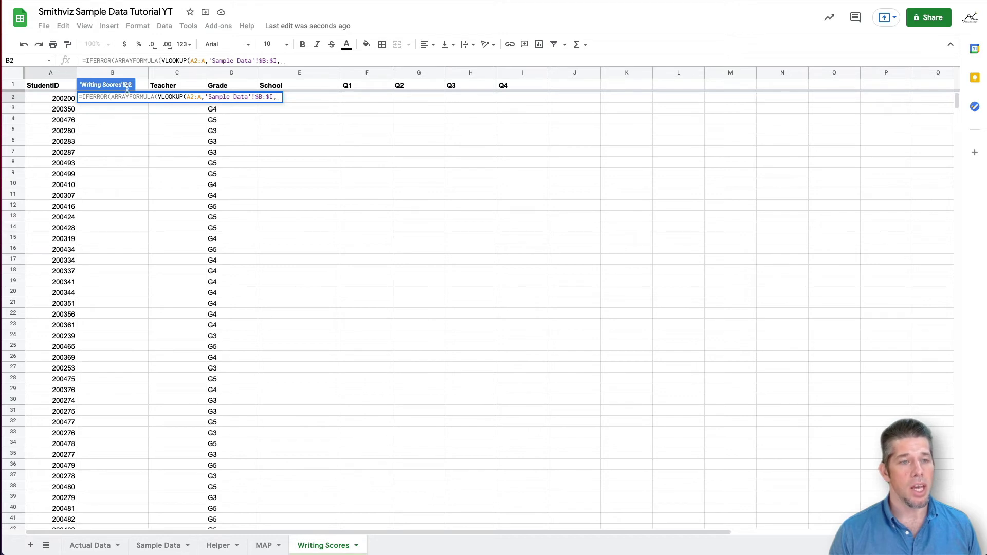
click(175, 549)
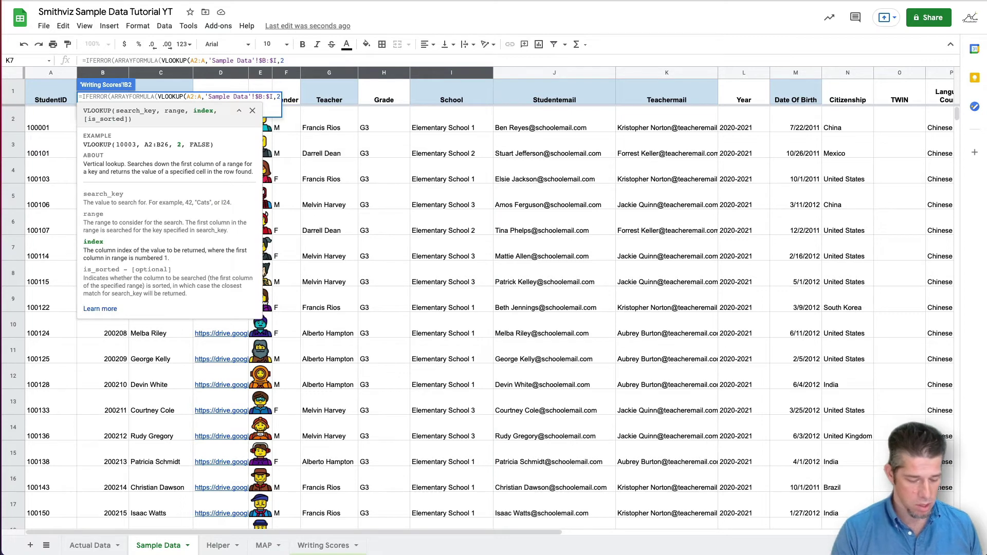
text(2,false))
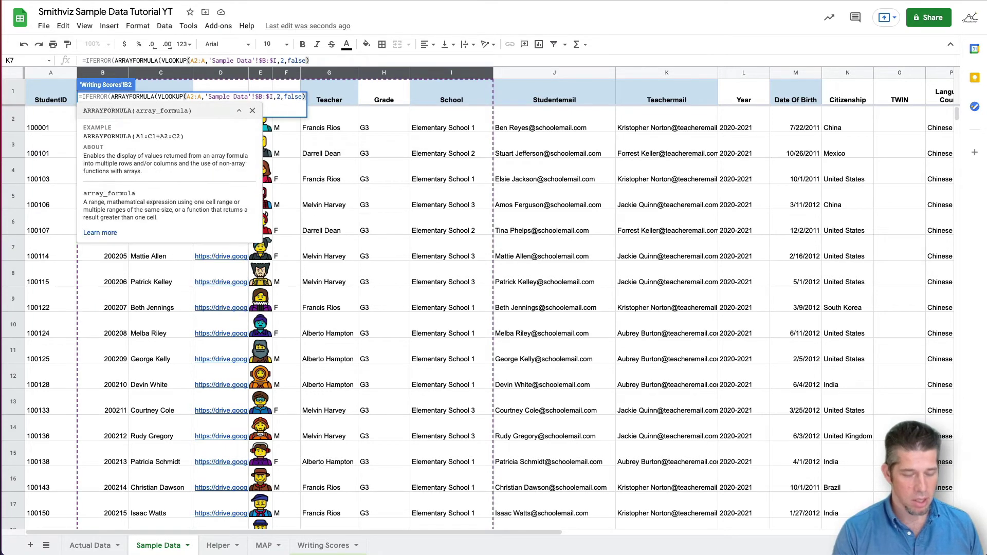
text())
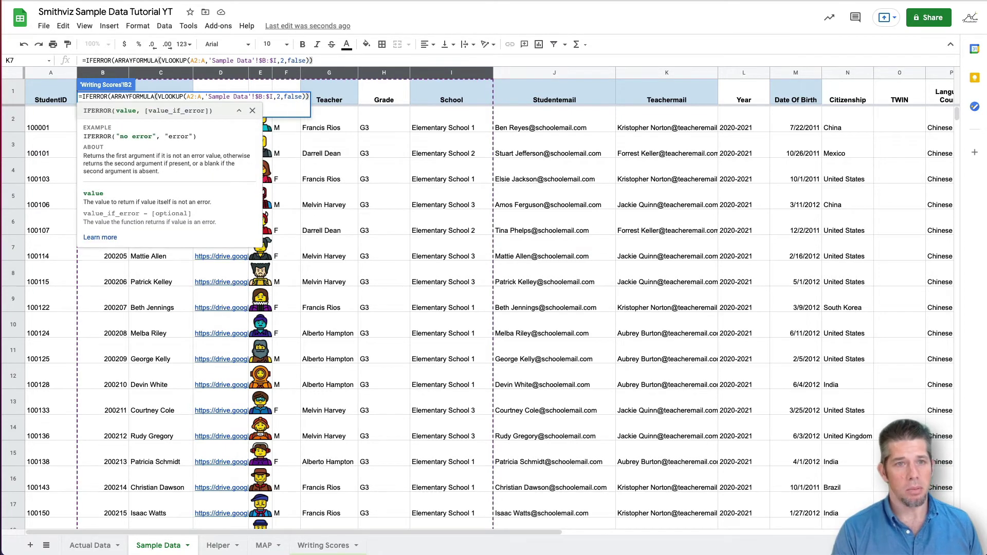
text(," ")
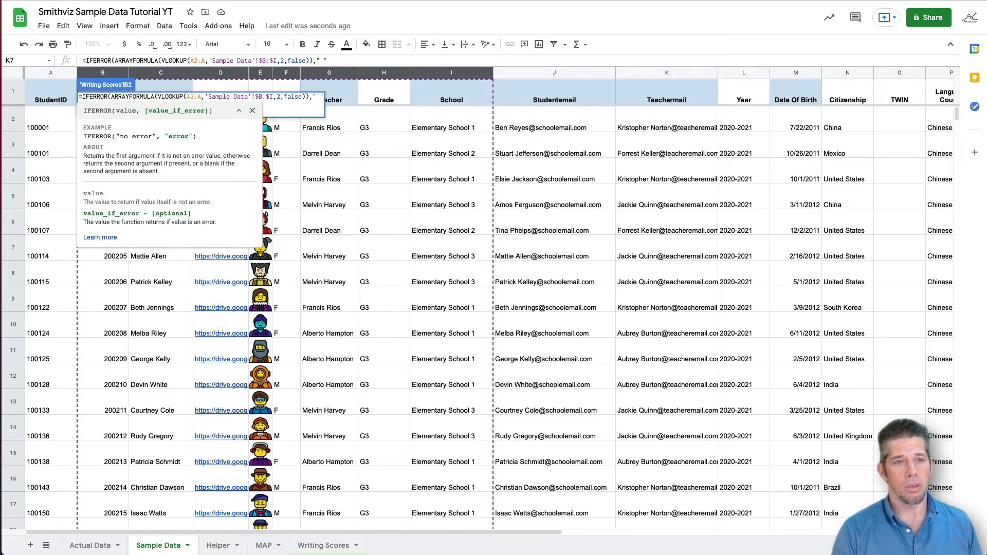
text())
key(Return)
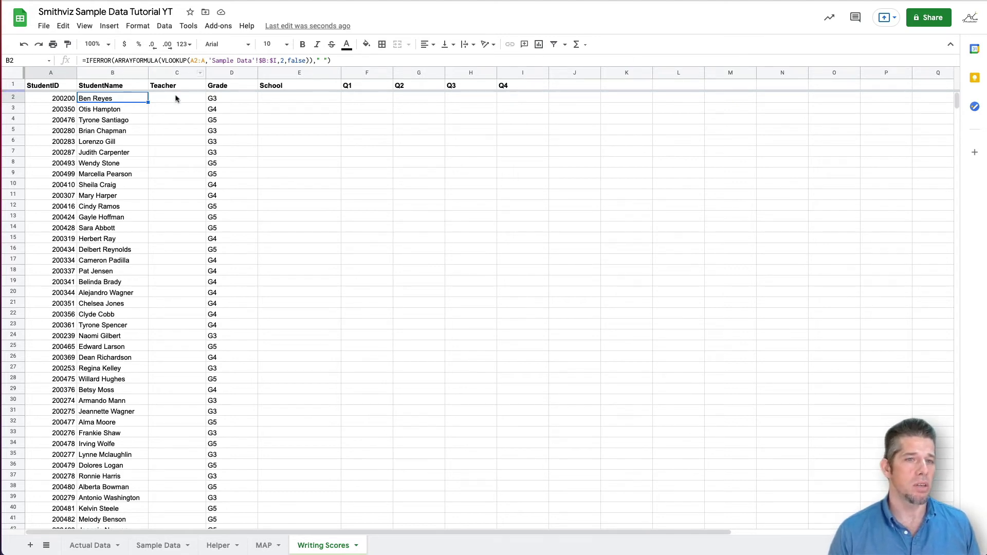
Make the search key in the B2 formula absolute as $A$2:$A.
click(209, 60)
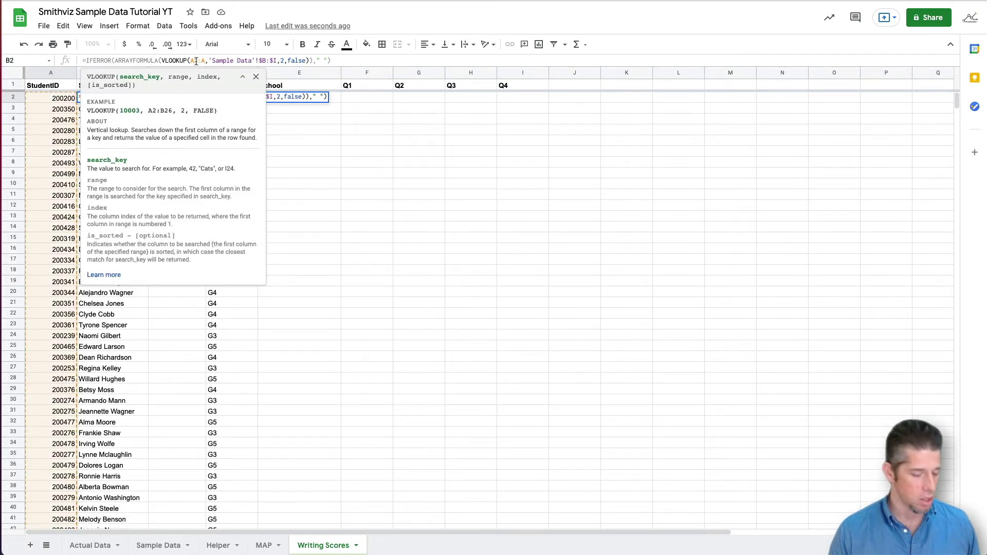
click(196, 61)
key(F4)
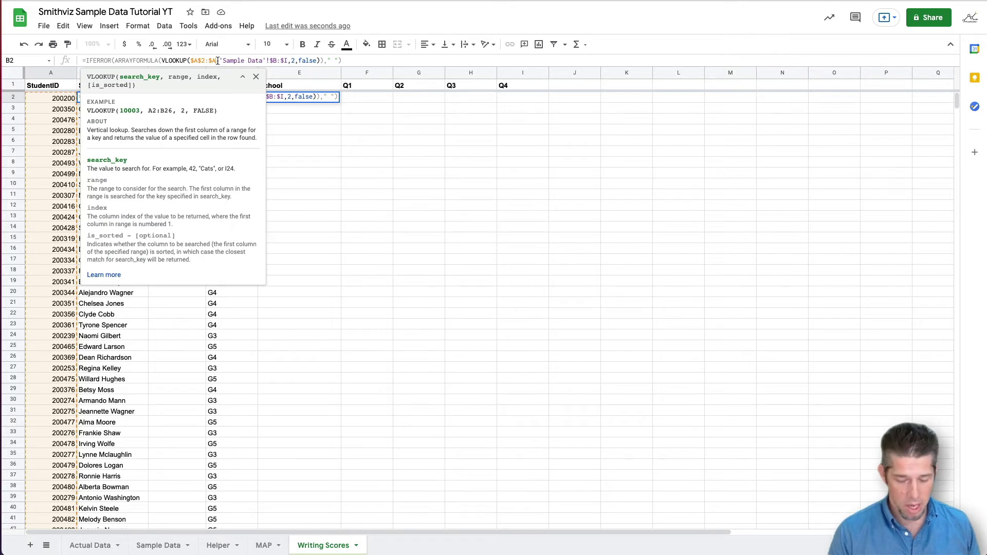
key(Return)
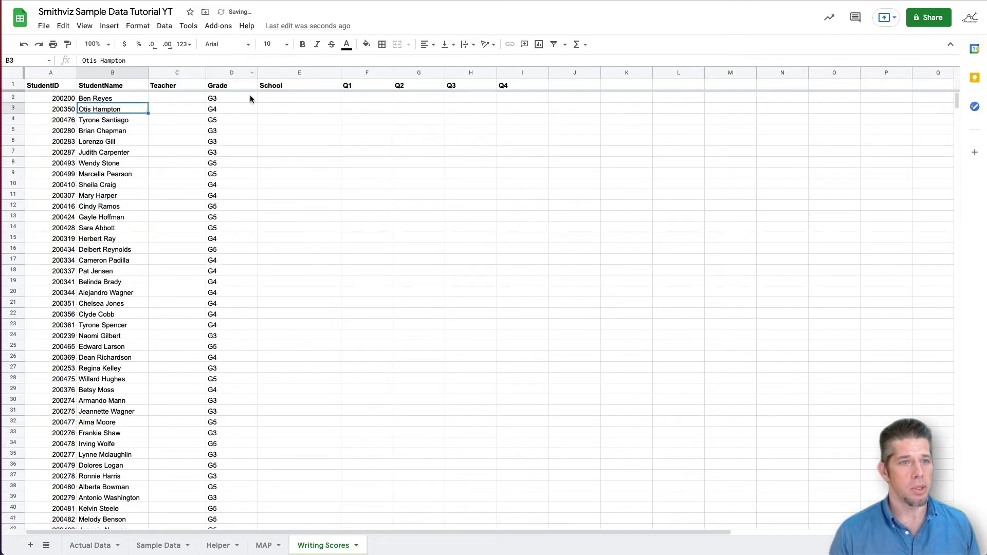
Fill the student name formula from B2 across into C2 under Teacher.
click(129, 99)
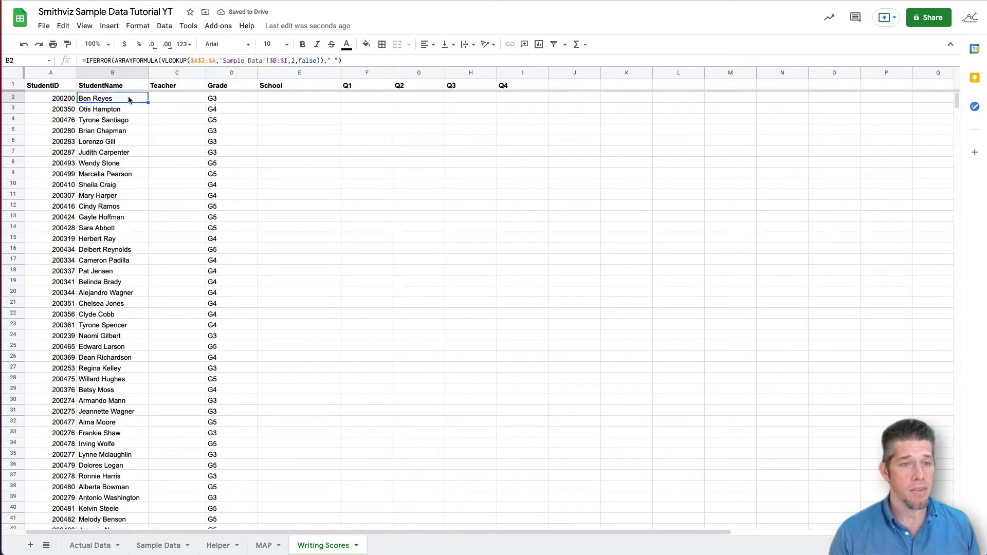
drag(149, 102, 171, 101)
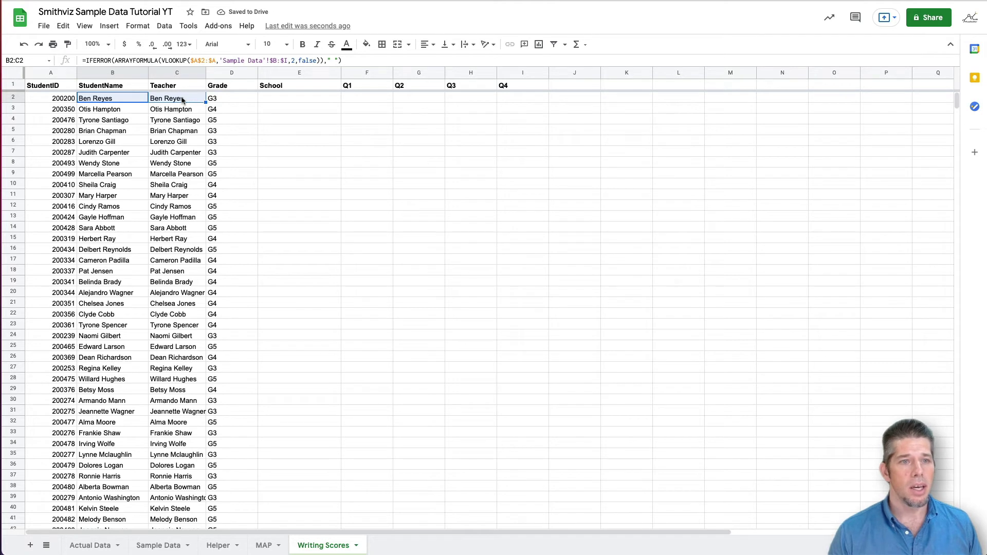
click(186, 101)
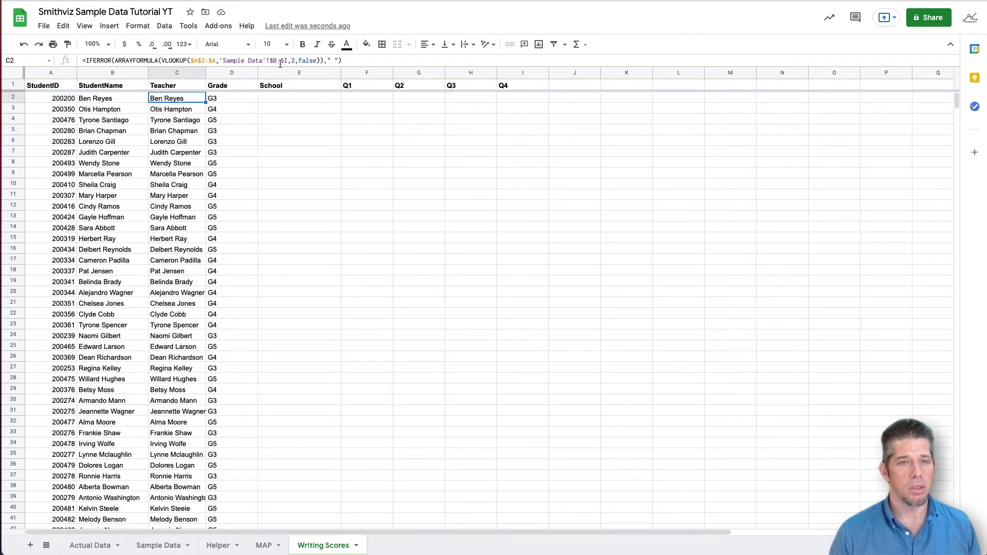
Check the Teacher column's position in Sample Data and set the VLOOKUP index in C2 to 6.
click(156, 546)
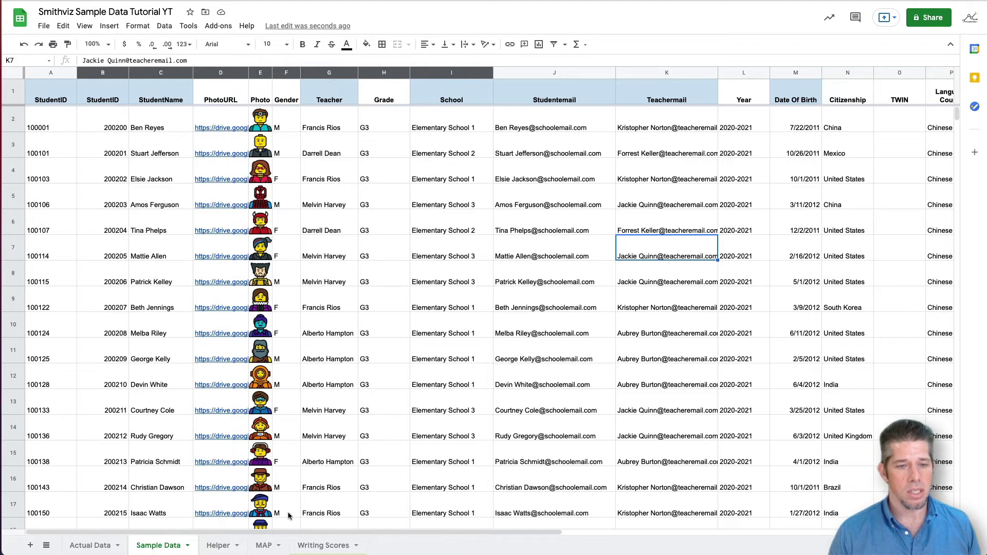
click(327, 545)
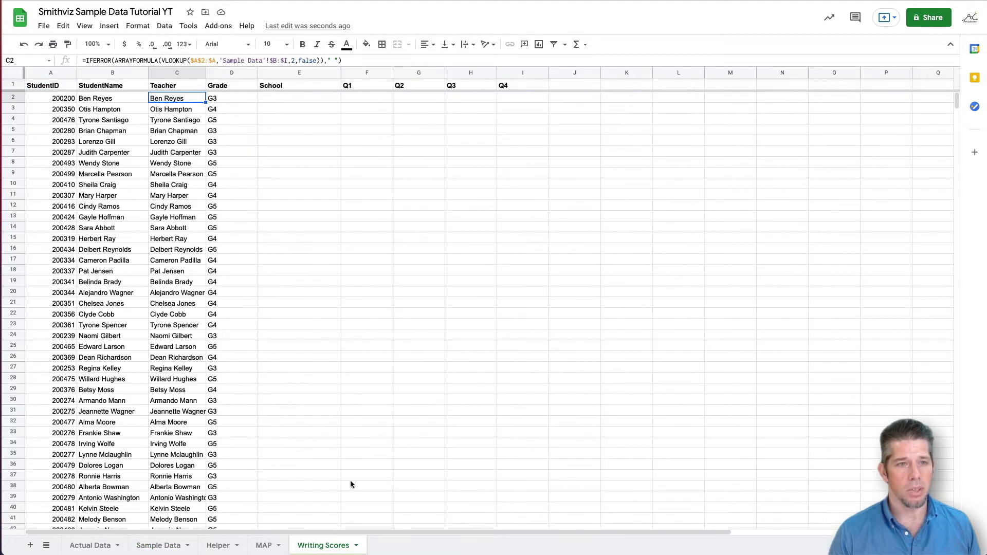
click(295, 61)
key(BackSpace)
text(6)
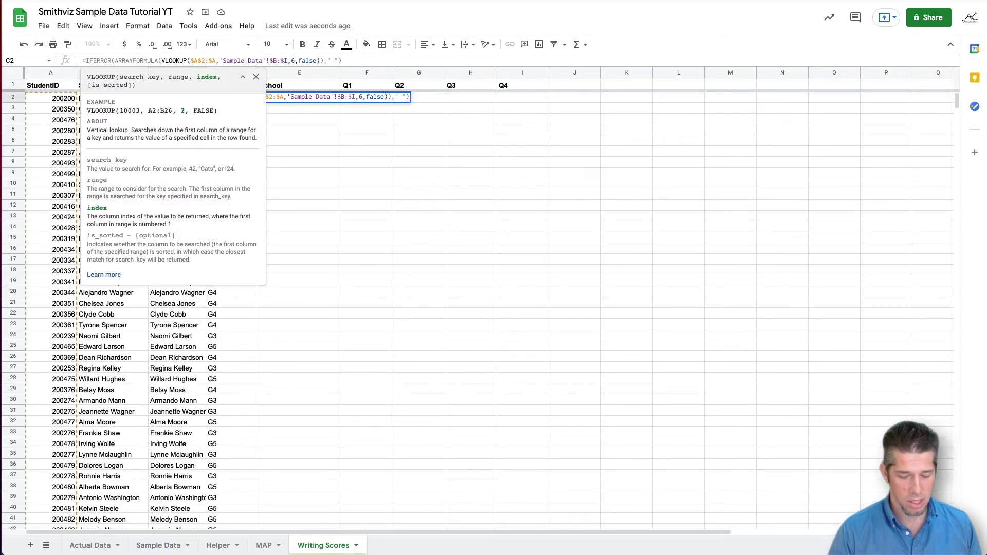
key(Return)
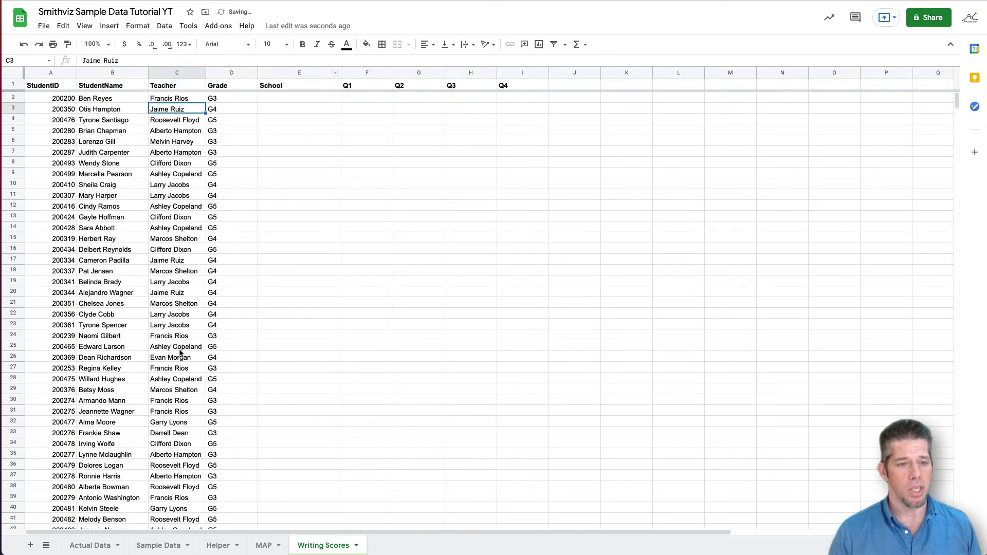
Copy the teacher lookup formula from C2 into E2 under School.
click(187, 101)
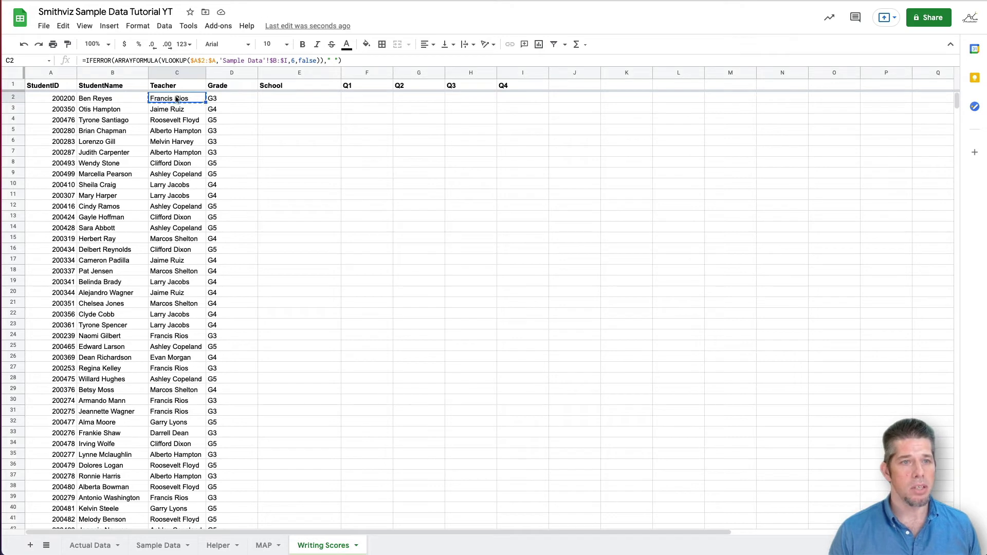
click(285, 102)
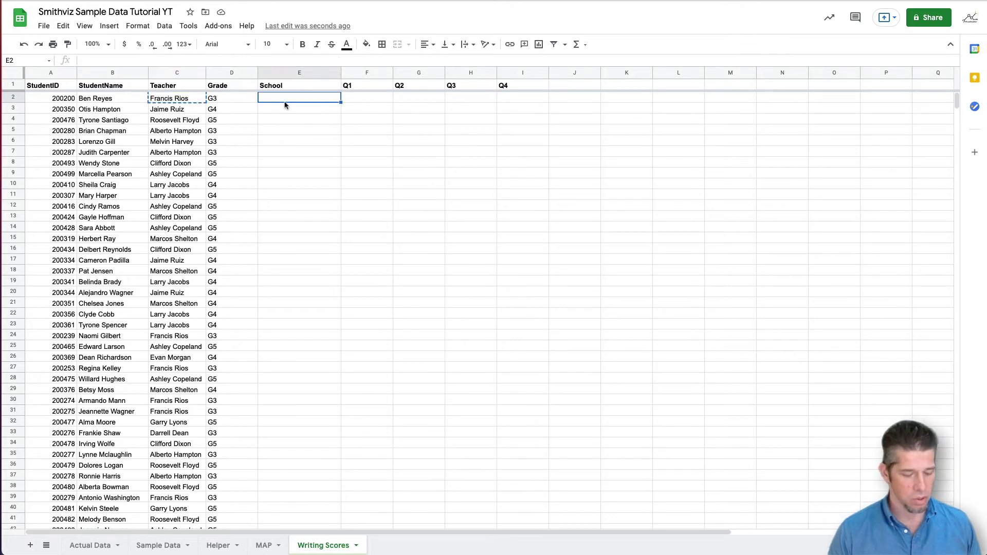
text(=IFERROR(ARRAYFORMULA(VLOOKUP($A$2:$A,'Sample Data'!$B:$I,6,false))," "))
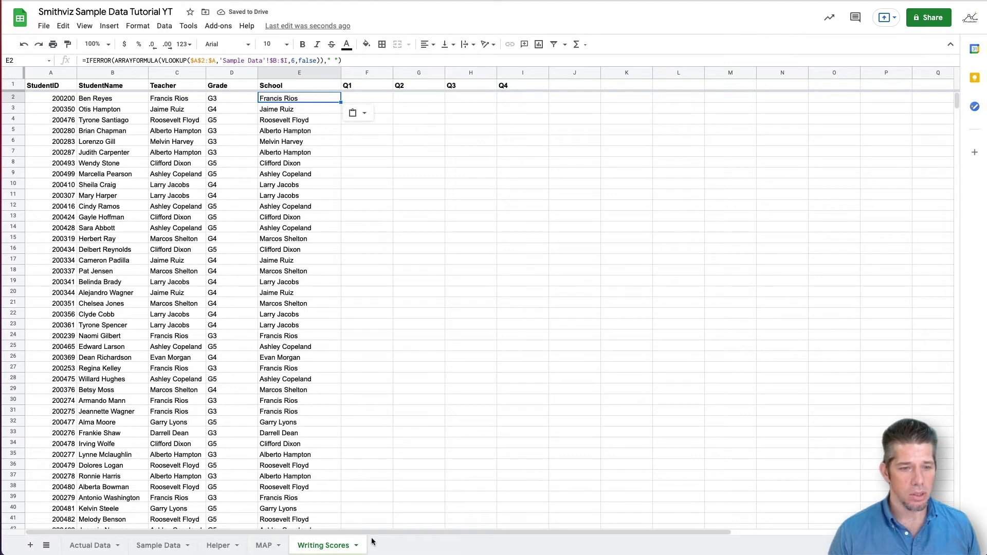
Check the School column's position in Sample Data and set the VLOOKUP index in E2 to 8.
click(158, 547)
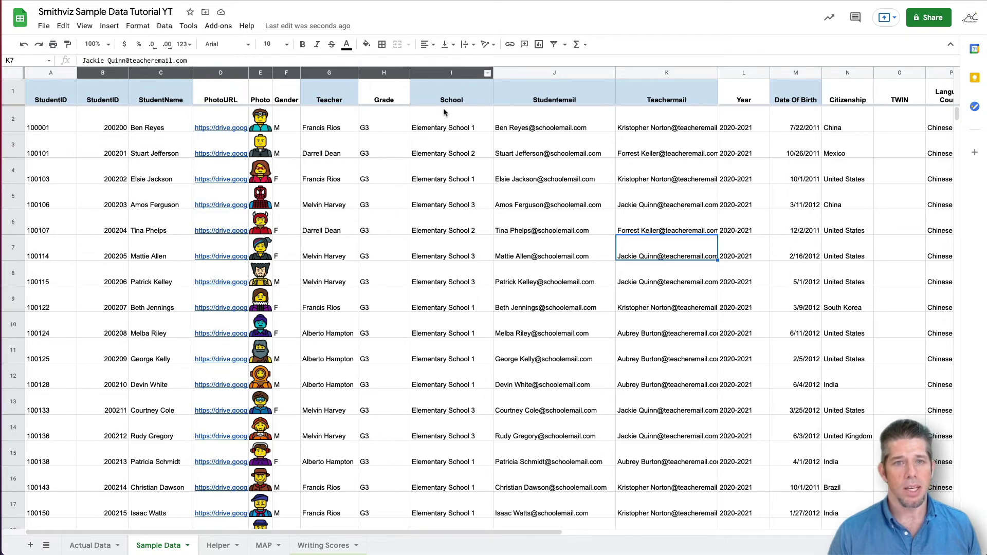
click(313, 546)
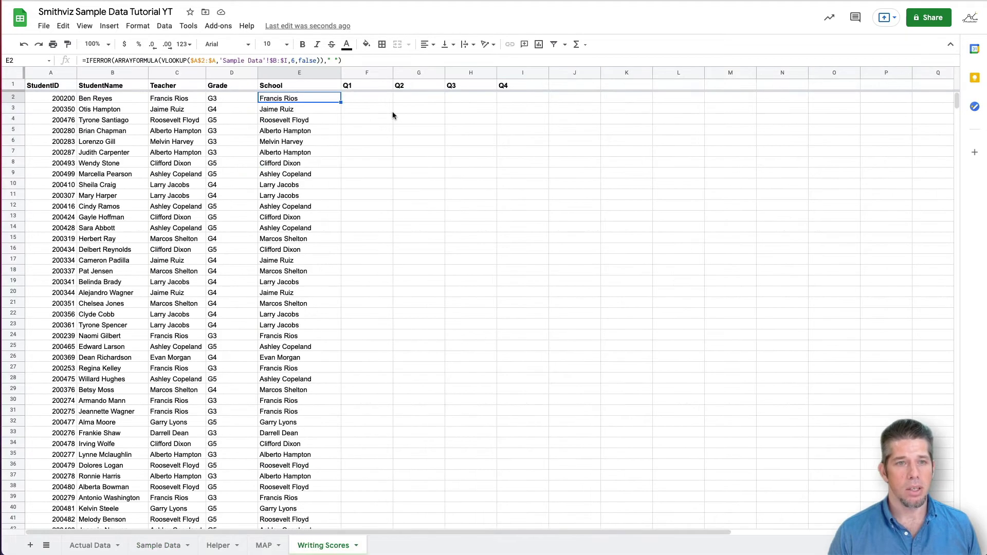
click(294, 61)
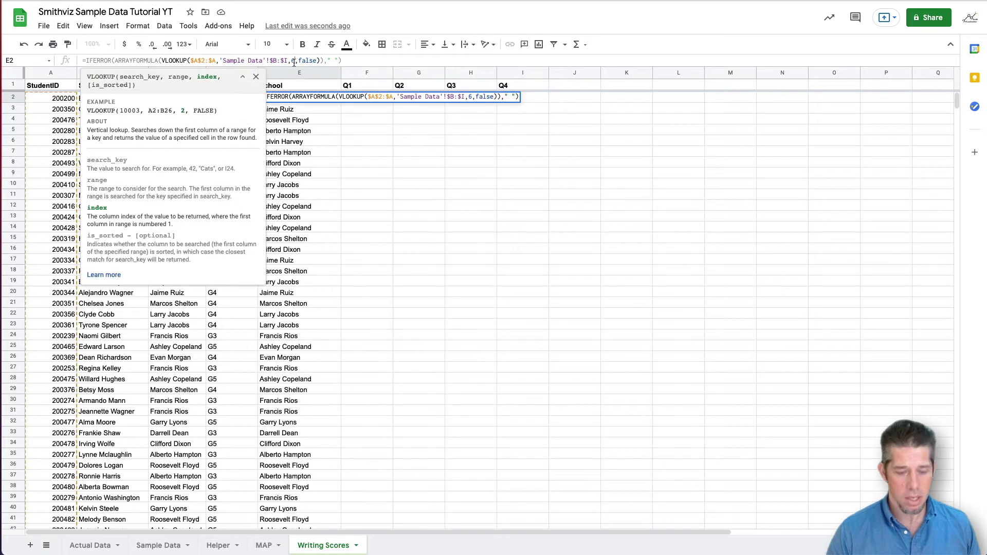
key(BackSpace)
text(8)
key(Return)
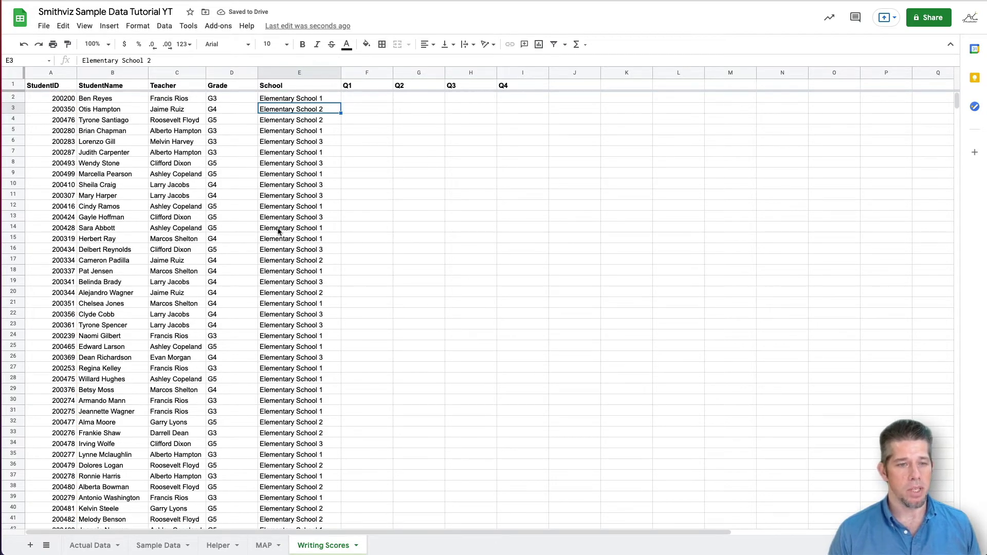
Enter =RANDBETWEEN(20,80) in F2 to generate a random Q1 score, and reselect the cell.
key(Up)
key(Right)
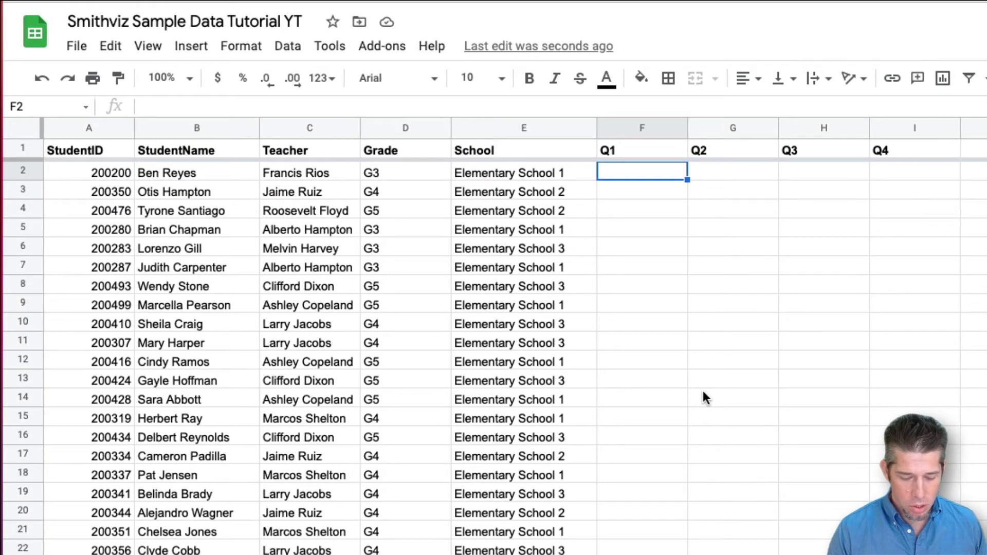
text(=rand)
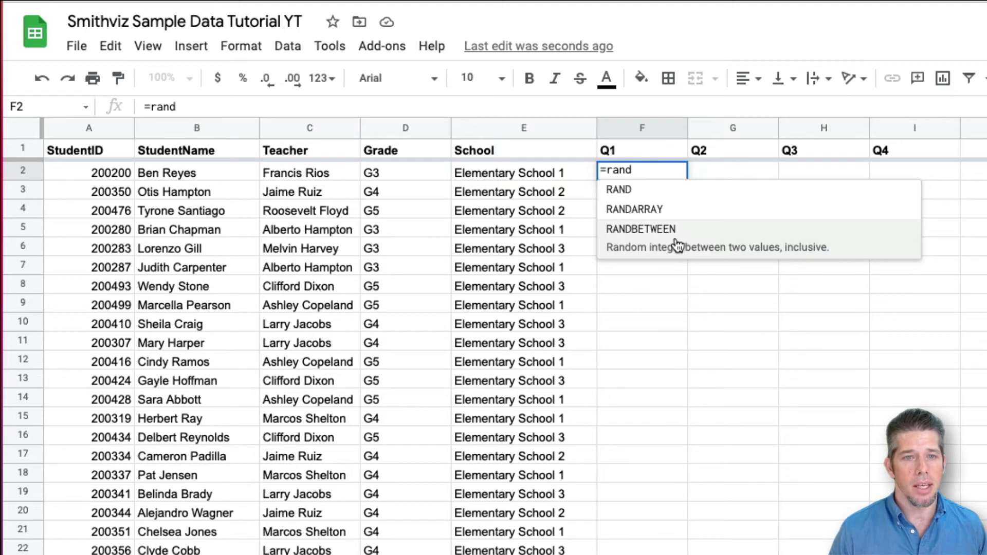
click(678, 239)
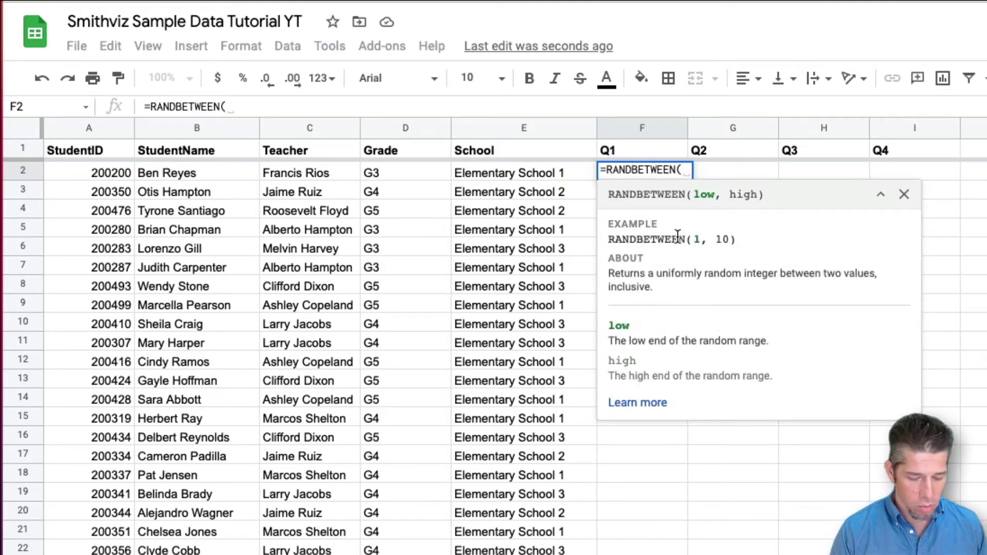
text(20,)
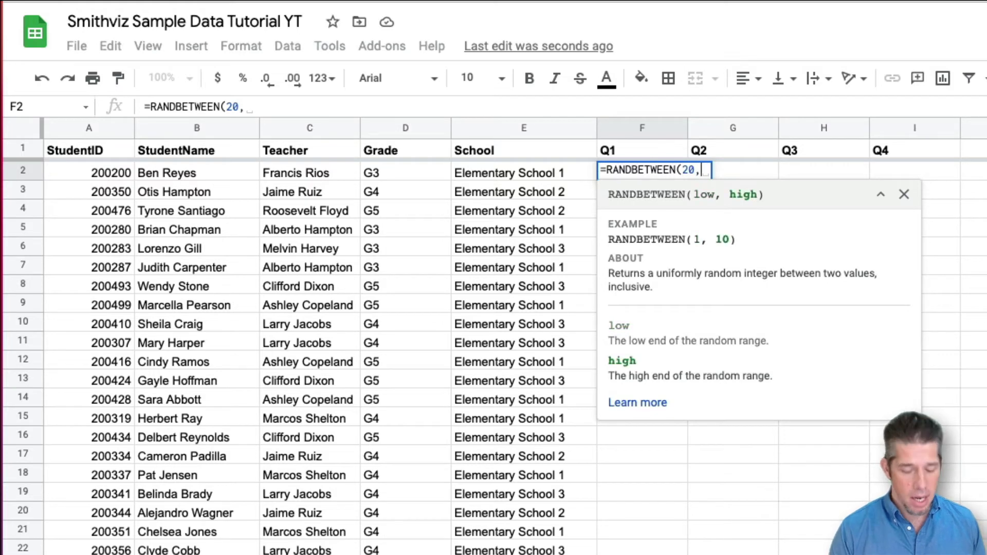
text(80)
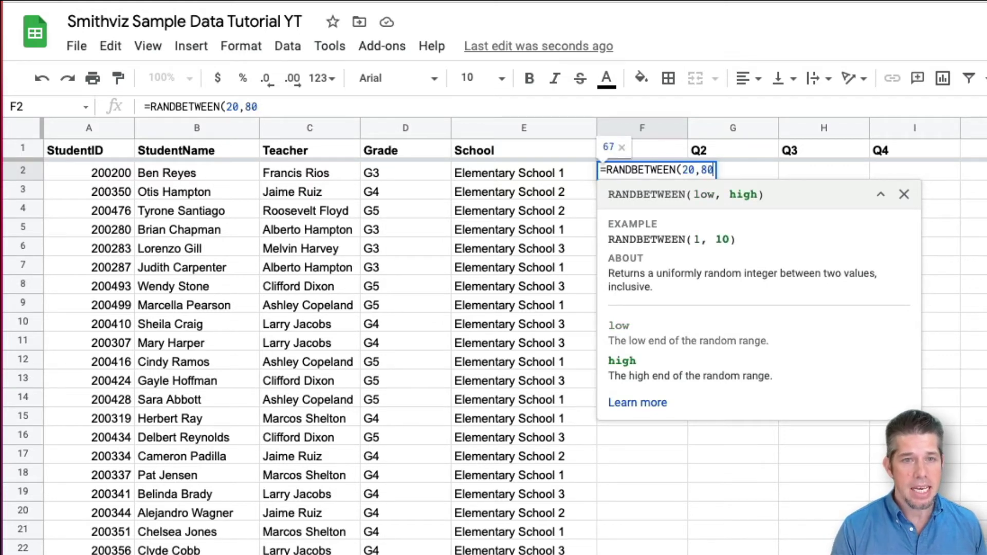
text())
key(Return)
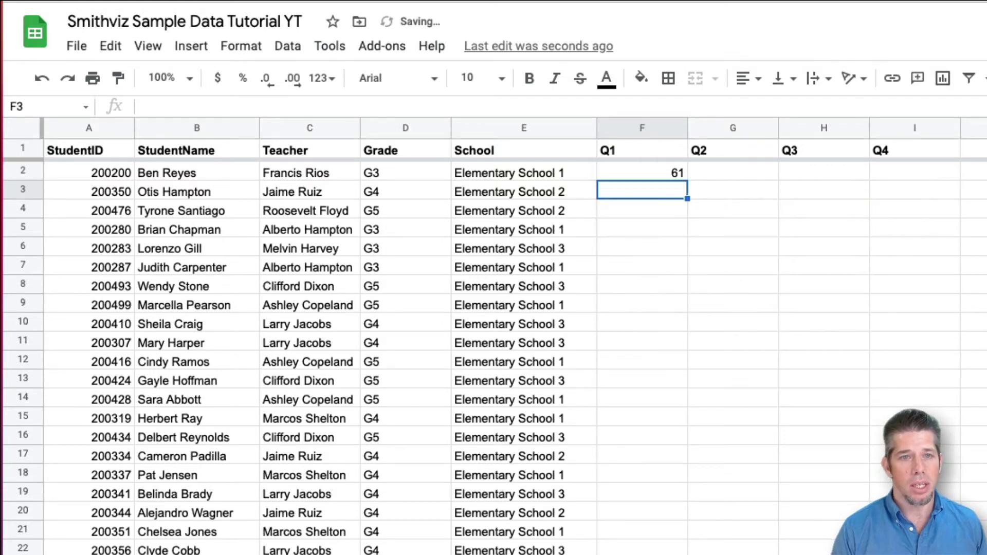
click(649, 171)
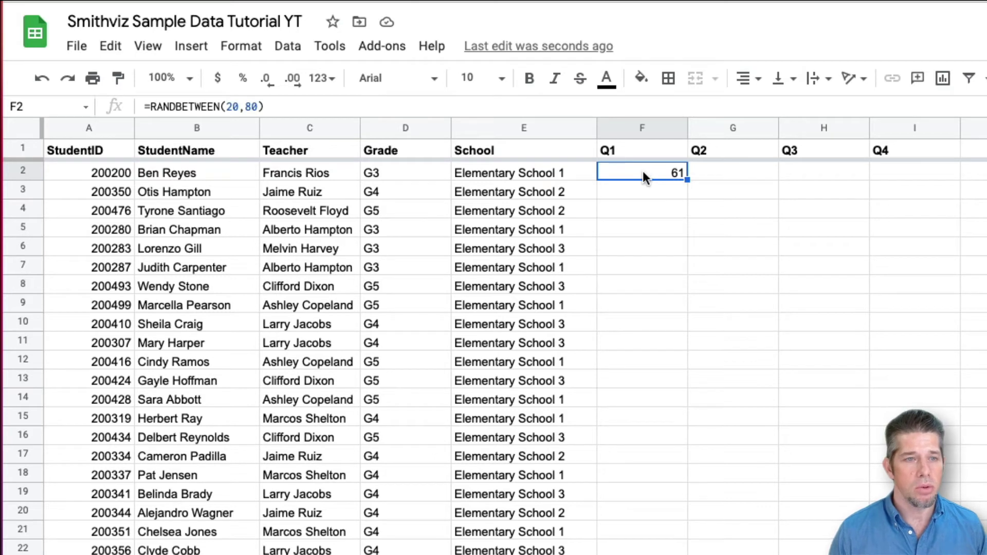
Try to format the random Q1 score in F2 as a percentage.
click(244, 79)
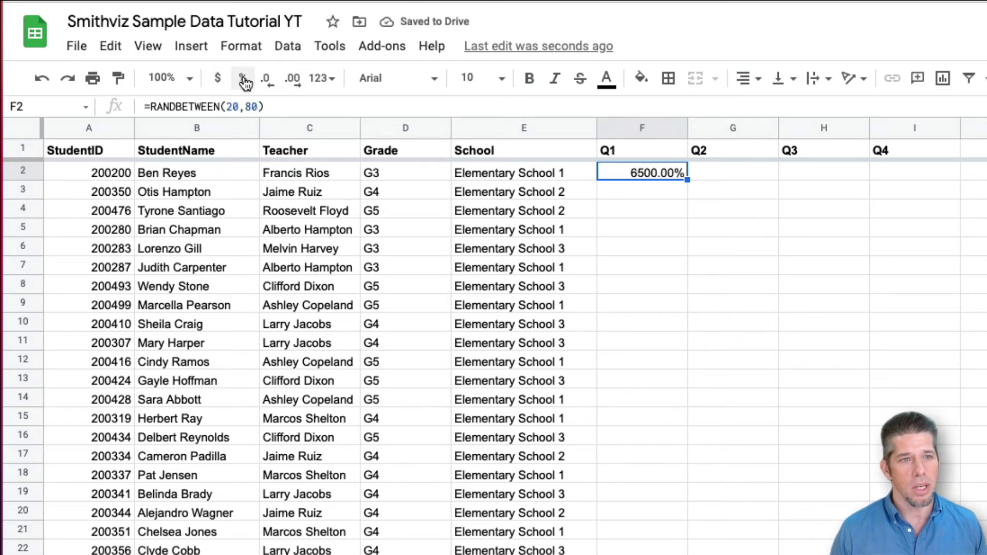
click(244, 80)
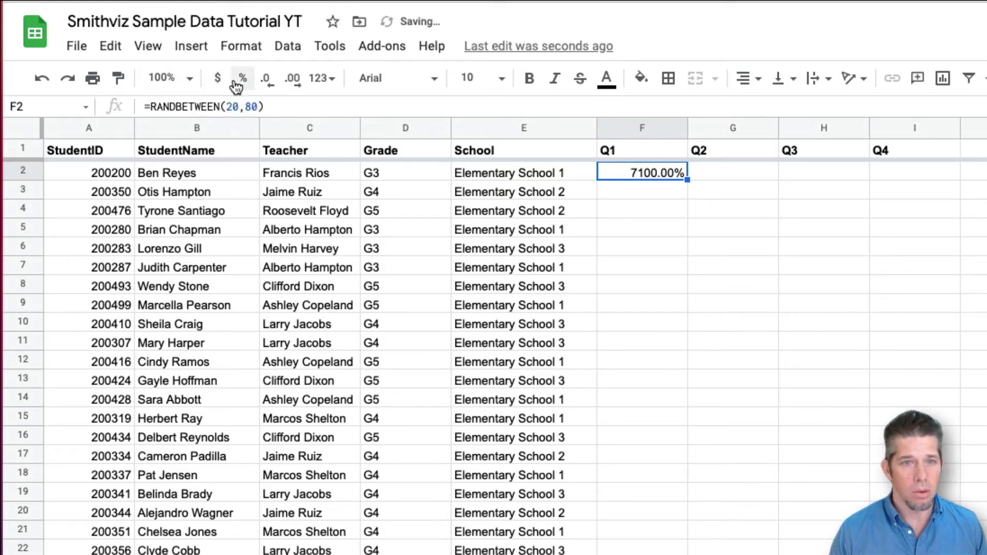
key(ctrl+z)
click(691, 215)
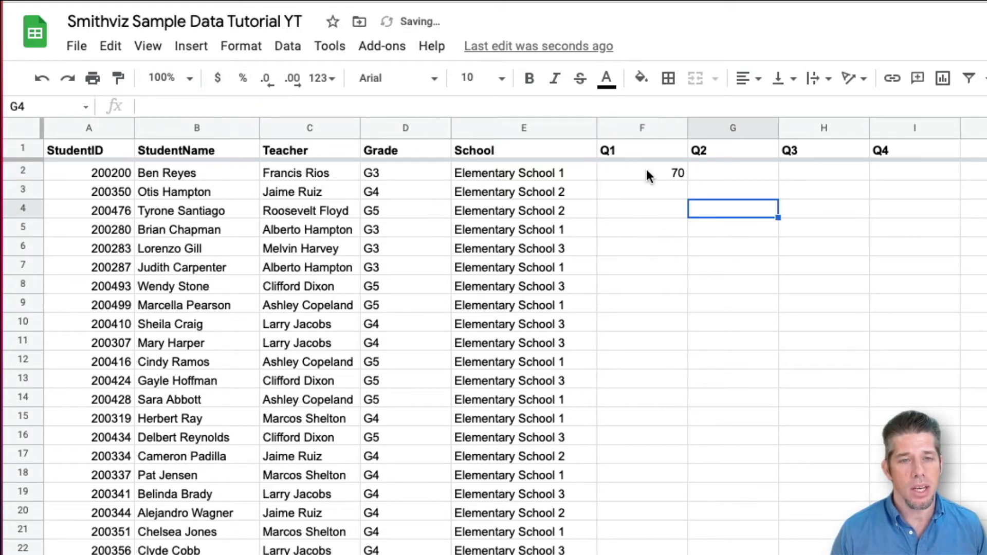
Change the Q1 formula in F2 to =RANDBETWEEN(20,80)/100 so the score is a decimal.
click(665, 174)
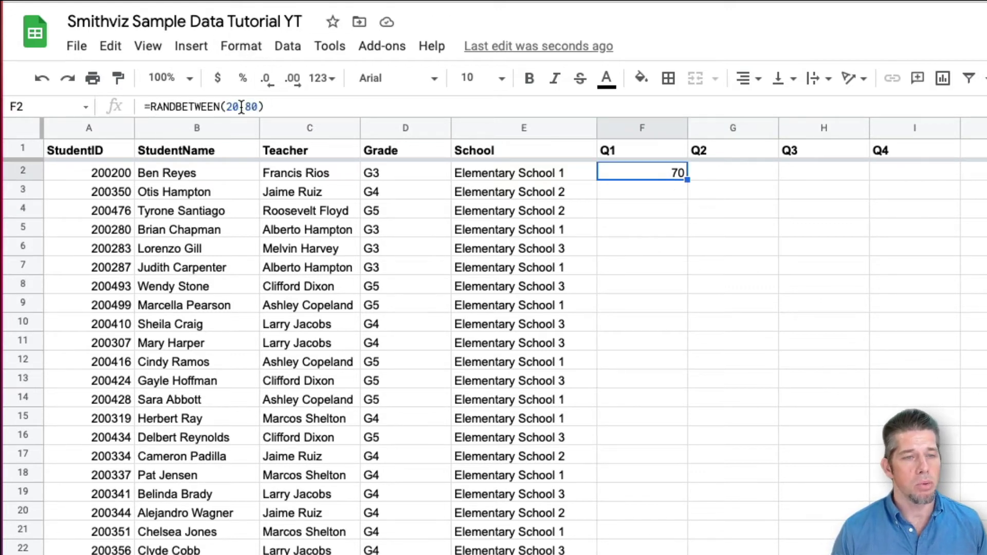
click(358, 108)
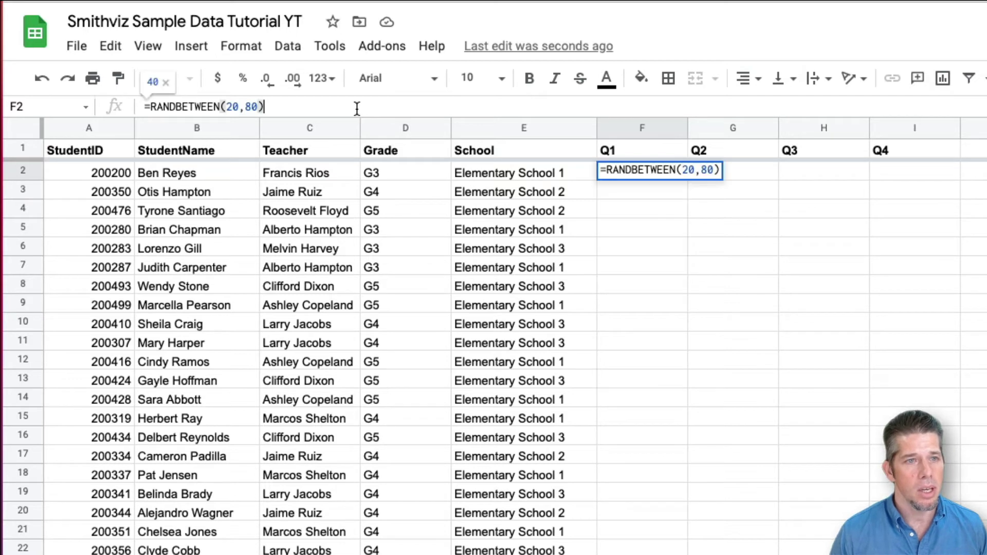
text(/)
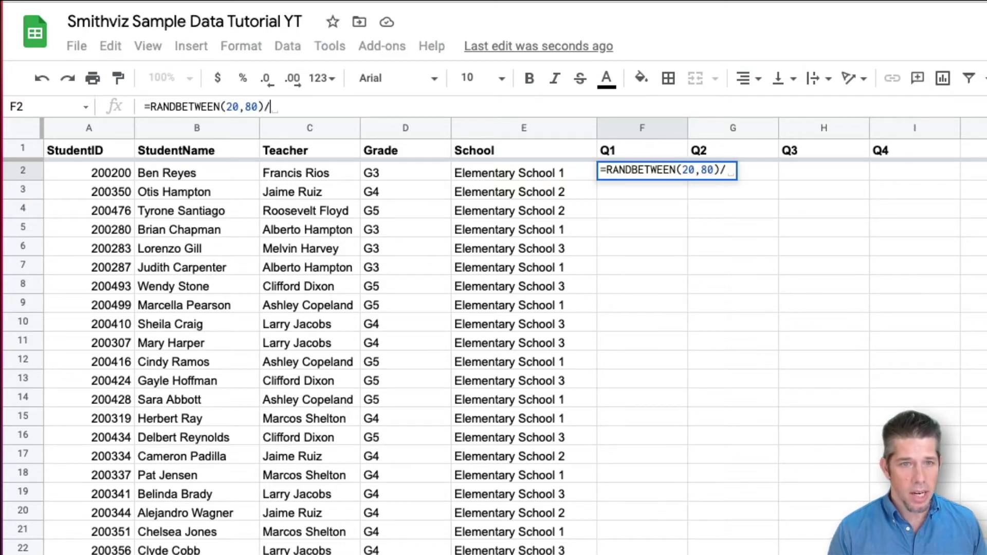
text(100)
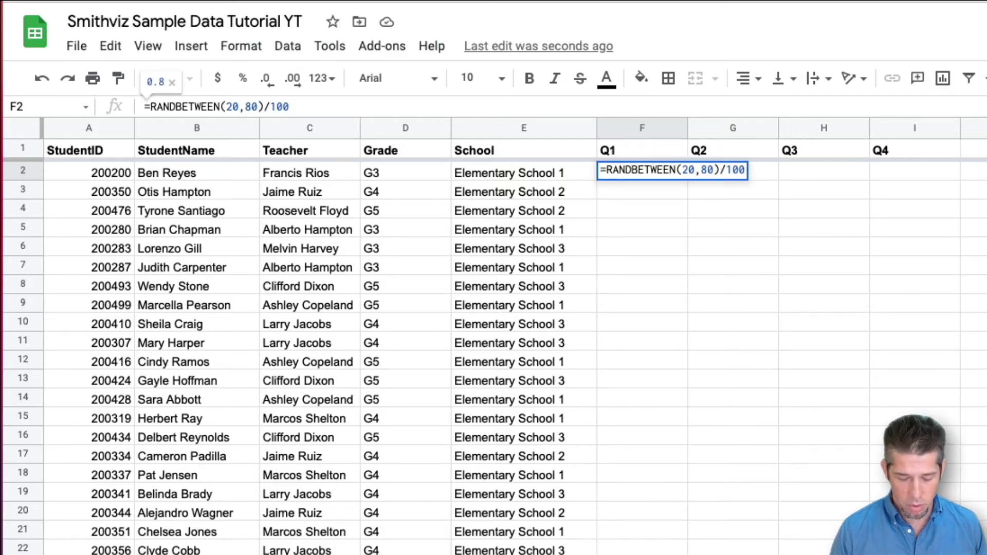
key(Return)
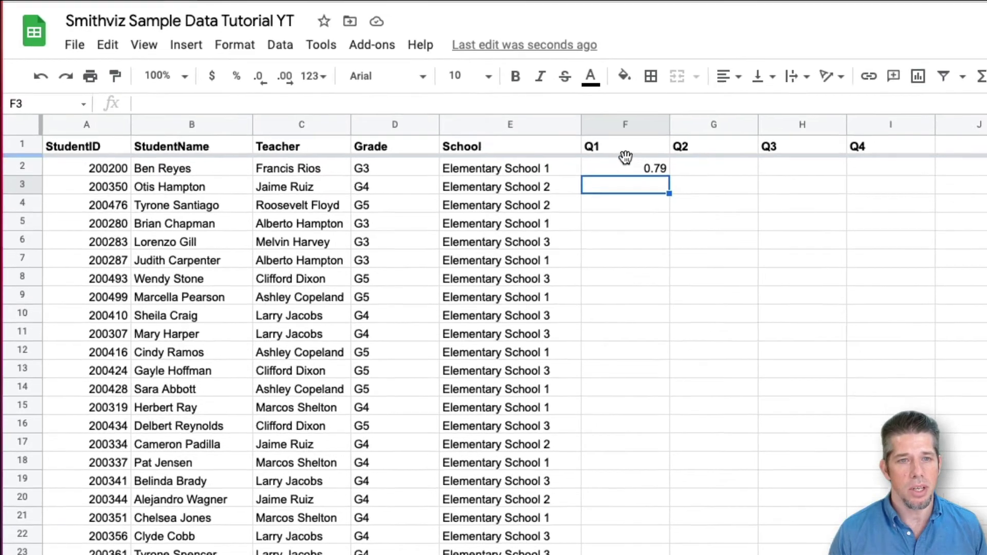
Fill the F2 formula down the Q1 column and copy it across row 2 into Q2, Q3 and Q4.
click(658, 173)
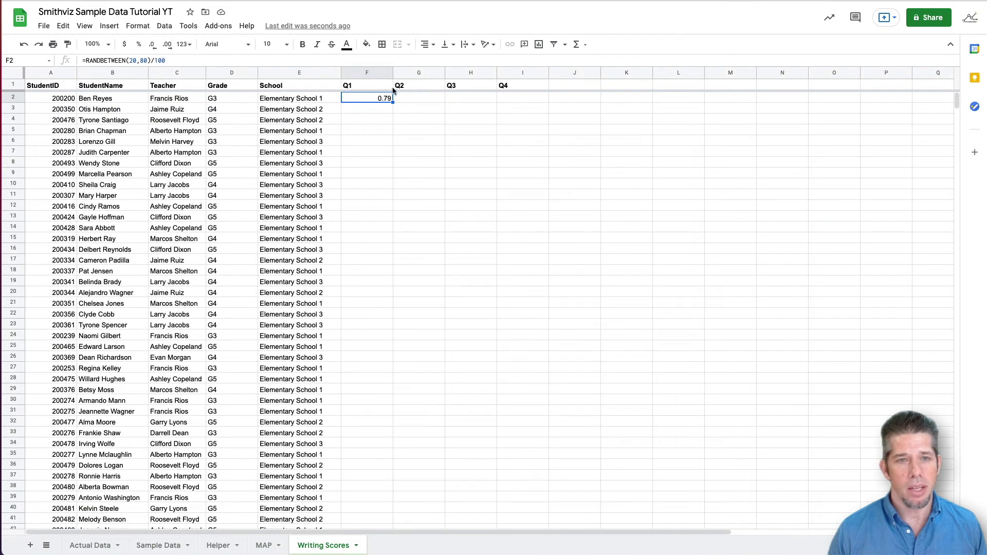
scroll(365, 278, down, 4)
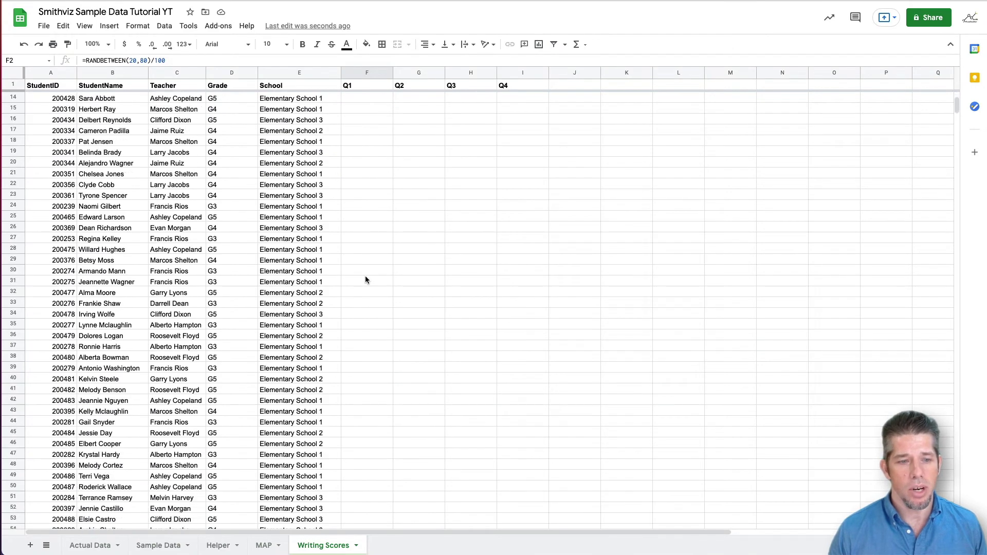
scroll(366, 277, up, 4)
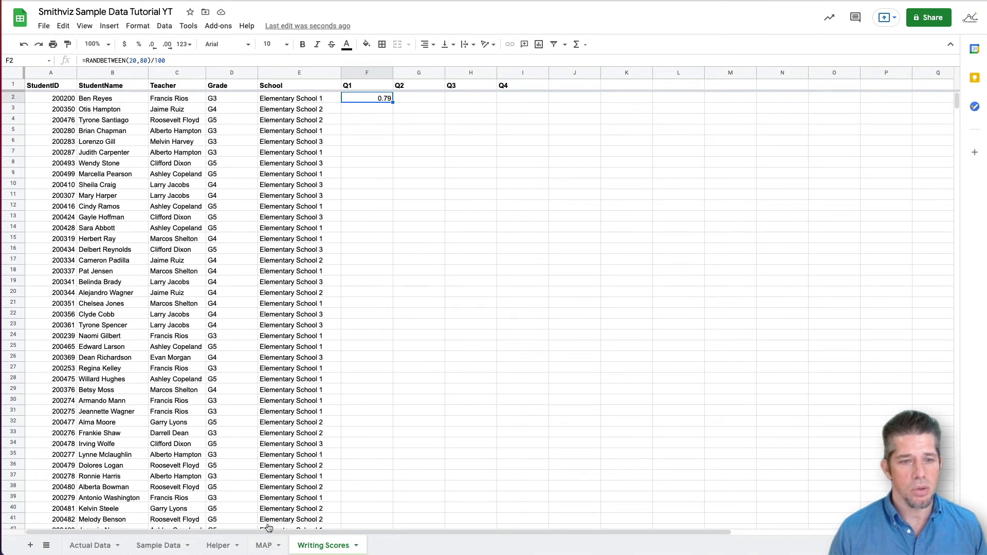
double_click(392, 102)
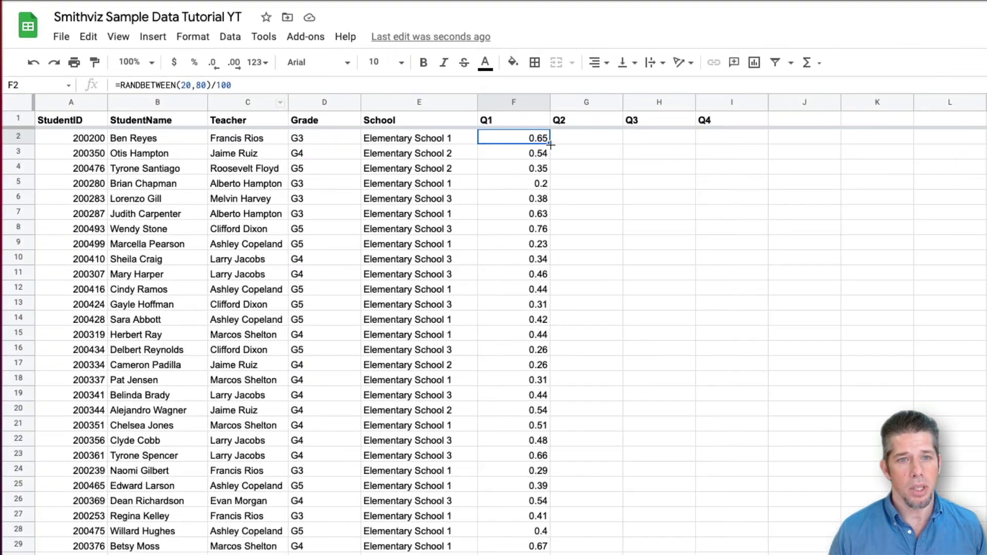
drag(550, 145, 706, 143)
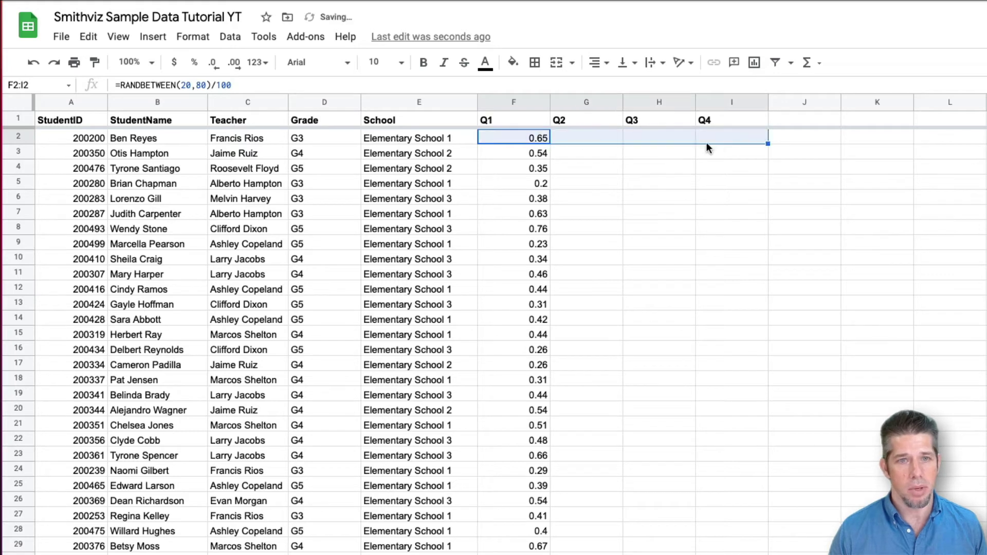
Change the Q2 formula in G2 to =RANDBETWEEN(30,95)/100 and autofill it down the column.
click(614, 137)
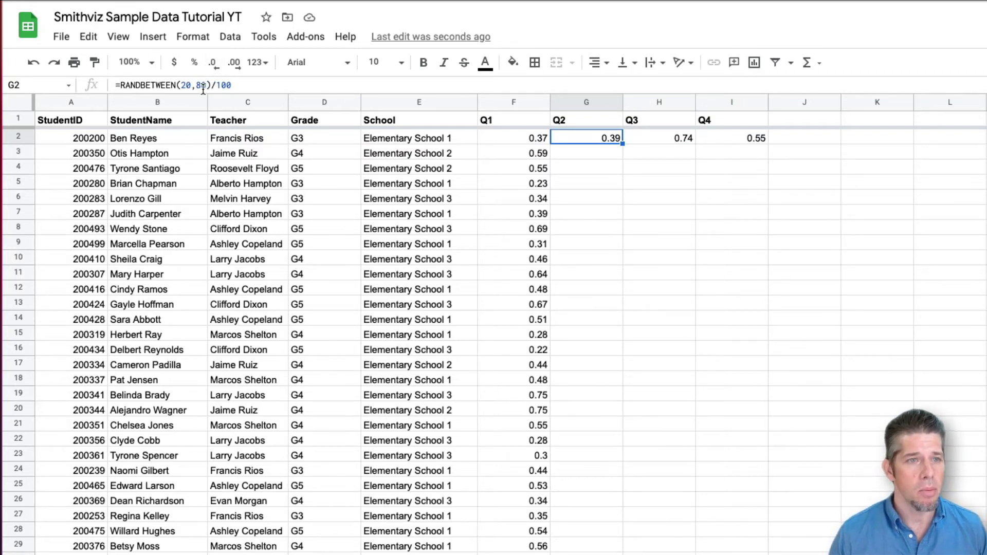
click(205, 85)
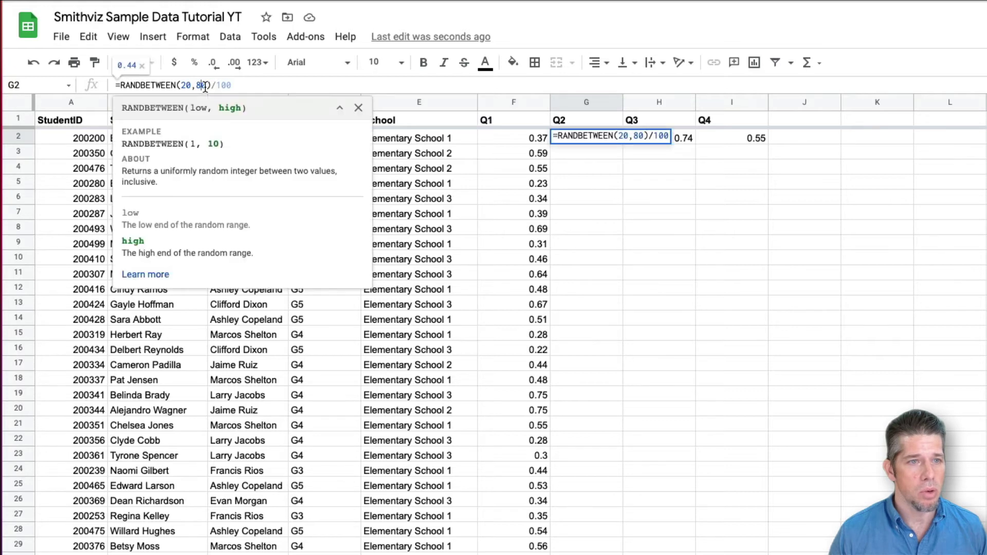
key(BackSpace)
key(BackSpace)
text(90)
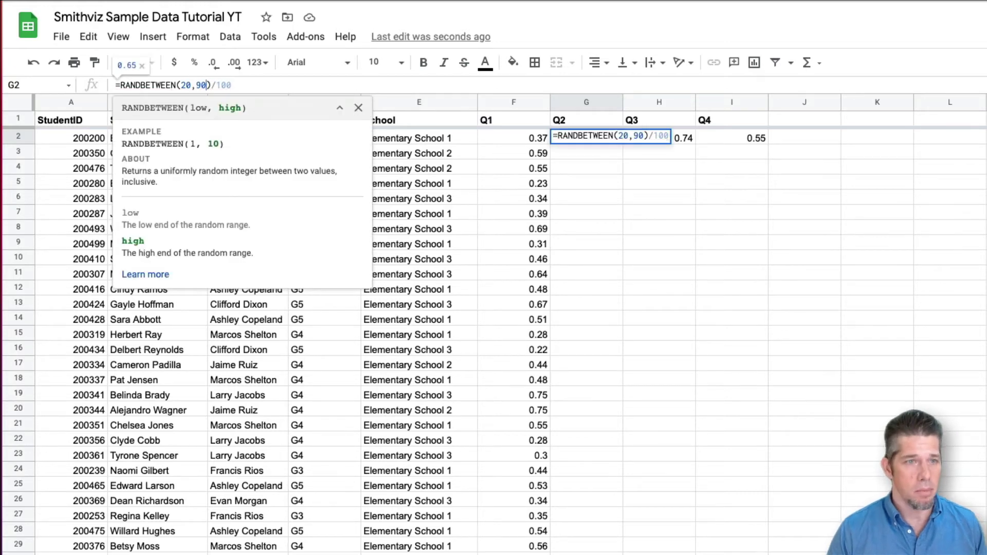
key(BackSpace)
text(5)
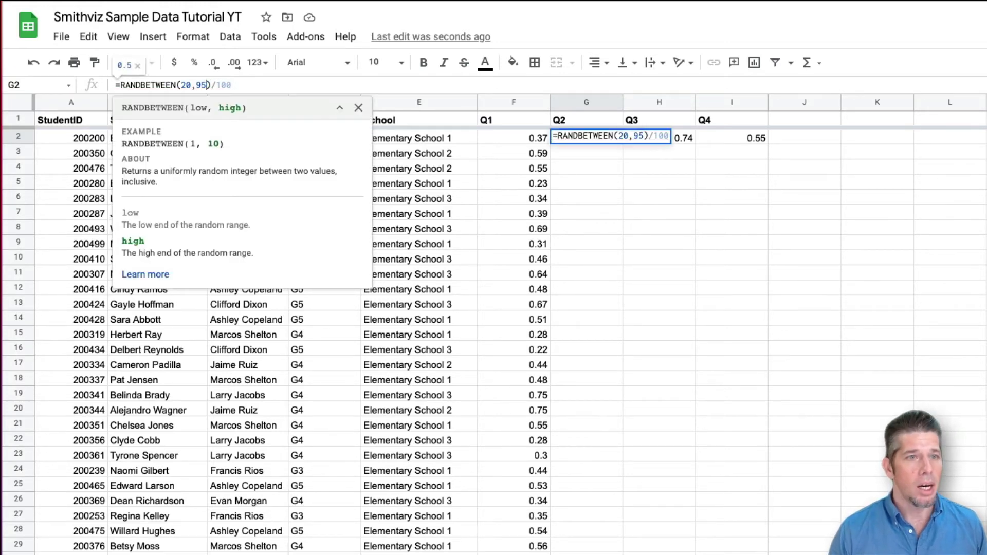
click(189, 89)
key(BackSpace)
text(3)
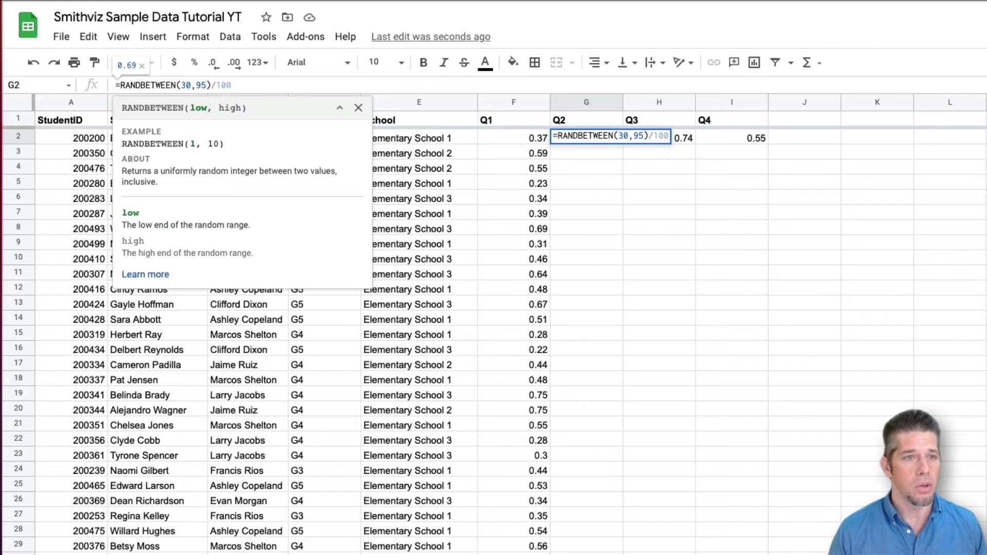
key(Return)
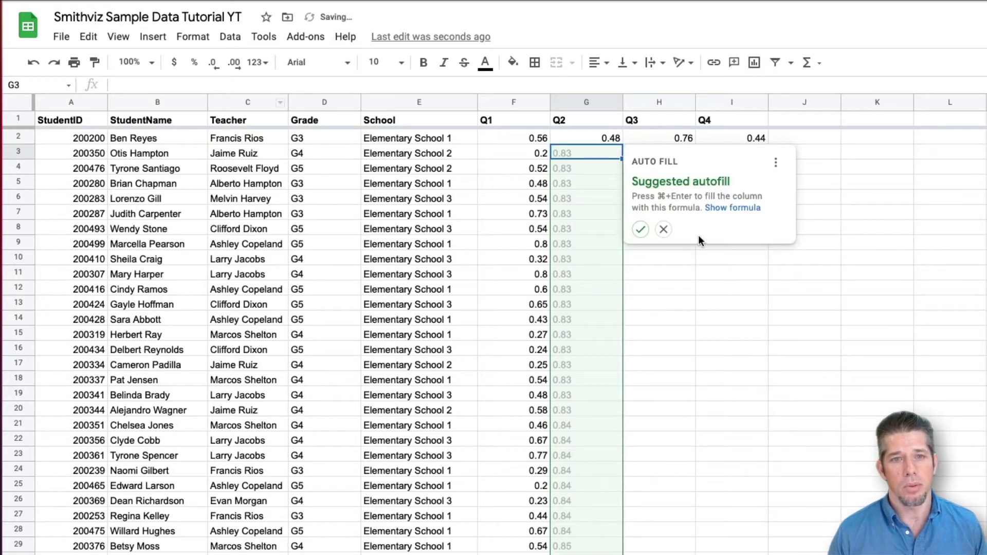
click(640, 230)
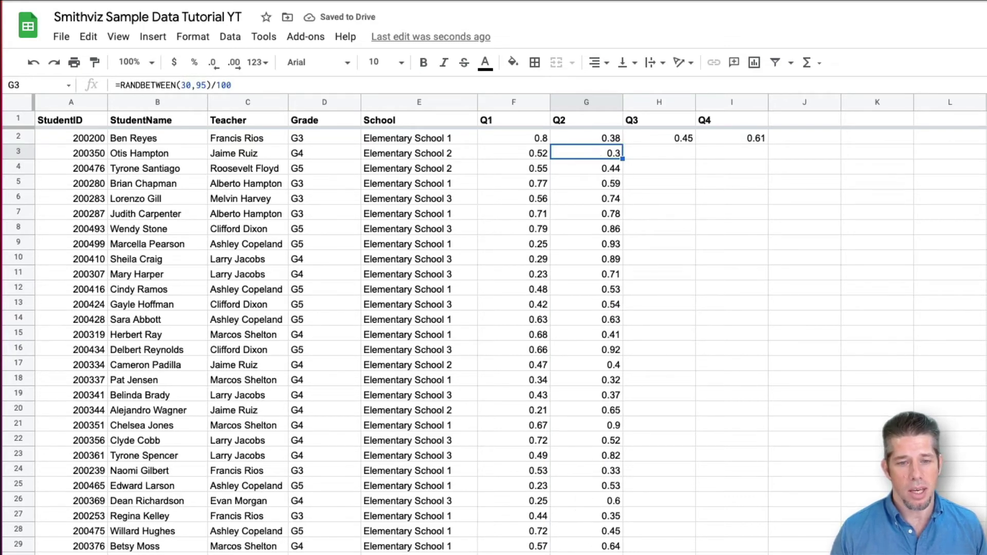
Change the Q3 formula in H2 to =RANDBETWEEN(30,100)/100 and autofill it down the column.
click(658, 138)
click(184, 85)
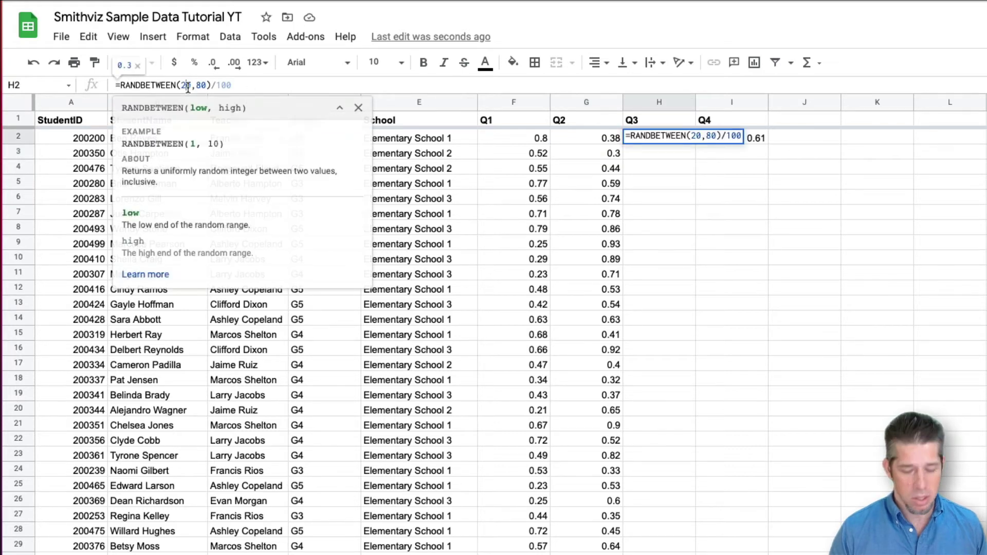
key(BackSpace)
text(3)
key(Right)
key(Right)
key(Right)
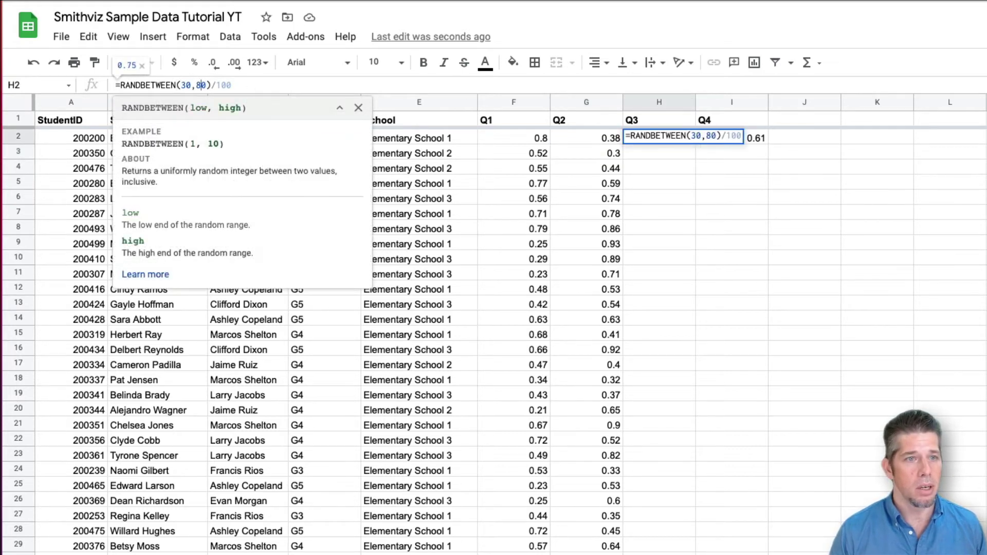
key(BackSpace)
key(BackSpace)
text(100)
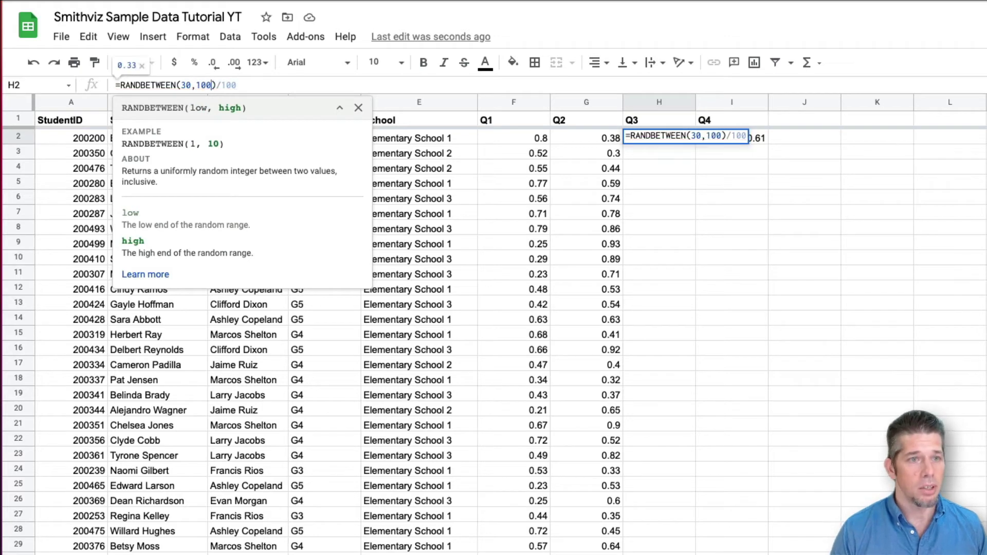
key(Return)
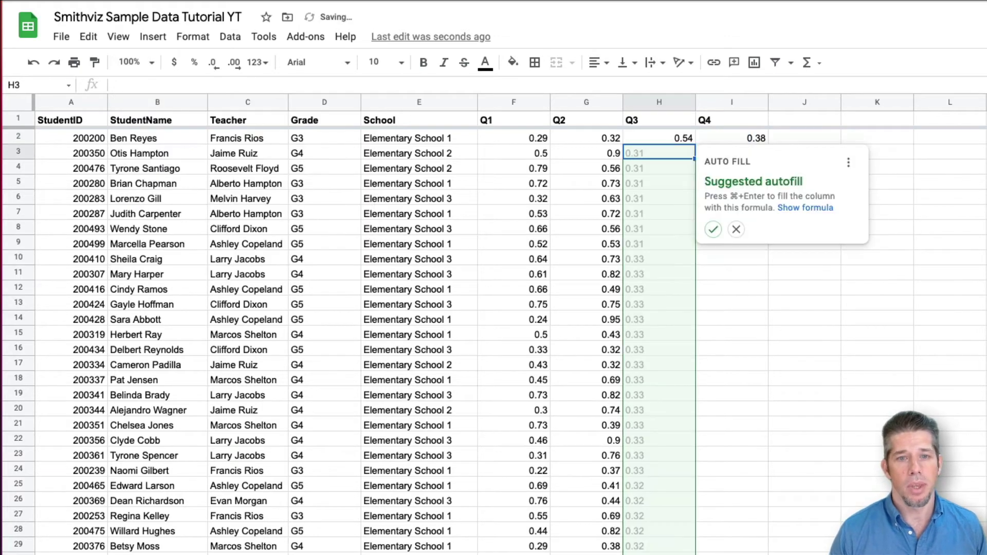
click(713, 230)
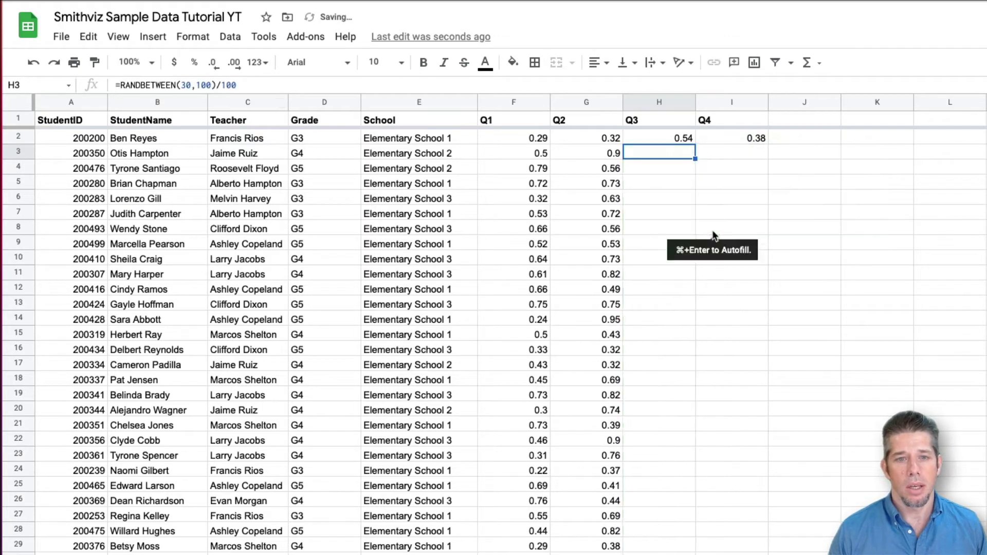
click(674, 133)
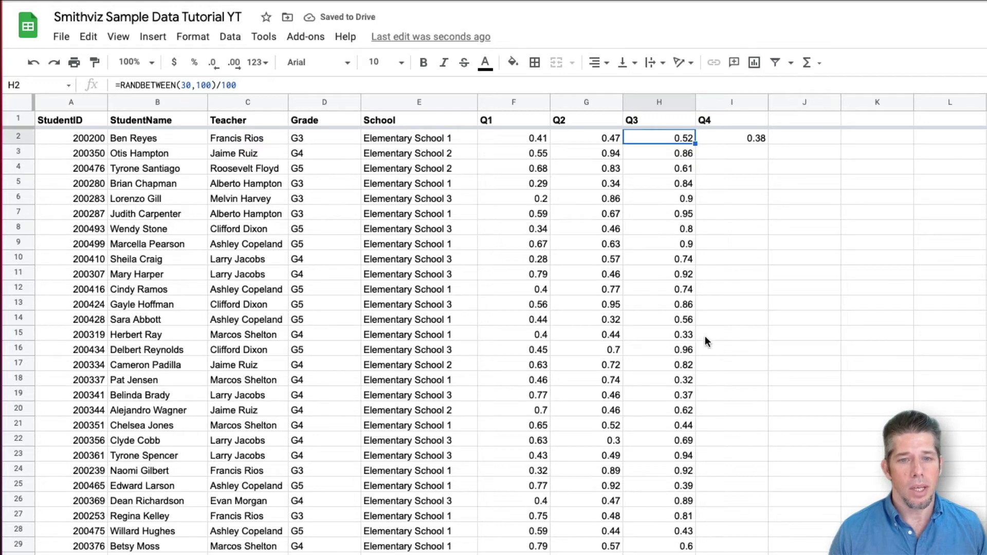
Change the Q4 formula in I2 to =RANDBETWEEN(70,100)/100 and autofill it down the column.
click(722, 138)
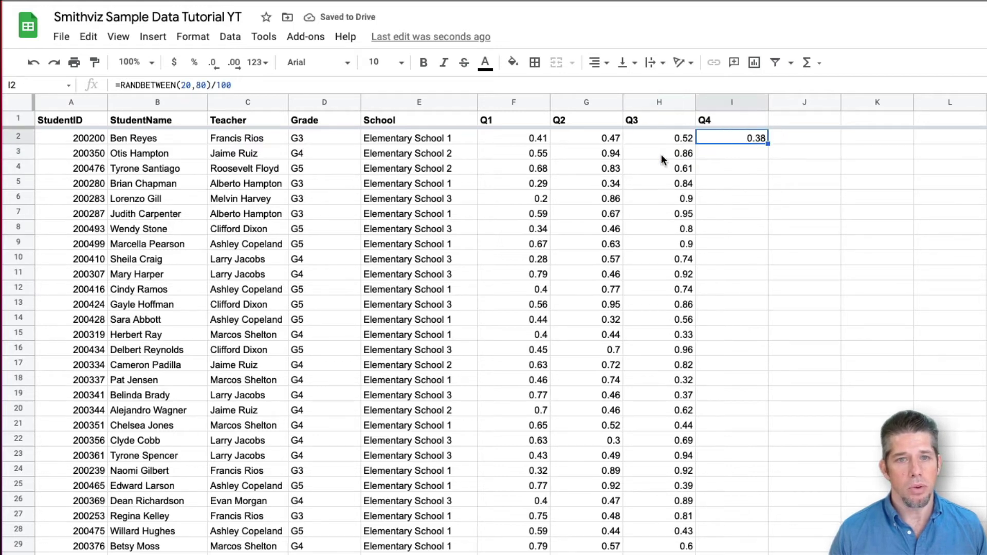
click(191, 85)
key(BackSpace)
key(BackSpace)
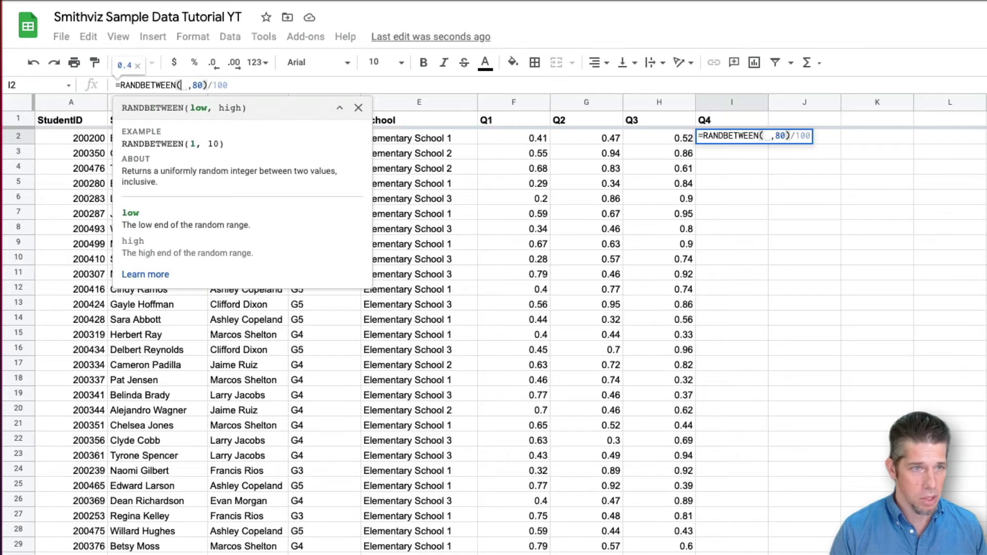
text(70)
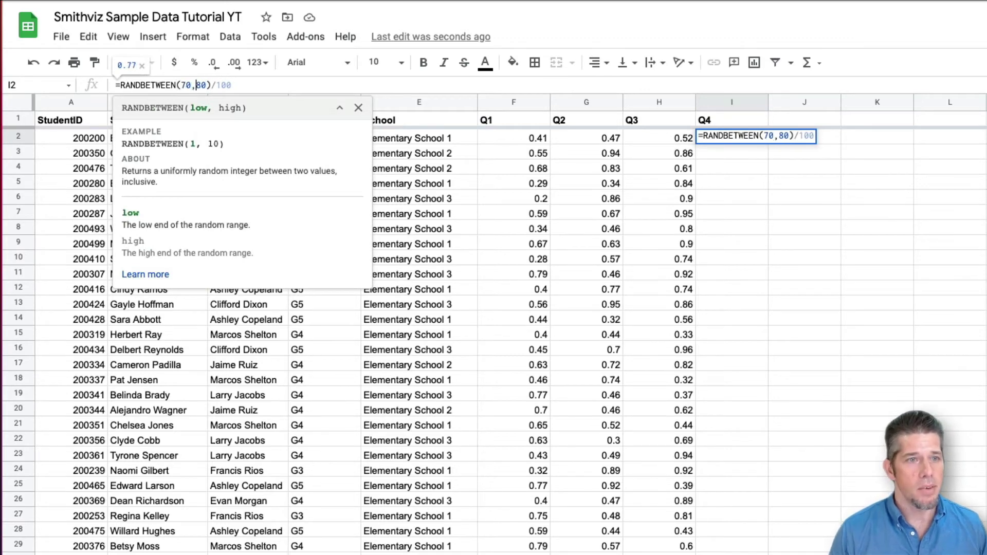
key(Right)
key(Delete)
text(1)
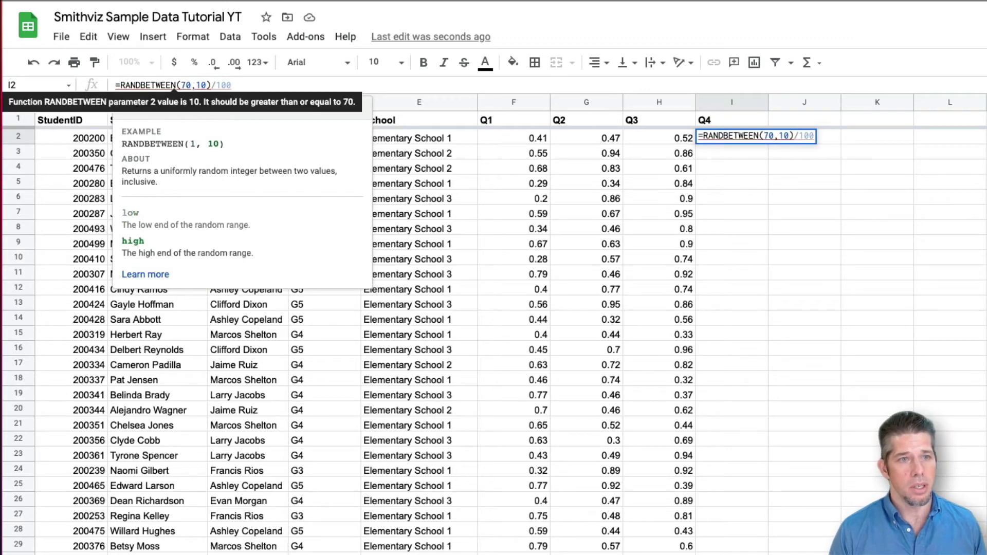
text(0)
key(Return)
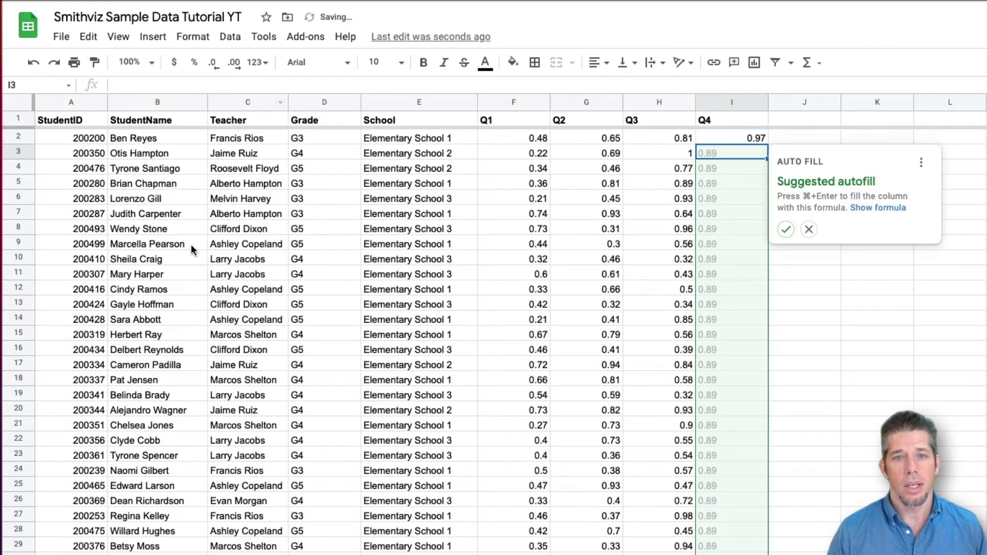
click(786, 229)
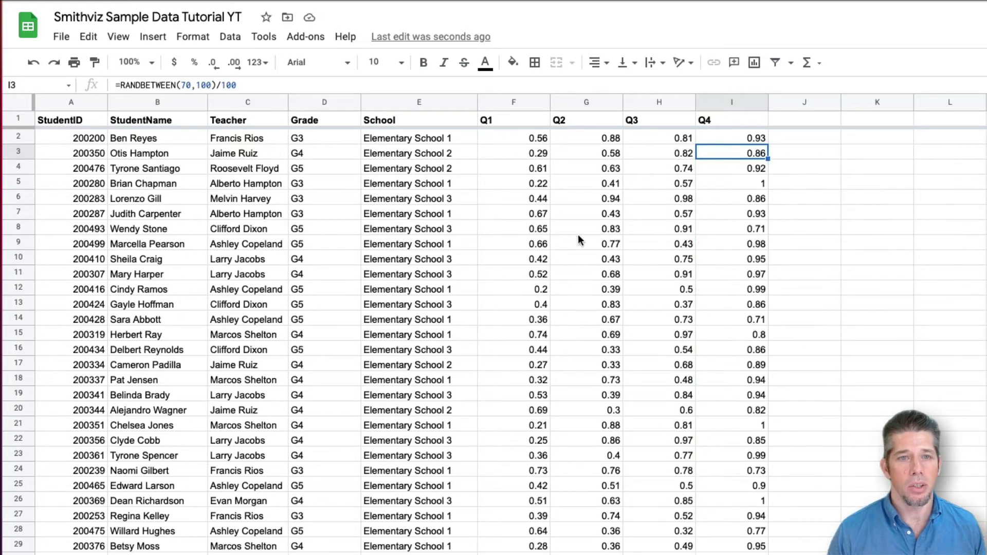
Change the Q3 formula in H2 to =RANDBETWEEN(50,100)/100 and fill it down the column.
click(665, 141)
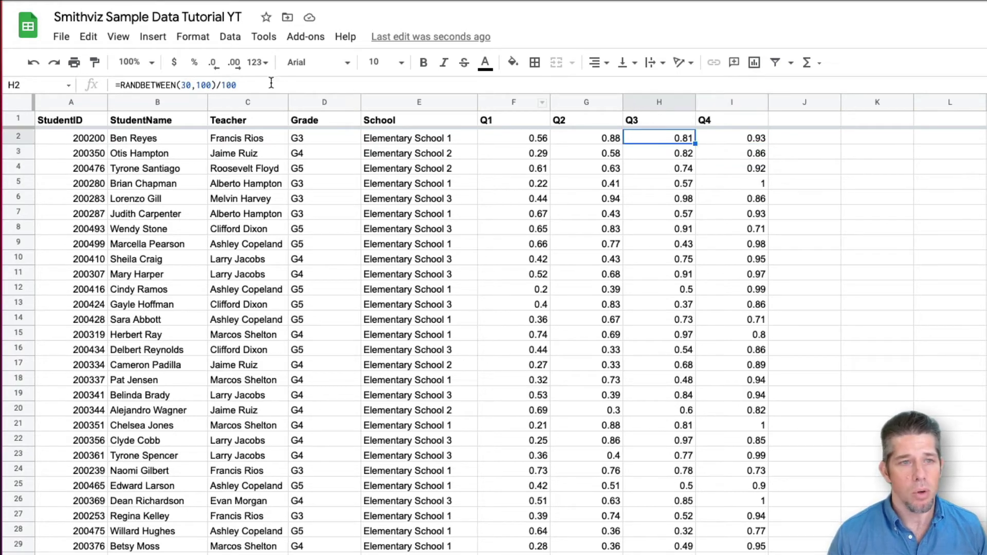
click(187, 86)
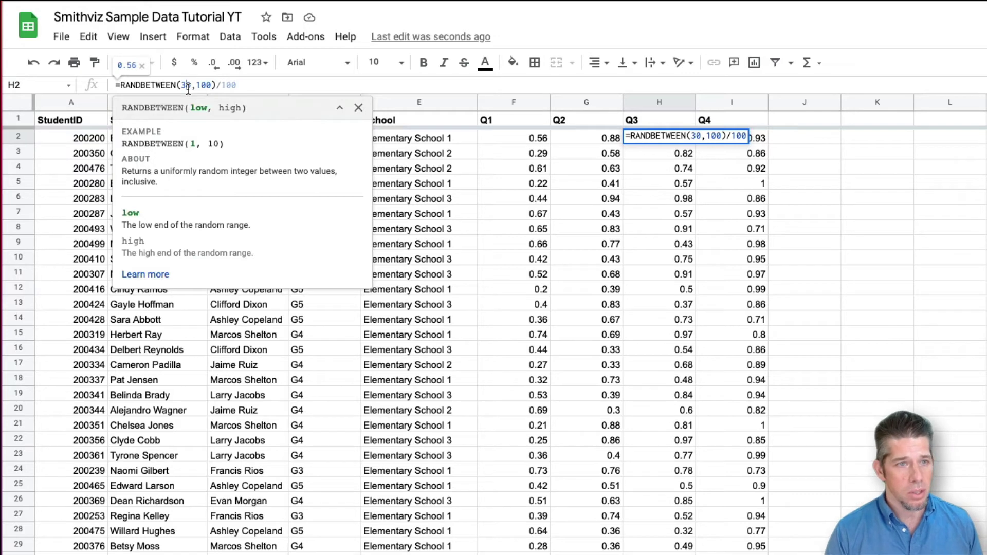
key(Return)
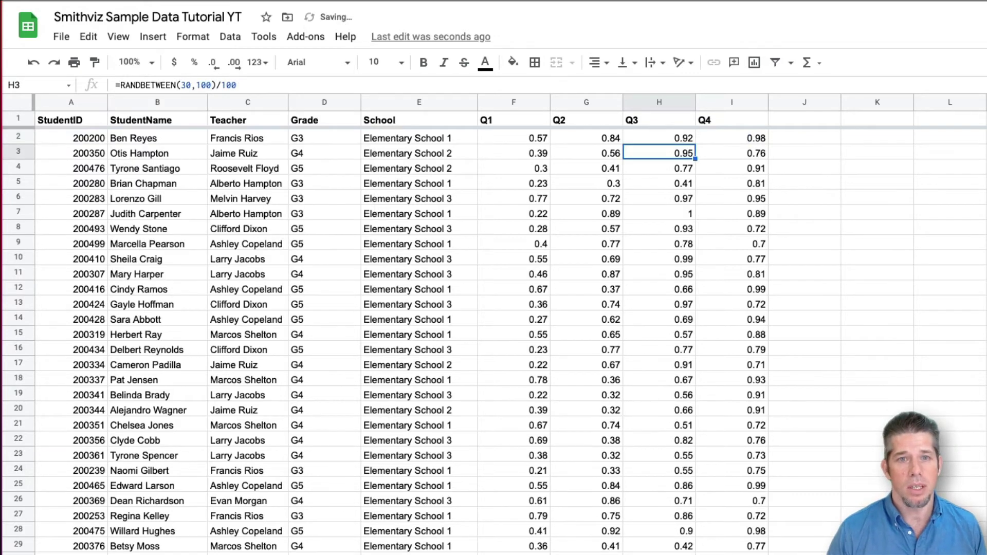
click(665, 166)
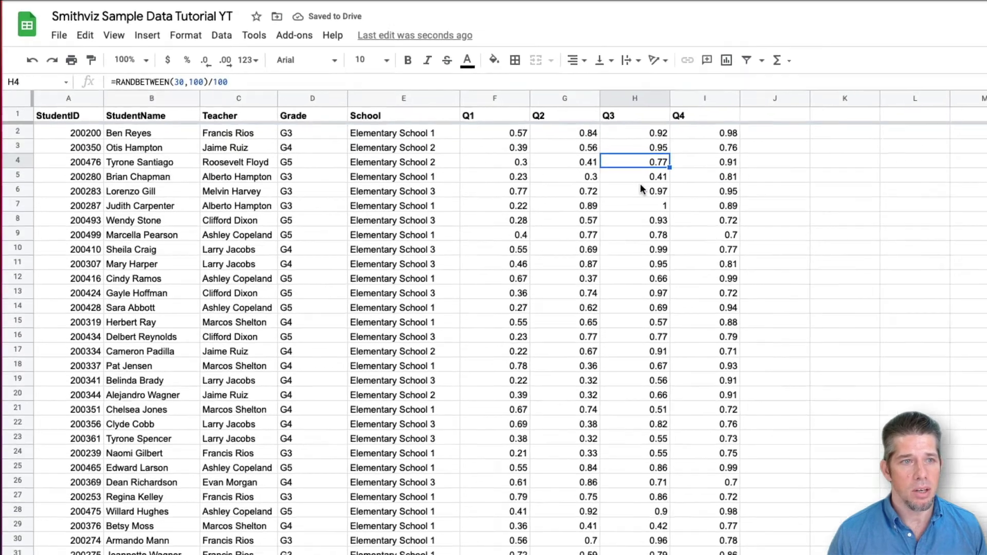
click(662, 183)
click(662, 259)
click(475, 99)
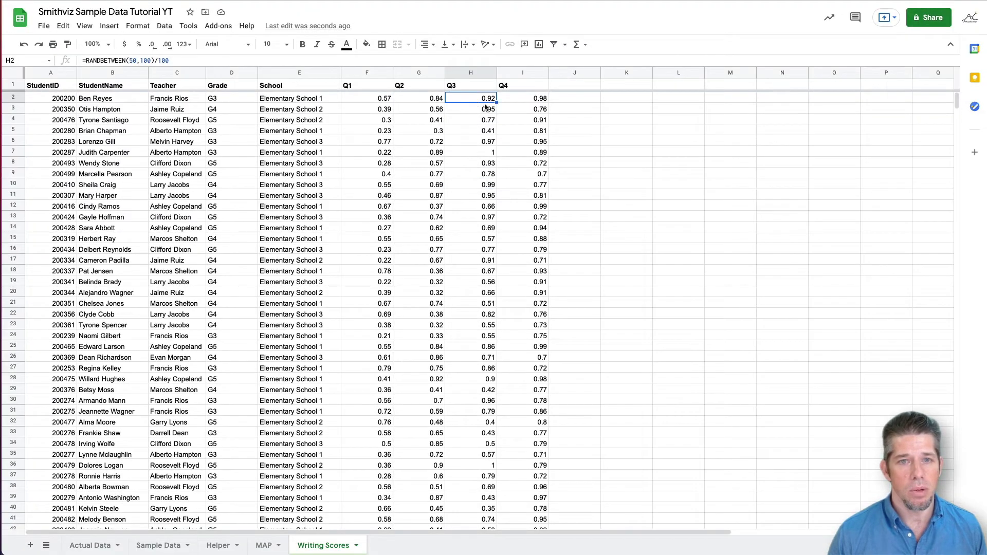
drag(497, 103, 496, 304)
Clear the surplus Q1 to Q4 scores below the last student, in F305:I1000.
drag(957, 214, 959, 234)
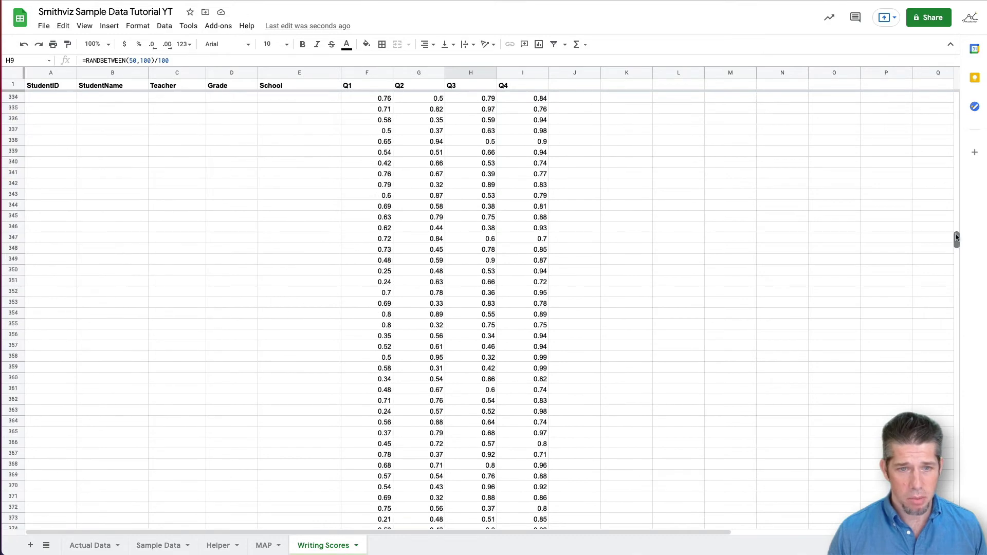
click(339, 162)
scroll(338, 161, up, 6)
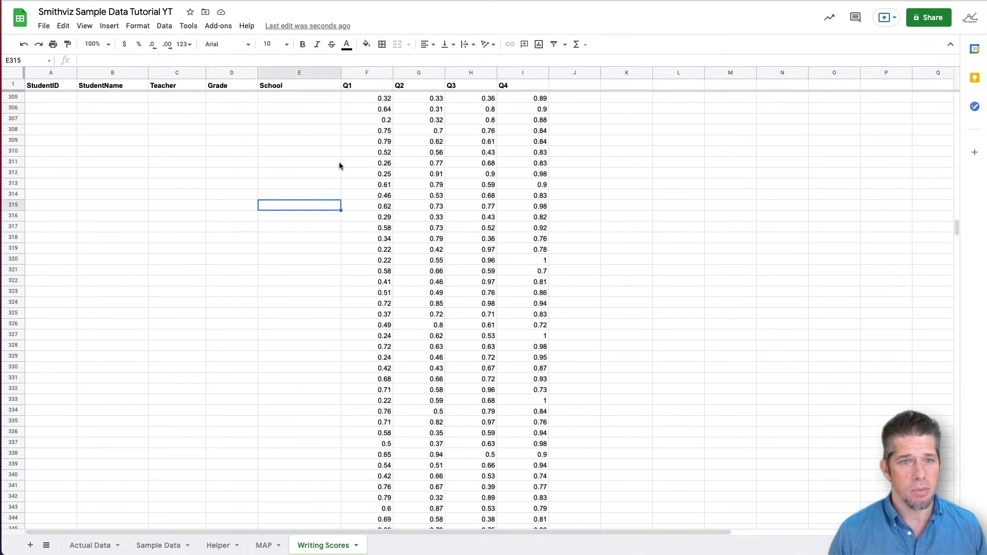
click(368, 261)
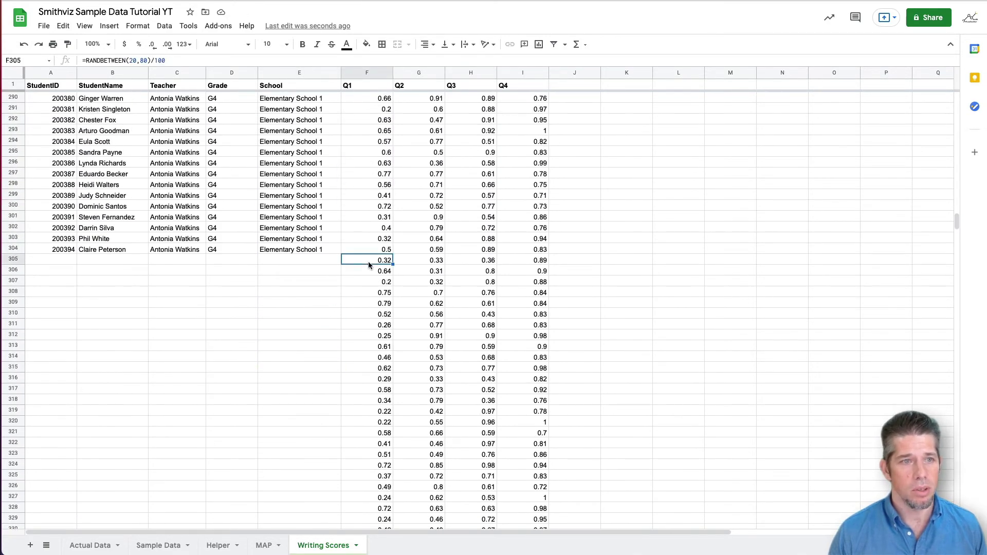
click(416, 322)
drag(369, 261, 534, 264)
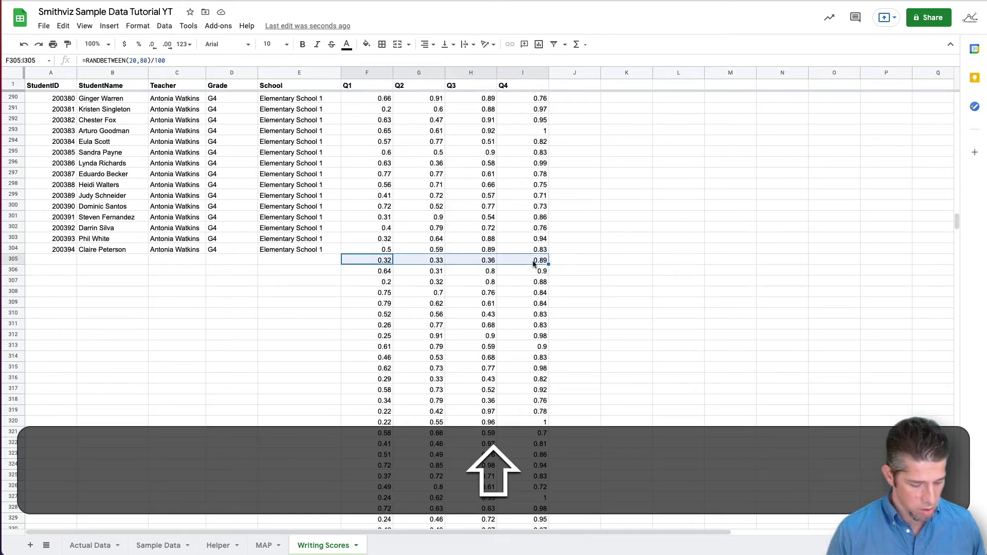
key(shift+super+Down)
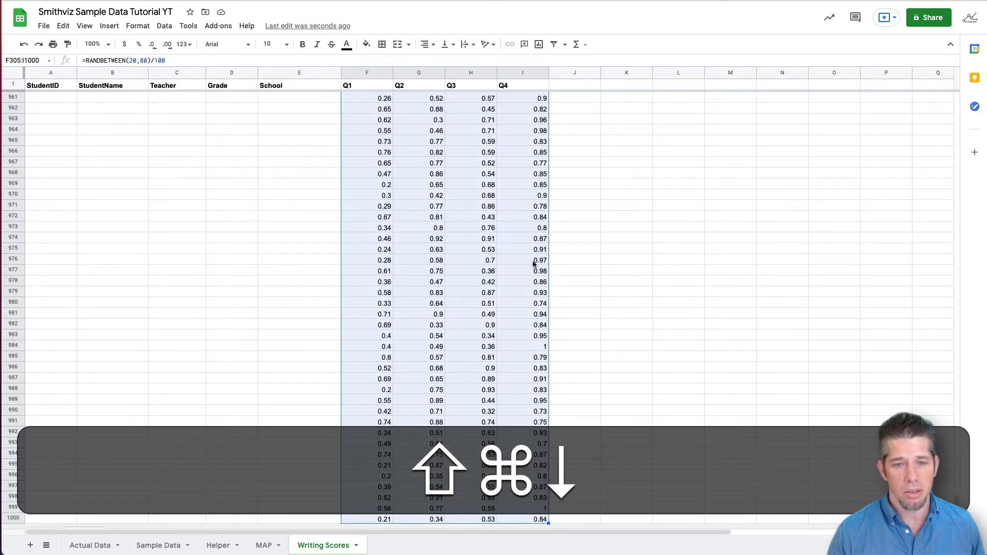
key(BackSpace)
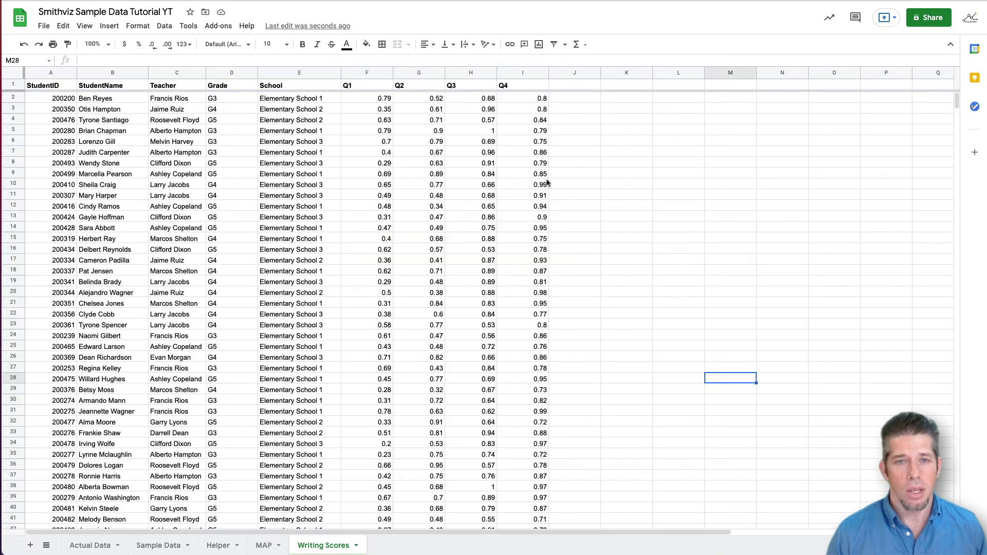
Format the Q1 through Q4 columns as percentages with no decimal places.
click(486, 185)
drag(368, 73, 523, 72)
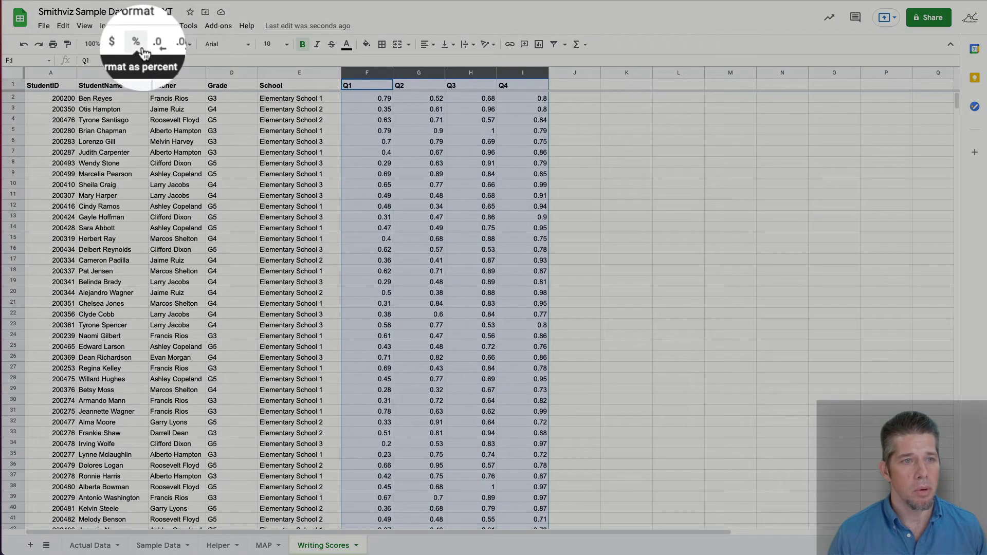
click(139, 45)
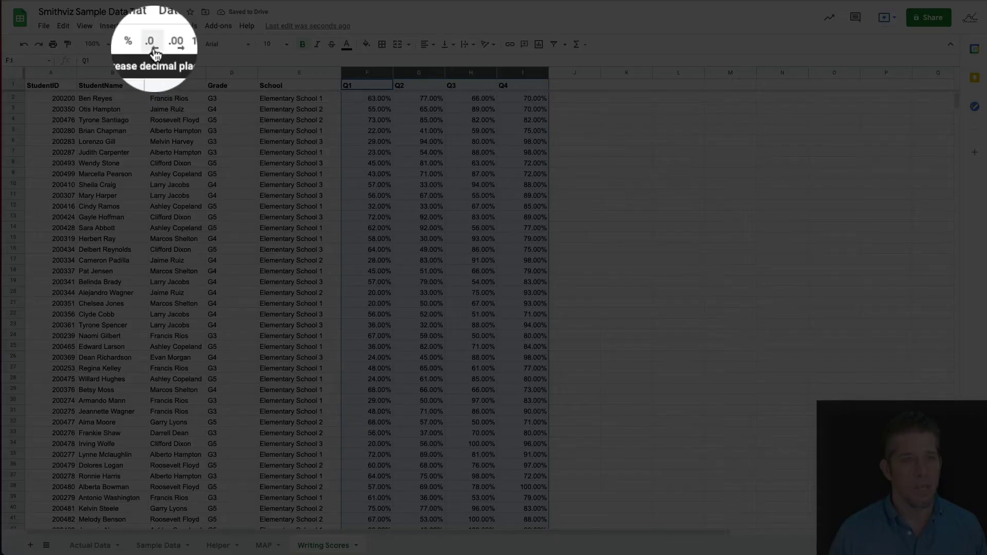
click(156, 53)
click(154, 47)
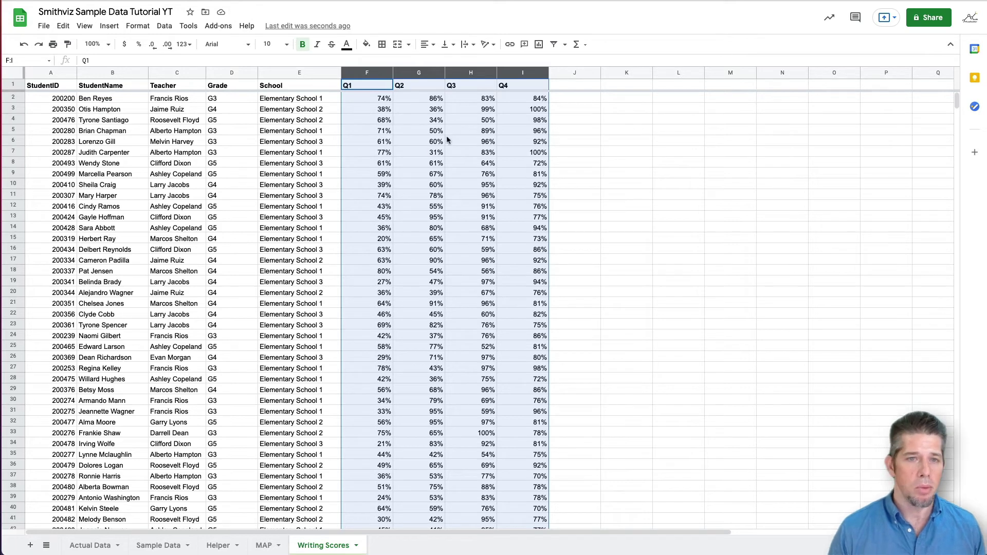
Copy the Q1 through Q4 columns and paste them over themselves as values only.
key(ctrl+c)
right_click(417, 138)
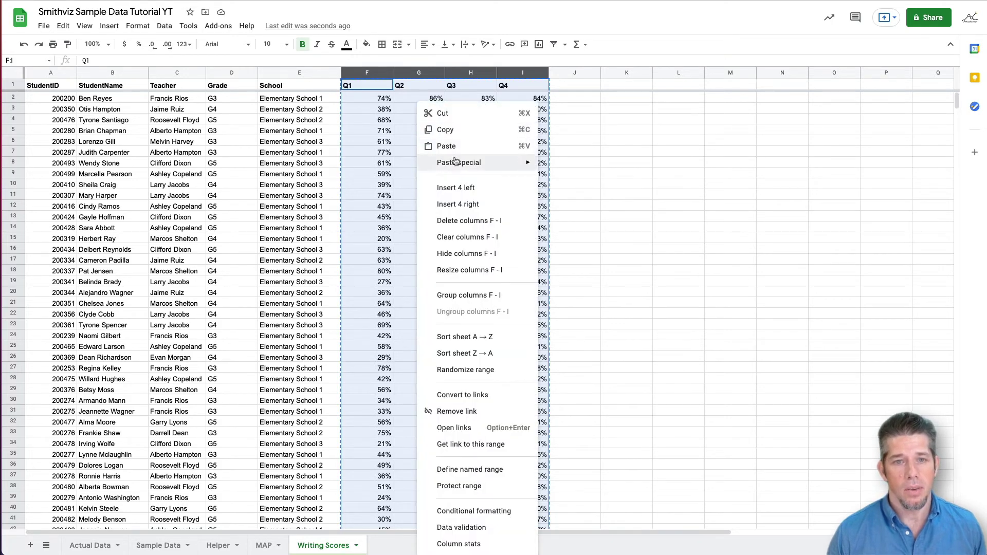
mouse_move(465, 168)
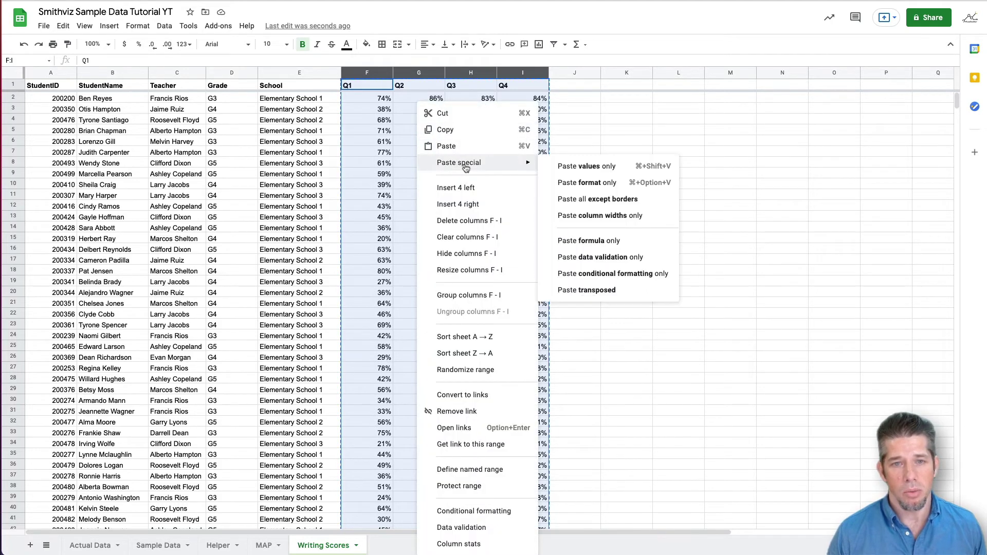
click(576, 168)
click(668, 292)
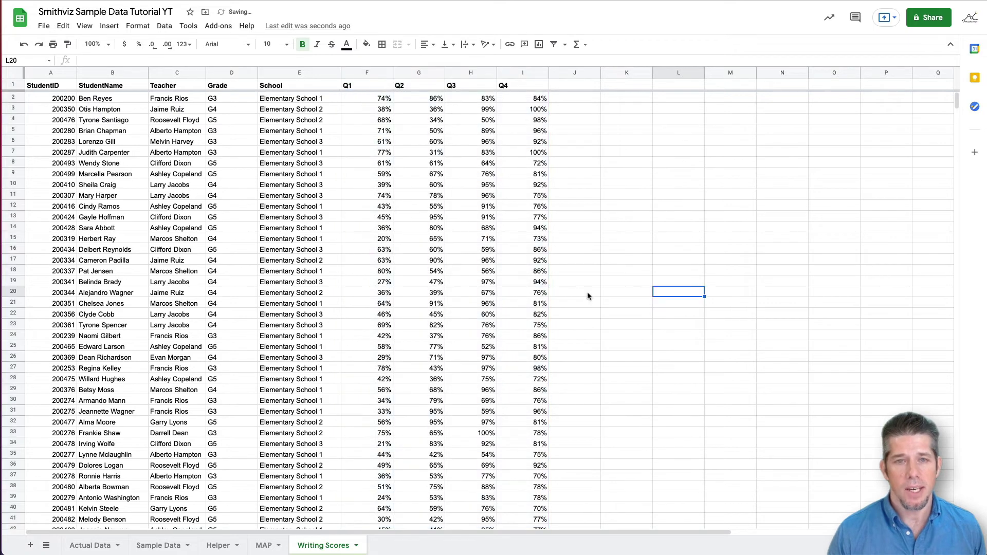
scroll(431, 291, down, 1)
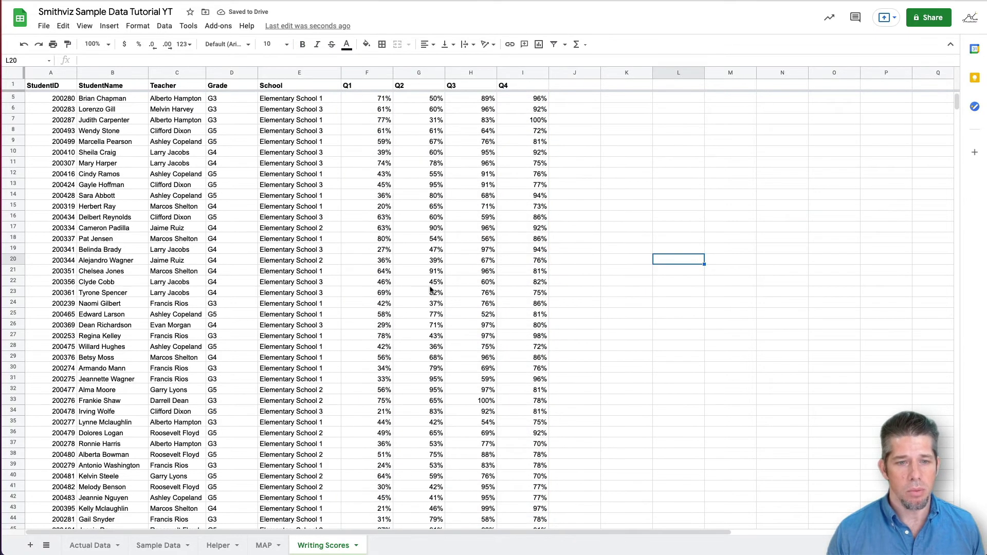
scroll(431, 290, up, 1)
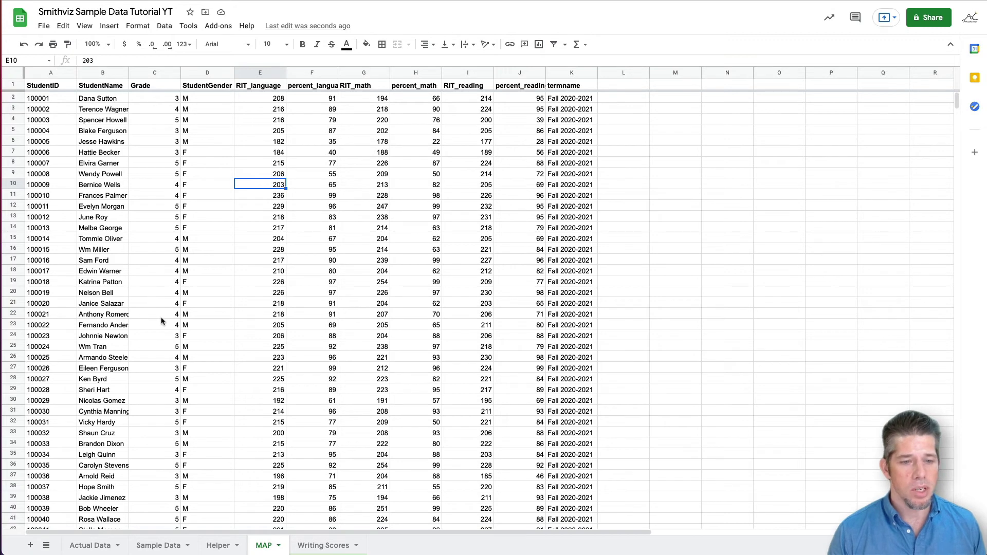
On the MAP sheet, insert one blank column directly after the StudentID column.
click(56, 73)
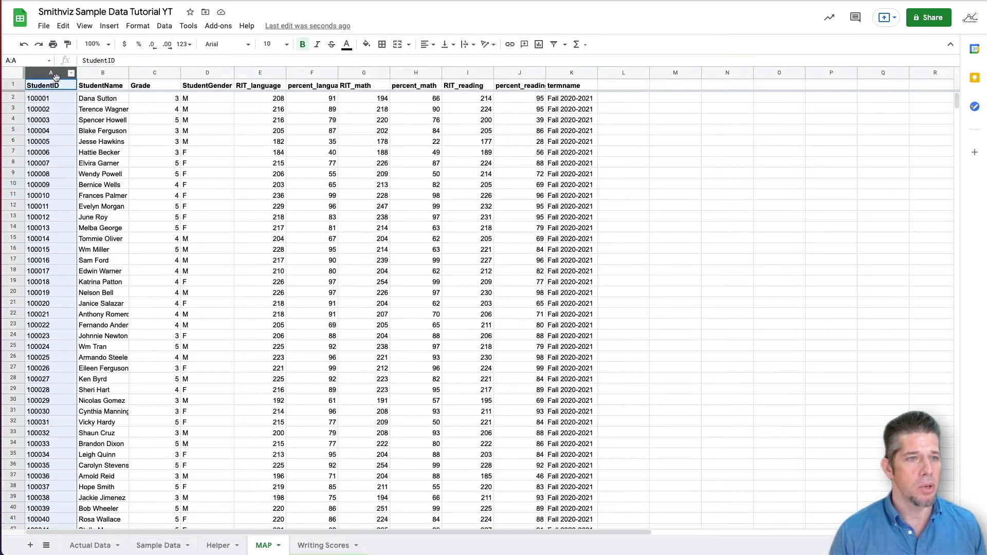
right_click(56, 76)
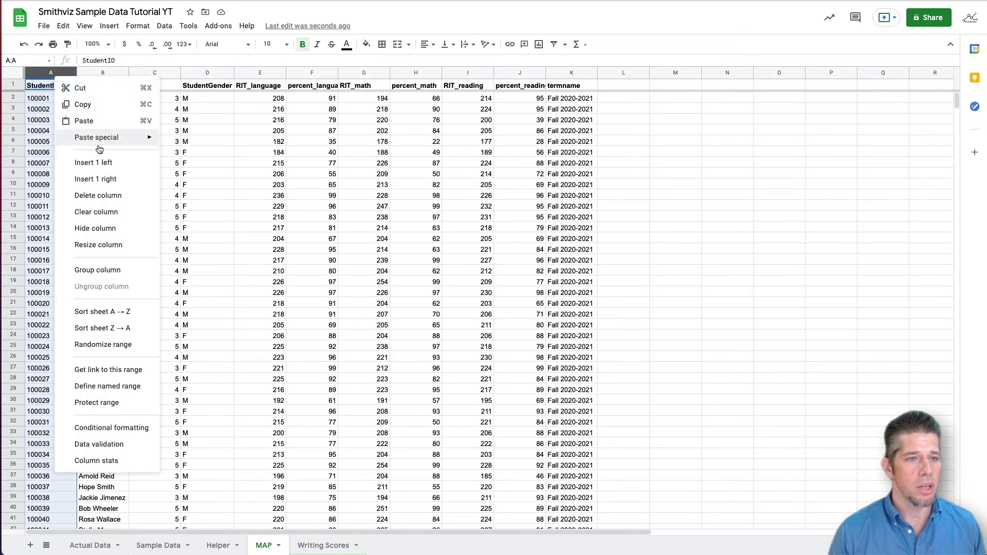
click(110, 179)
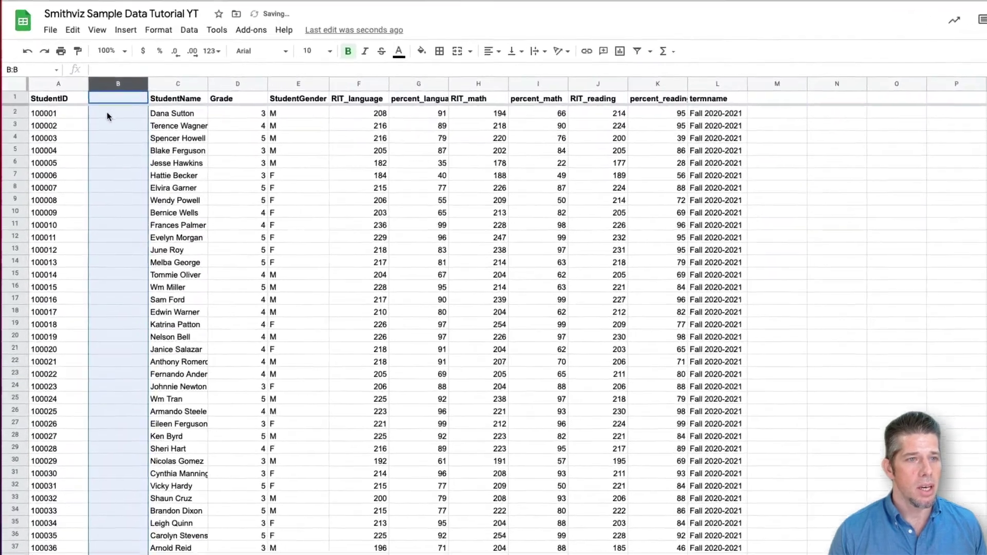
Start the formula =IFERROR(ARRAYFORMULA(VLOOKUP( in B2 of the MAP sheet with A2:A as the search key.
click(105, 99)
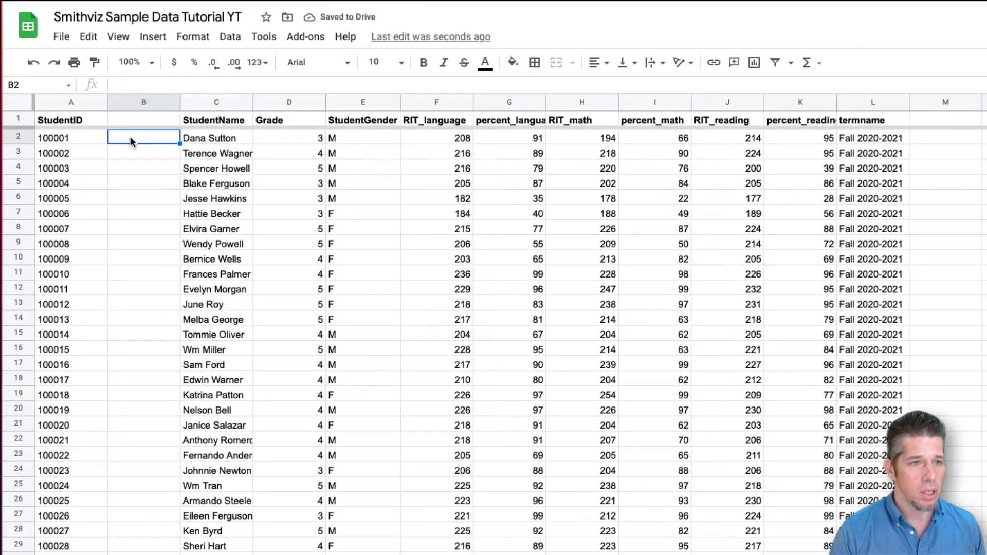
text(=ife)
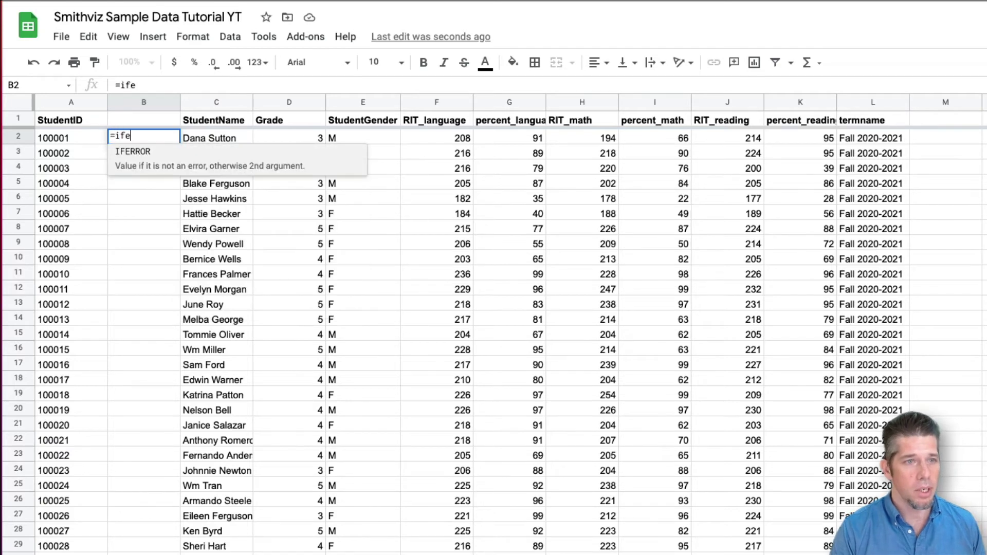
key(Tab)
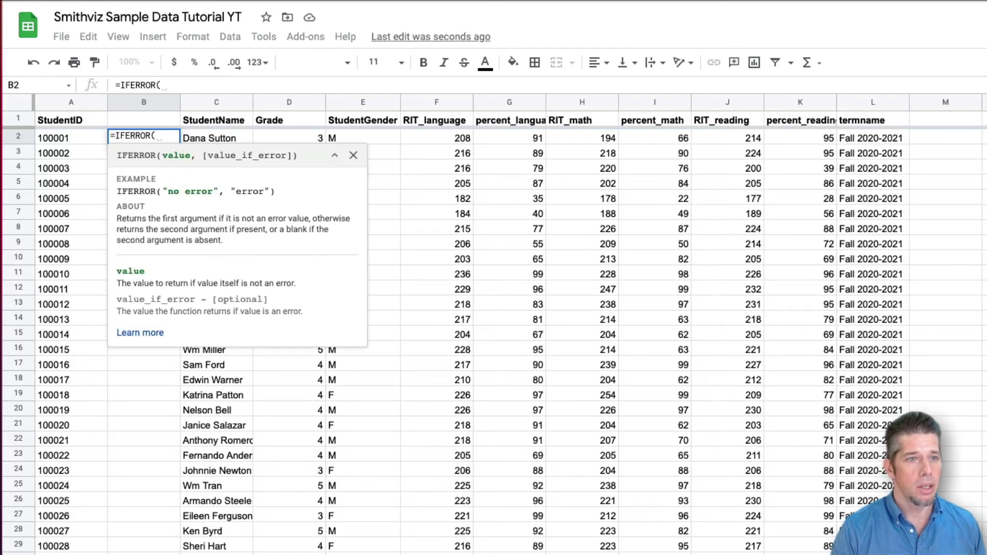
text(arr)
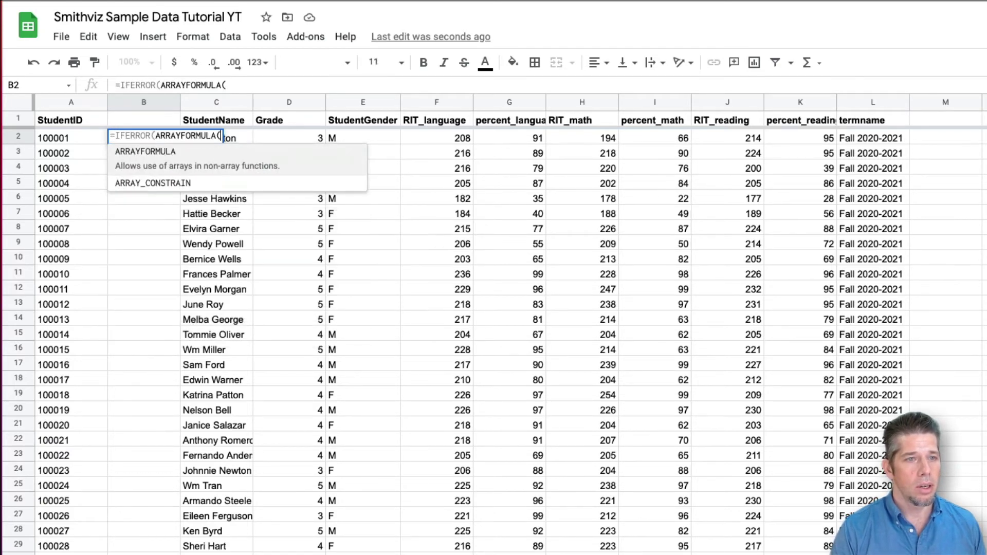
key(Tab)
text(vl)
key(Tab)
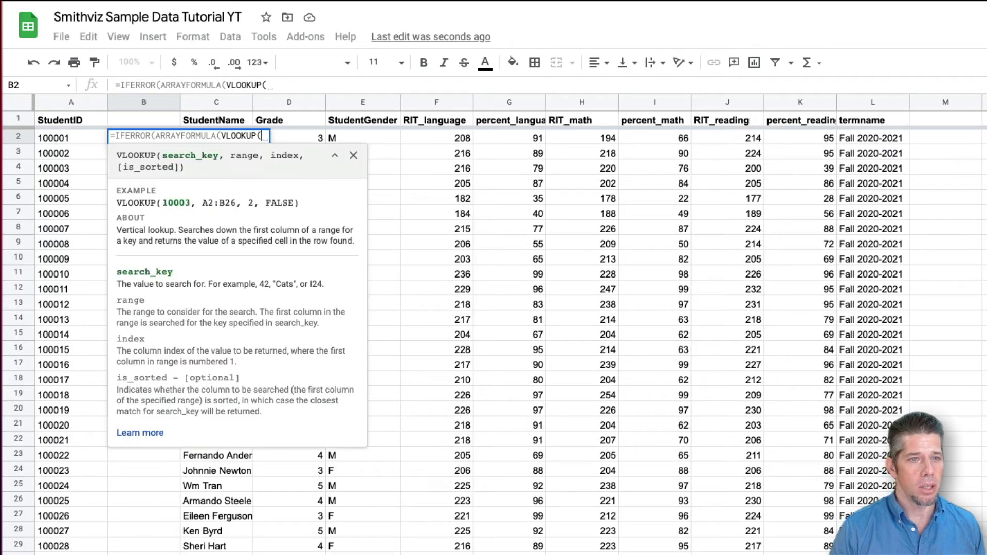
click(60, 137)
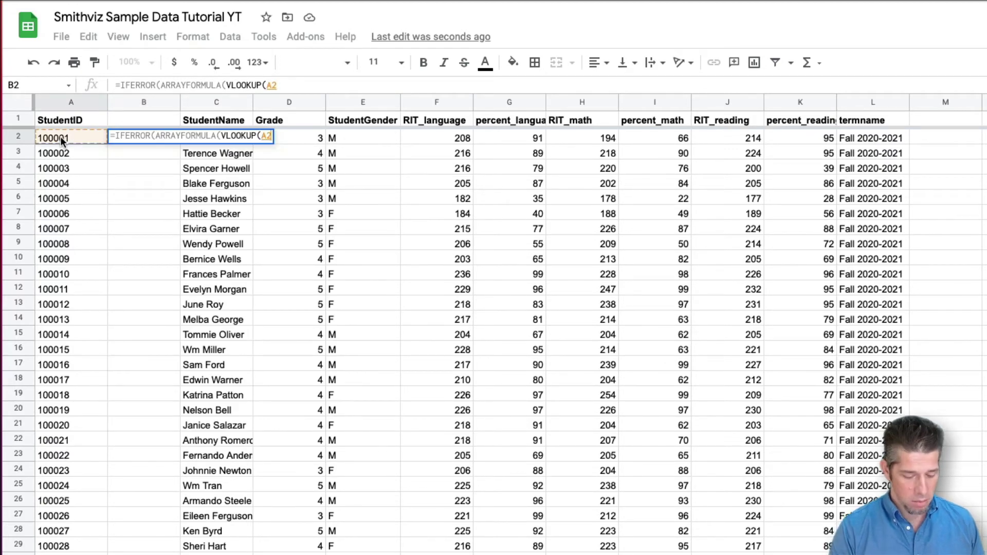
text(:A)
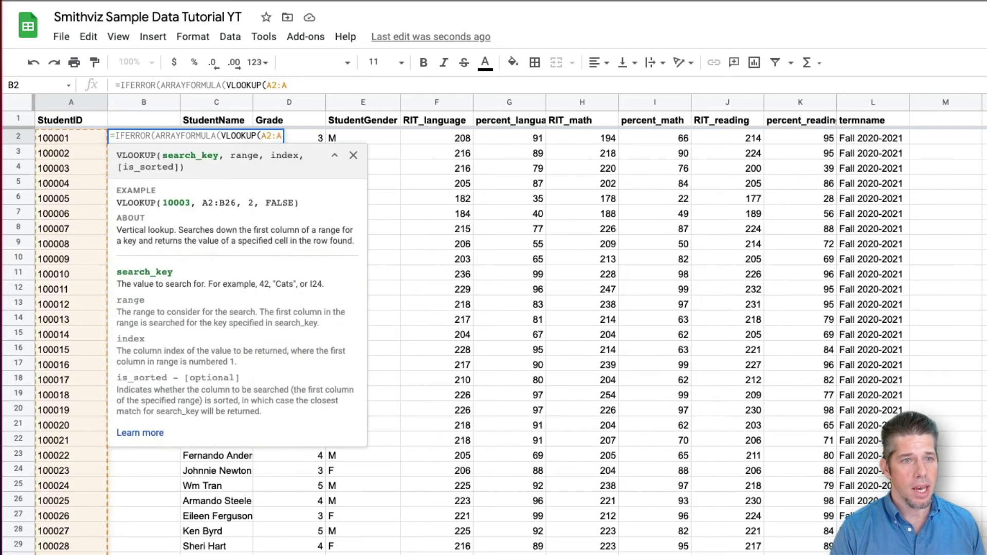
text(,)
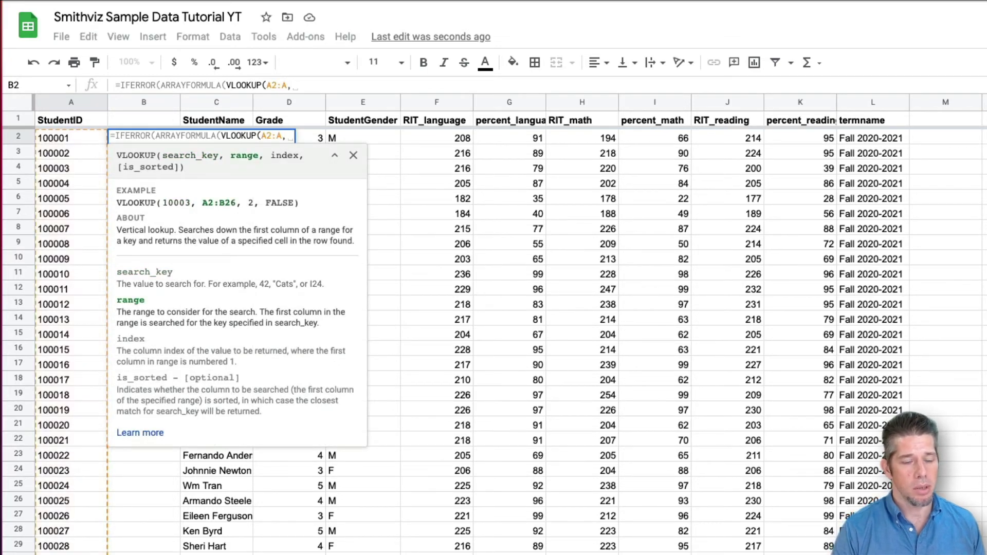
Complete the B2 lookup with range 'Sample Data'!A:B, index 2, false for exact match, and " " as the IFERROR fallback.
click(206, 554)
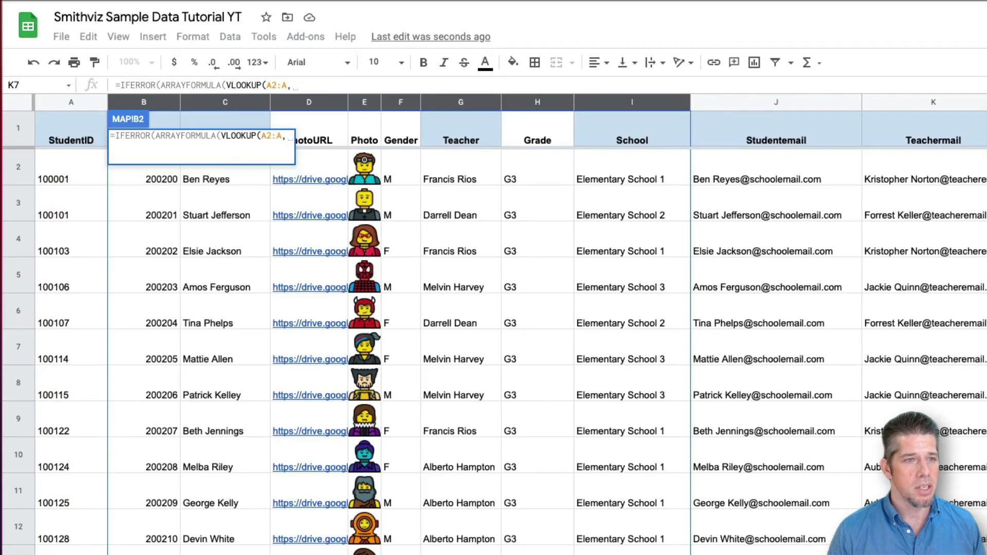
click(58, 102)
drag(57, 102, 144, 106)
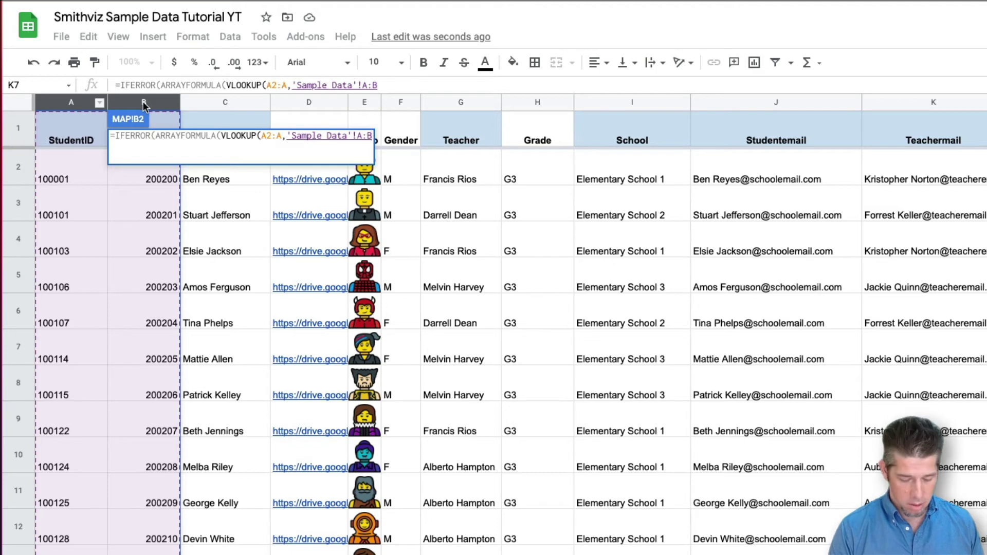
text(,)
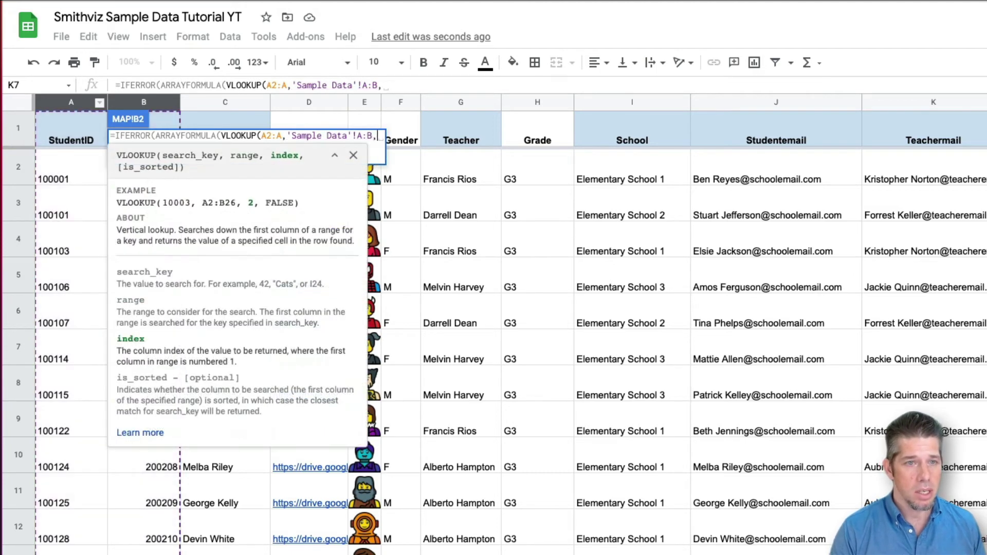
text(2,)
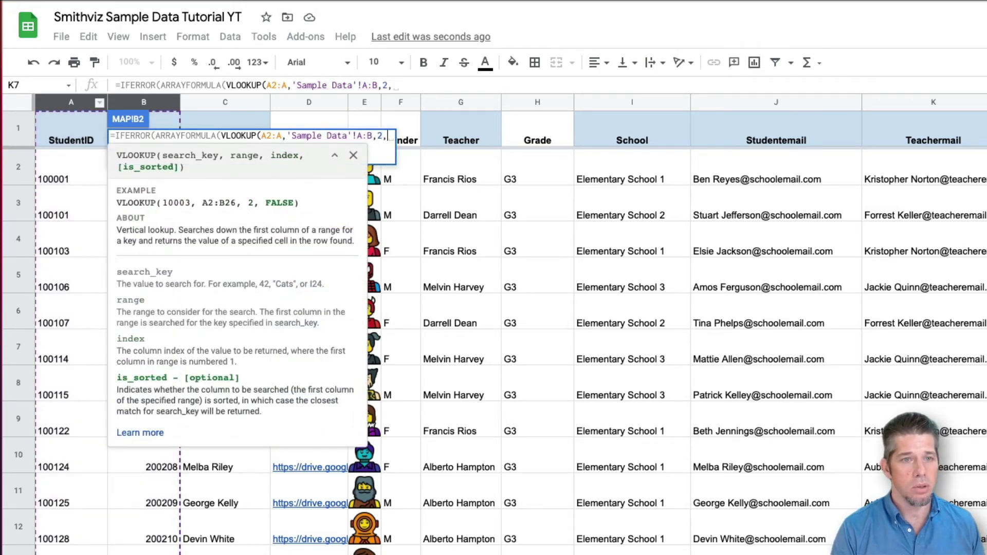
text(false)),)
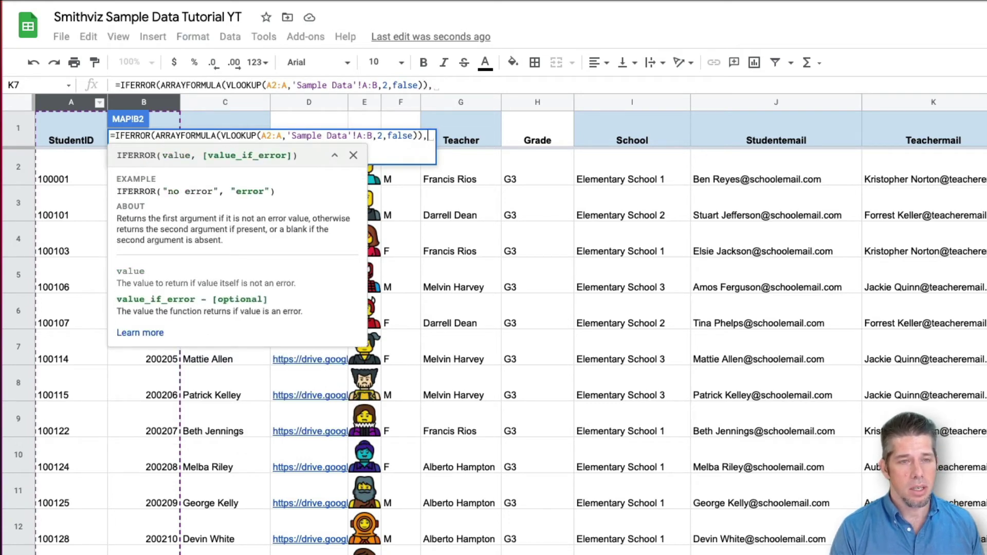
text(" ")
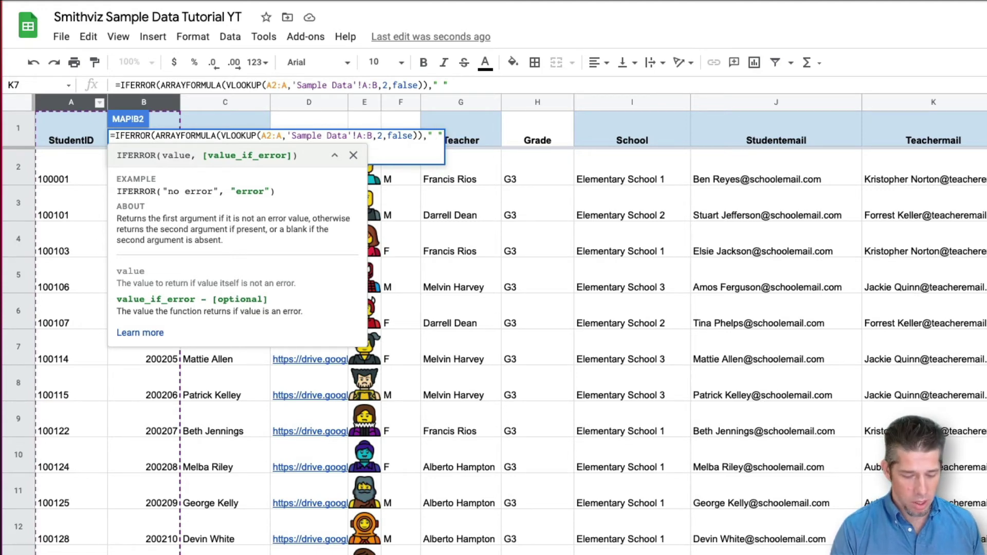
text())
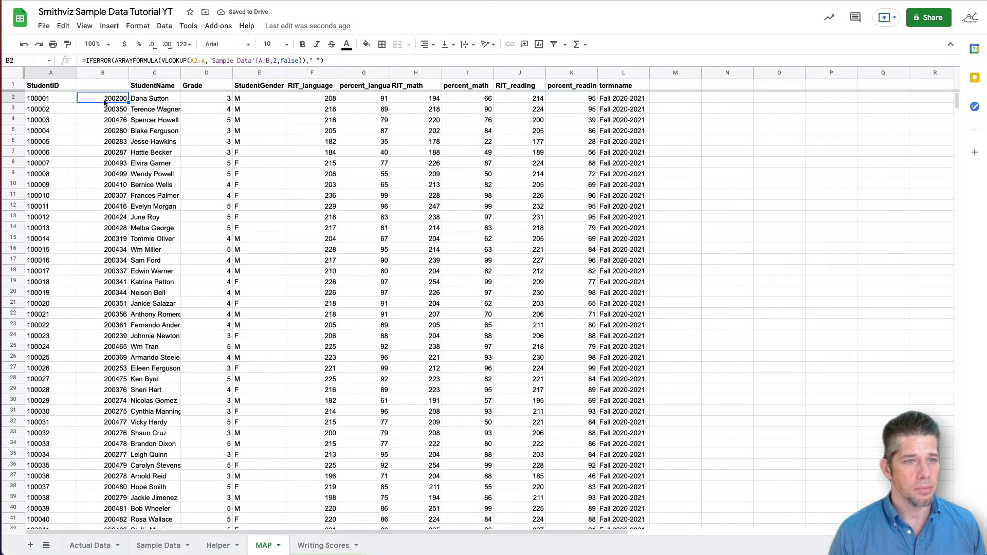
Clear all the student names below the StudentName header on the MAP sheet.
click(157, 99)
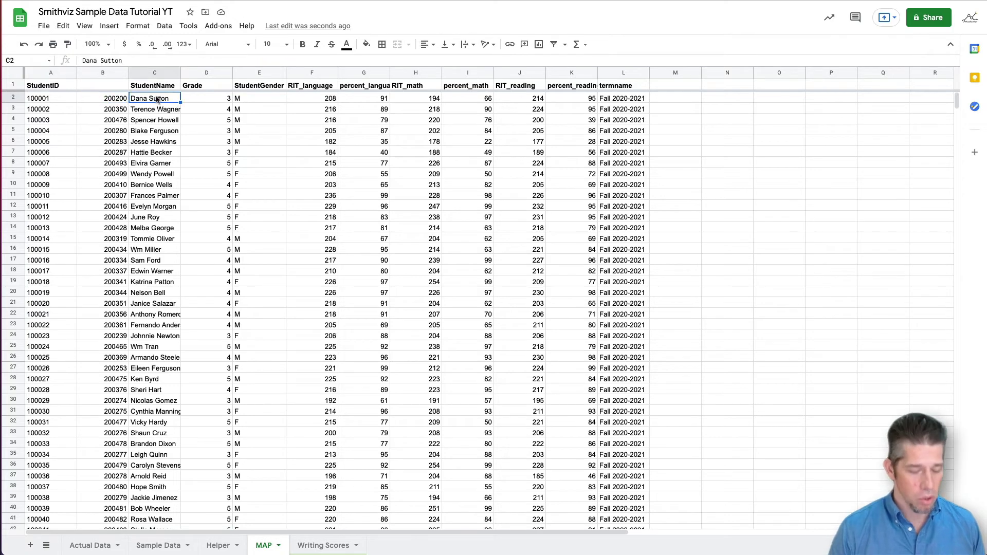
key(ctrl+shift+Down)
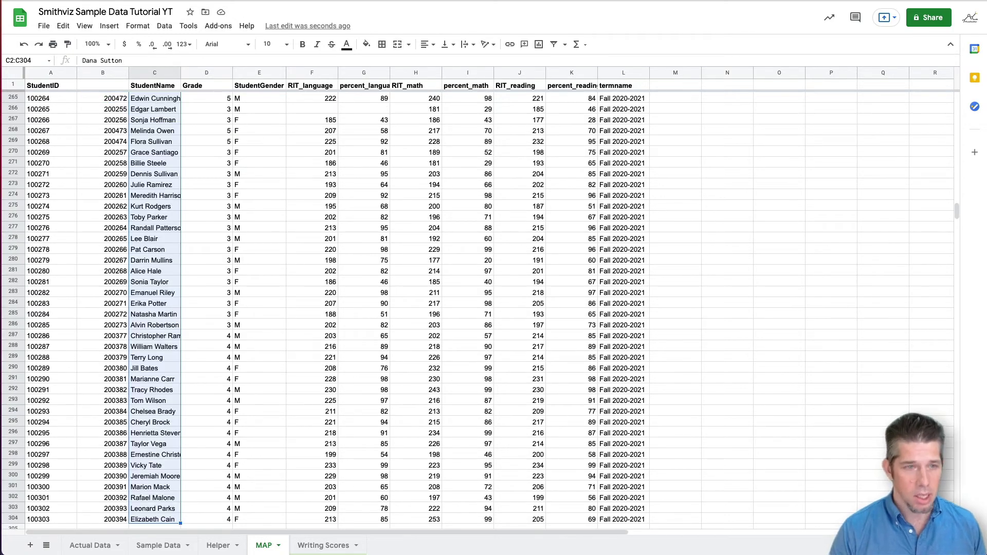
key(Delete)
scroll(160, 152, up, 20)
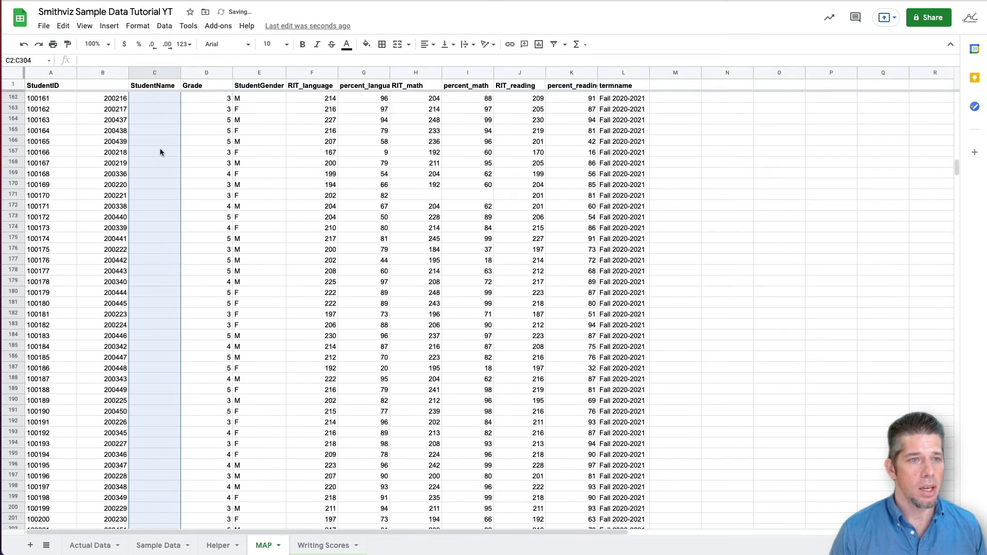
scroll(160, 150, up, 20)
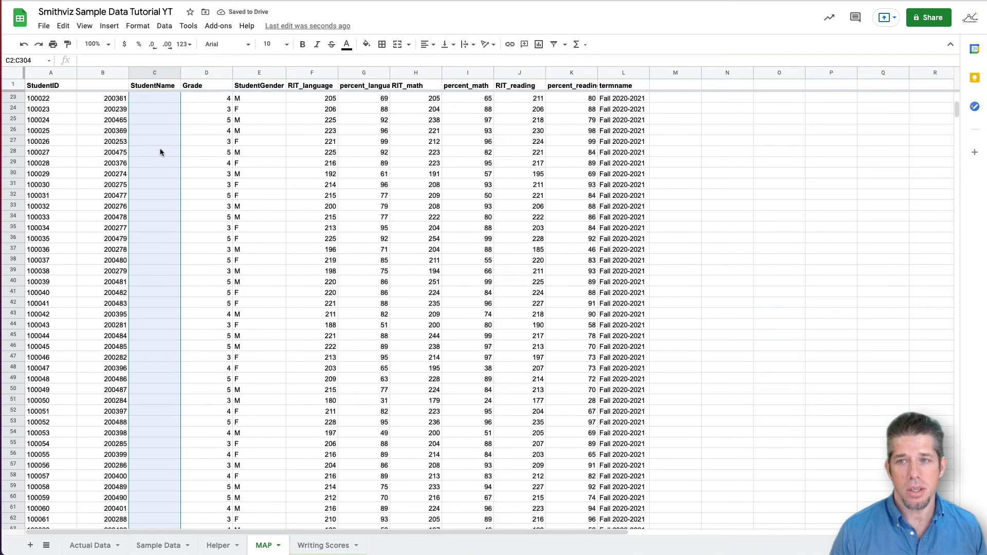
click(157, 119)
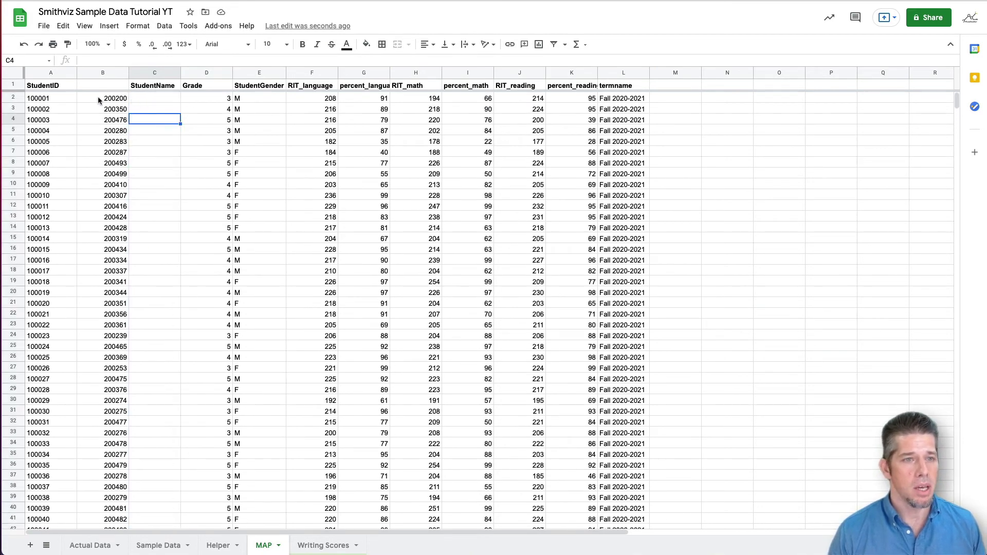
Copy column B with the looked-up sample IDs and paste it over itself as values only.
click(103, 74)
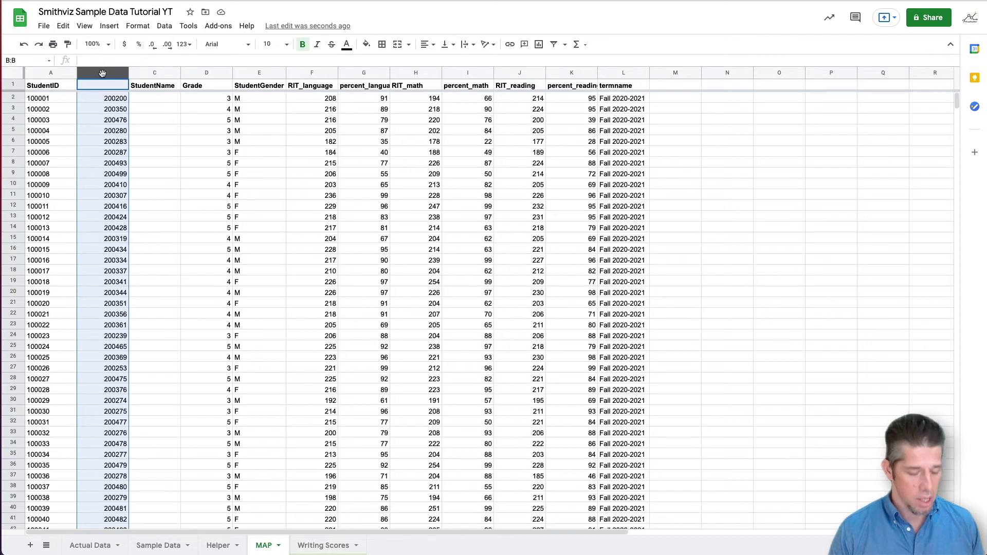
key(ctrl+c)
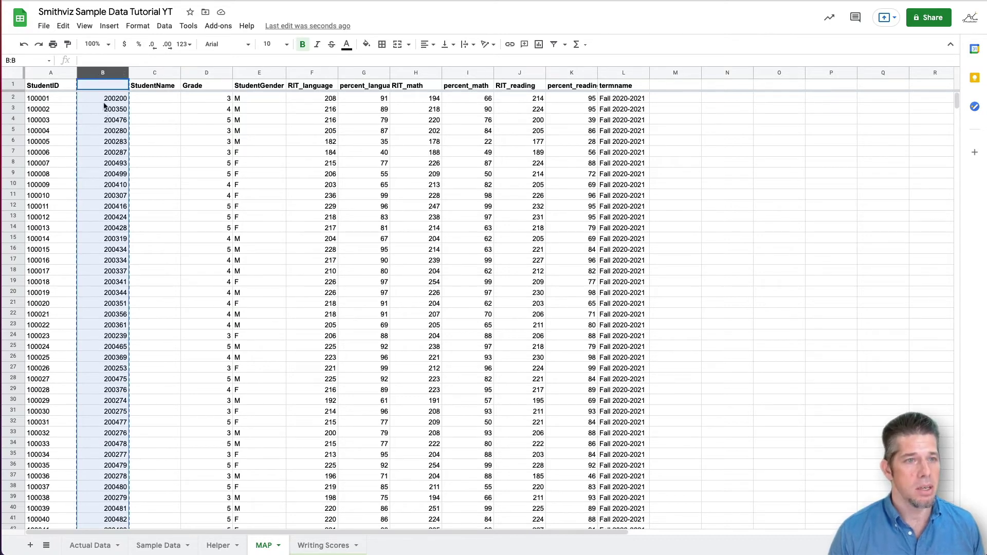
right_click(105, 107)
mouse_move(142, 167)
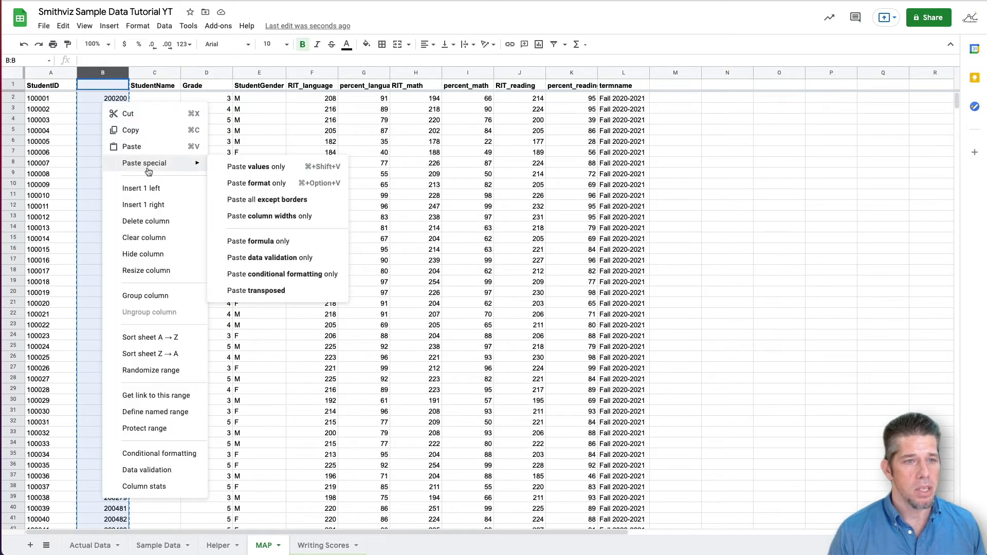
click(250, 169)
click(110, 154)
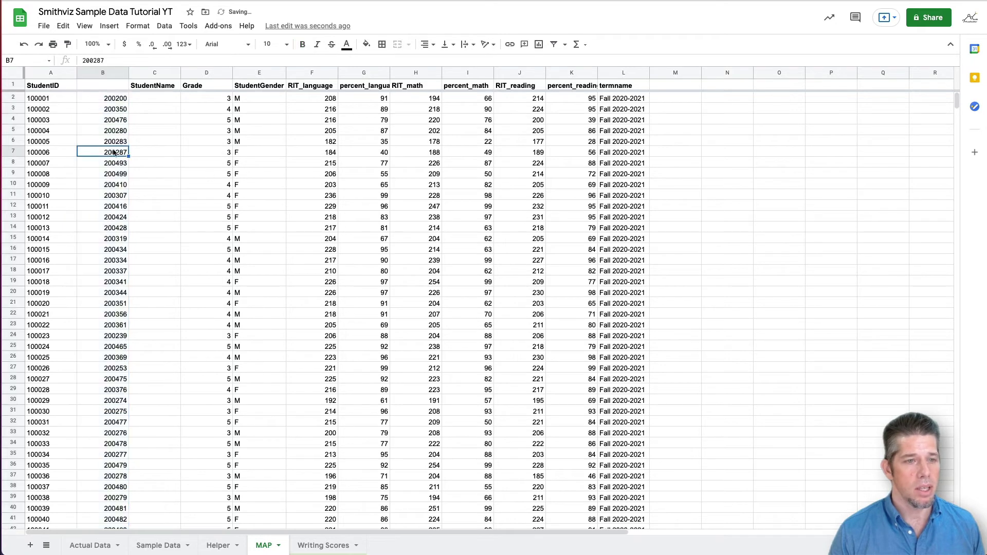
Delete the original StudentID column and enter StudentID as the header above the sample IDs.
click(57, 72)
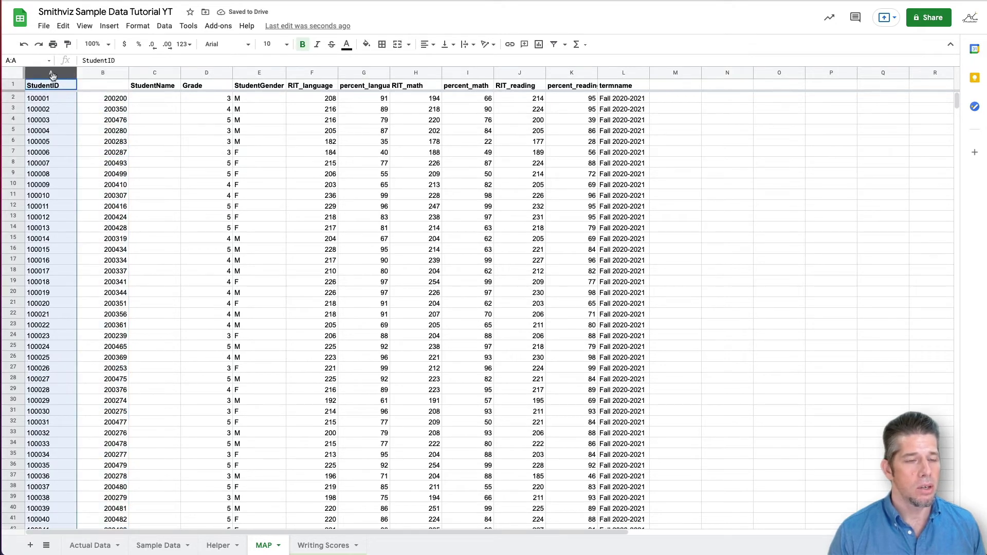
right_click(52, 78)
click(85, 196)
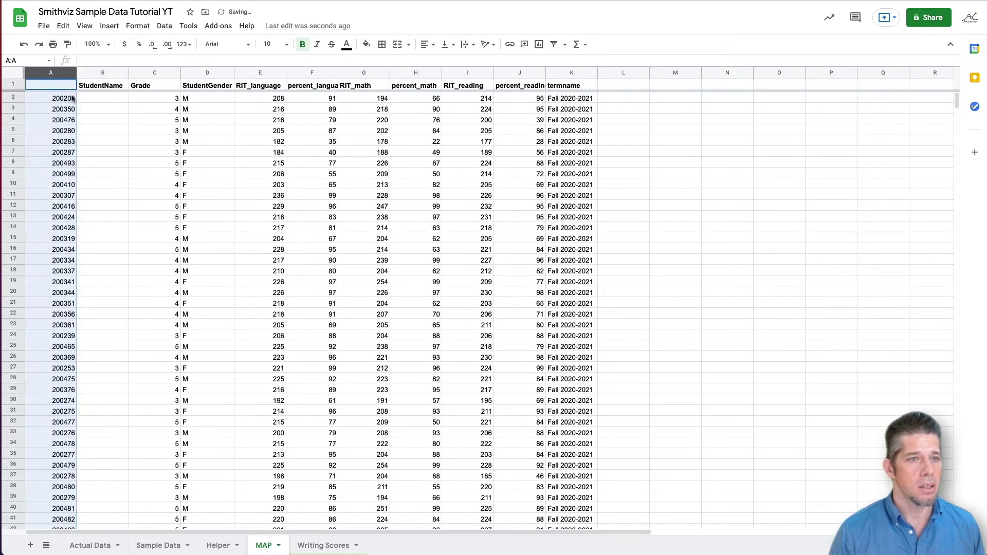
click(52, 89)
text(StudentID)
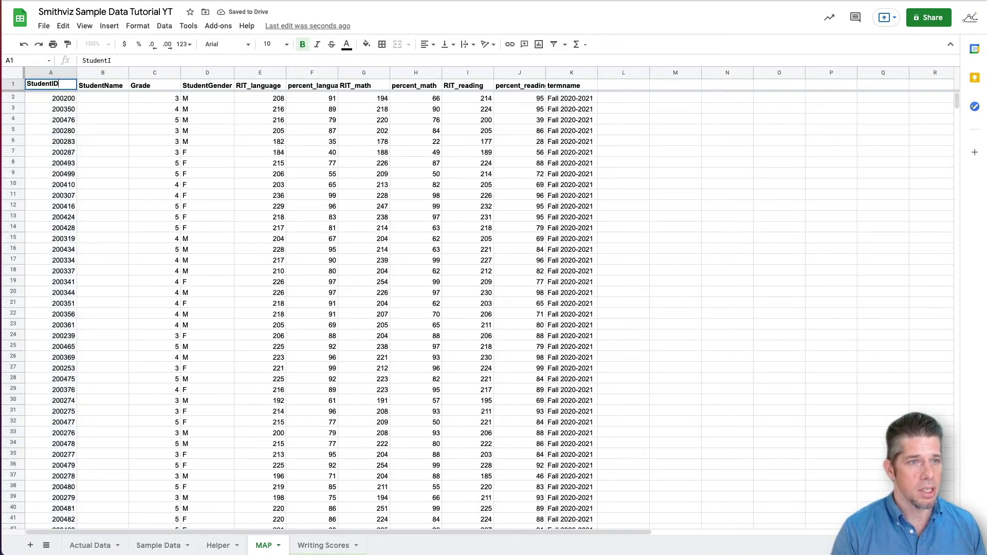
key(Return)
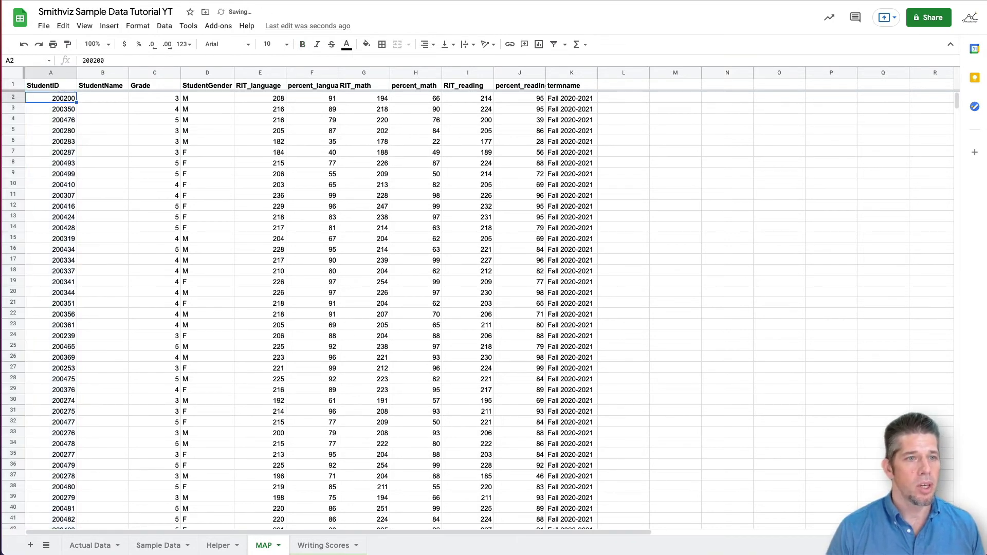
Start the formula =IFERROR(ARRAYFORMULA(VLOOKUP( in B2 under StudentName with A2:A as the search key.
click(115, 102)
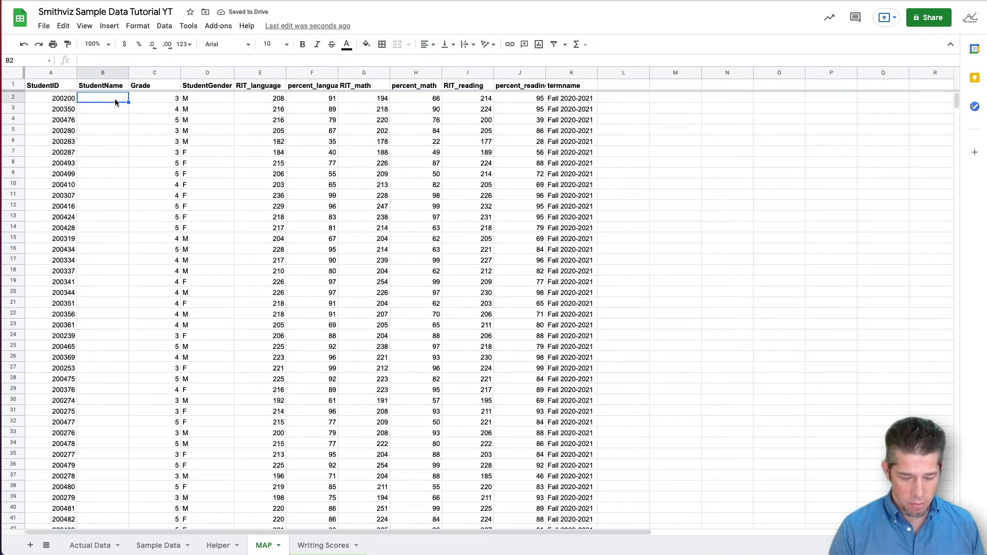
text(=)
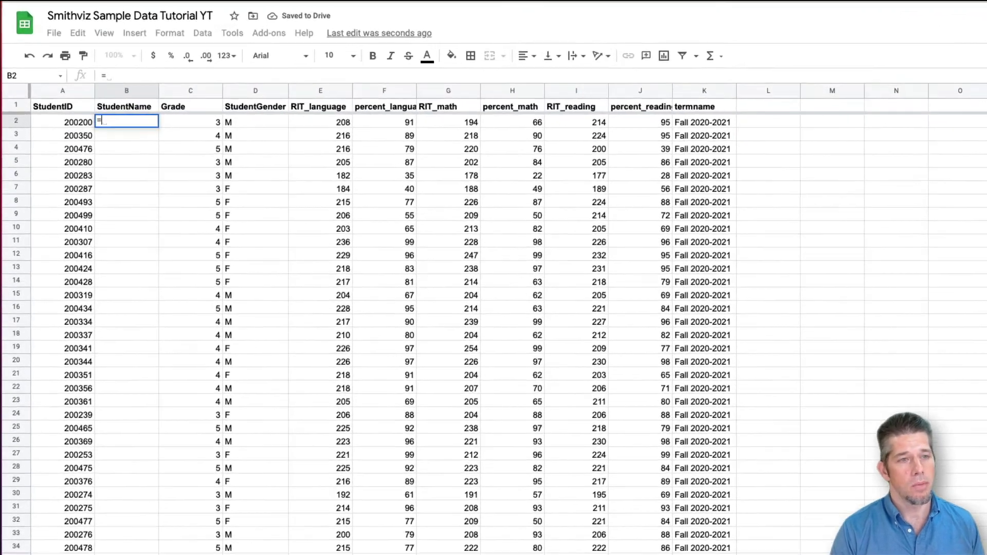
text(ifer)
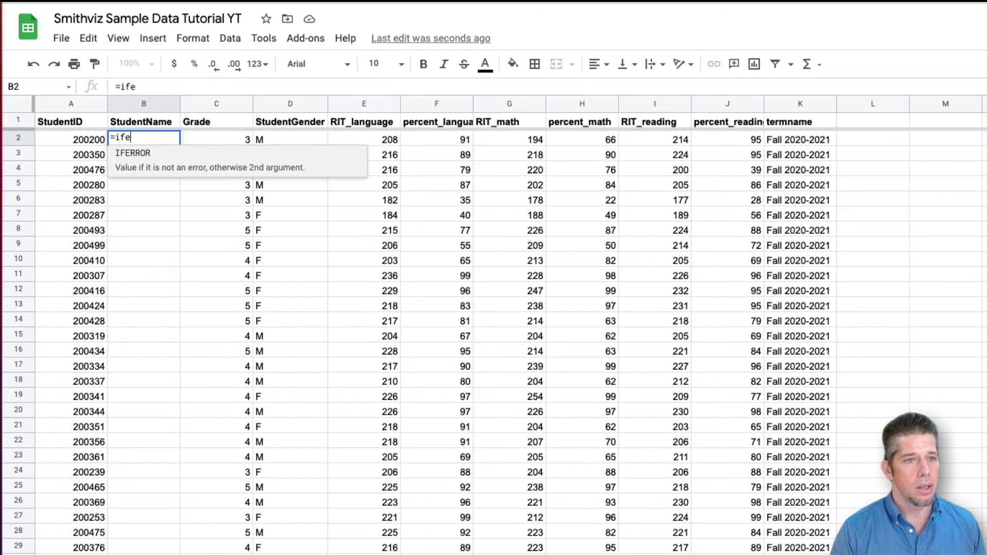
key(Tab)
text(arr)
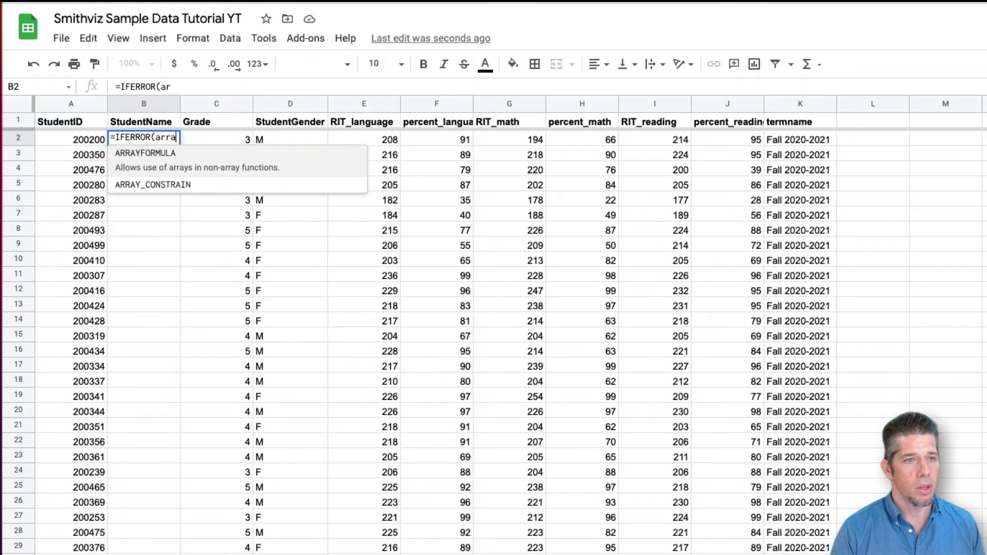
key(Tab)
text(vl)
key(Tab)
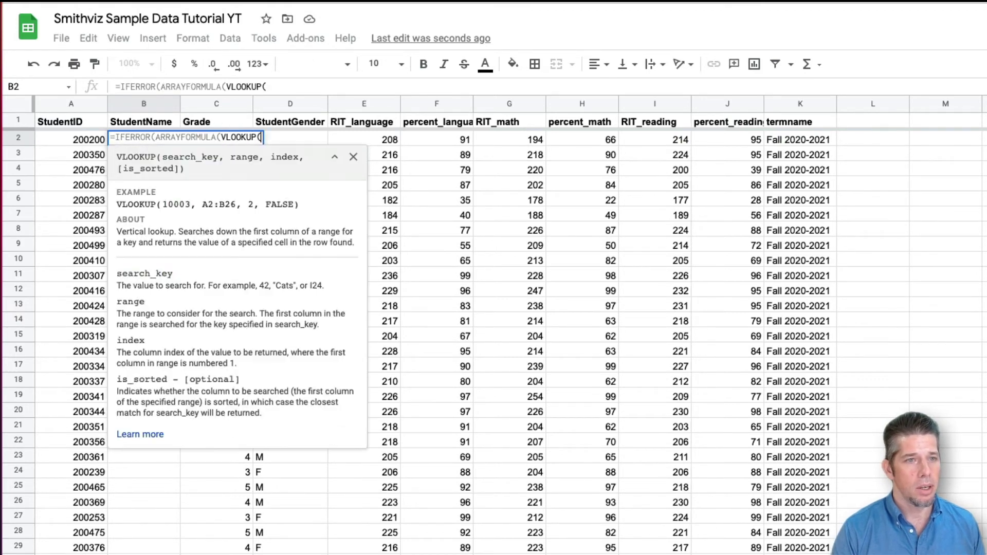
click(89, 142)
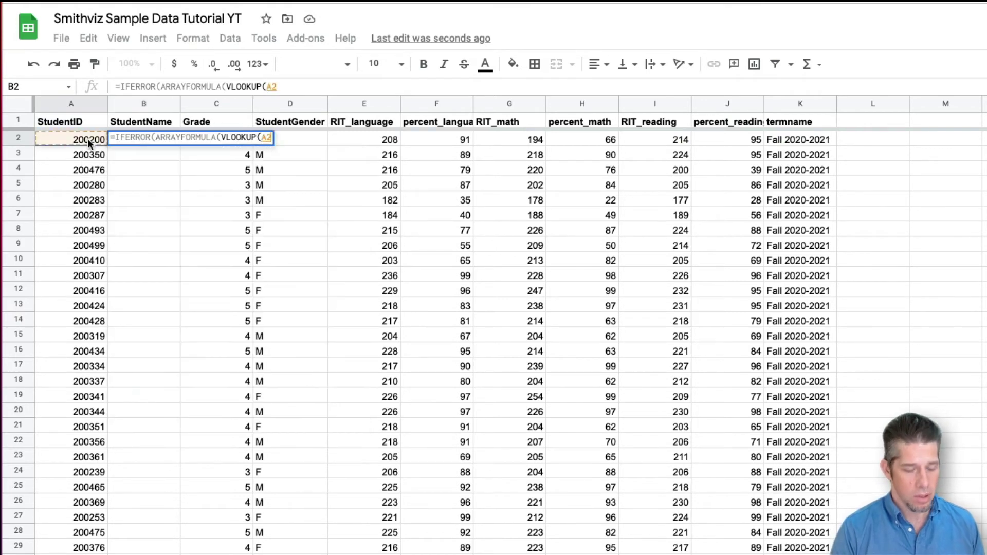
text(:A)
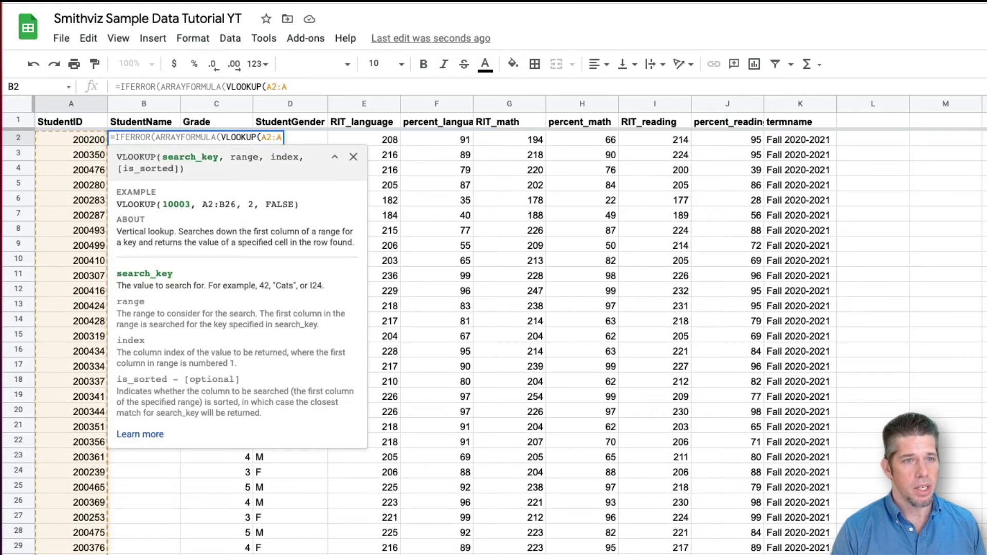
text(,)
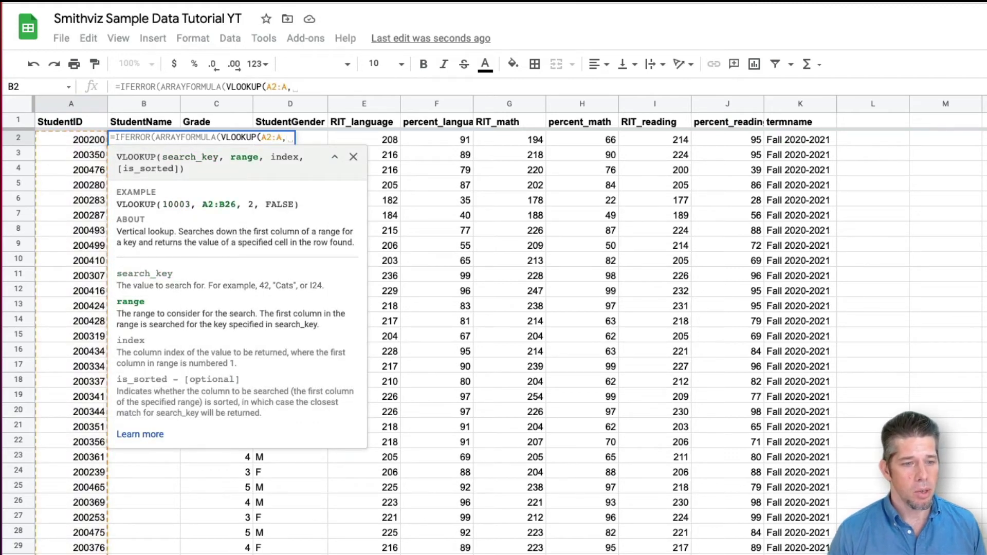
Set the VLOOKUP range in the MAP formula to columns B:C of the Sample Data sheet.
click(155, 554)
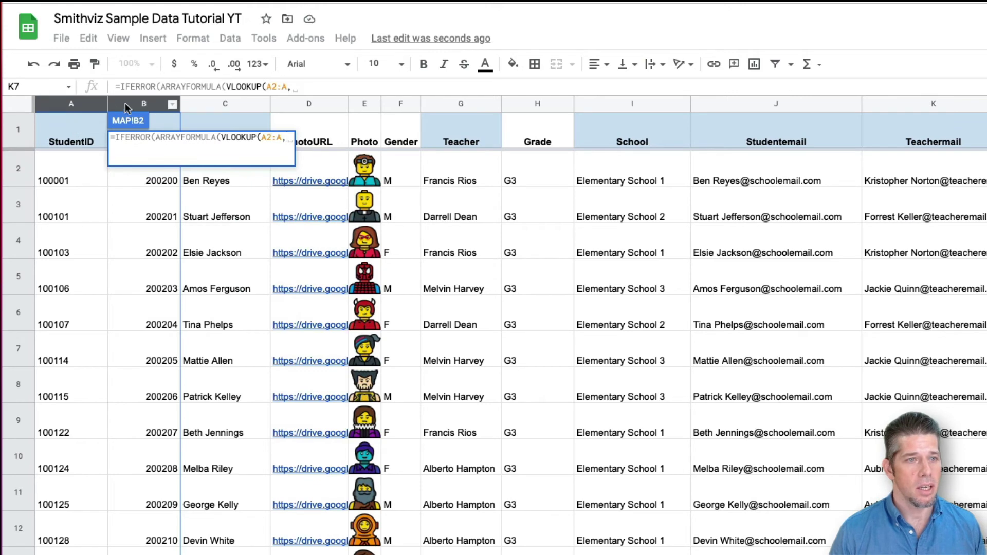
click(148, 104)
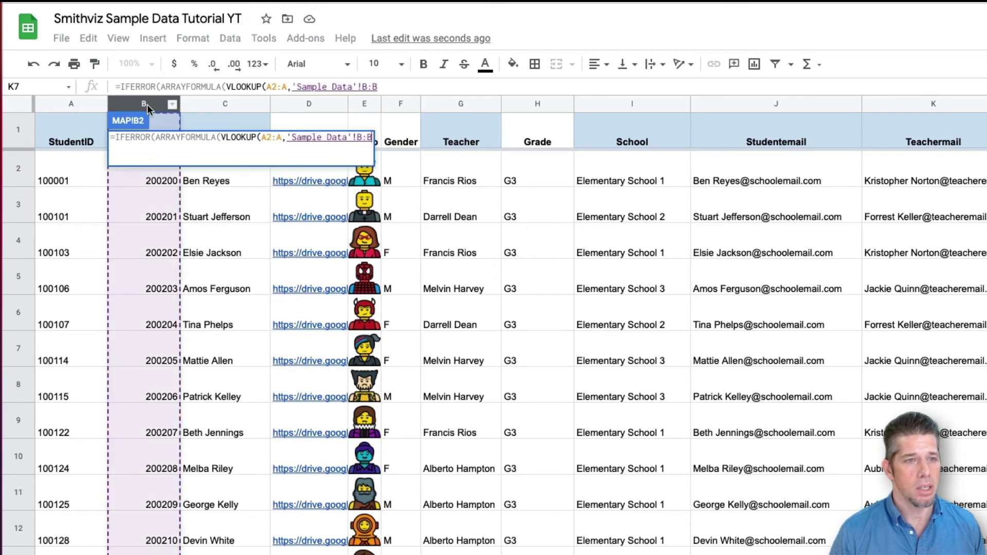
drag(147, 104, 200, 104)
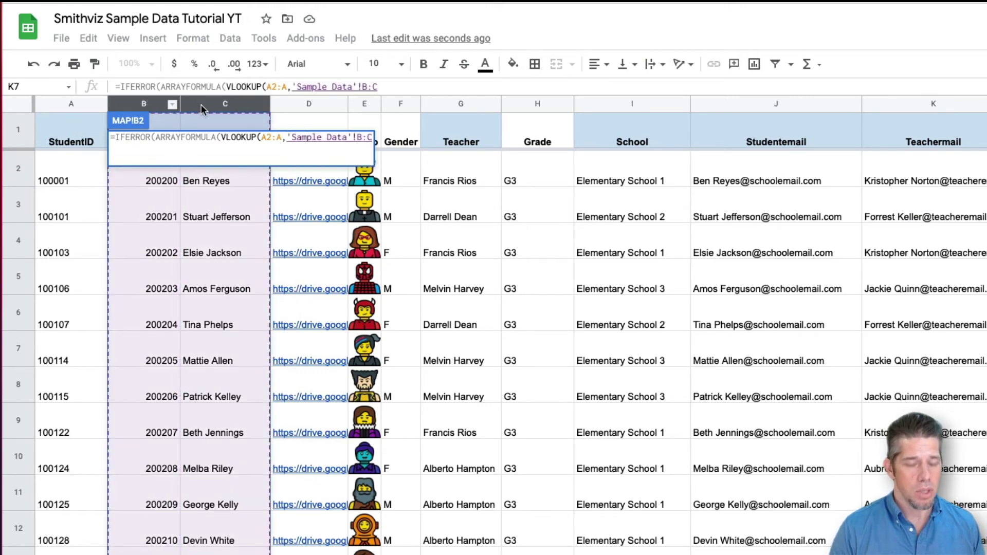
text(,)
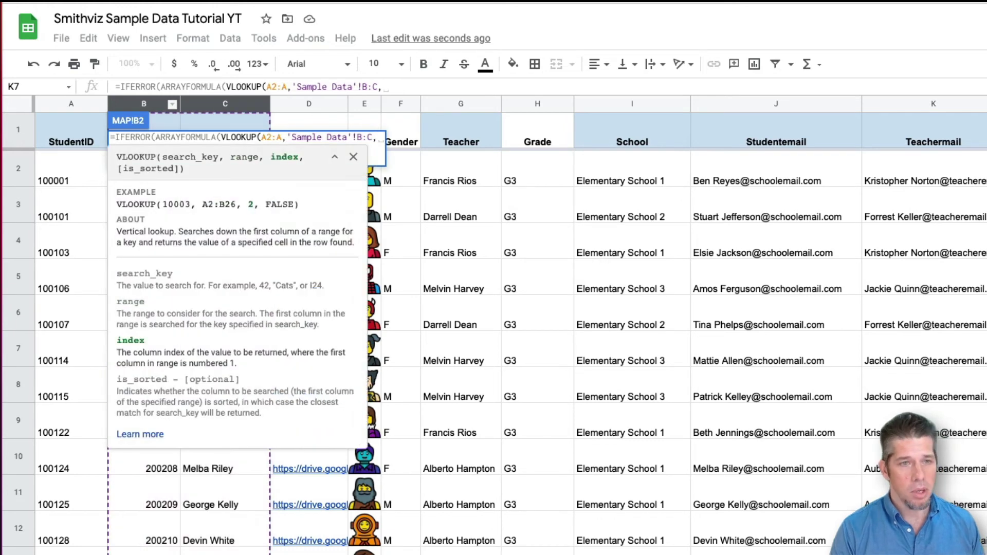
Complete the StudentName lookup formula with index 2, false and " " as the error value, and fit column B to its contents.
text(2,false)
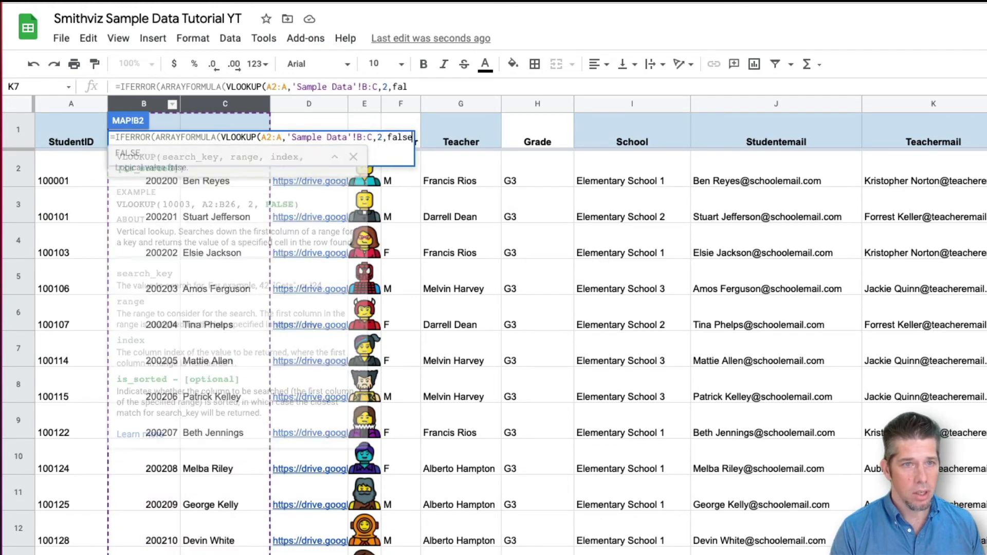
text()))
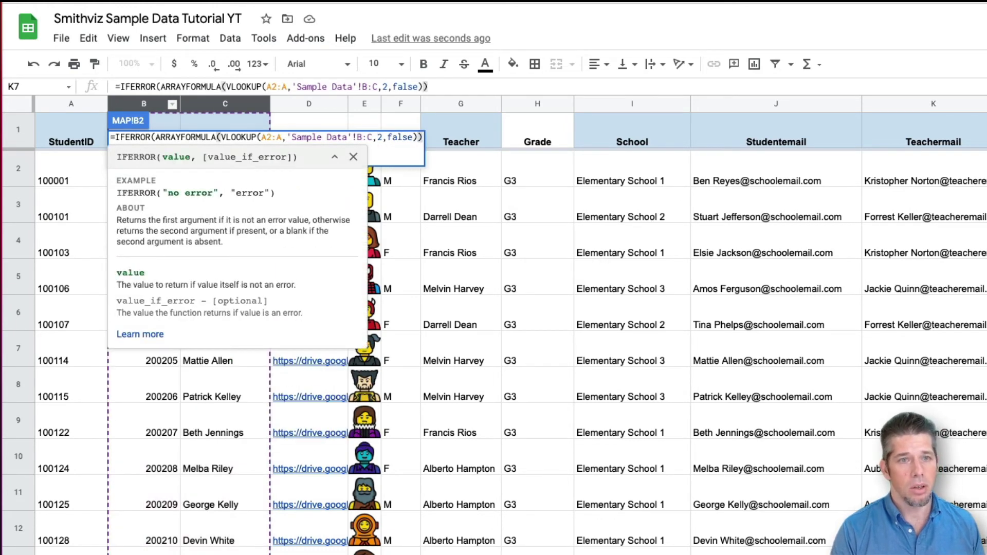
text(,)
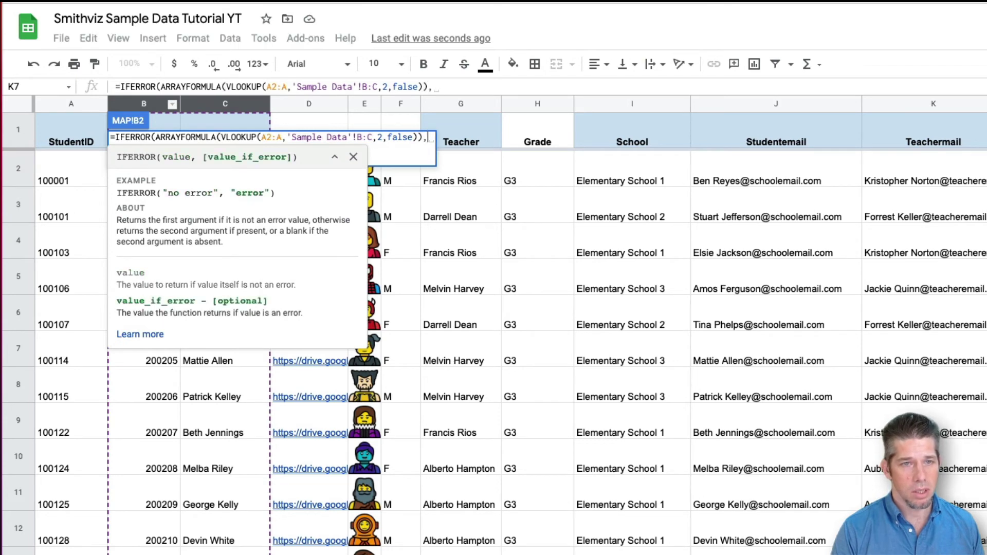
key(BackSpace)
text(" ")
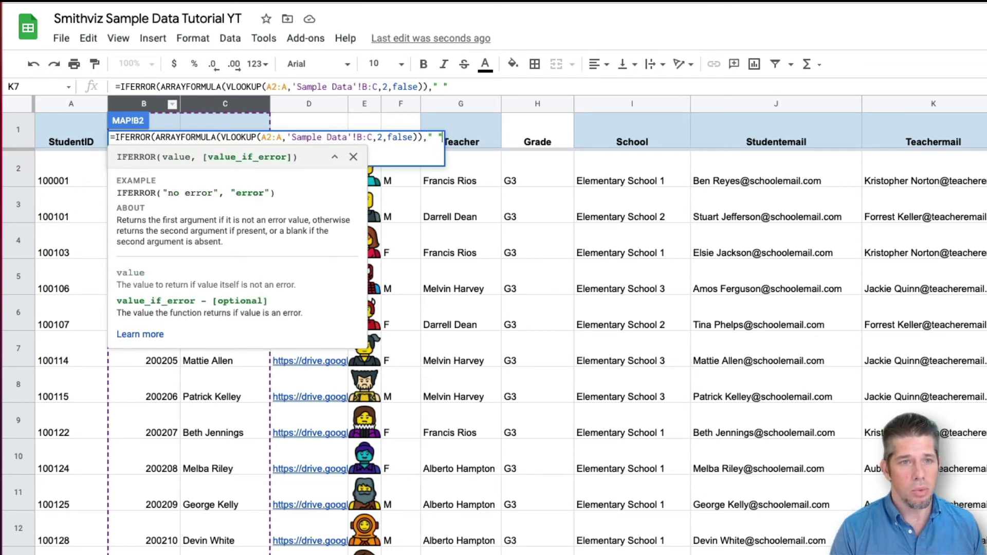
text())
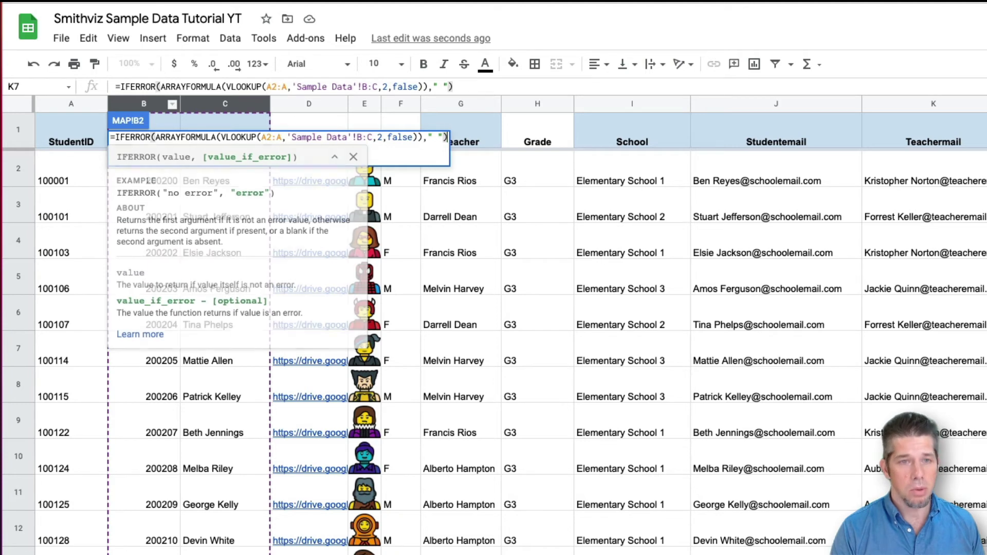
key(Return)
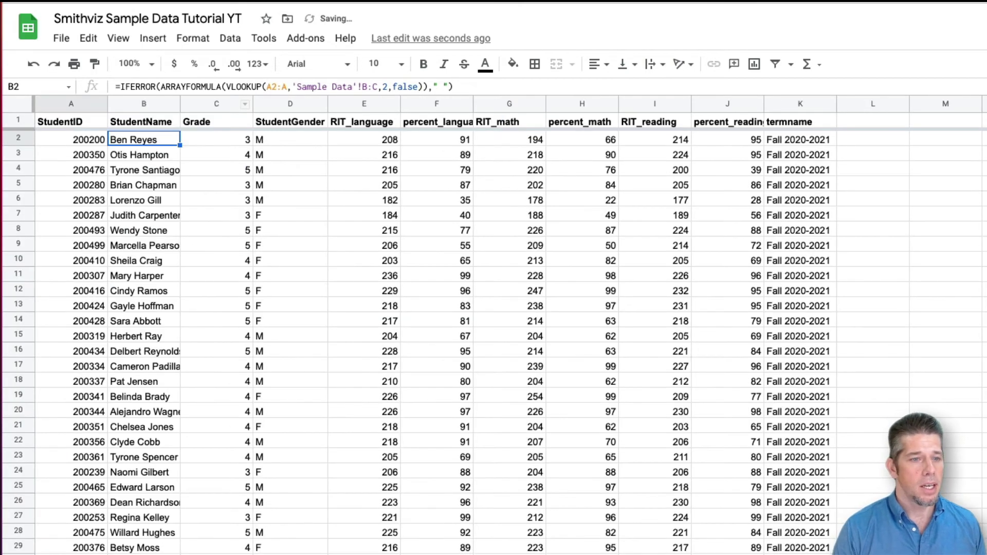
double_click(181, 103)
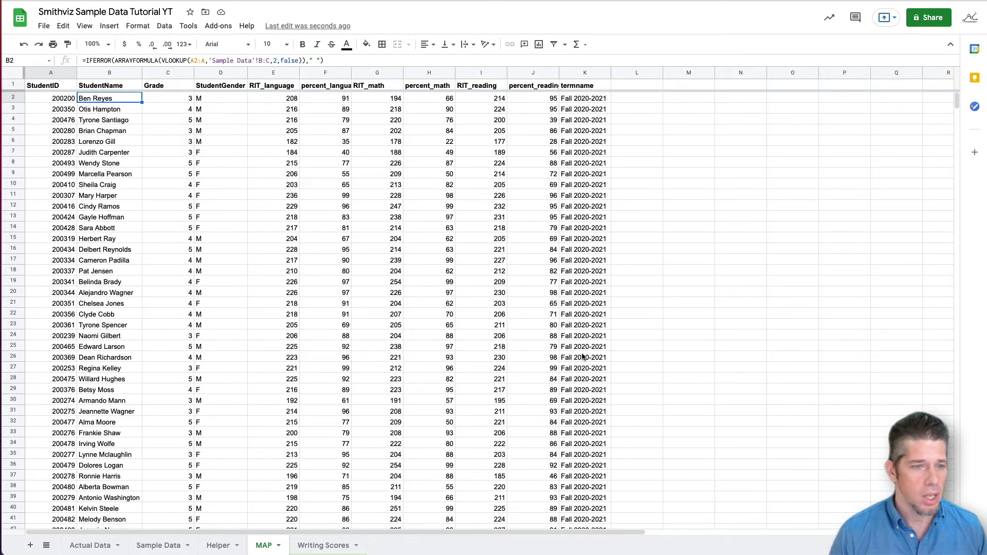
Copy the MAP student records in A2:K304 and paste them below the data starting at A306.
scroll(583, 357, down, 20)
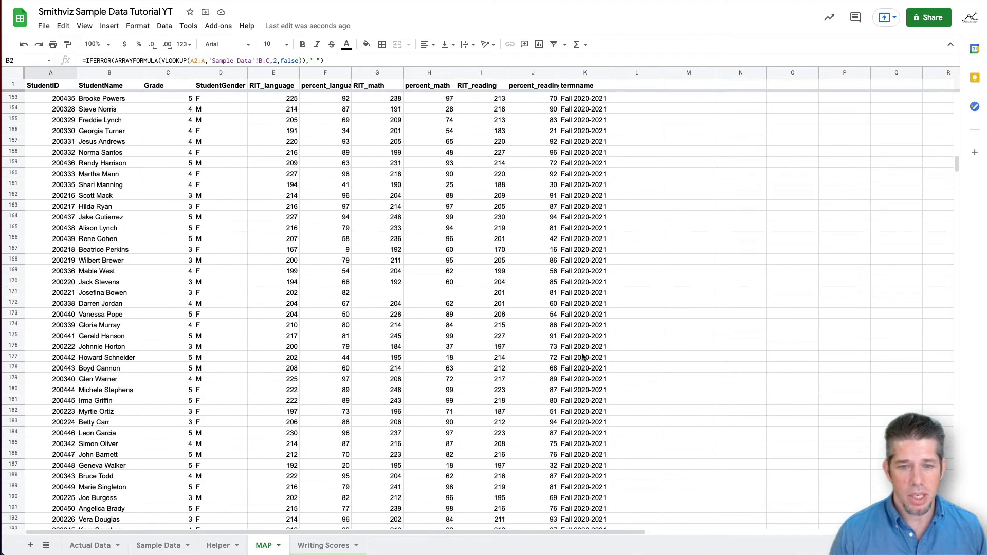
scroll(582, 357, down, 20)
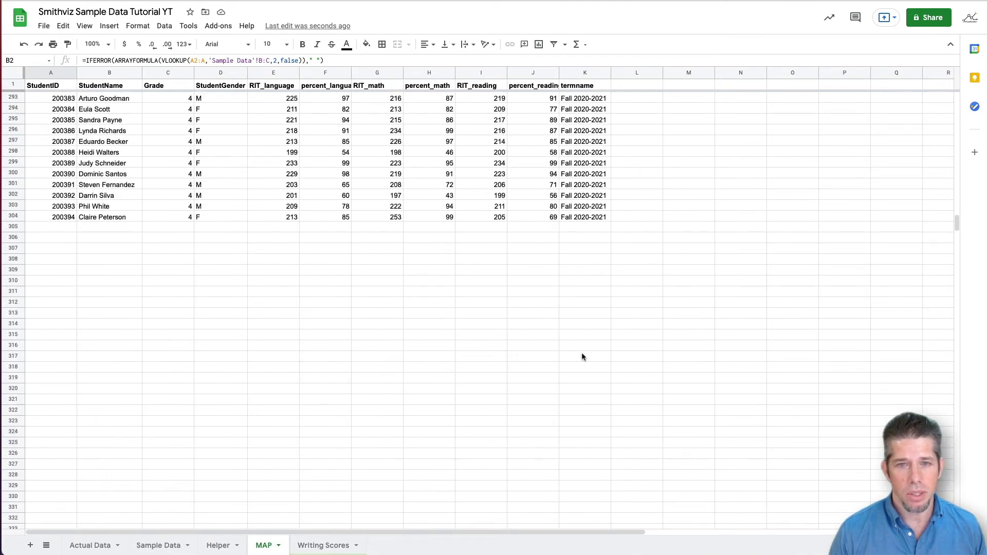
scroll(583, 356, up, 1)
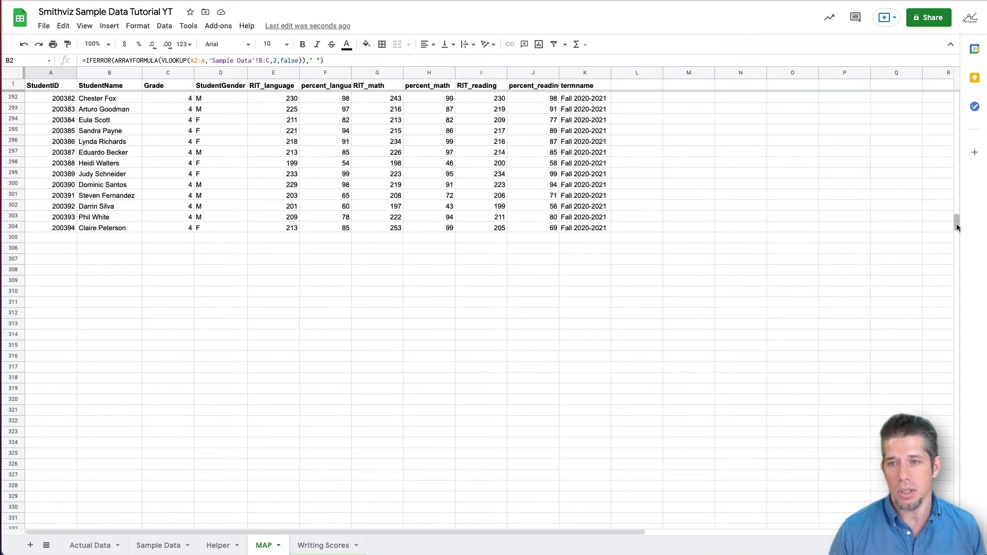
drag(956, 223, 956, 84)
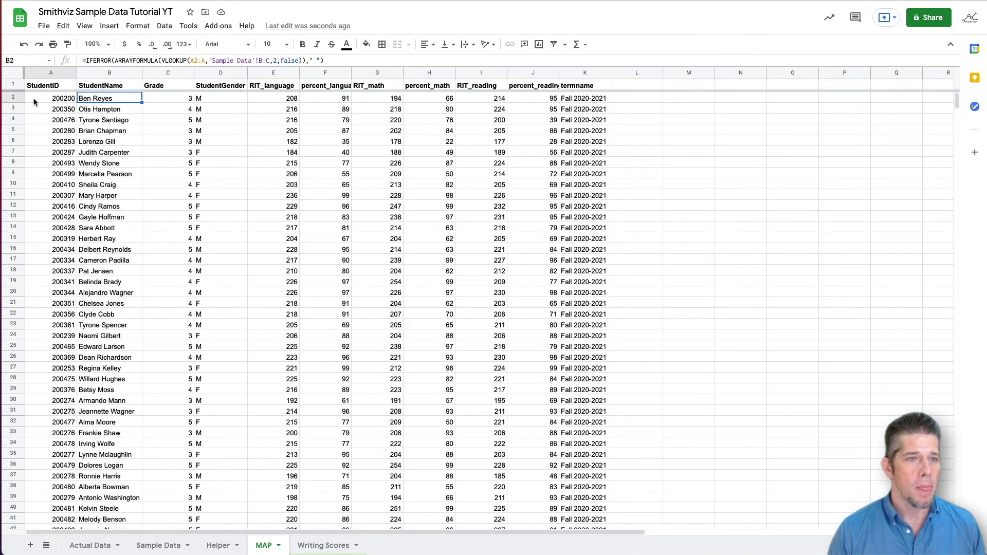
drag(39, 98, 598, 164)
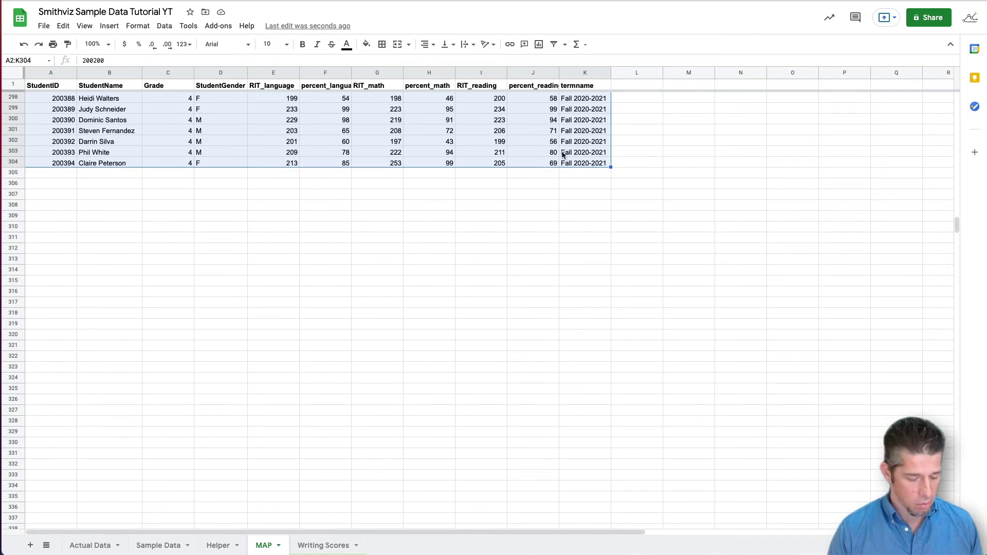
key(ctrl+c)
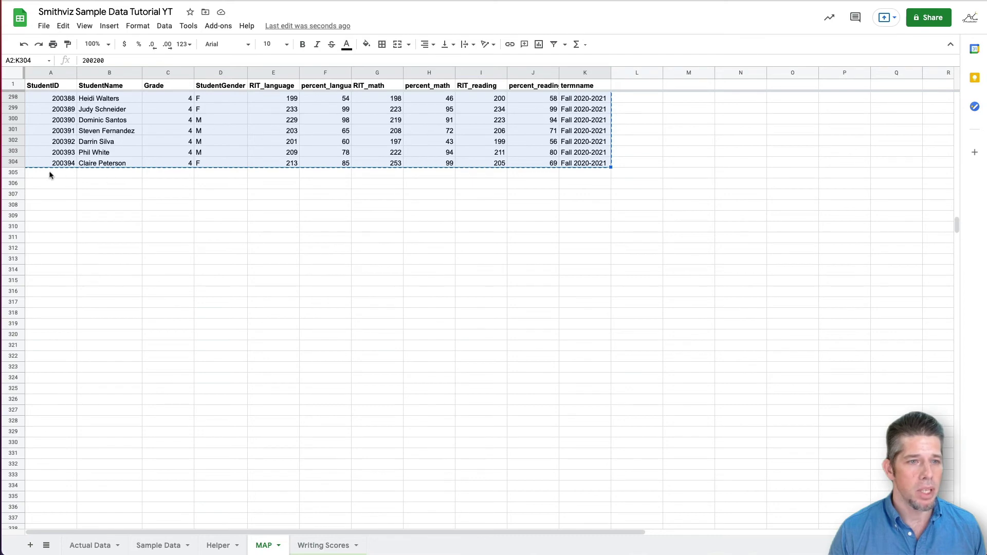
click(66, 186)
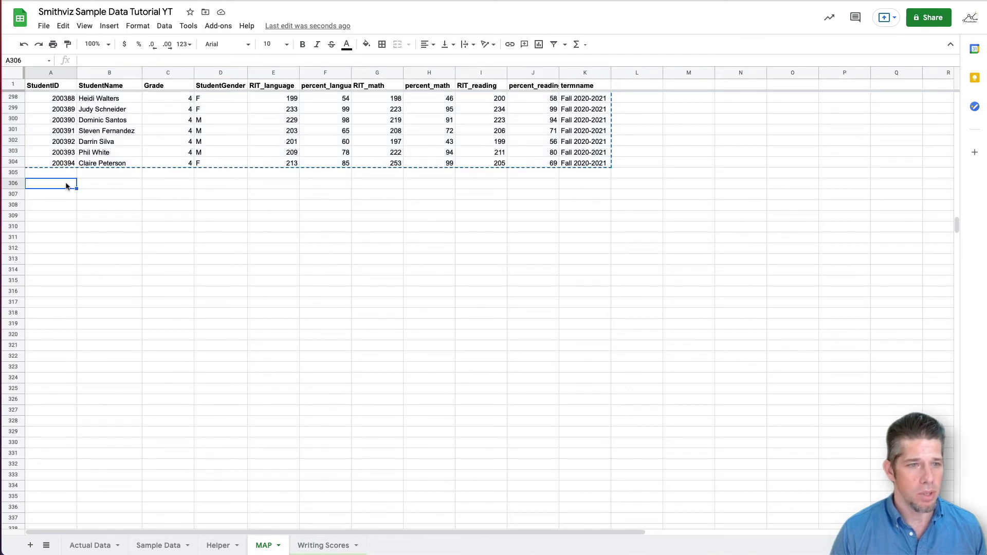
key(ctrl+v)
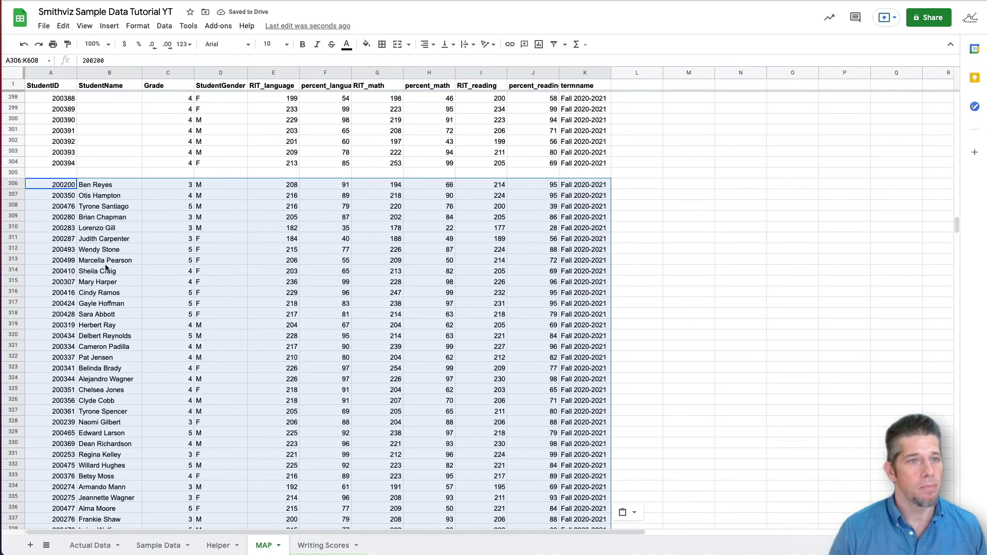
Clear the termname values of the duplicated records in K306:K608.
scroll(171, 262, up, 5)
scroll(172, 262, down, 6)
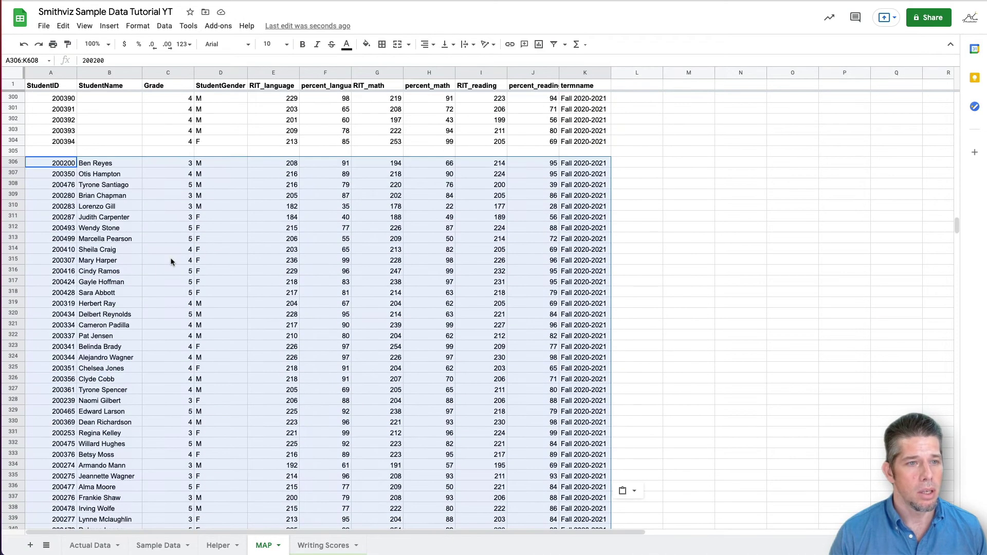
click(163, 370)
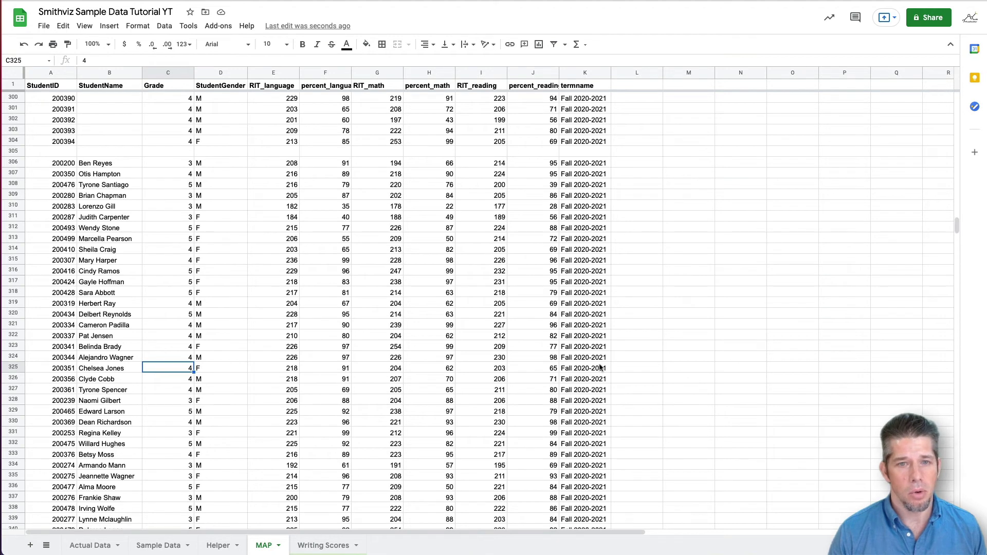
scroll(586, 187, down, 3)
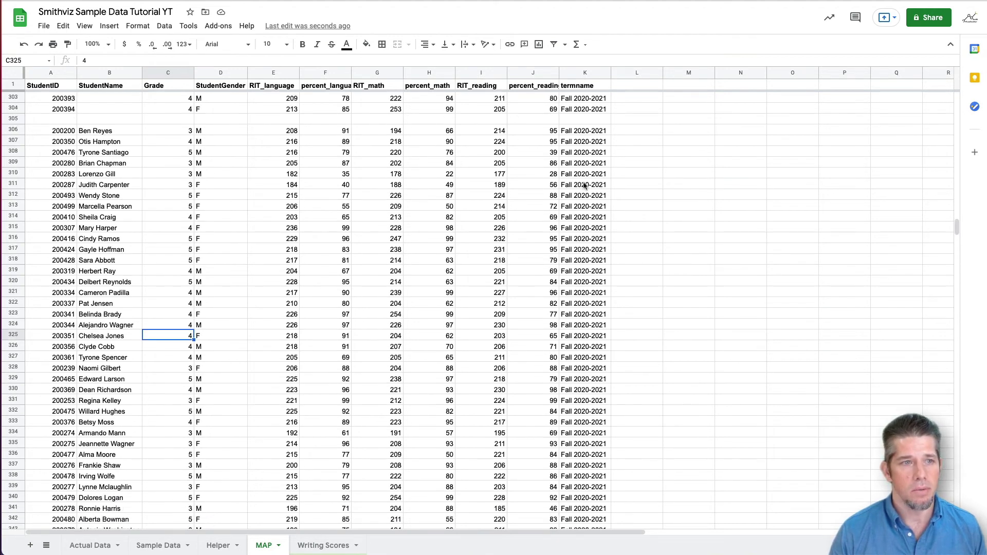
scroll(586, 126, down, 1)
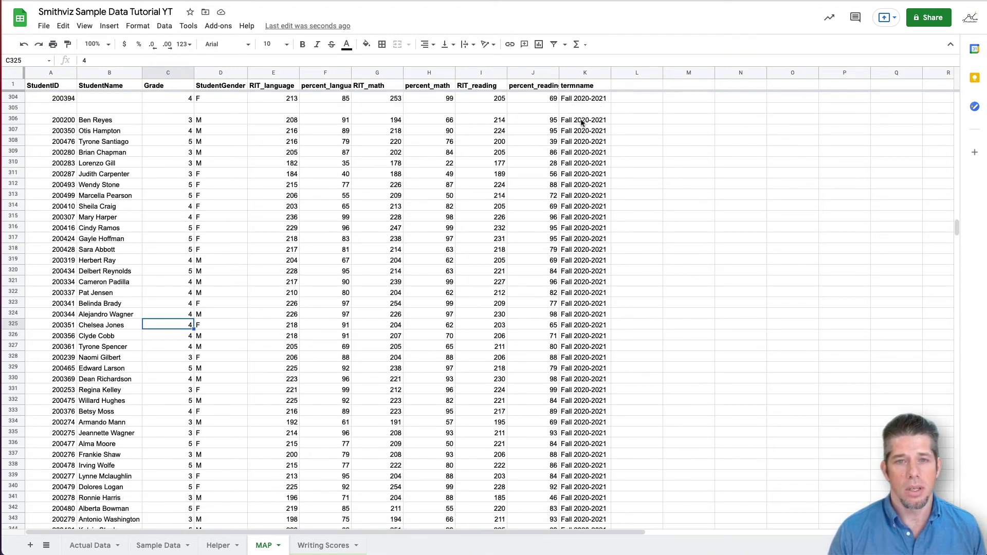
click(582, 122)
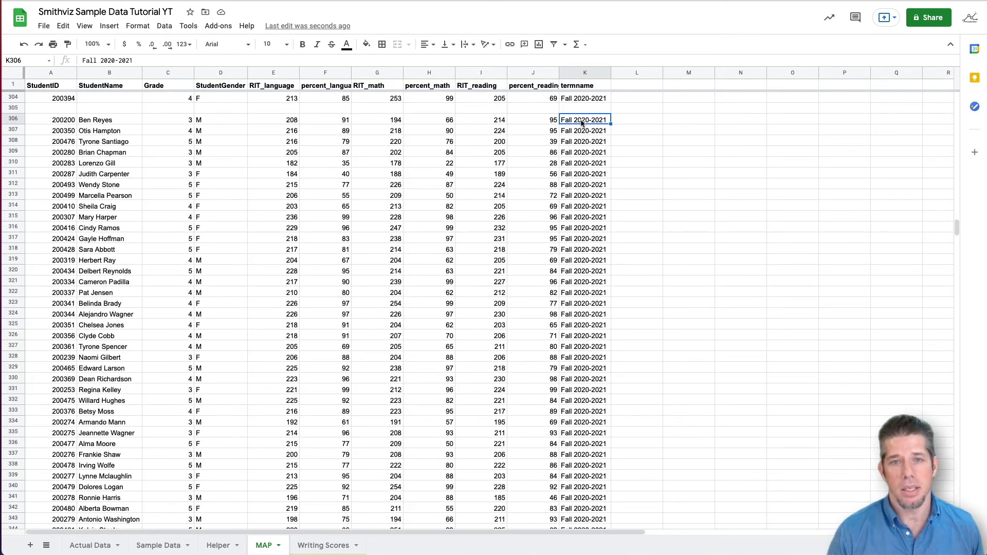
key(ctrl+shift+Down)
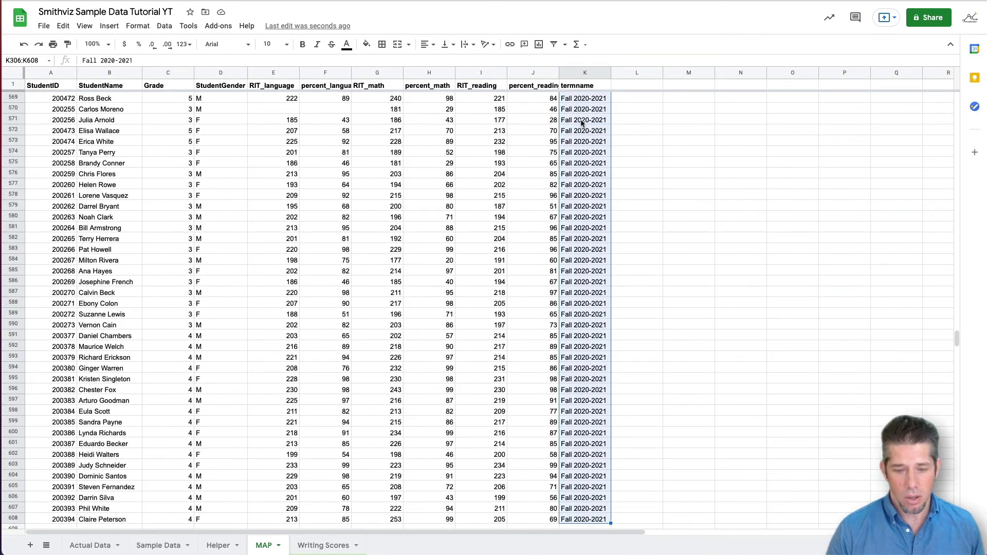
key(Delete)
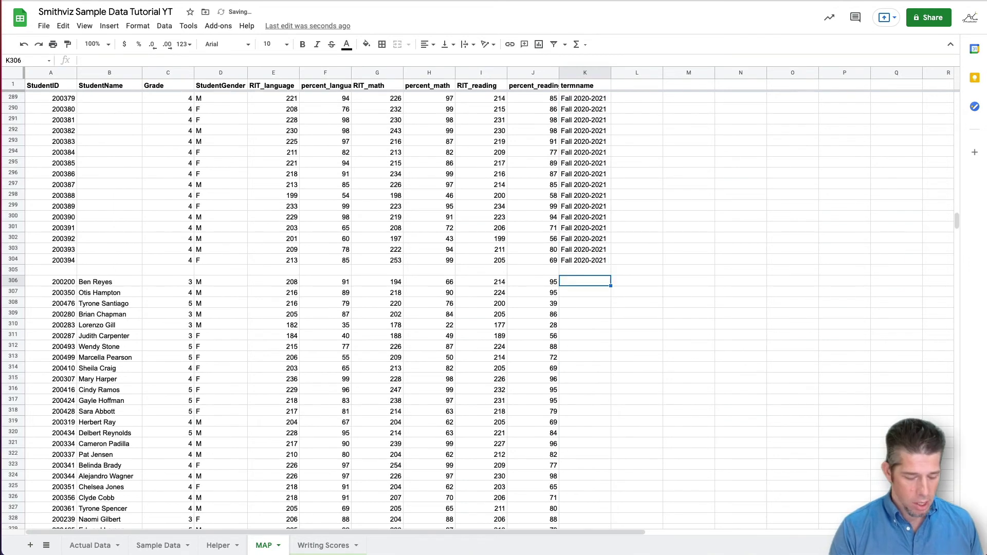
Enter Spring 2020-2021 as the termname in K306 and fill it down through K608.
text(Spring )
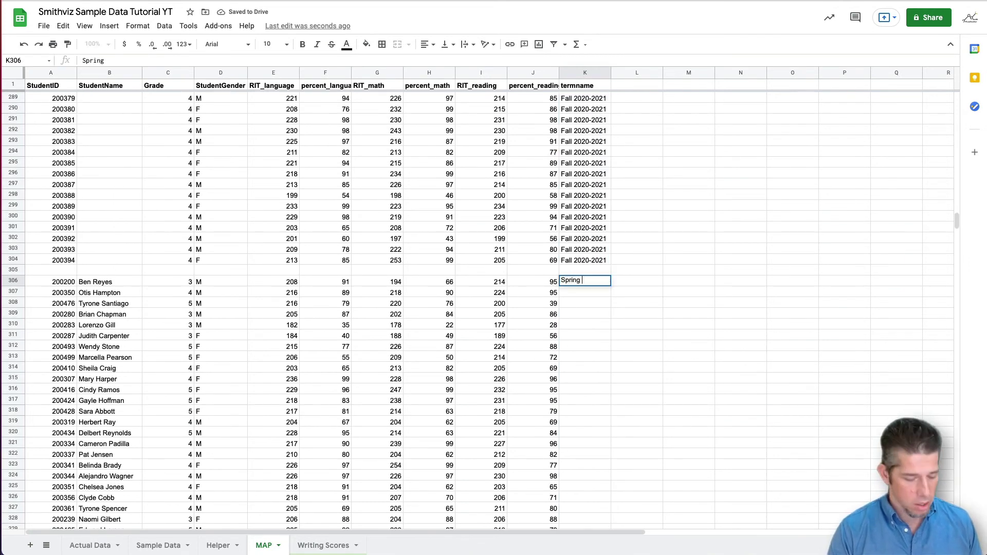
text(2020-20)
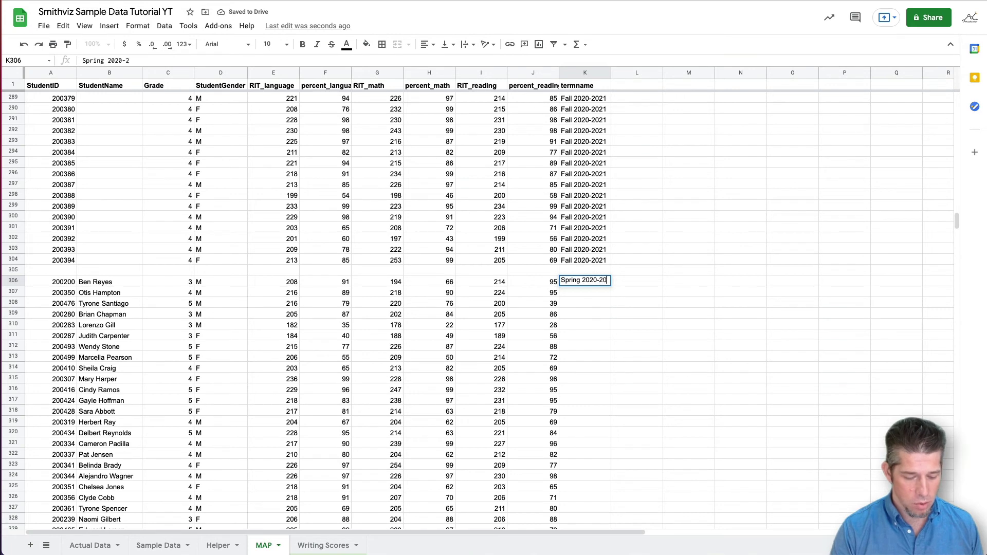
text(21)
key(Return)
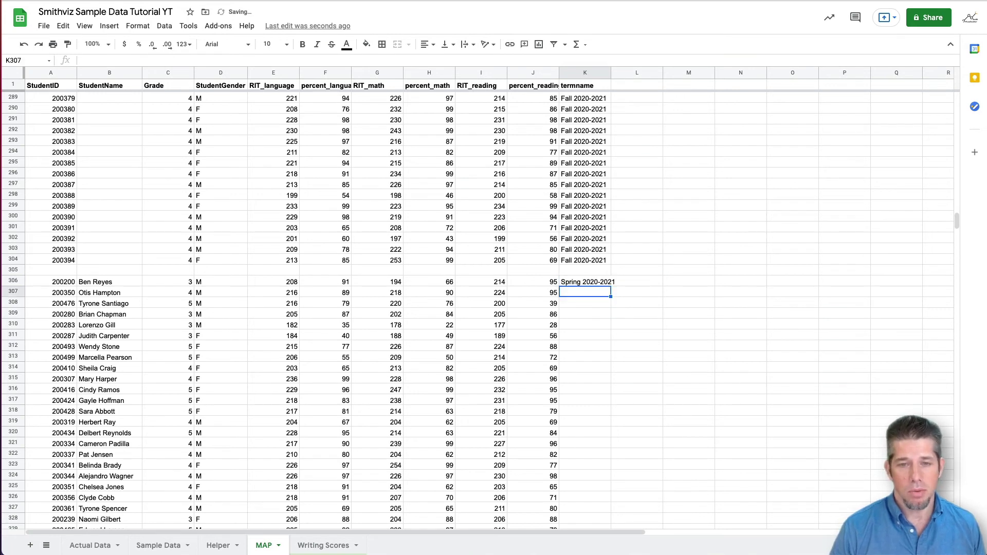
click(588, 285)
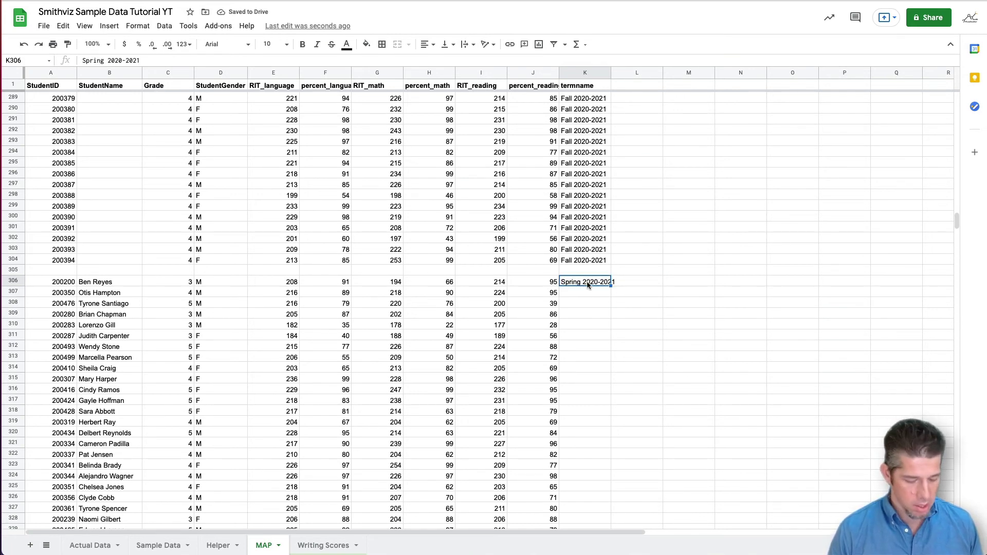
drag(587, 291, 595, 507)
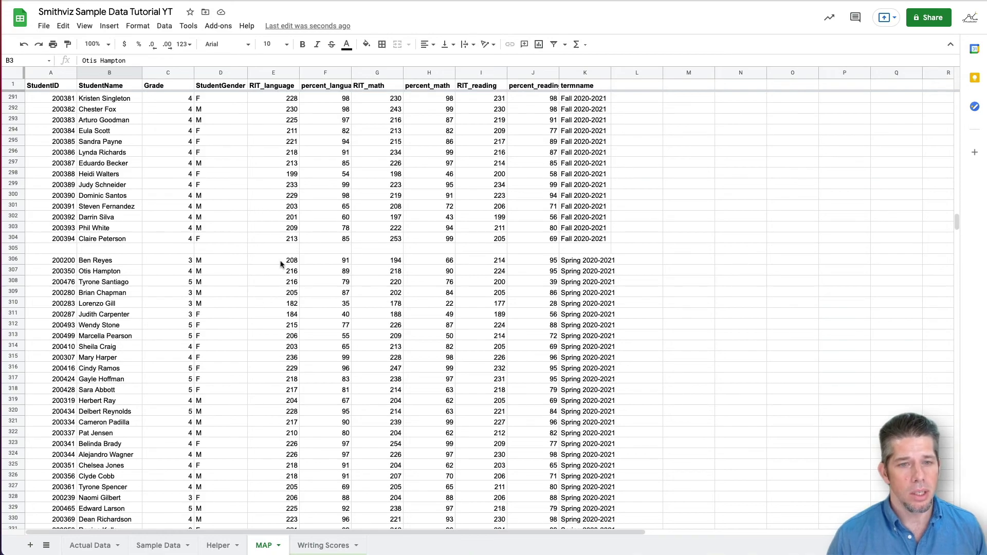
Clear the language, math and reading RIT and percent scores of the Spring records in E306:J608.
drag(283, 262, 546, 534)
drag(550, 436, 527, 282)
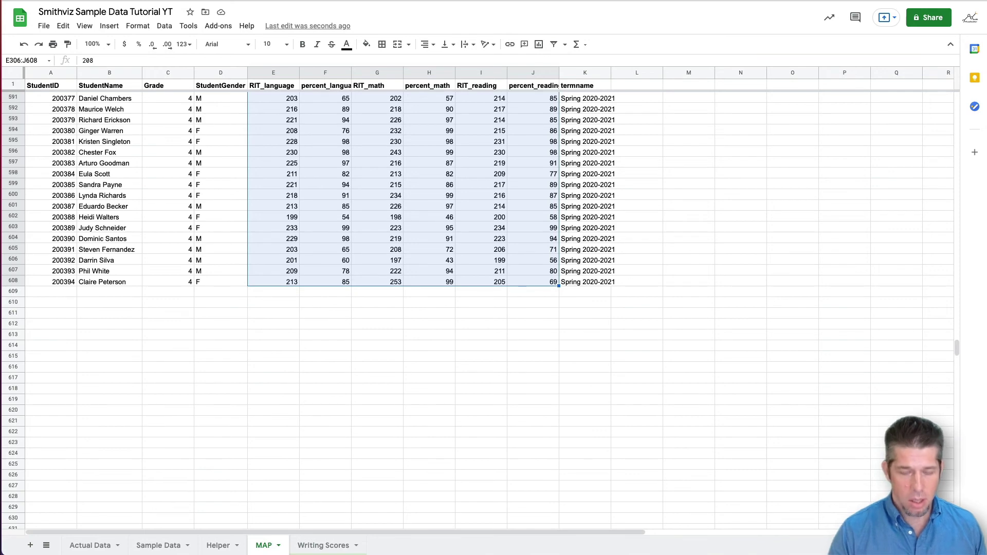
key(Delete)
Start a RANDBETWEEN formula in E306, the RIT_language cell of the first Spring 2020-2021 record, with an opening parenthesis for its low bound.
scroll(474, 167, up, 20)
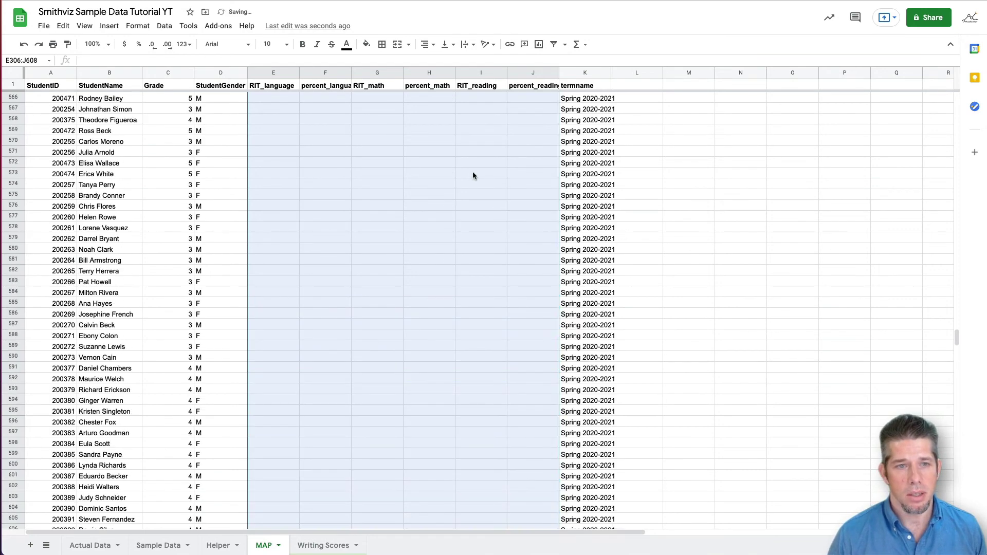
click(273, 508)
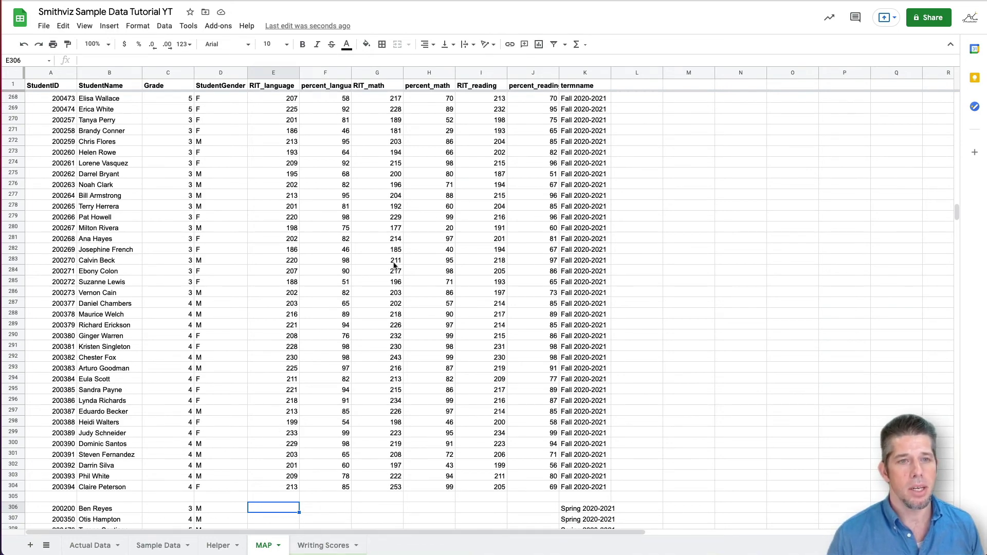
scroll(396, 267, up, 15)
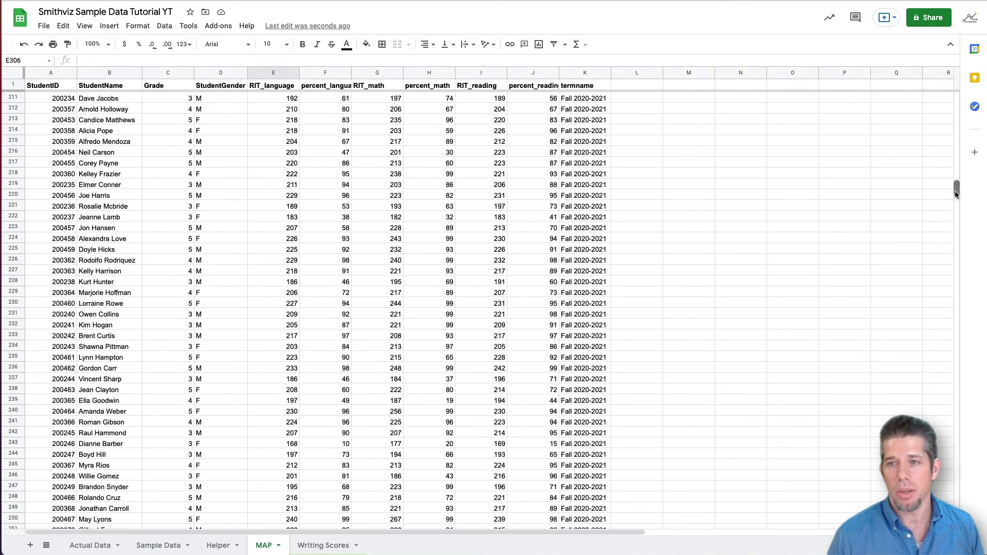
scroll(264, 100, up, 20)
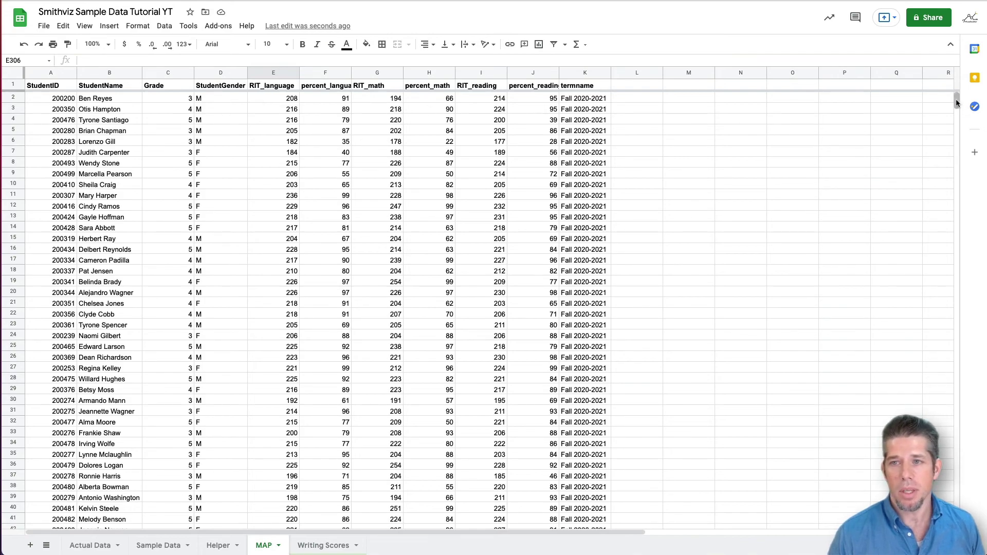
drag(957, 99, 939, 224)
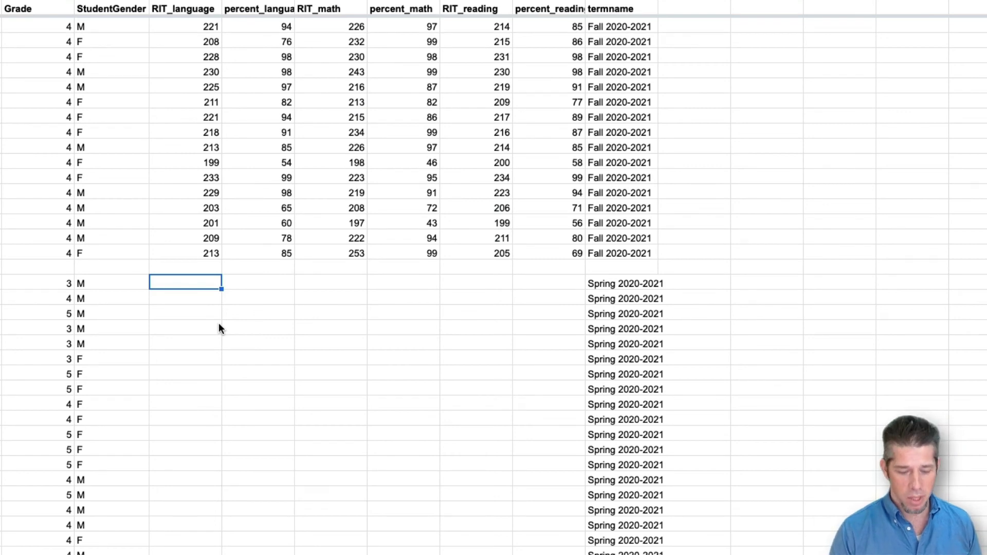
text(=rand)
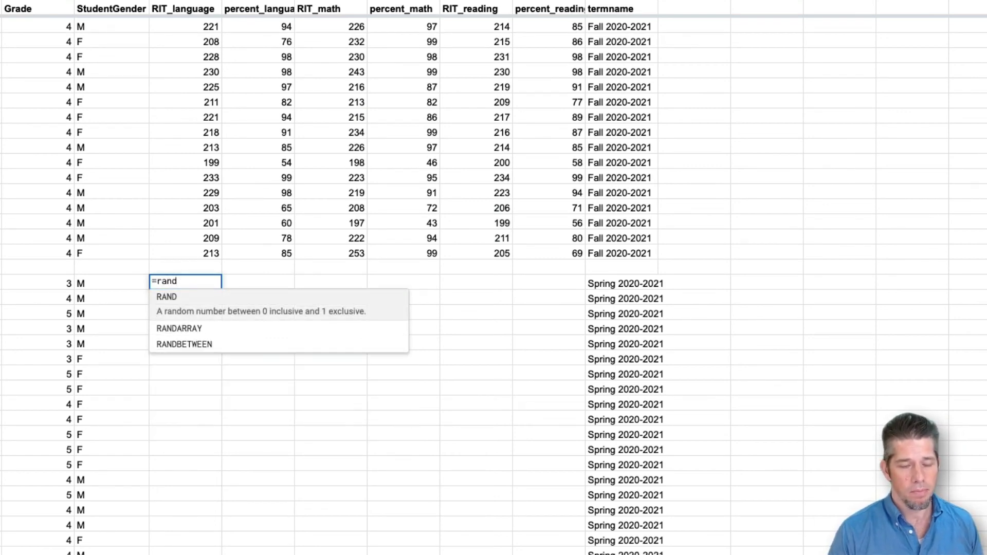
key(Down)
key(Down)
key(Tab)
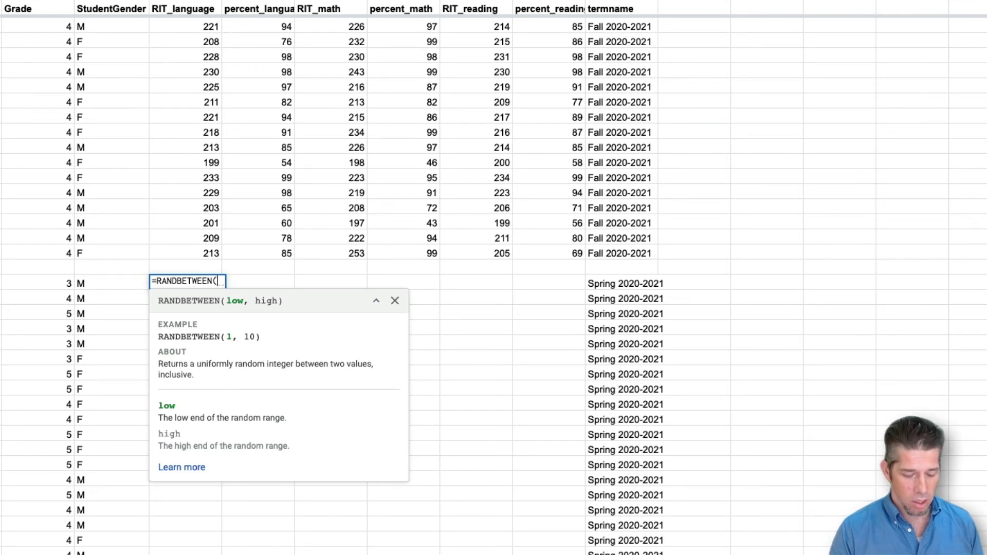
text(()
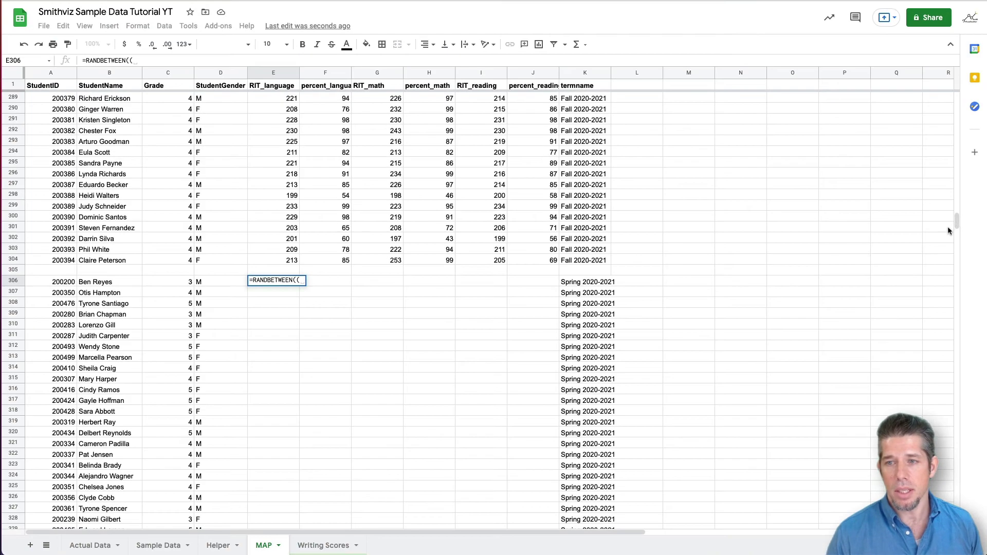
Set the low bound of the E306 formula to (E2-RANDBETWEEN(1,10)), referencing the same student's Fall RIT_language score.
drag(955, 221, 955, 67)
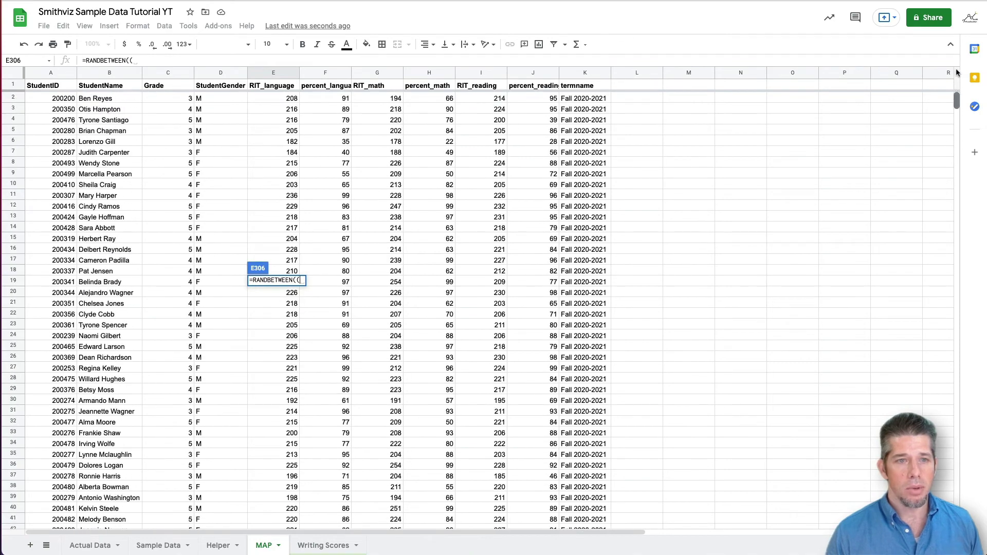
click(266, 98)
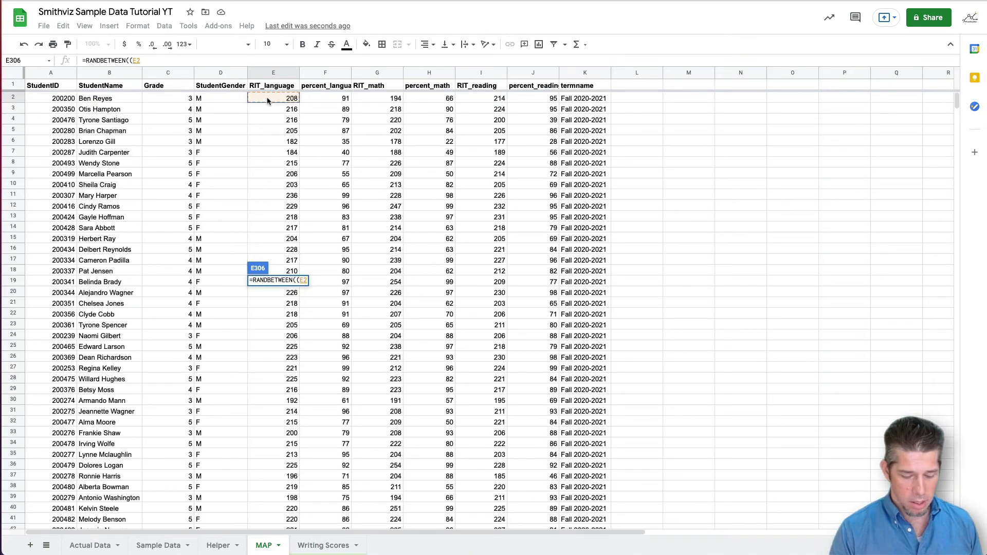
text(-)
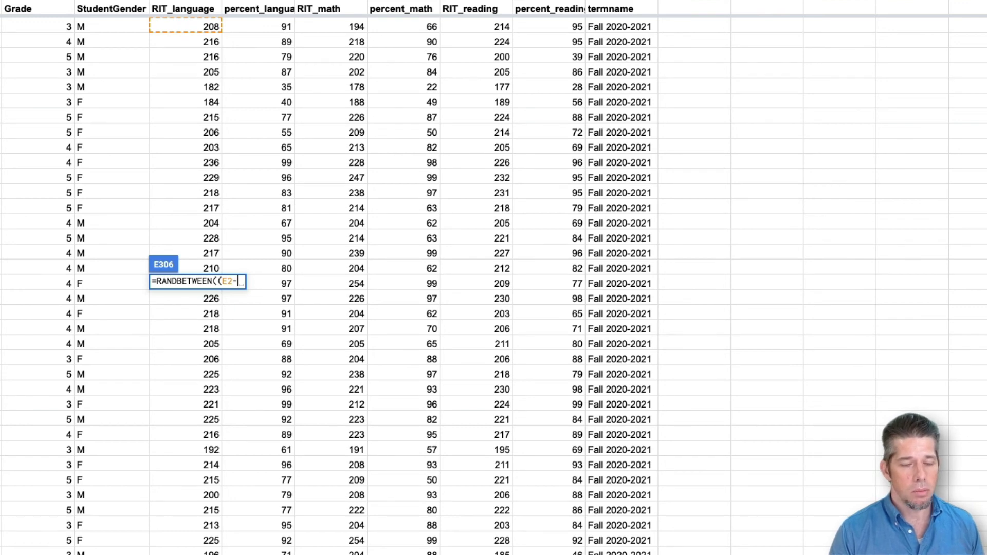
text(rand)
key(Down)
key(Down)
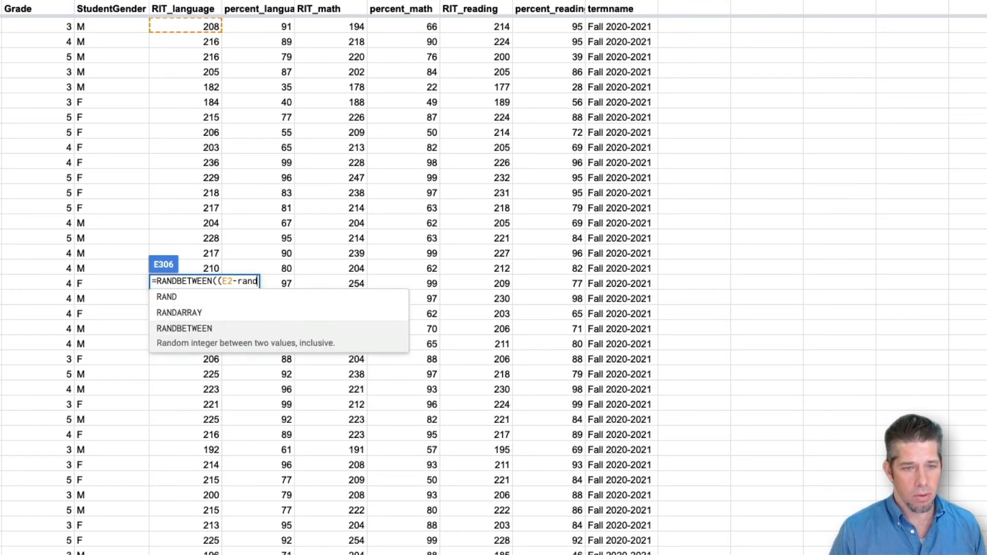
key(Tab)
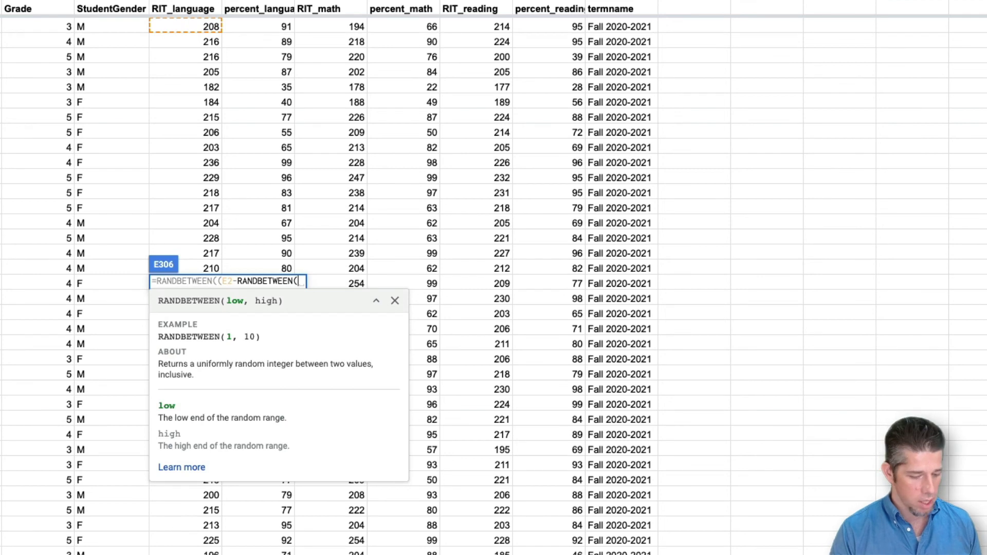
text(1,1)
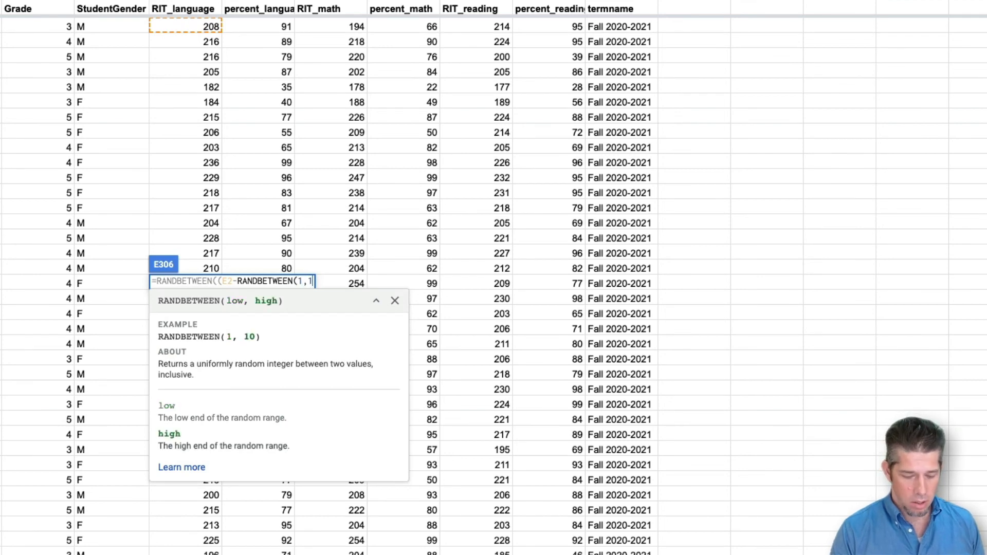
text(0)
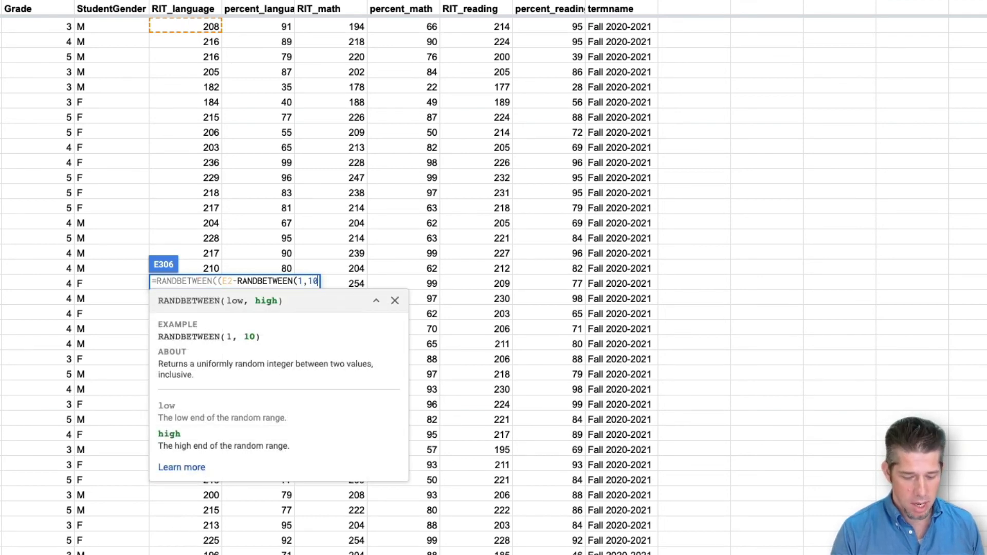
text()))
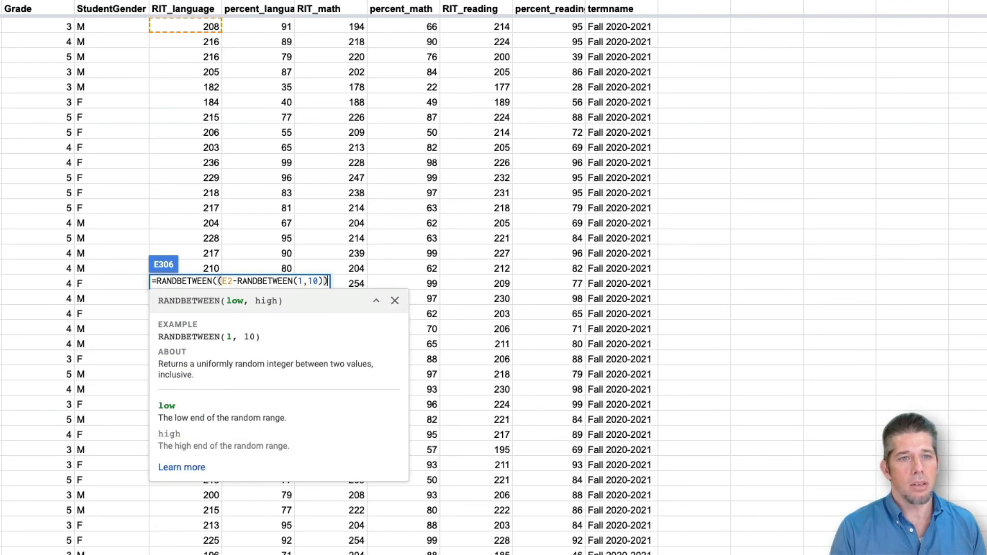
Set the high bound of the E306 formula to ((E2+RANDBETWEEN(1,10))) and complete the formula.
text(,)
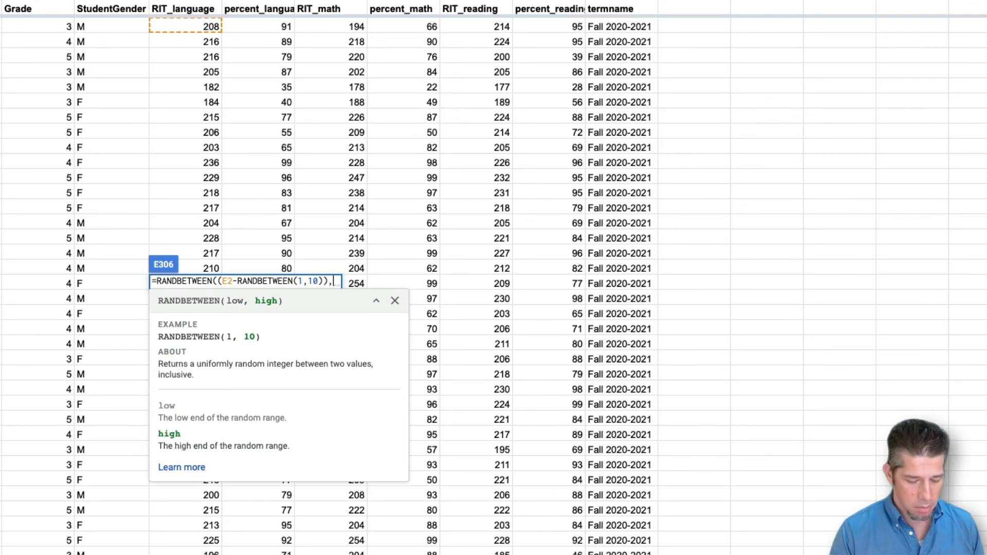
text((()
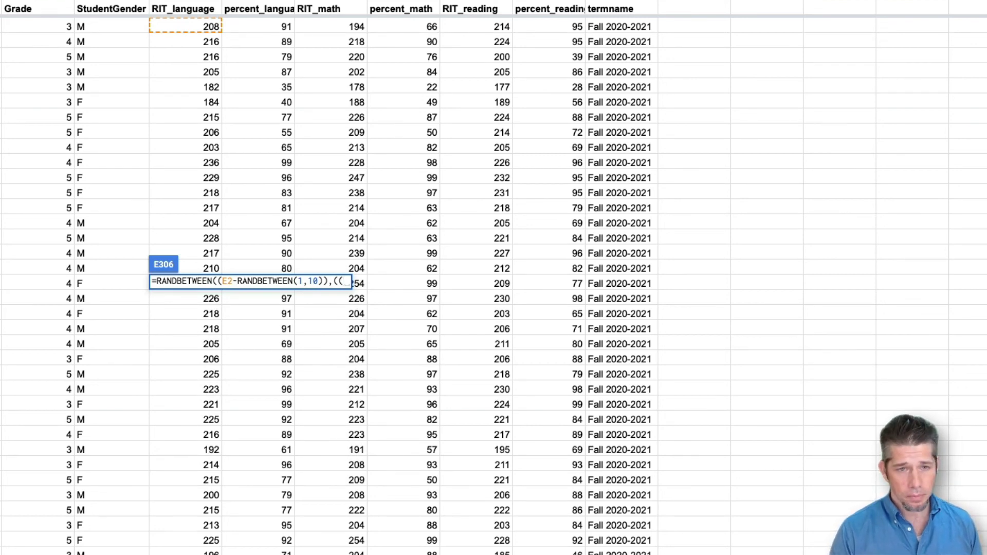
click(189, 24)
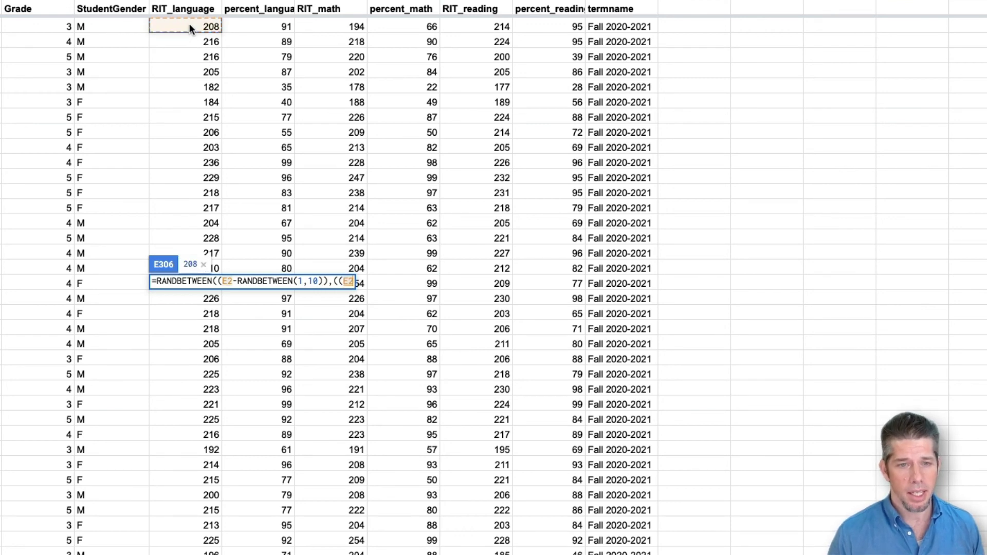
text(+)
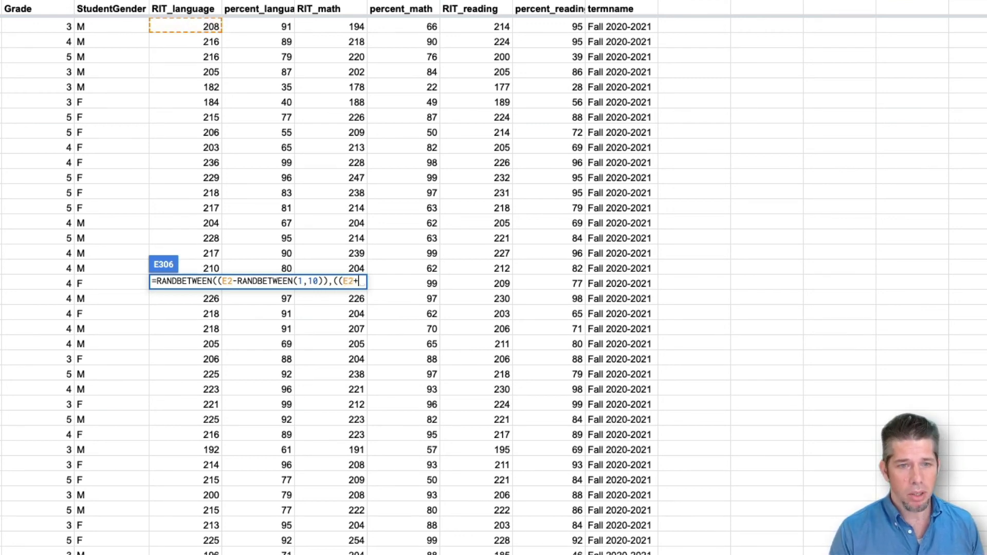
text(rand)
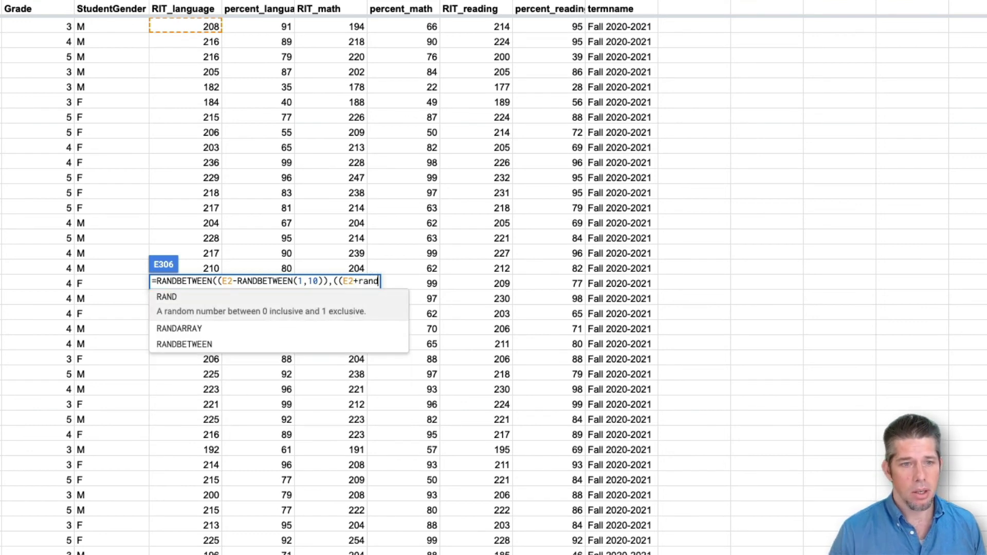
click(211, 338)
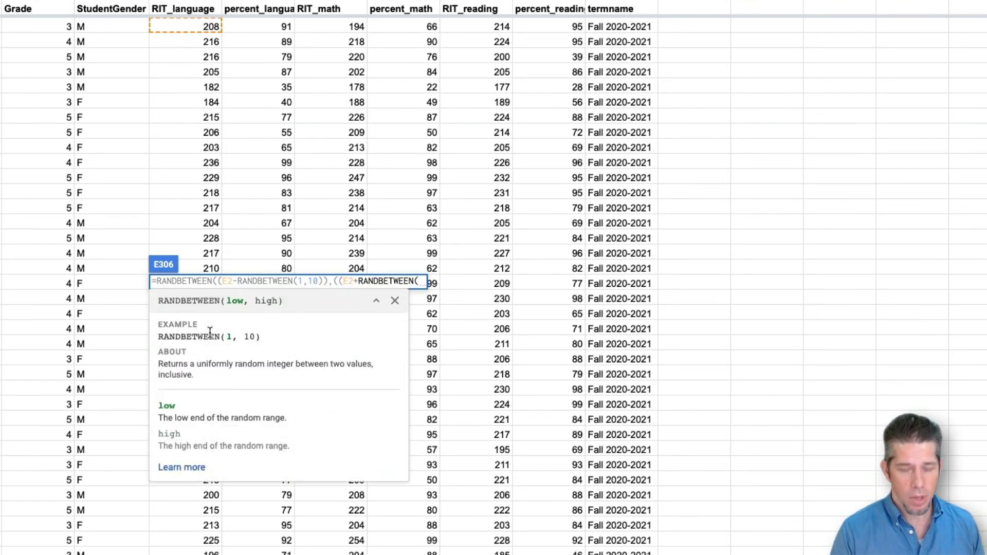
text(1,1))
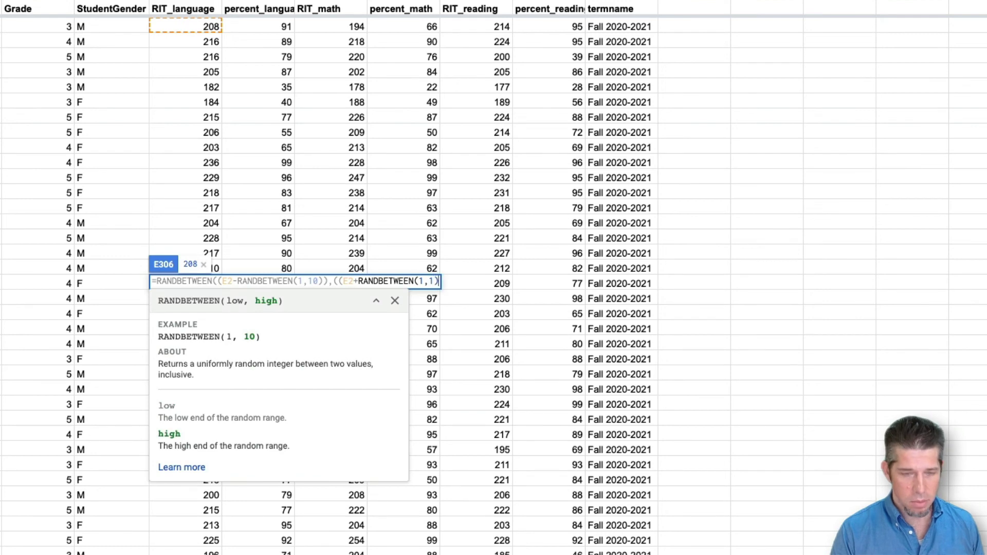
text(0)
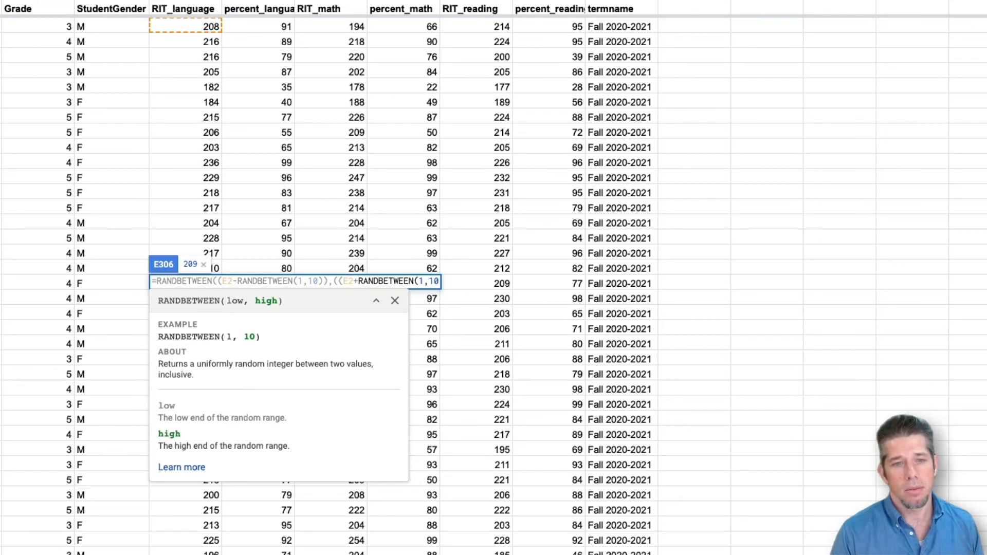
text())
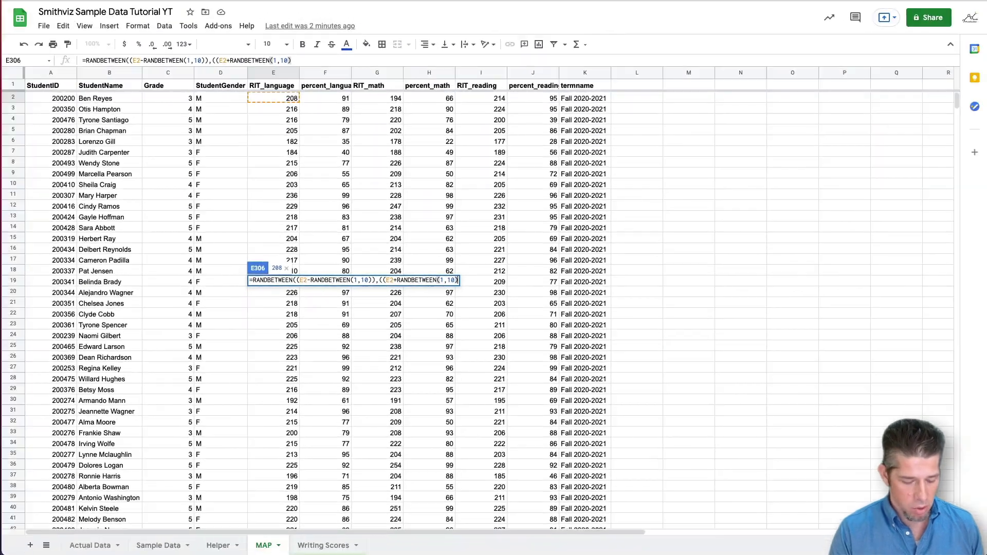
key(Return)
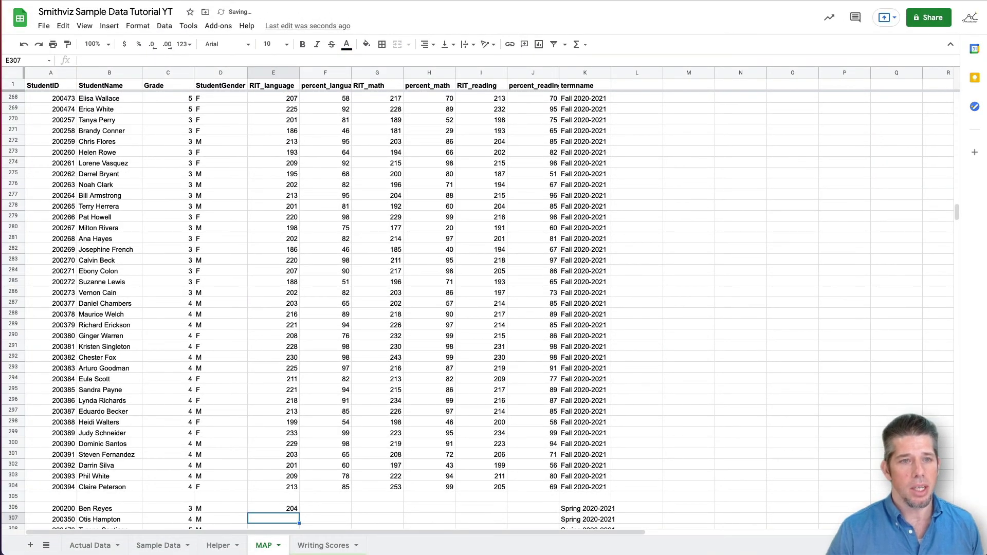
Fill the E306 formula across the first Spring record through J306.
click(277, 511)
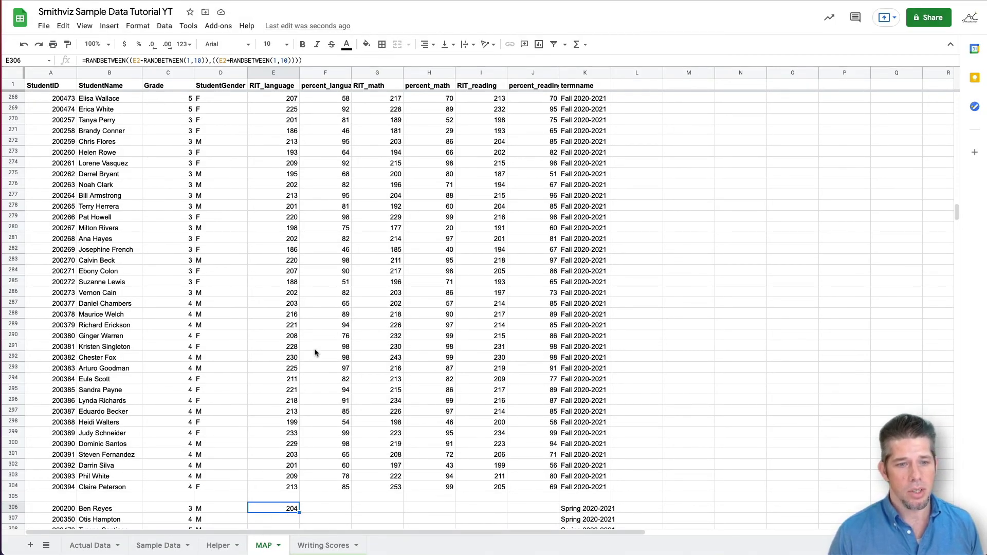
scroll(315, 352, down, 1)
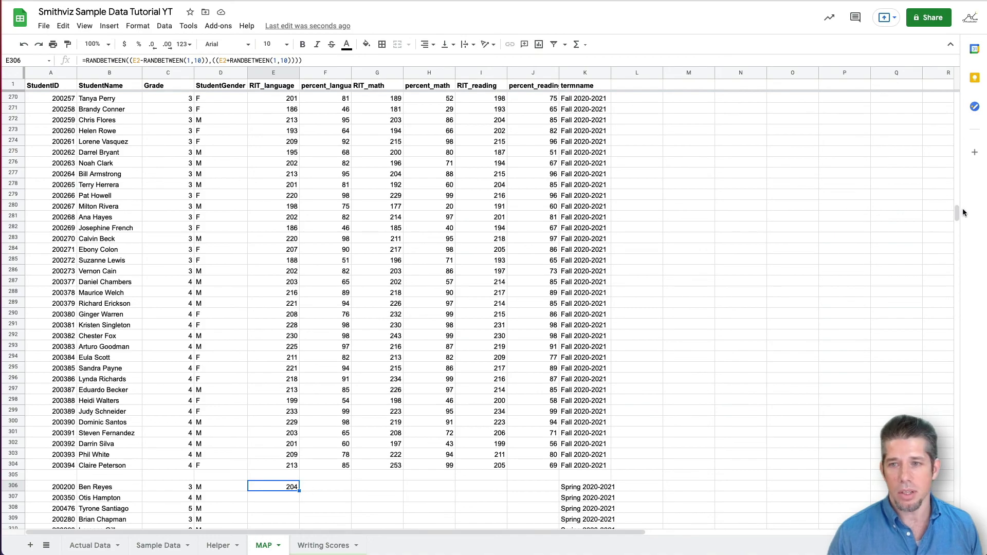
drag(957, 213, 957, 221)
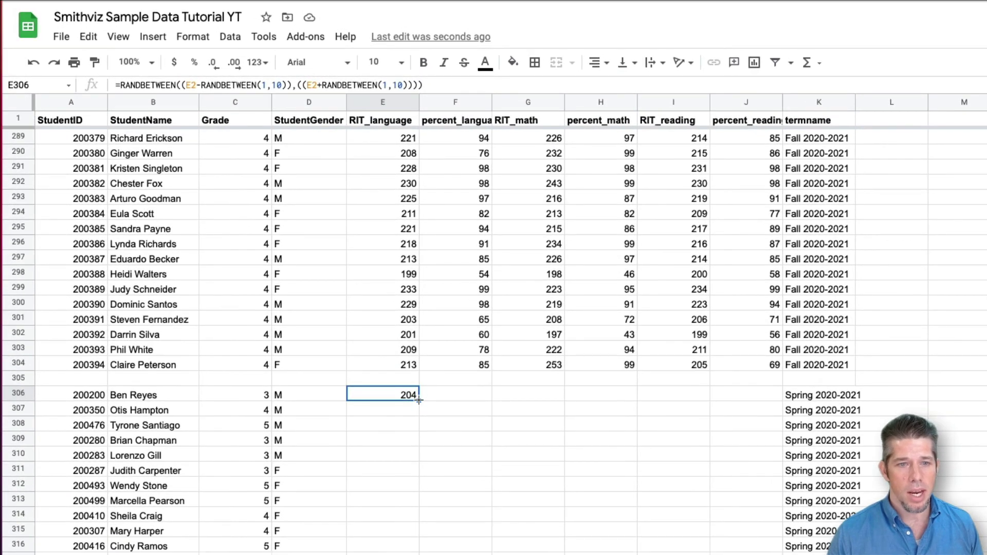
drag(419, 401, 736, 401)
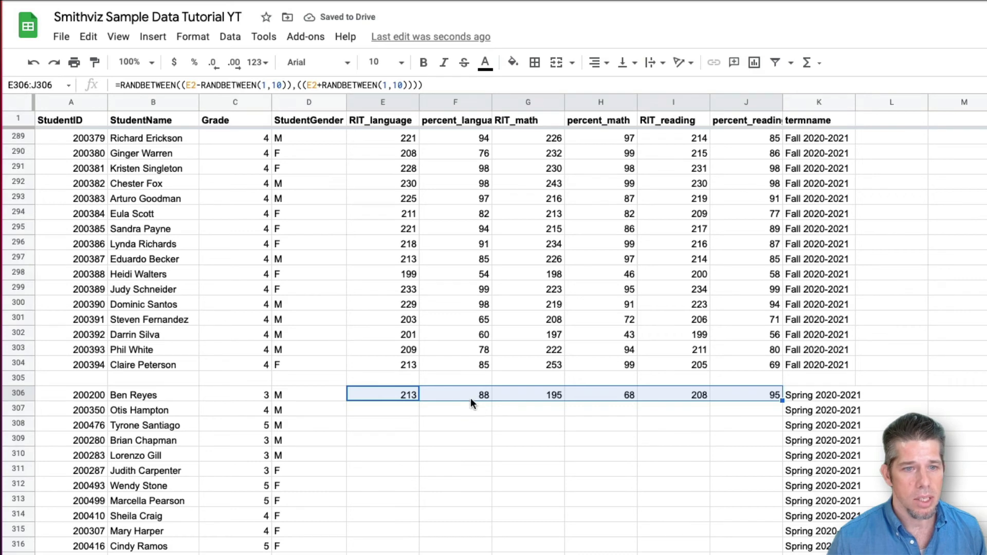
Check the cell references in the formulas of F306:J306, and fill E306:J306 down through the remaining Spring 2020-2021 records.
click(447, 394)
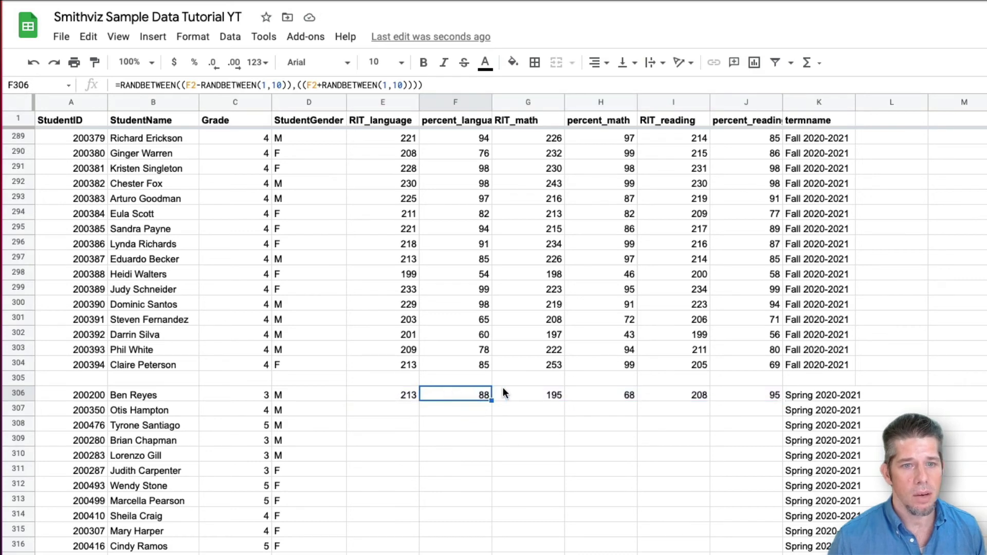
click(531, 399)
key(Right)
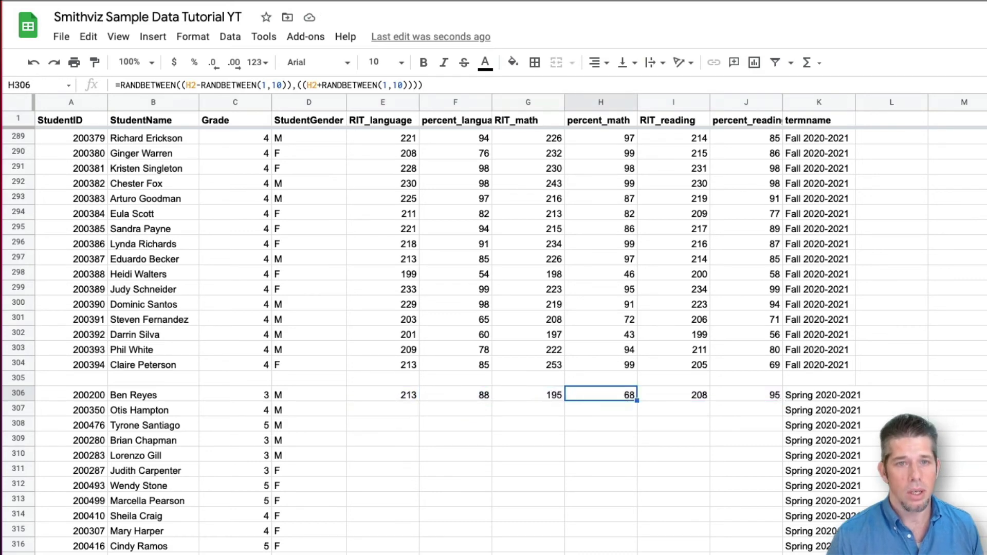
key(Right)
key(Right)
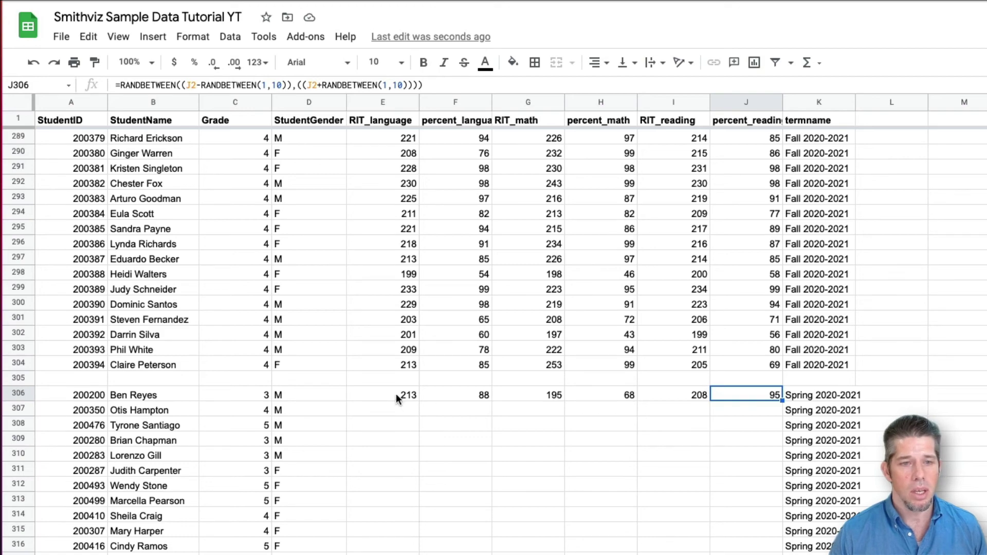
drag(396, 394, 745, 398)
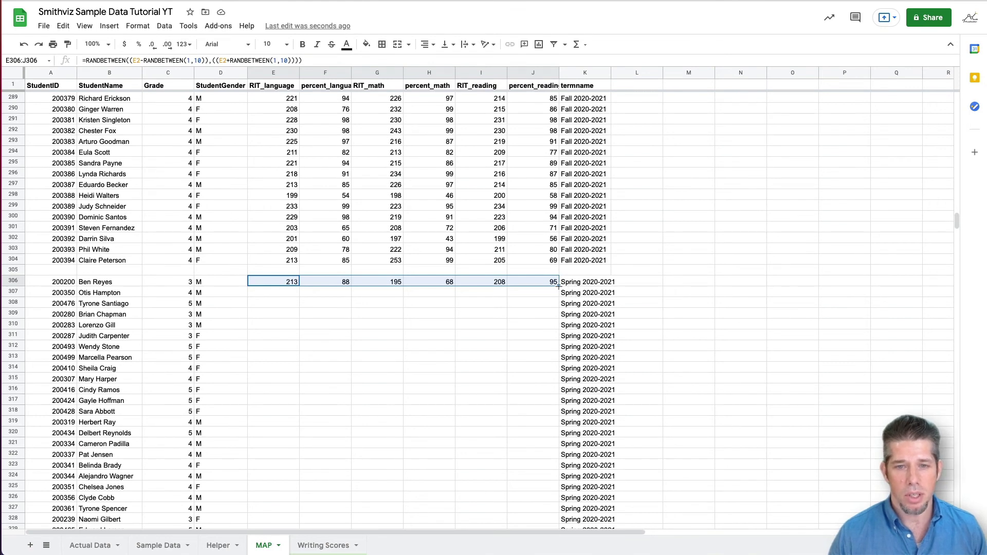
double_click(558, 287)
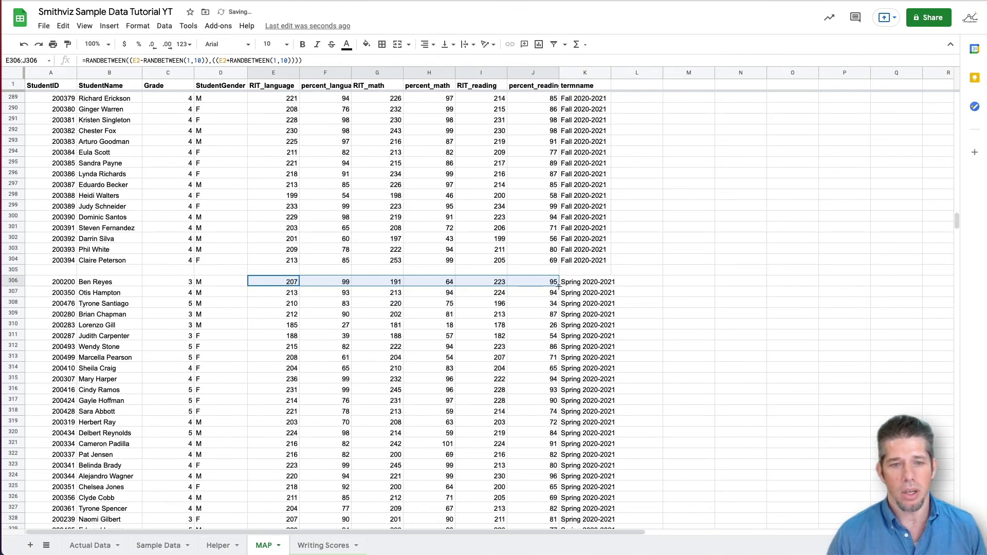
Scan the Spring 2020-2021 records for implausible scores, inspect the formula in E449, and trace it to the Fall source cells E145:F145.
drag(955, 225, 952, 320)
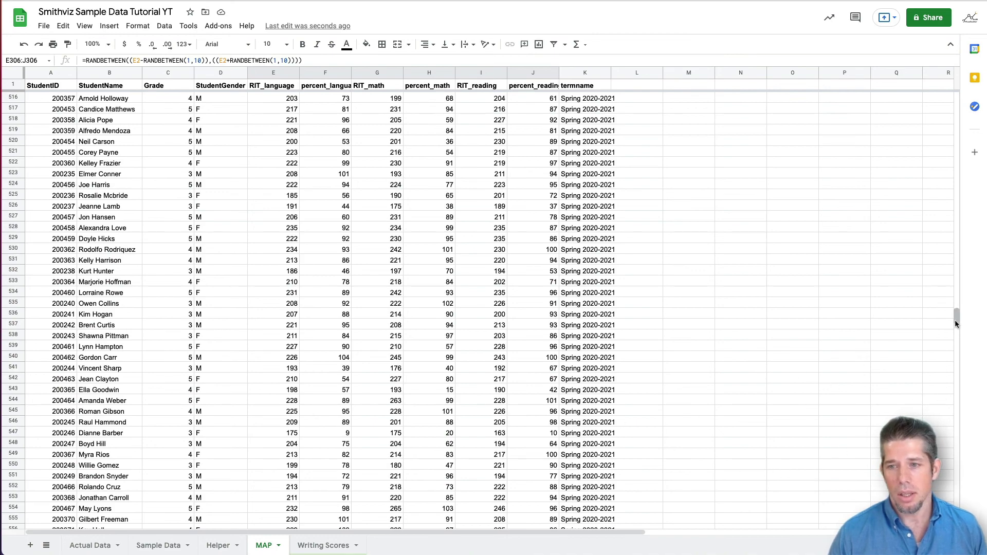
drag(956, 319, 956, 282)
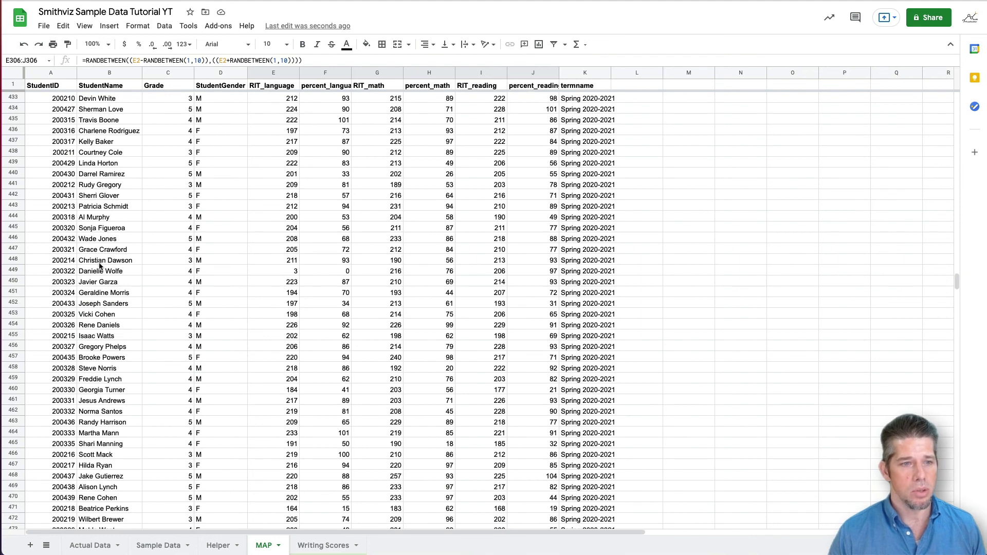
click(12, 271)
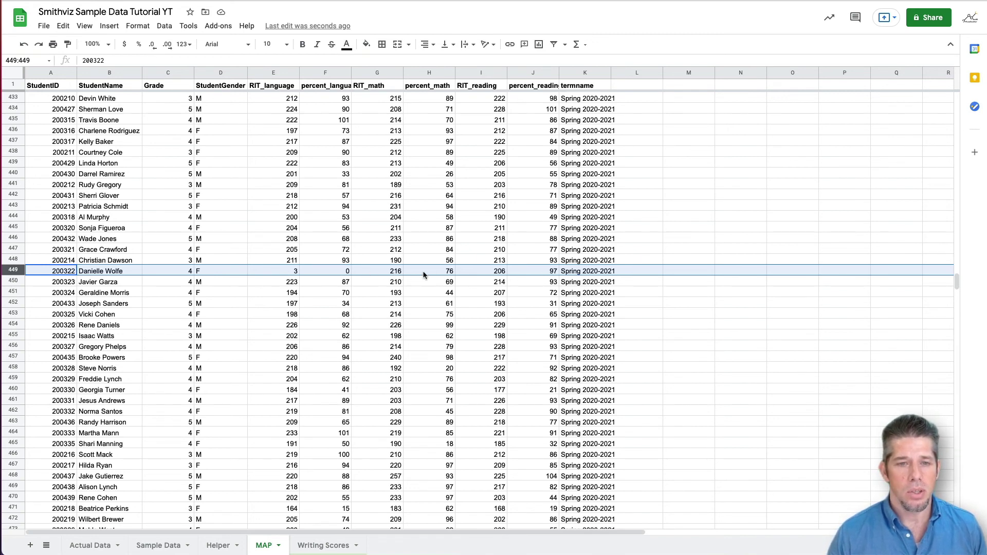
click(296, 271)
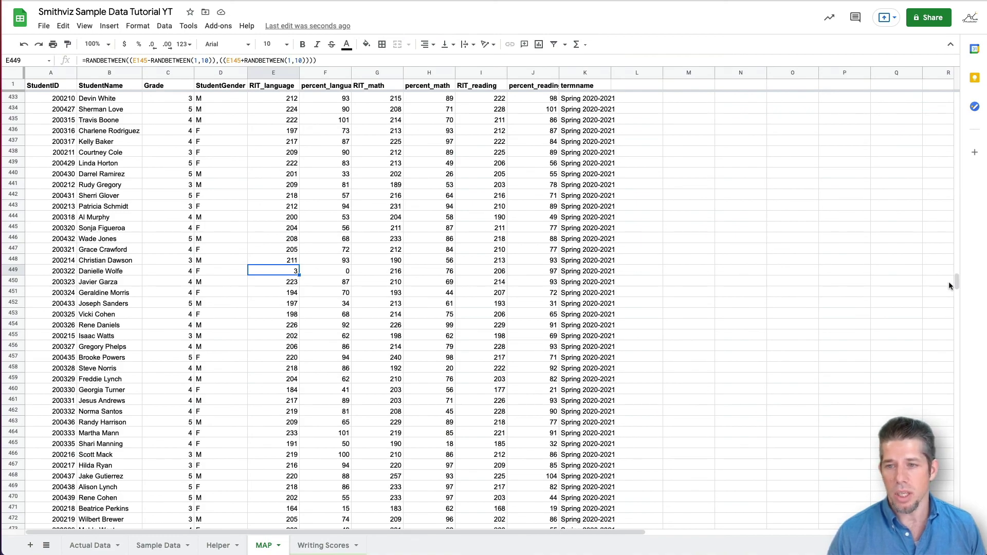
drag(953, 282, 955, 210)
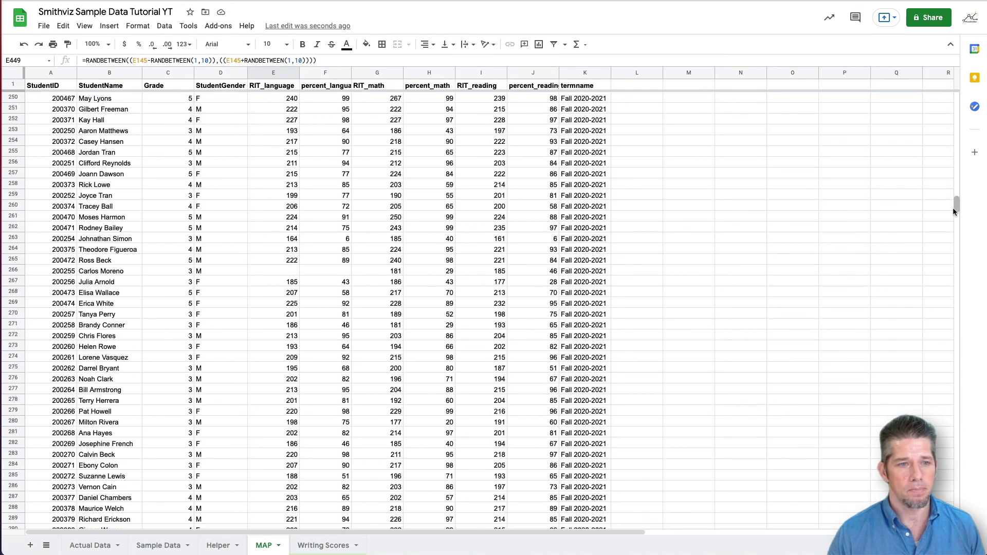
scroll(278, 265, up, 15)
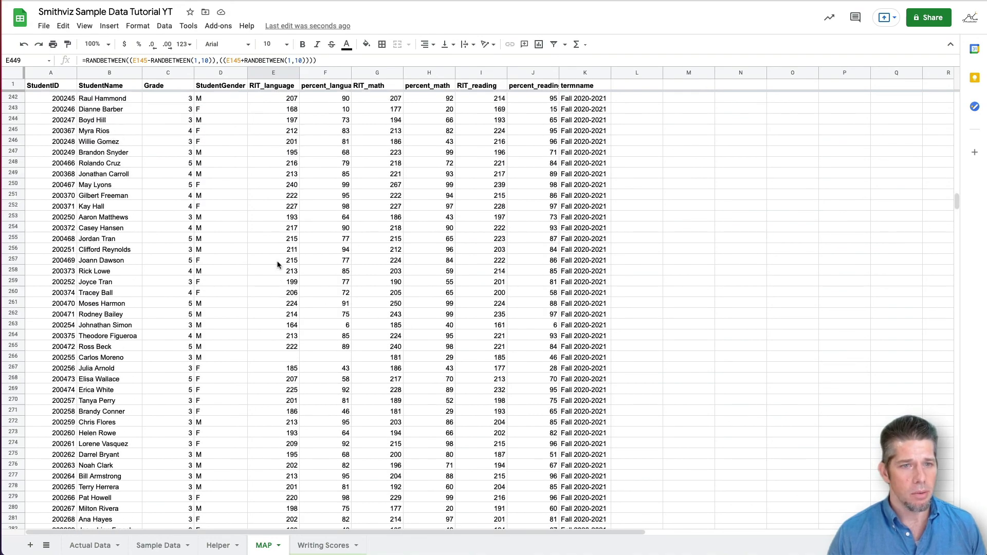
click(111, 283)
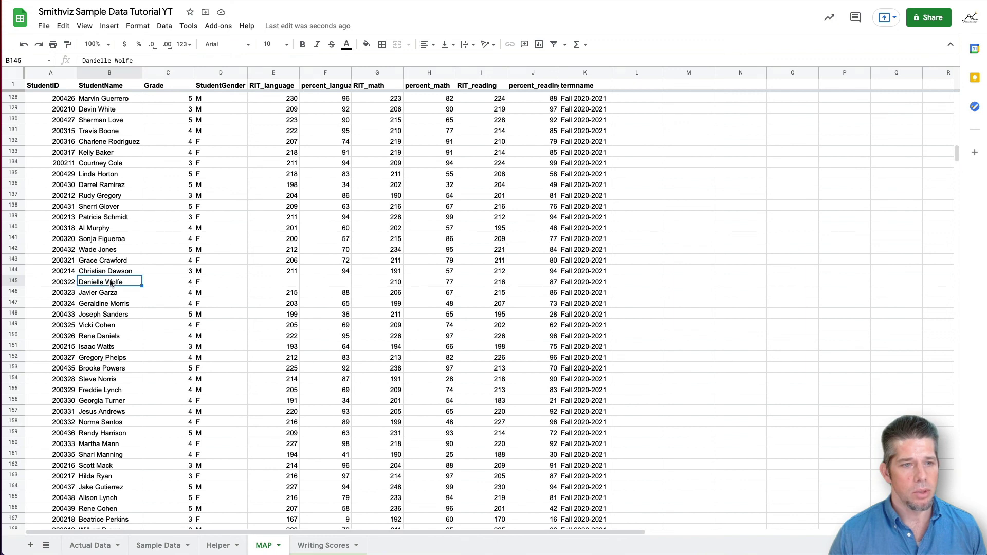
drag(284, 282, 320, 285)
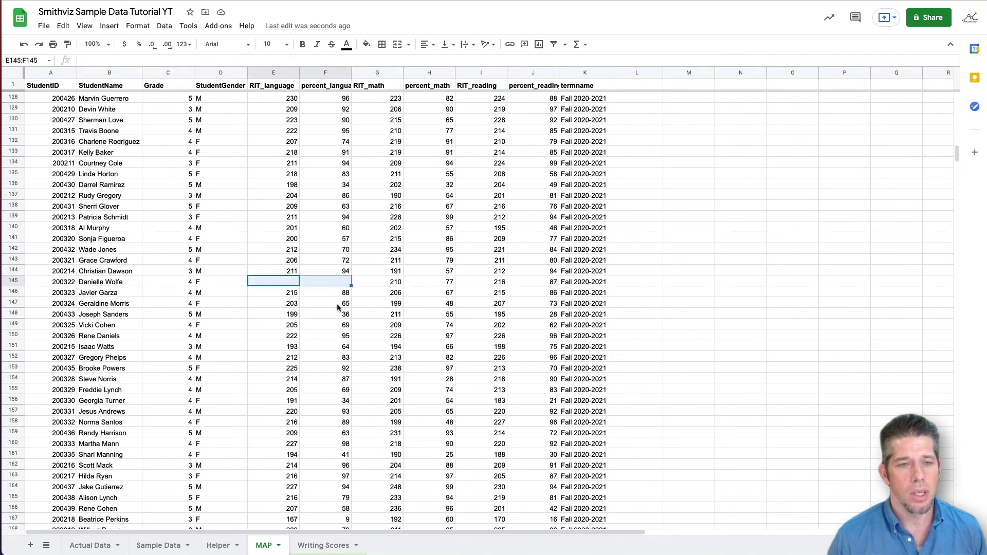
click(334, 305)
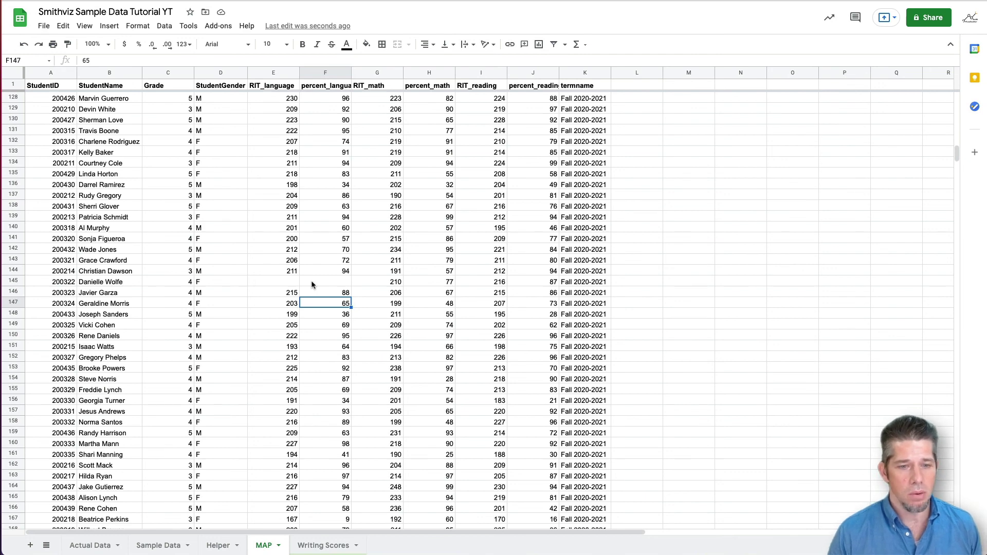
Find the implausible RIT_language score in row 371 of the Spring records and overwrite E371 with 215.
scroll(339, 399, down, 1)
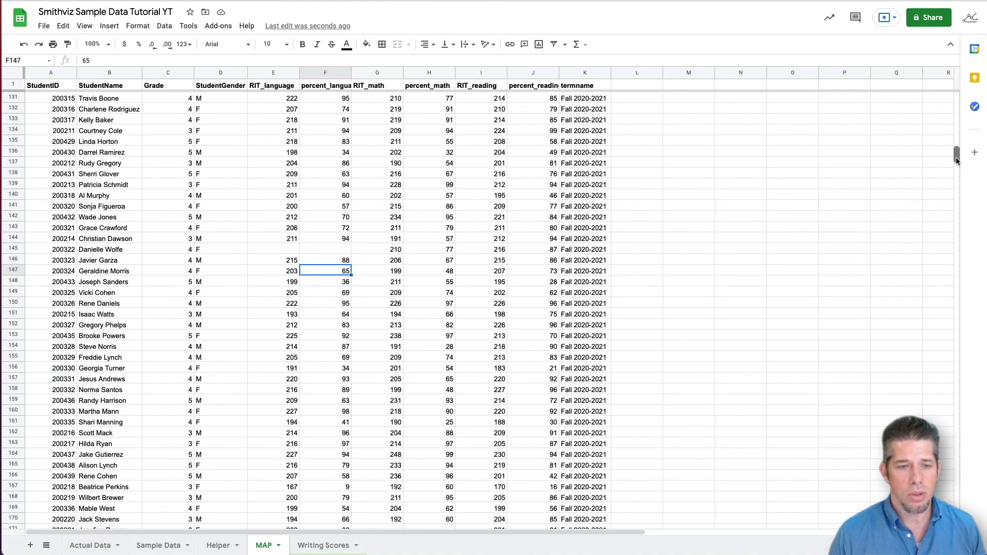
drag(955, 155, 955, 227)
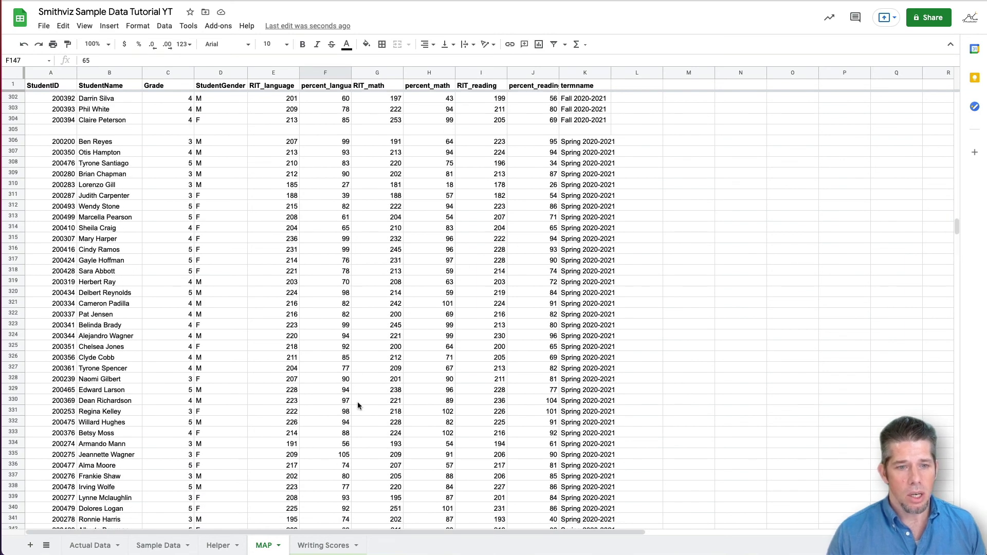
scroll(356, 402, down, 1)
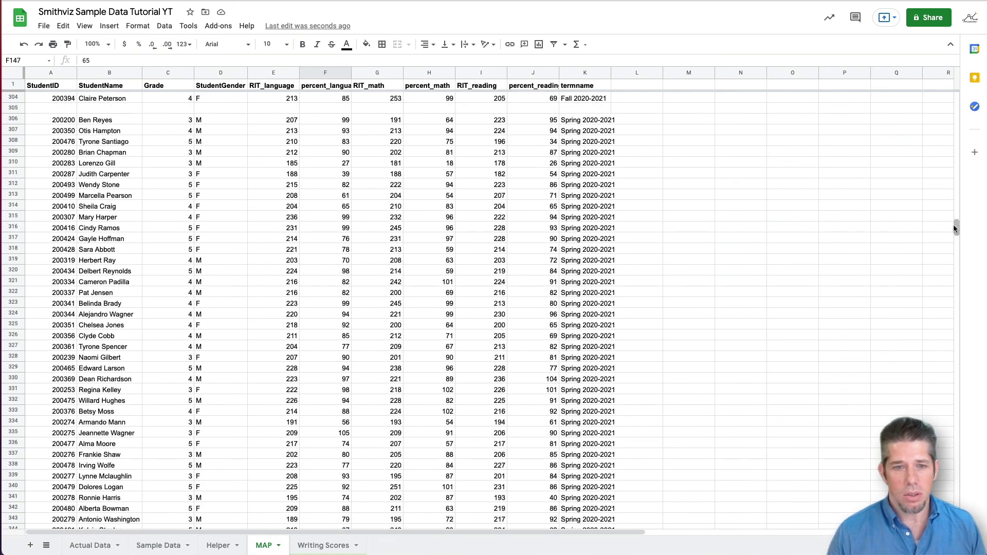
drag(955, 227, 955, 234)
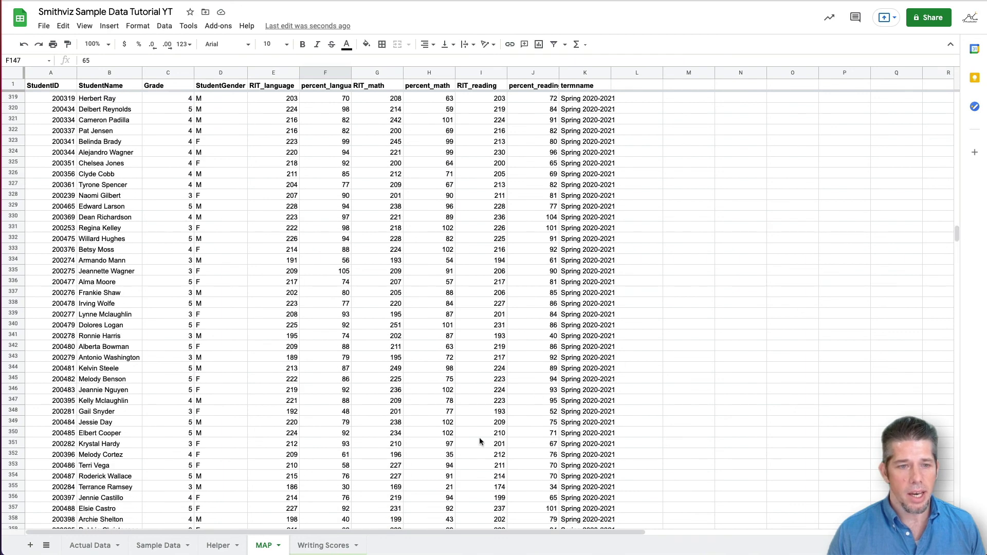
scroll(376, 480, down, 8)
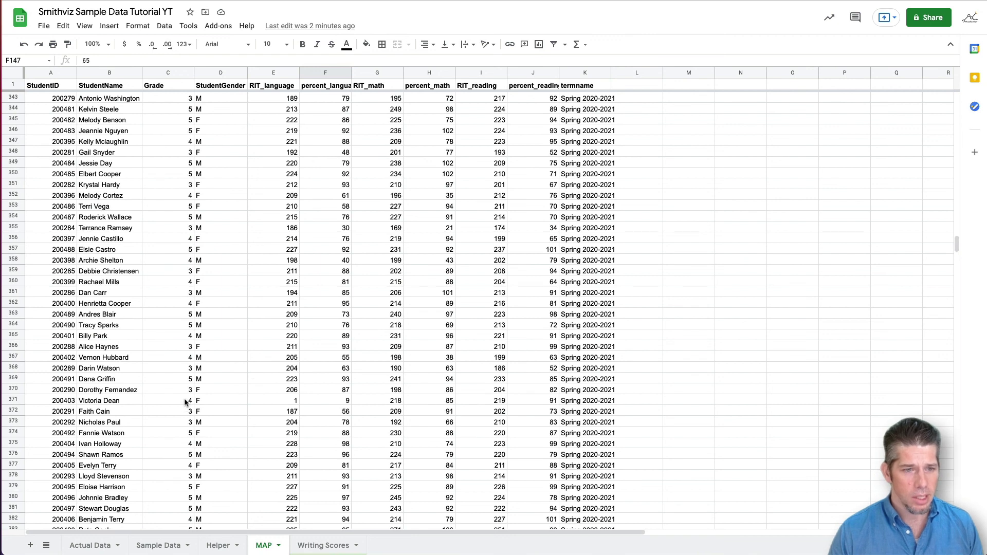
click(291, 361)
click(296, 336)
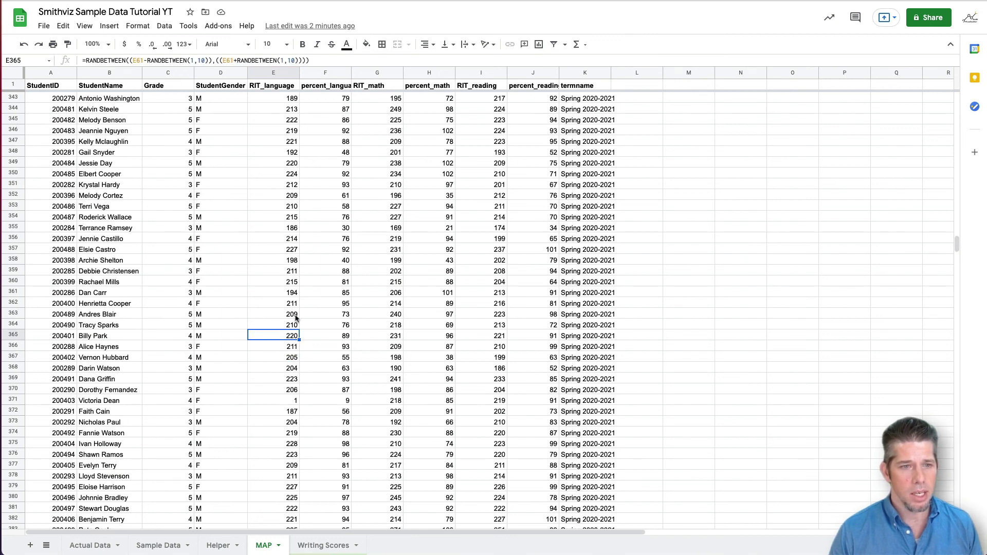
click(296, 305)
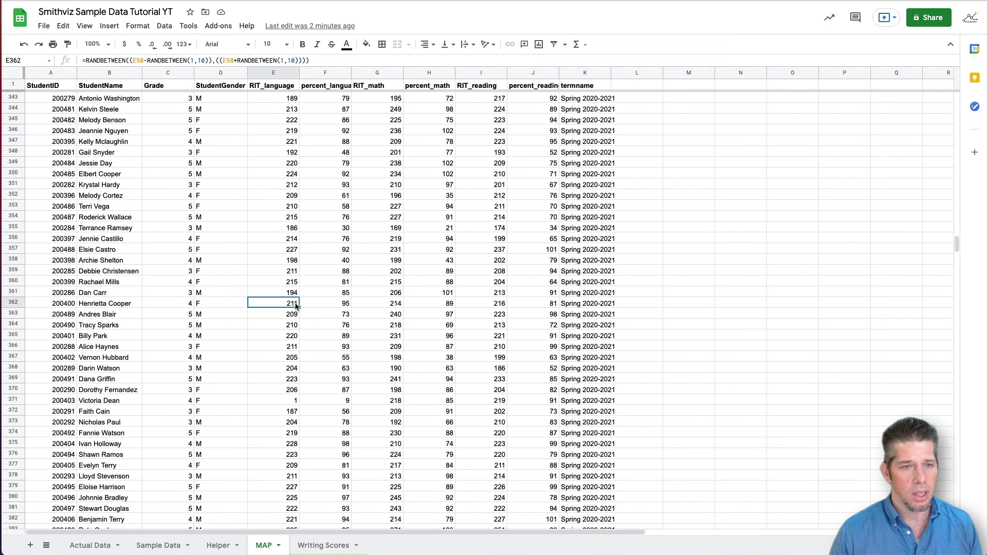
click(294, 283)
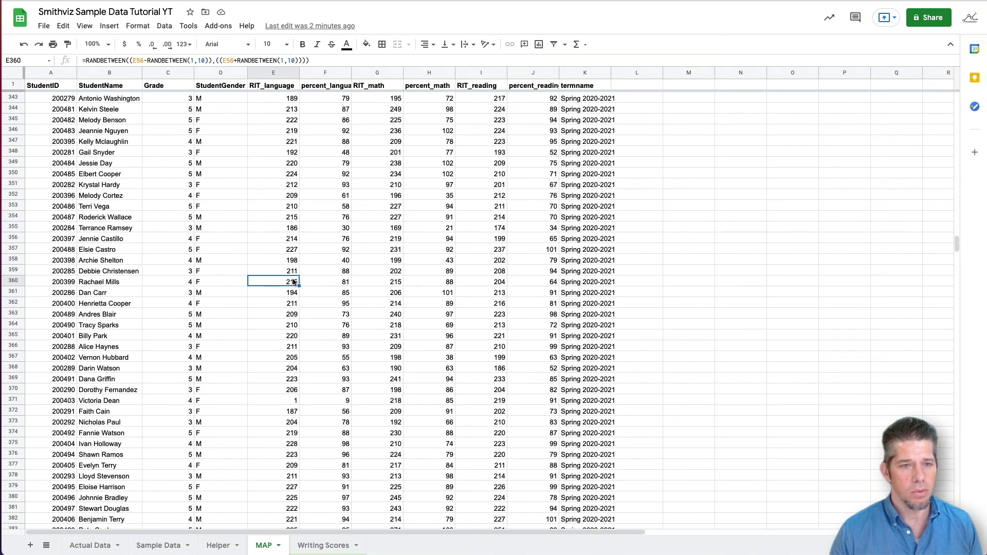
click(281, 400)
text(215)
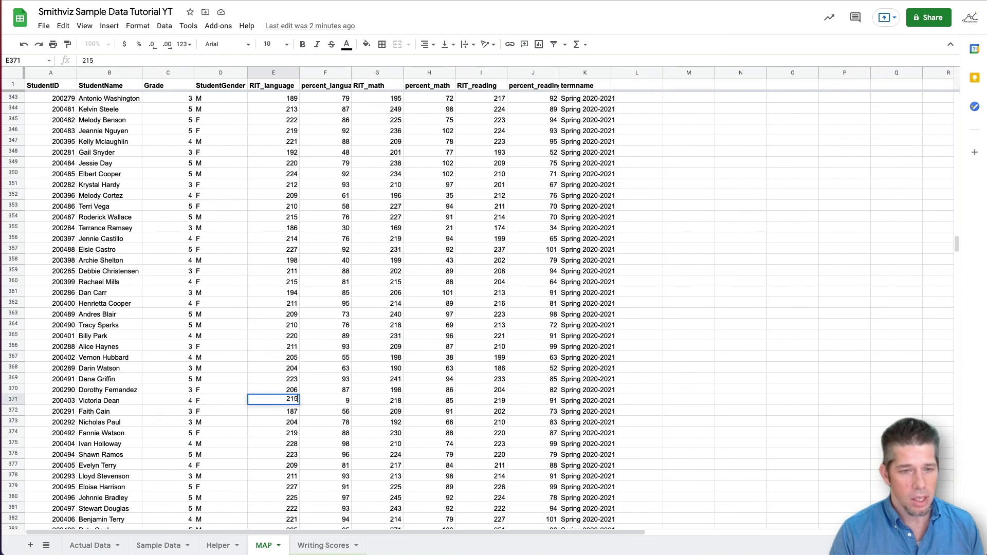
key(Tab)
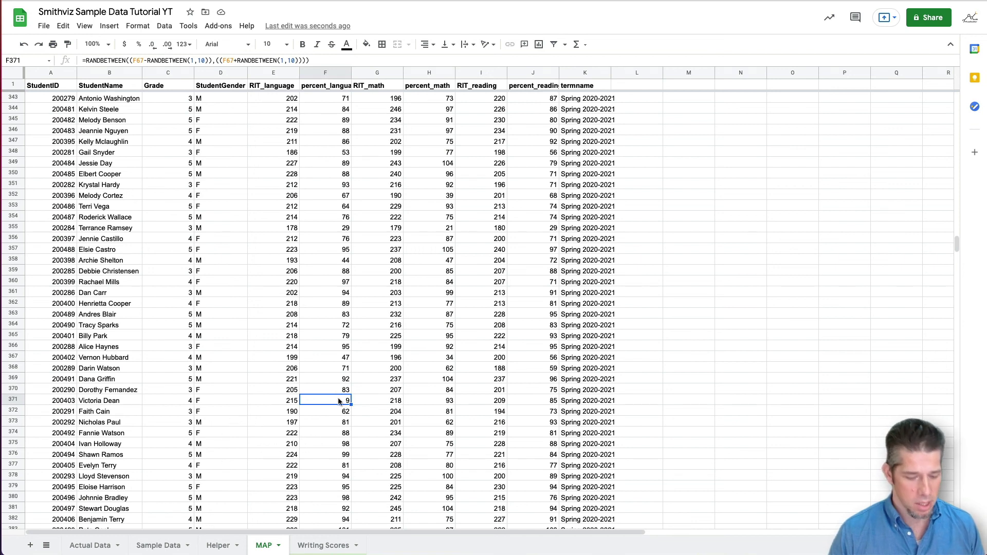
Overwrite the language percentile in F371 with 85.
text(8)
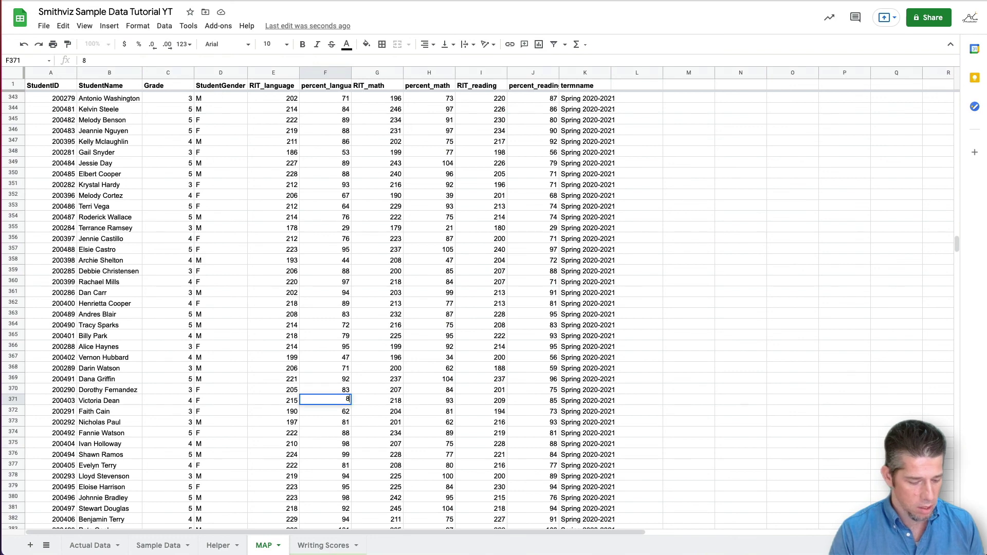
text(5)
key(Return)
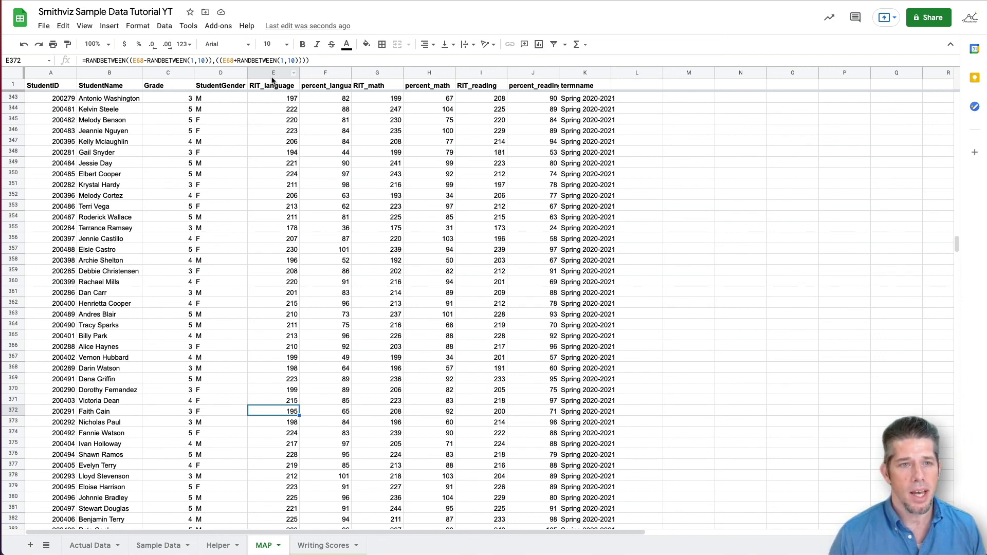
Copy columns E through I and paste them back in place as values only to freeze the random scores.
drag(275, 74, 483, 74)
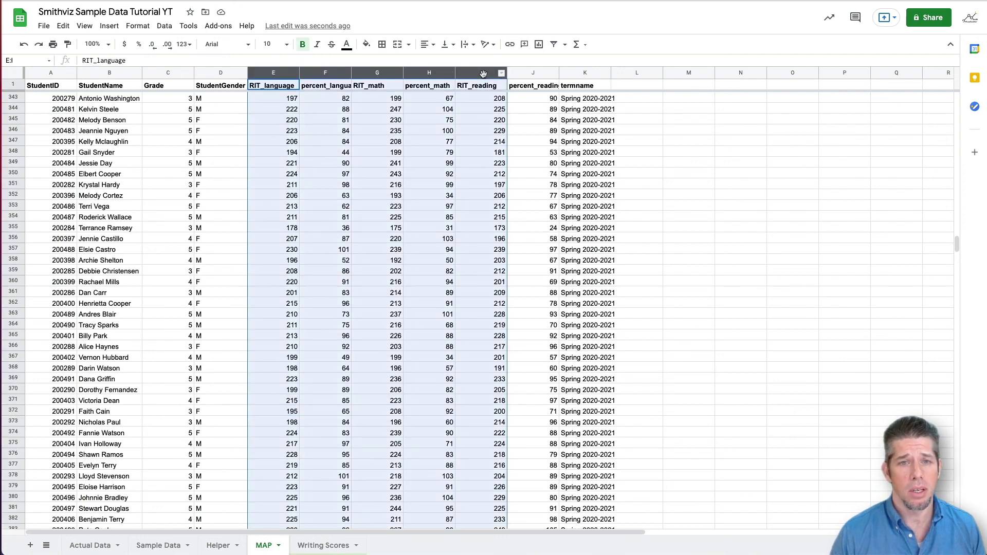
right_click(483, 73)
click(509, 102)
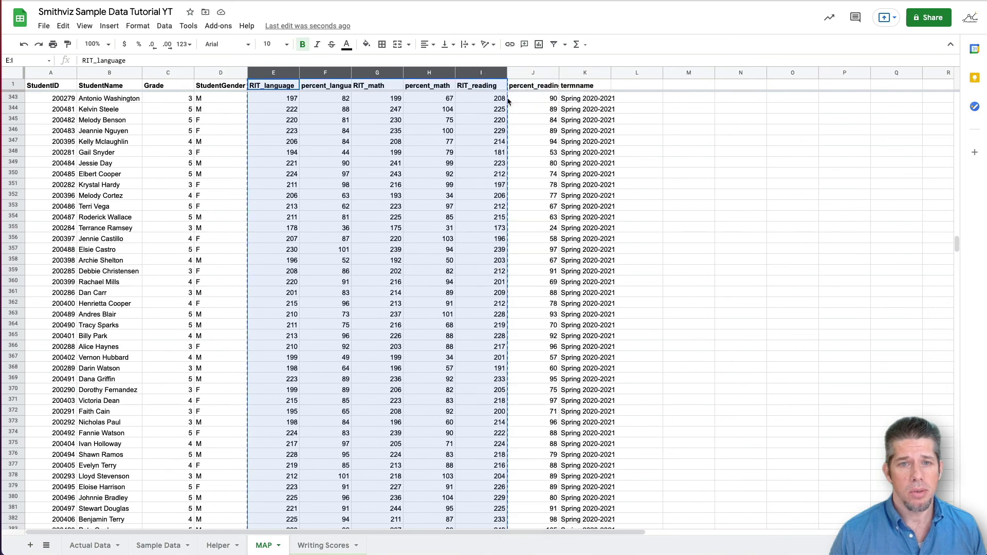
right_click(426, 174)
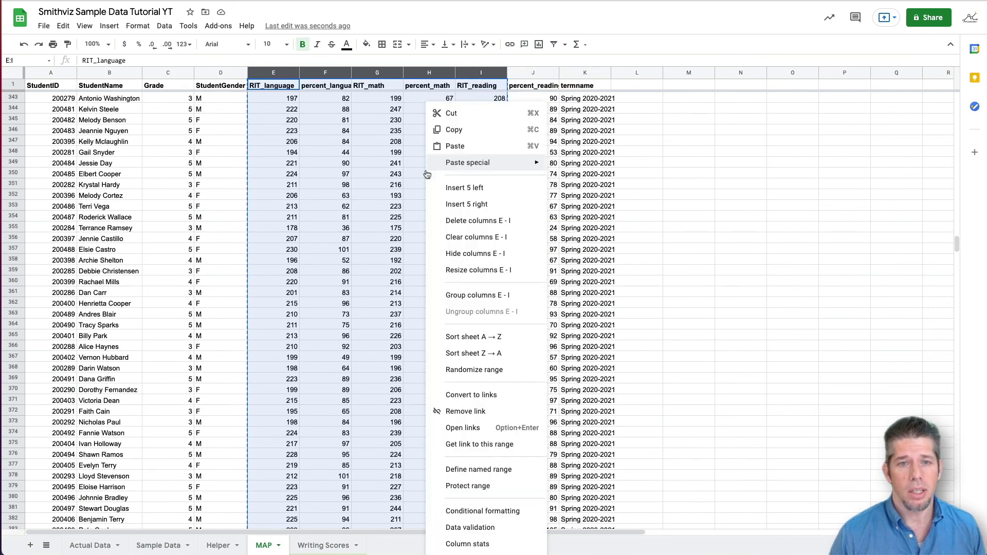
mouse_move(498, 163)
click(576, 172)
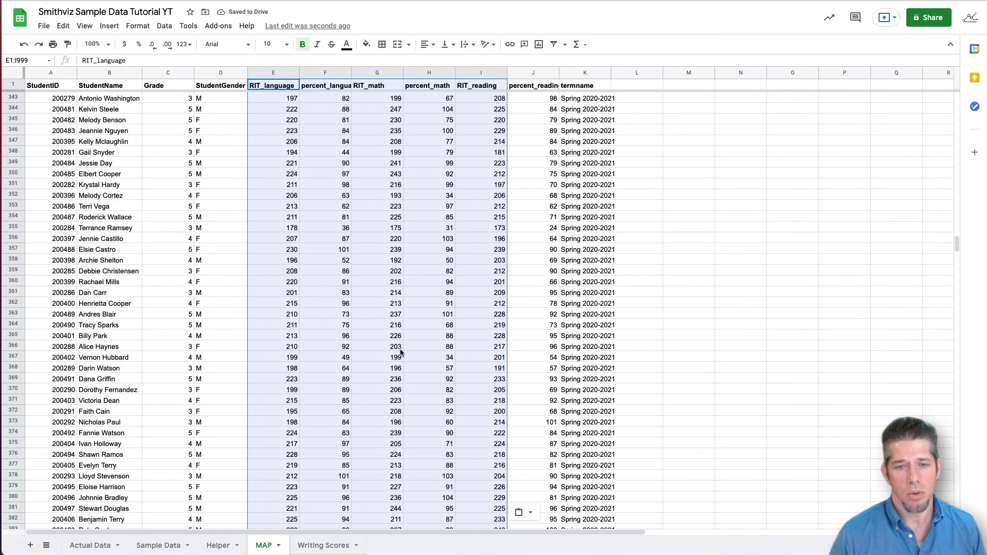
Replace the language percentiles above 100 in F357 and F378 with 99.
click(383, 355)
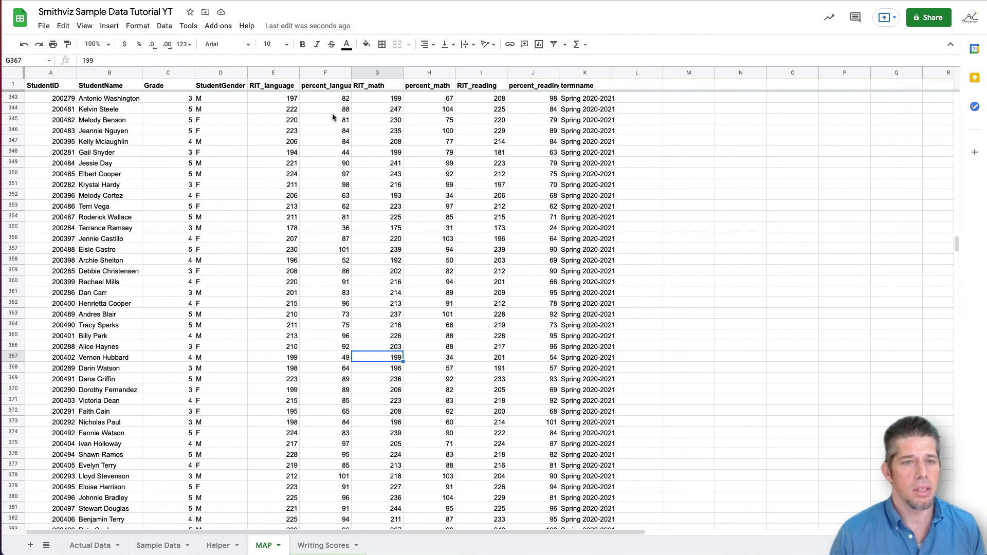
click(336, 250)
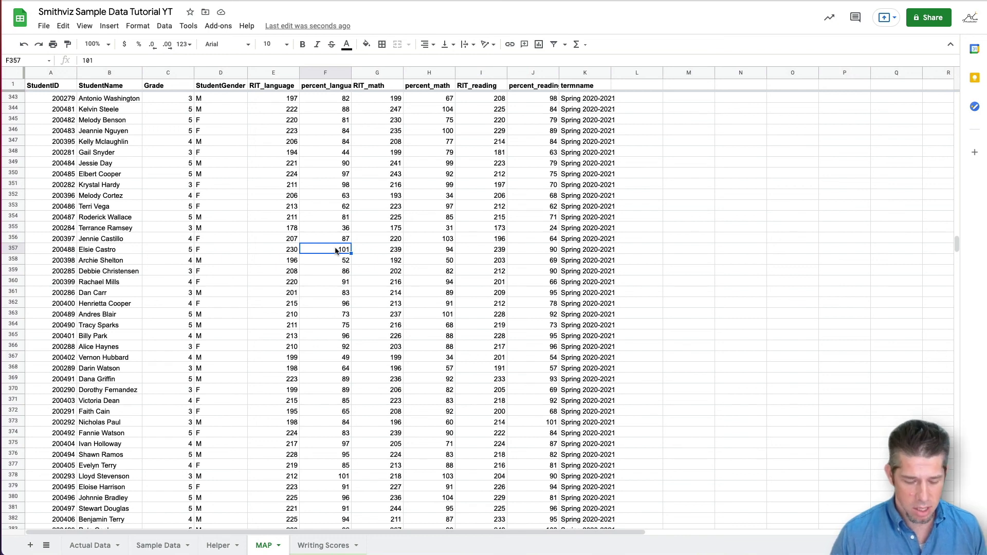
text(99)
key(Return)
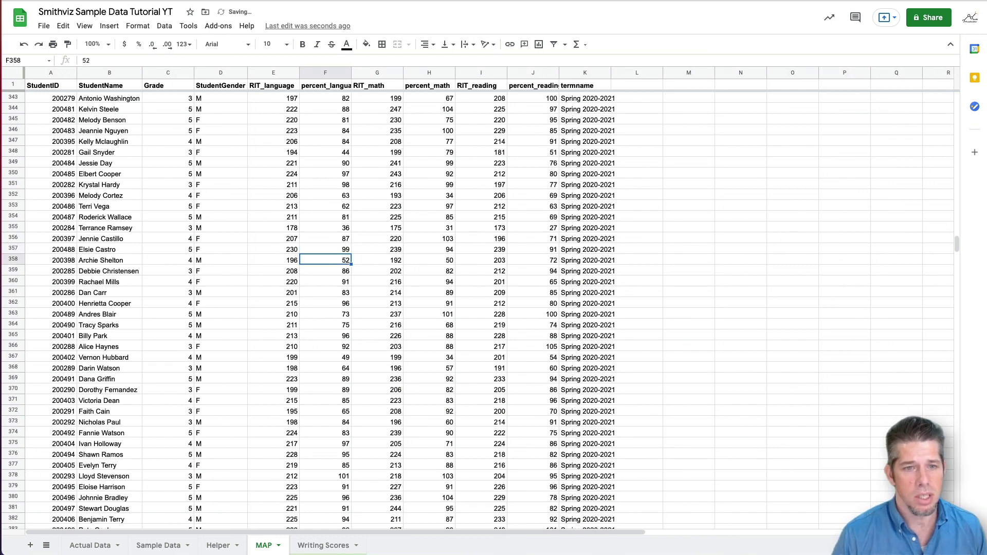
click(335, 476)
text(99)
key(Return)
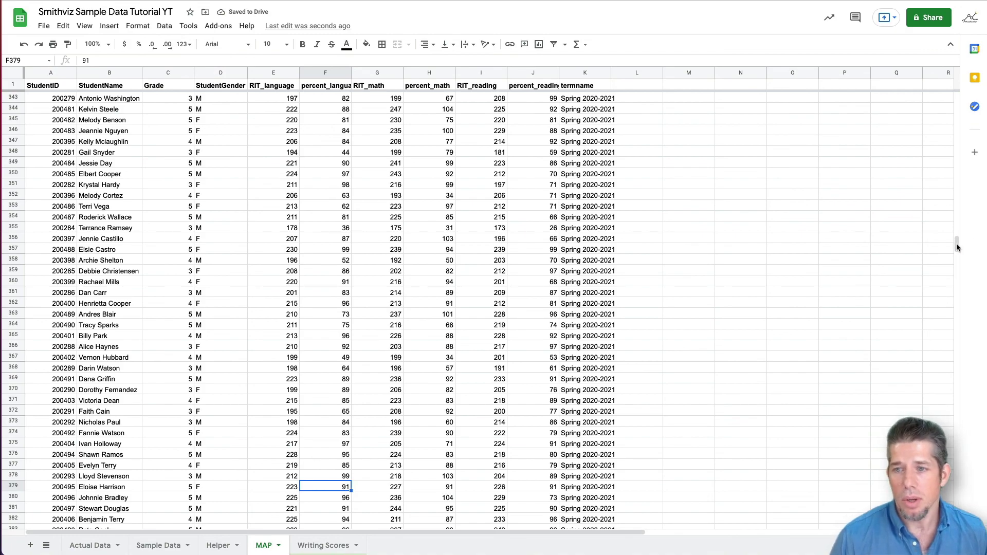
Review the early Fall records on the MAP sheet, and compare the Actual Data sheet with the anonymized Sample Data sheet.
drag(957, 243, 948, 109)
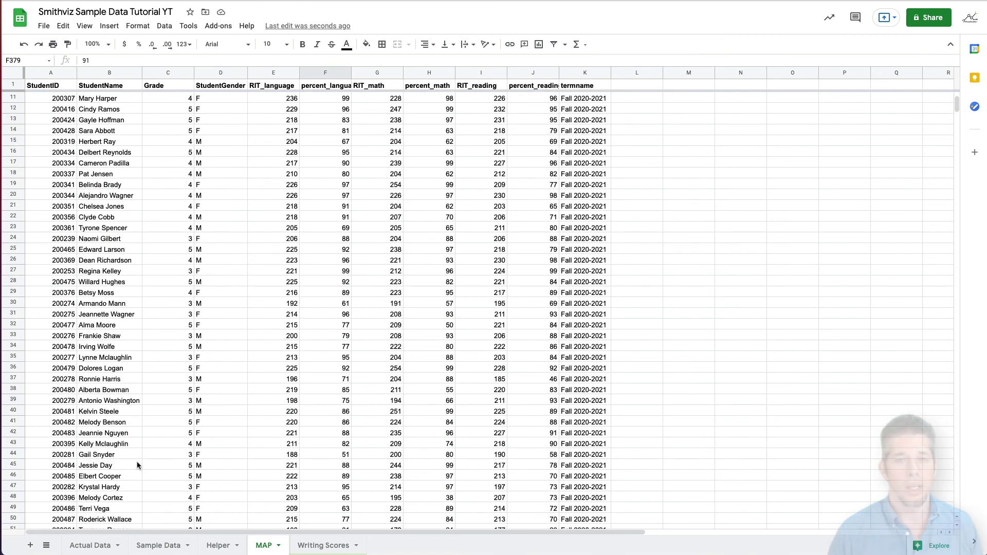
click(90, 545)
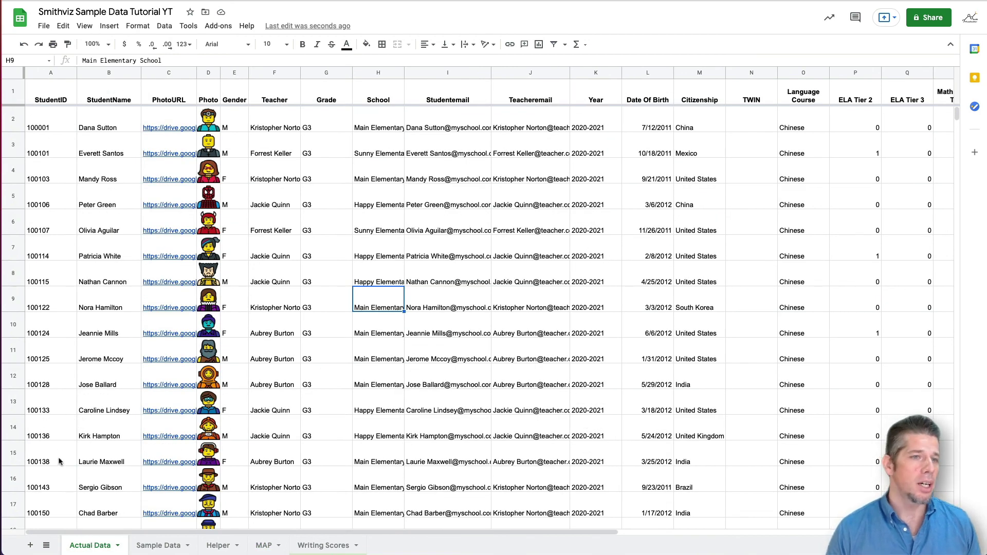
click(158, 545)
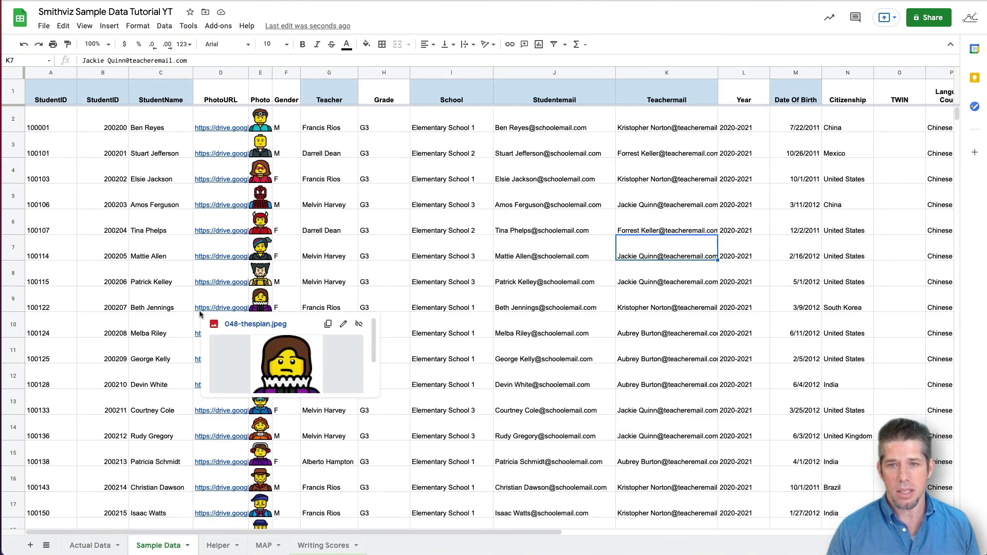
click(388, 123)
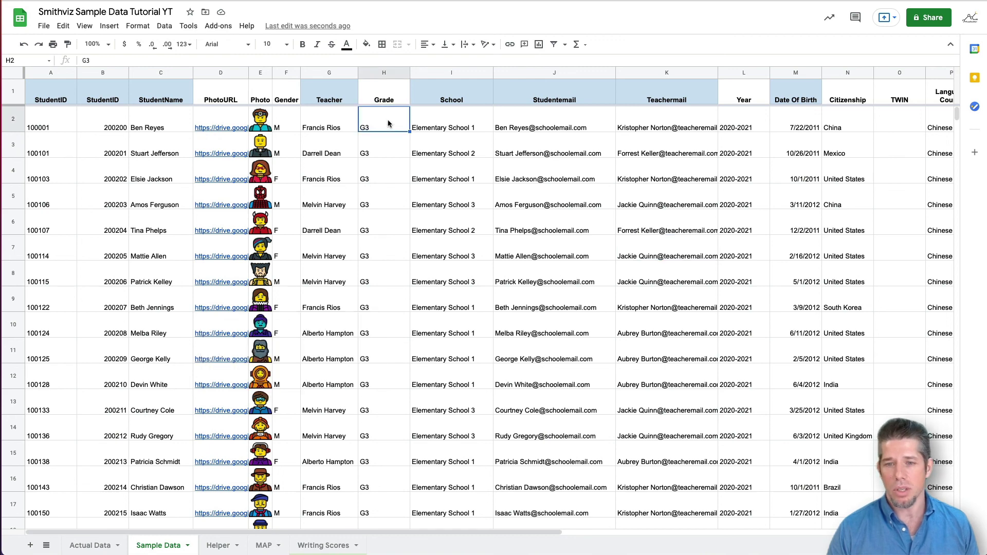